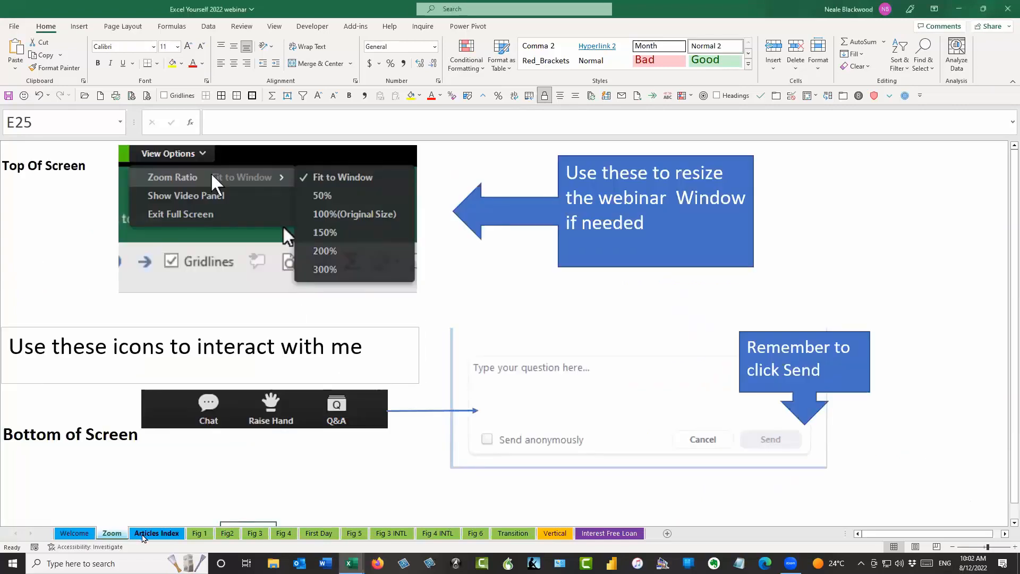
Open the Articles Index sheet, follow its Transition link to that sheet, and return to the index
left_click(142, 535)
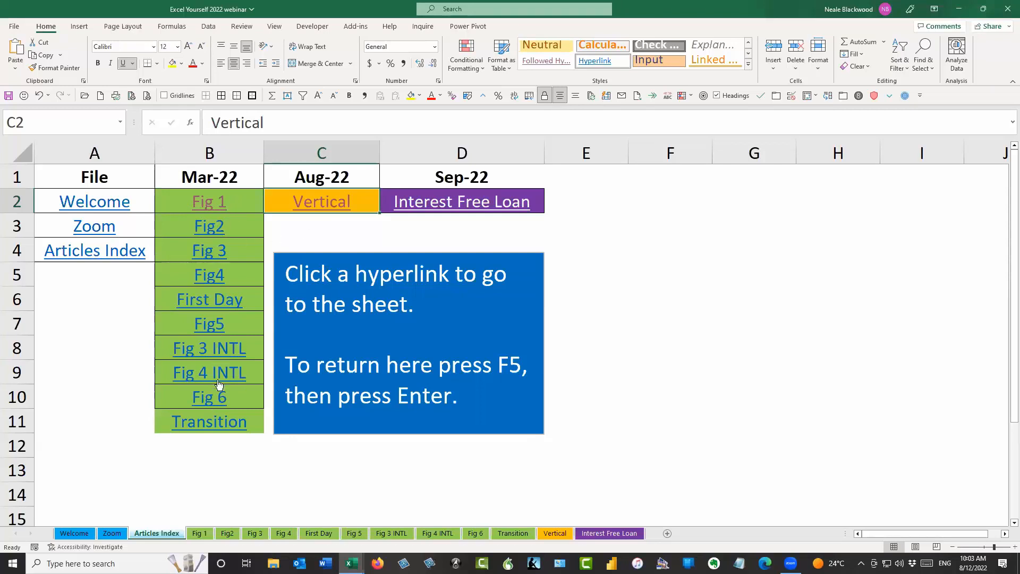
left_click(308, 231)
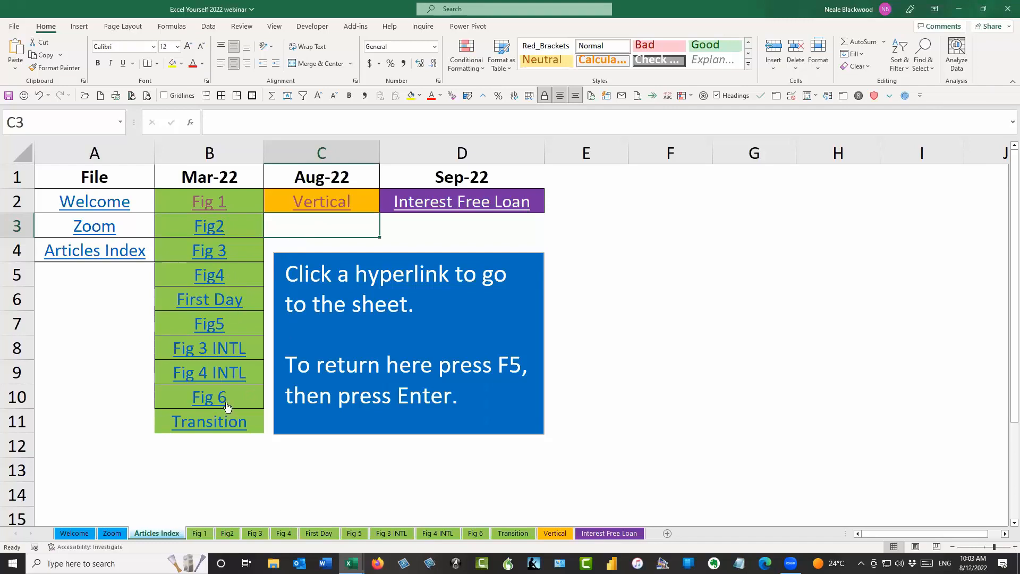
left_click(216, 423)
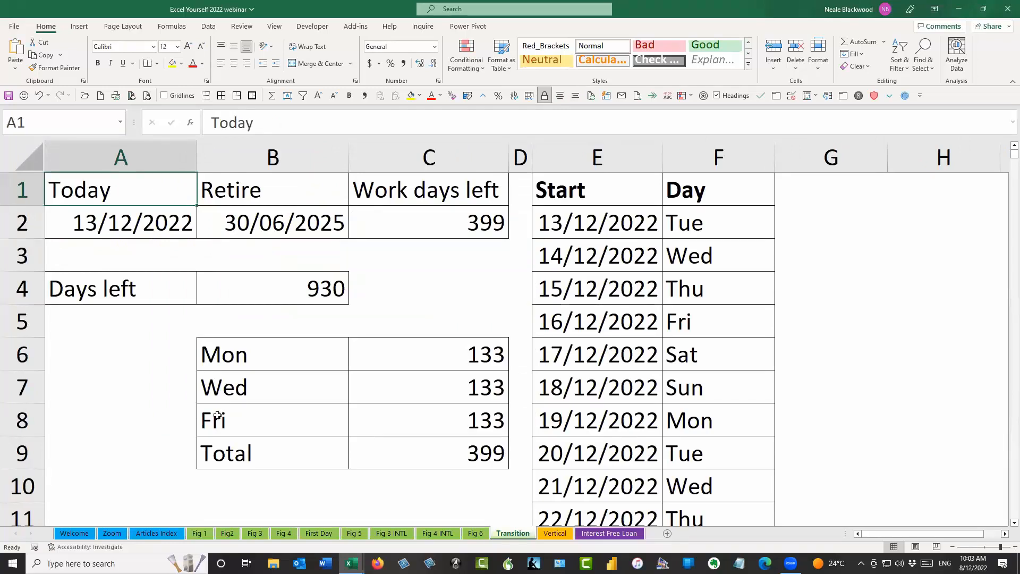
key("F5")
key("Return")
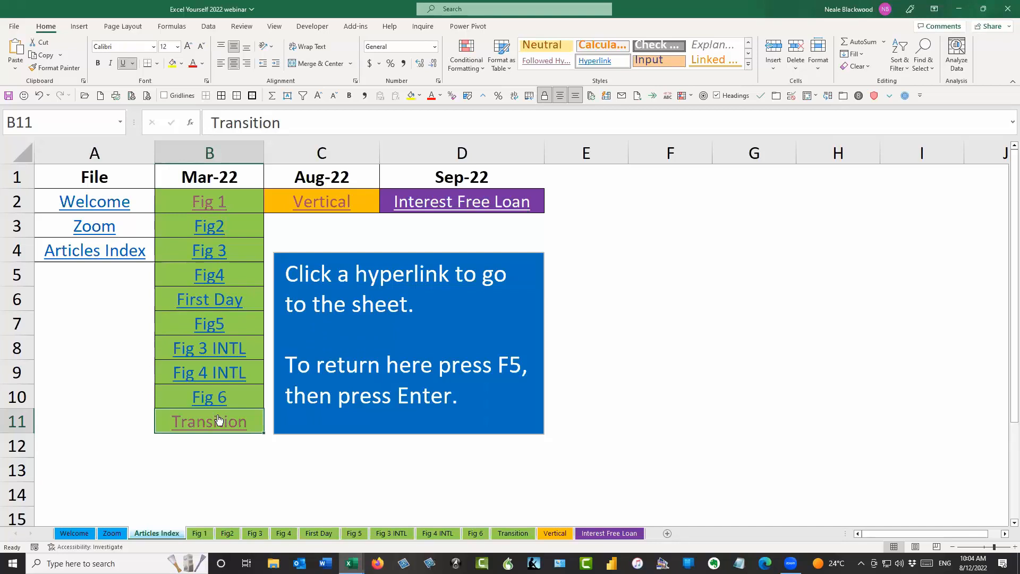
On the Fig 1 sheet, inspect the EDATE formula in C2 and the FORMULATEXT formula in D2
left_click(207, 534)
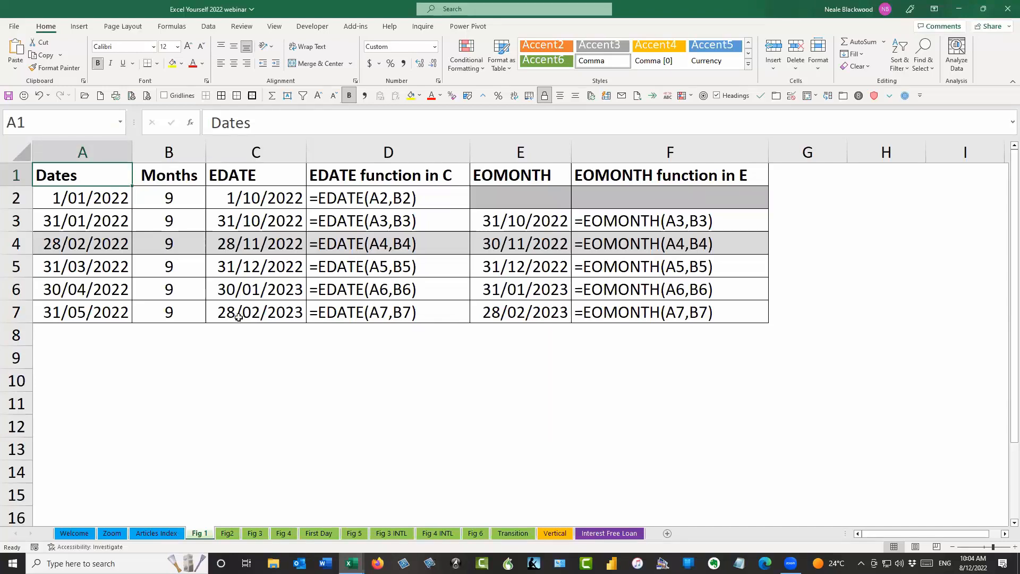
left_click(278, 201)
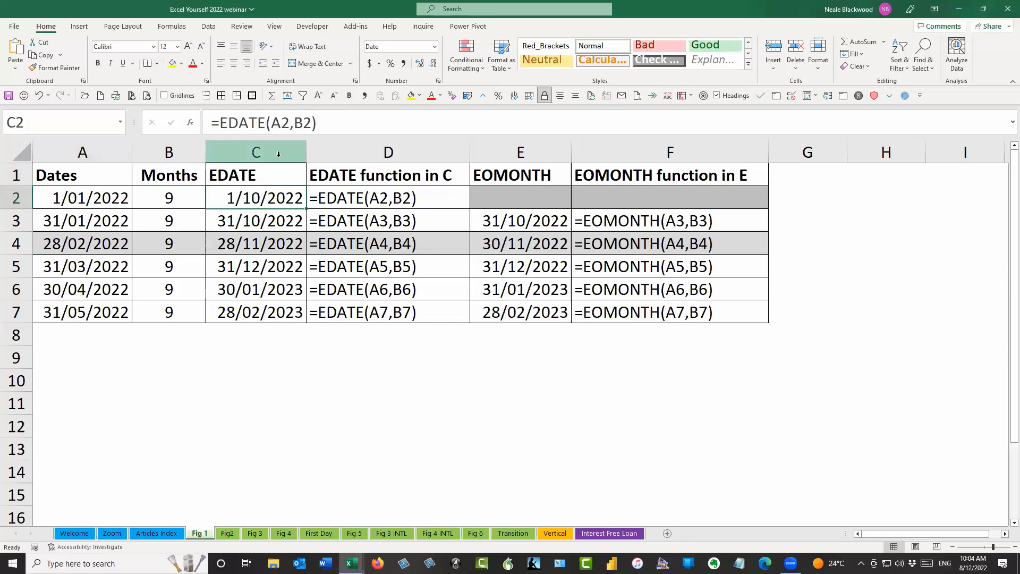
left_click(279, 152)
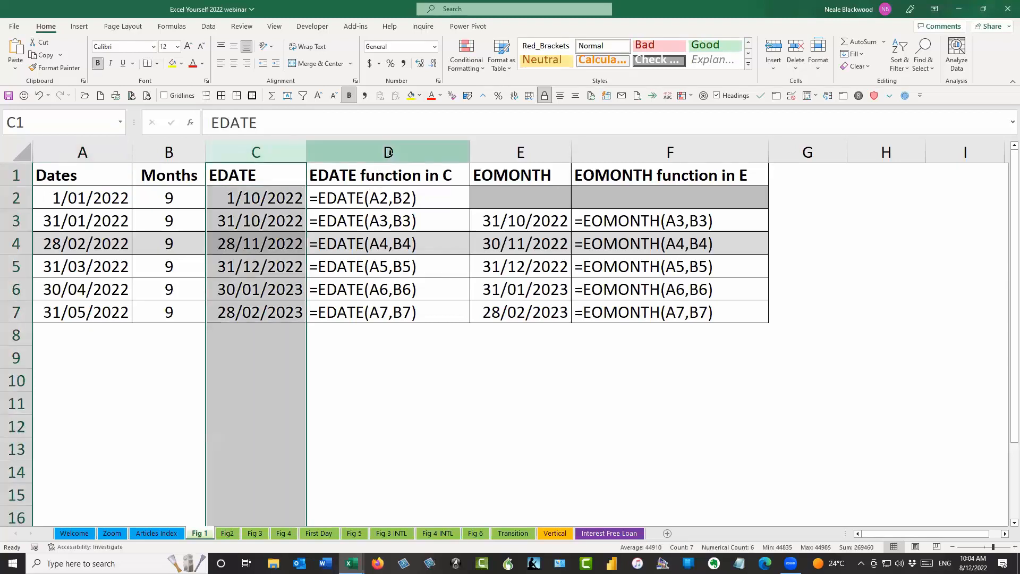
left_click(385, 201)
left_click(367, 124)
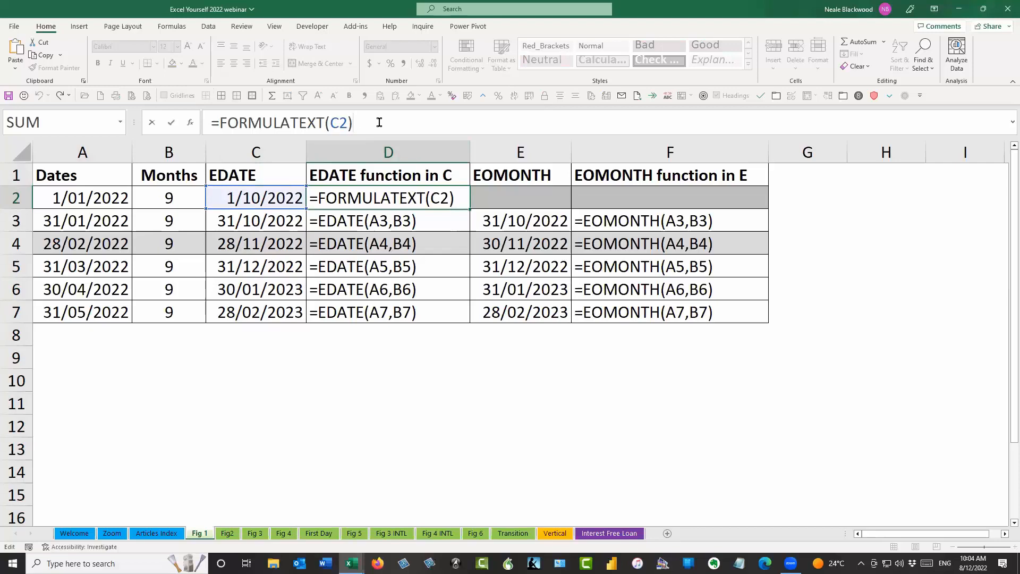
key("Escape")
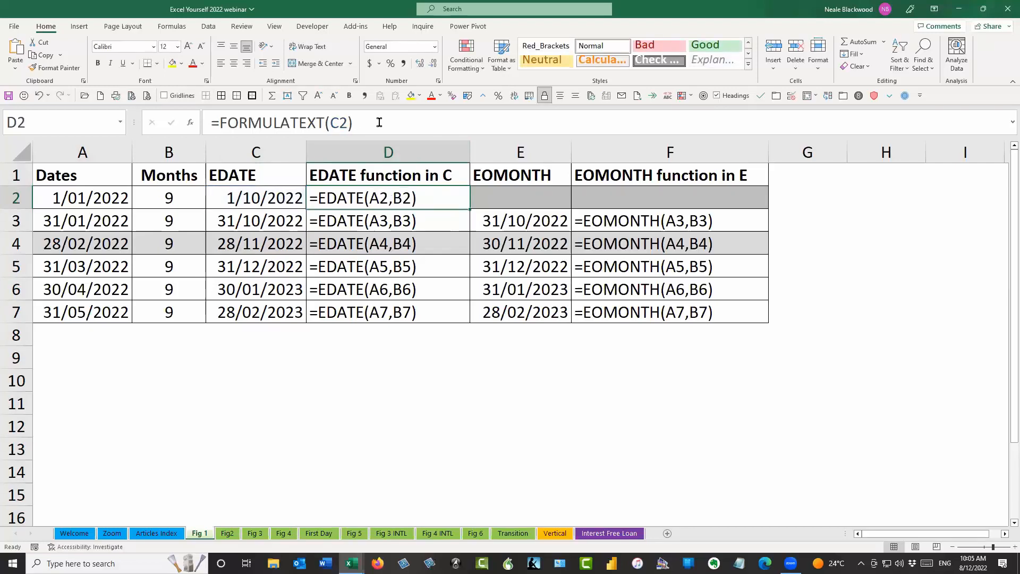
left_click(275, 196)
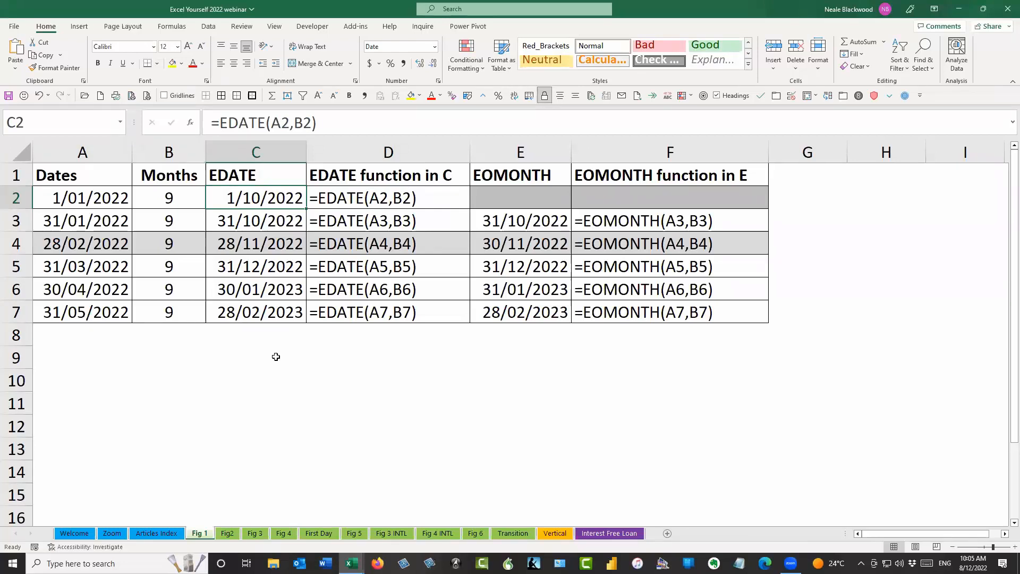
Enter the current date, 8/12/2022, as a fixed value in cell C9
left_click(250, 368)
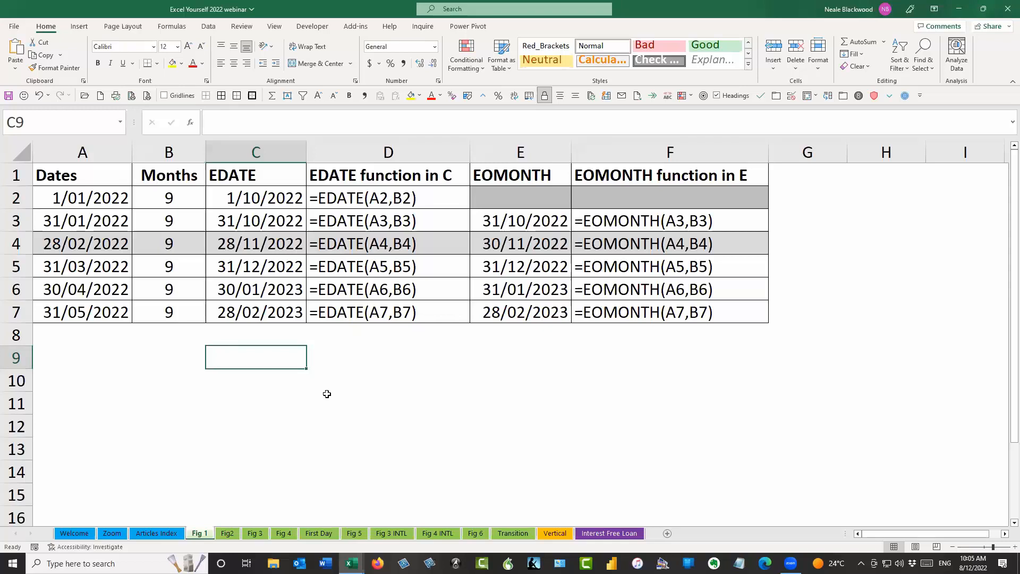
key("ctrl+semicolon")
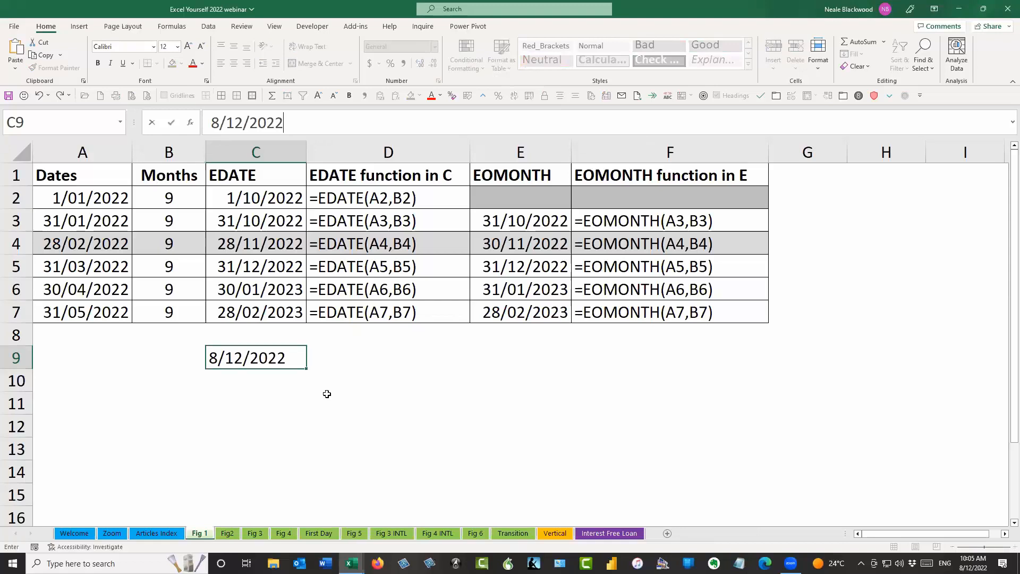
key("Return")
key("Up")
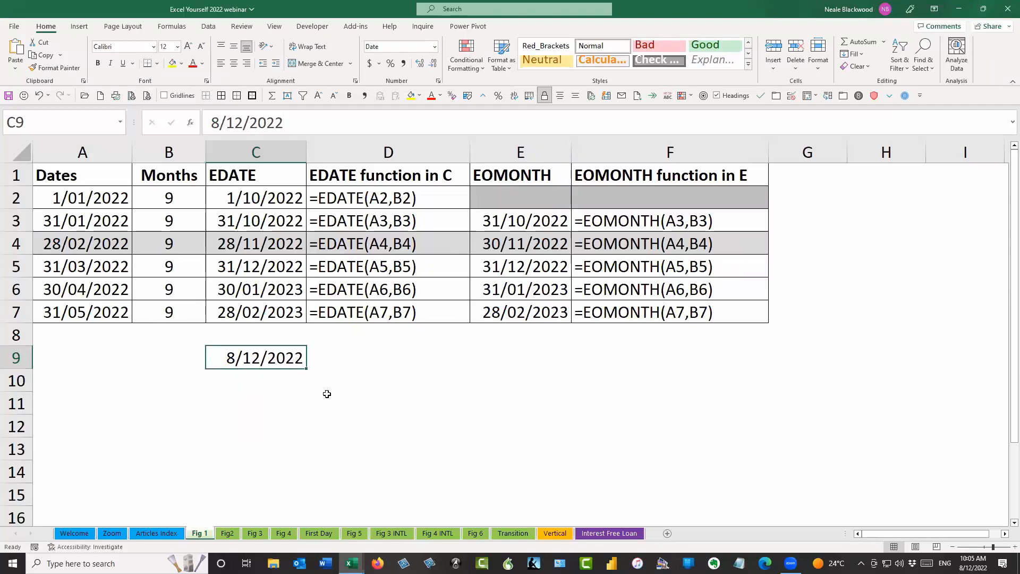
Enter the formula =TODAY() in cell C10 and compare it with the fixed date in C9
key("Down")
type("=to")
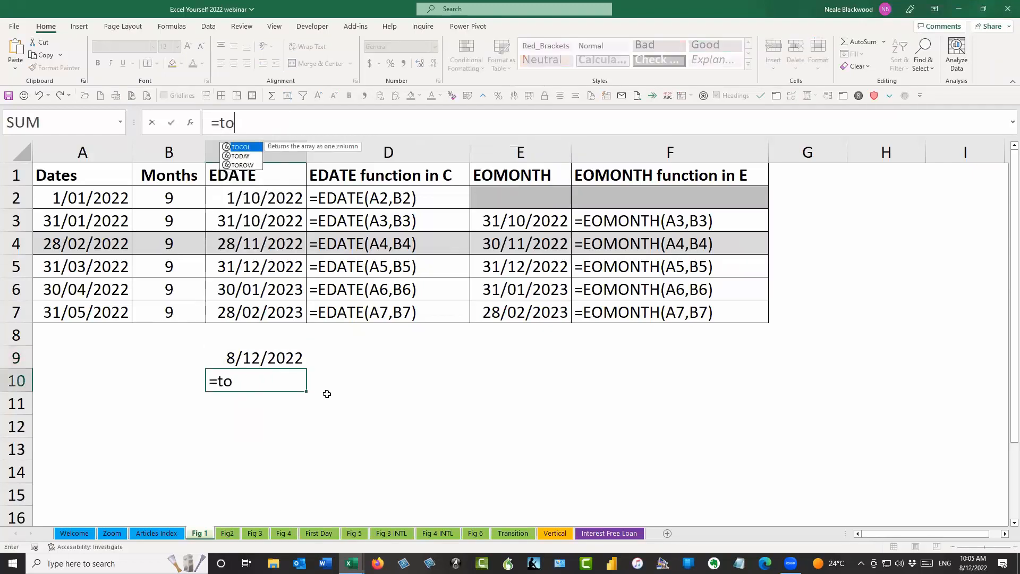
key("Tab")
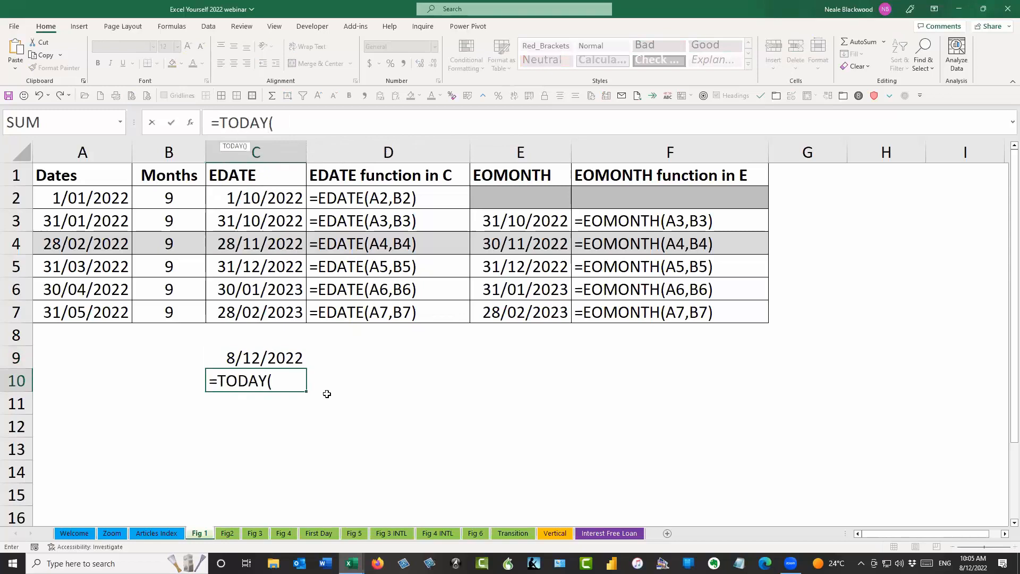
key("ctrl+Return")
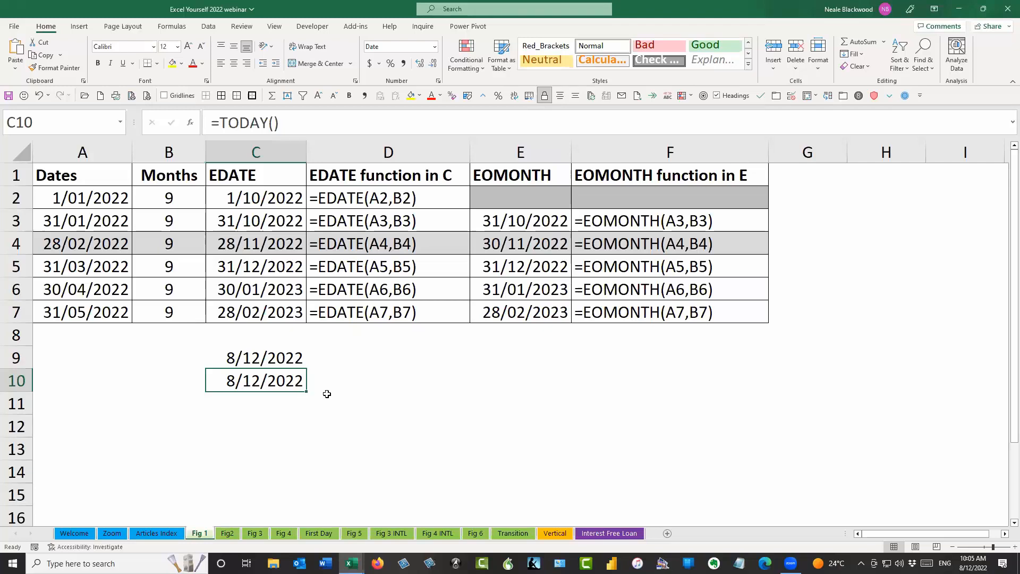
key("Up")
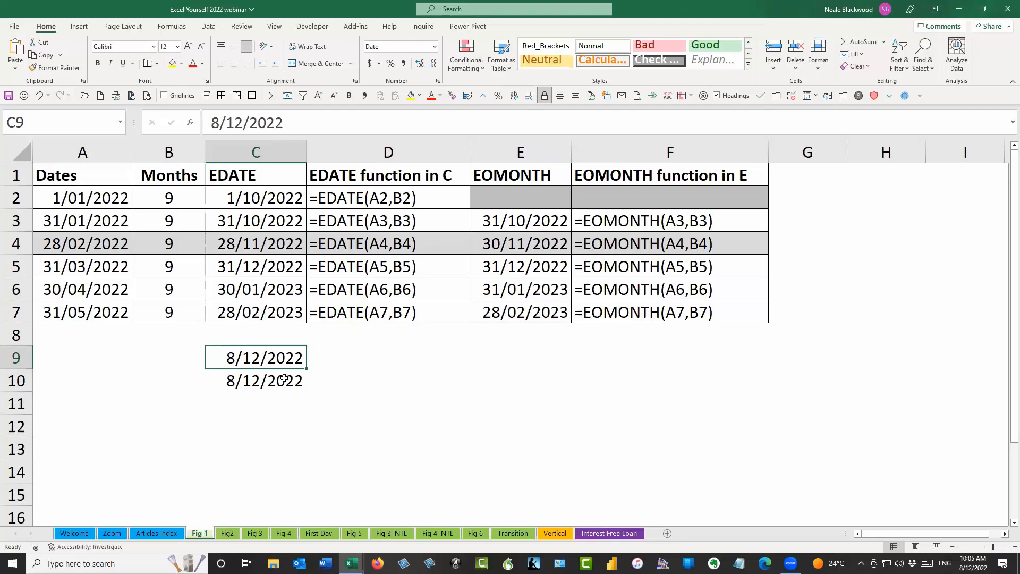
Change the number format of cells C9:C10 to General so the dates show as serial numbers
left_click_drag(287, 355, 300, 378)
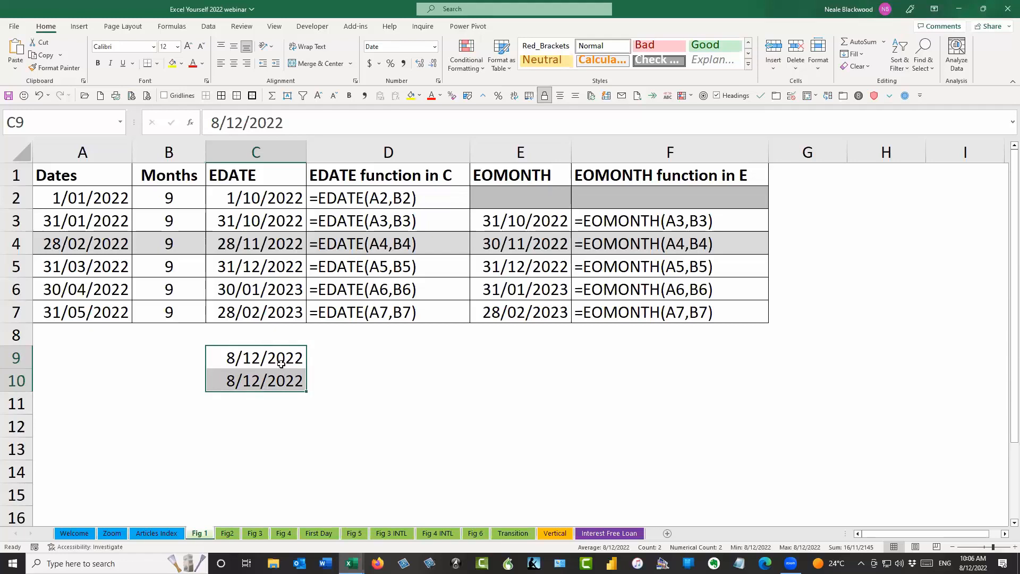
left_click(453, 97)
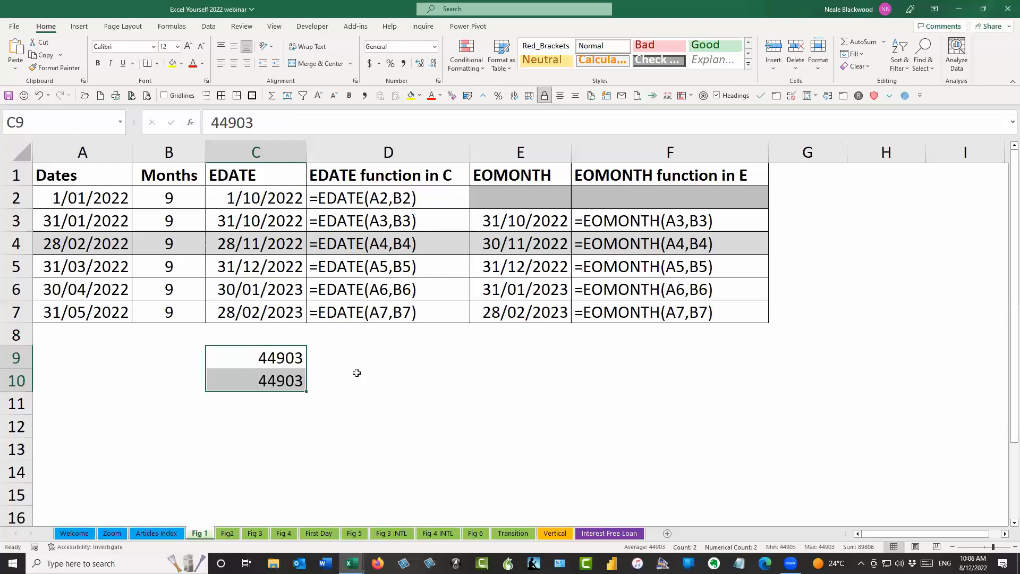
left_click(335, 364)
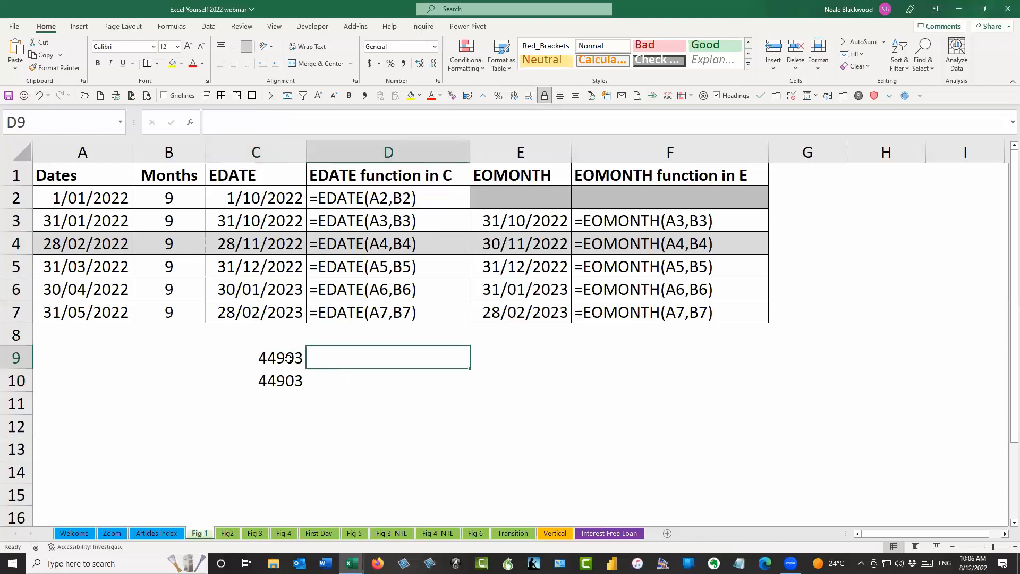
left_click(288, 359)
Examine the start dates in A2:A7, the month counts in B2:B7 and how row 2 feeds the EDATE formula
left_click_drag(110, 198, 124, 318)
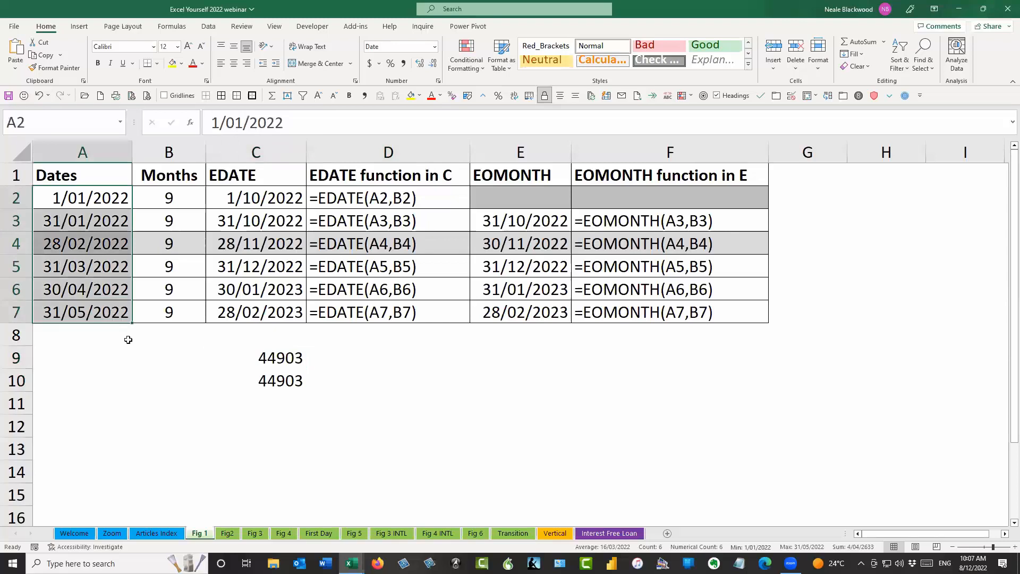
left_click_drag(181, 199, 180, 316)
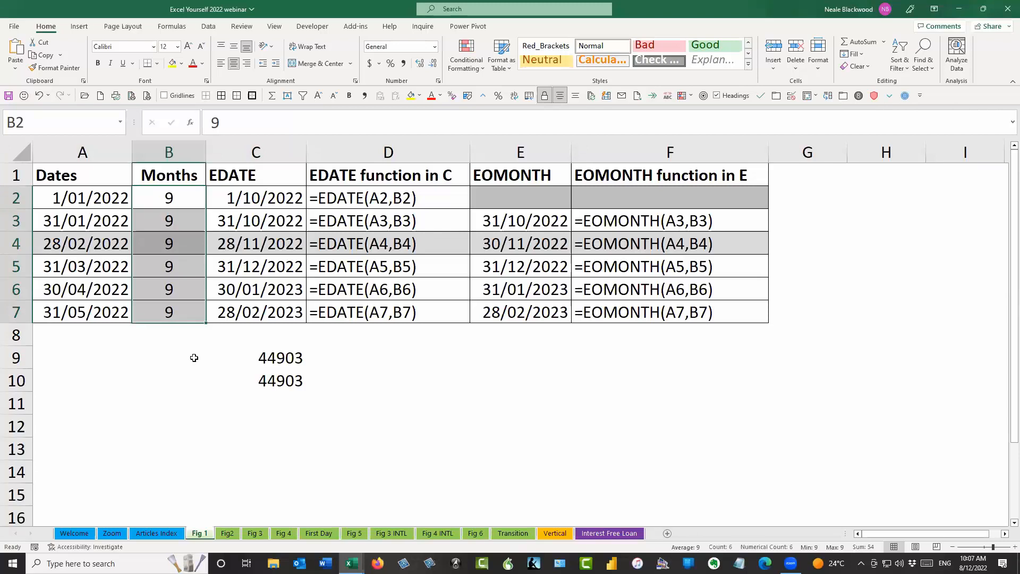
left_click(193, 198)
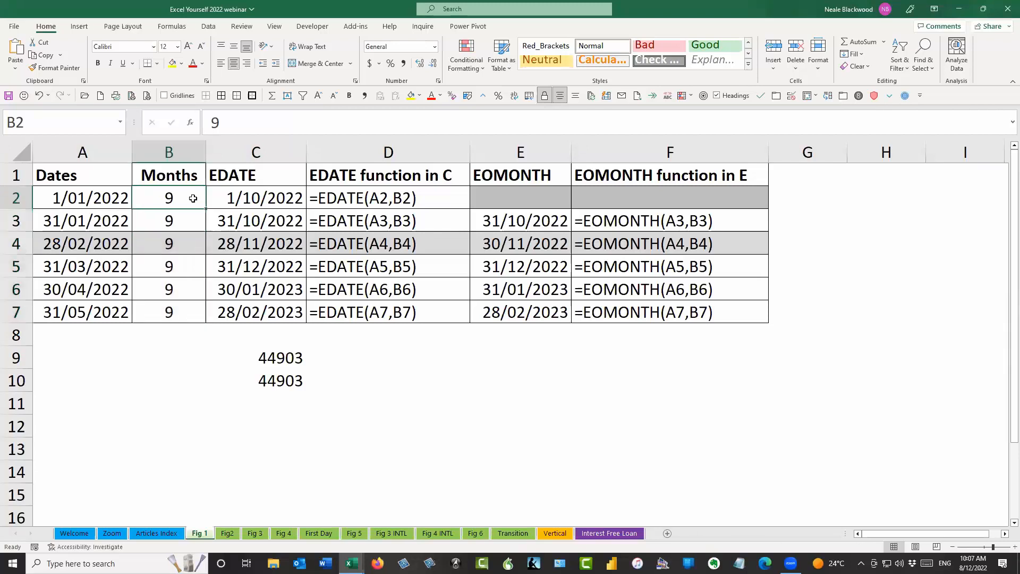
left_click(109, 192)
left_click(266, 200)
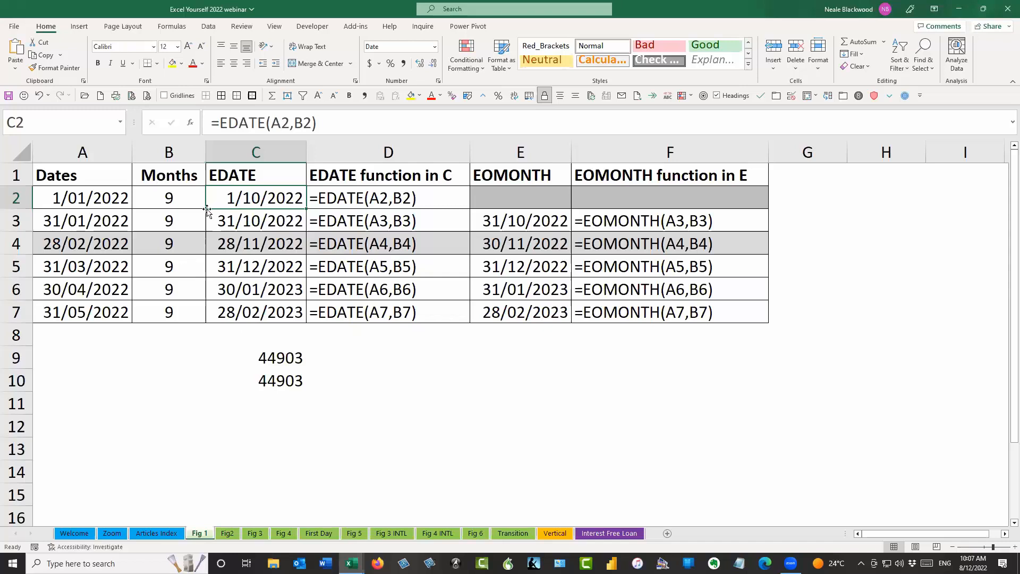
left_click(174, 199)
left_click(111, 198)
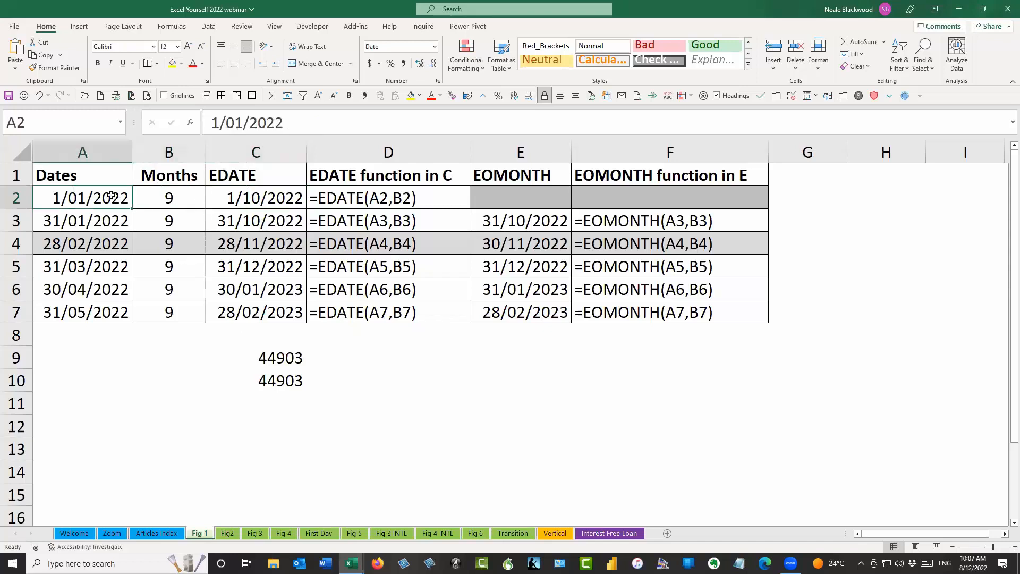
left_click(251, 196)
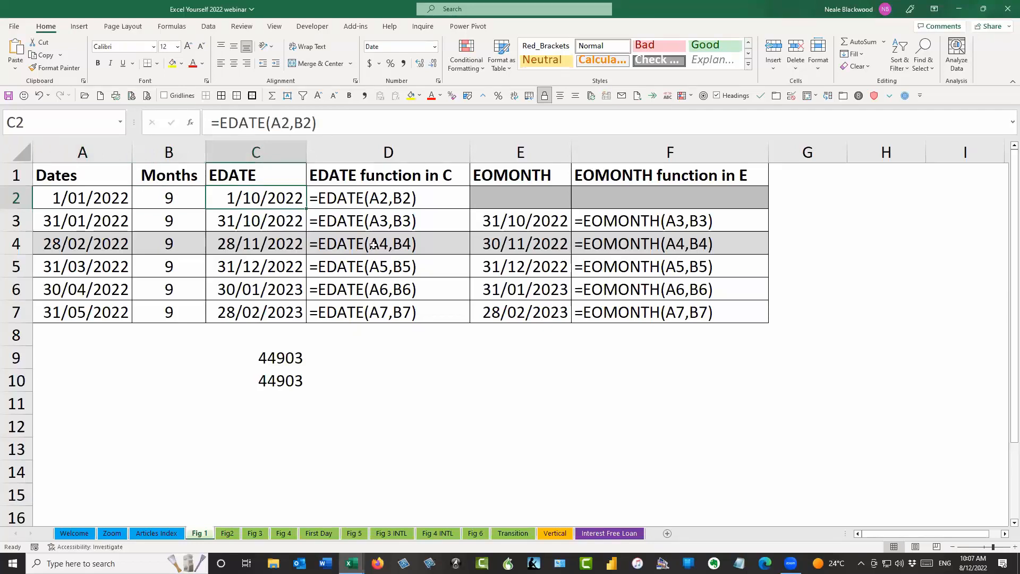
left_click(173, 197)
Inspect the start date and months arguments of the EDATE formula in C2 without changing it
left_click(234, 204)
double_click(279, 123)
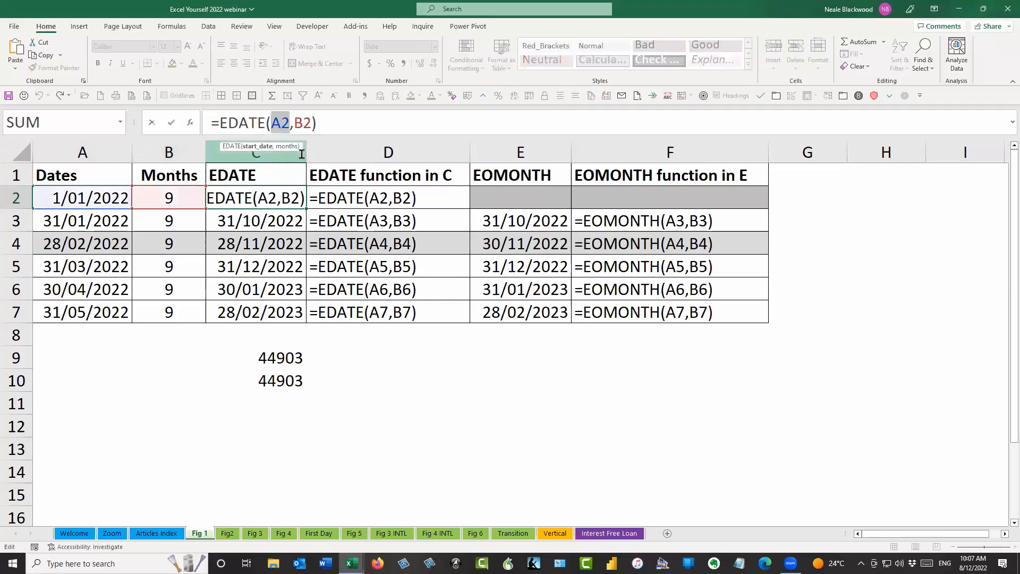
double_click(303, 122)
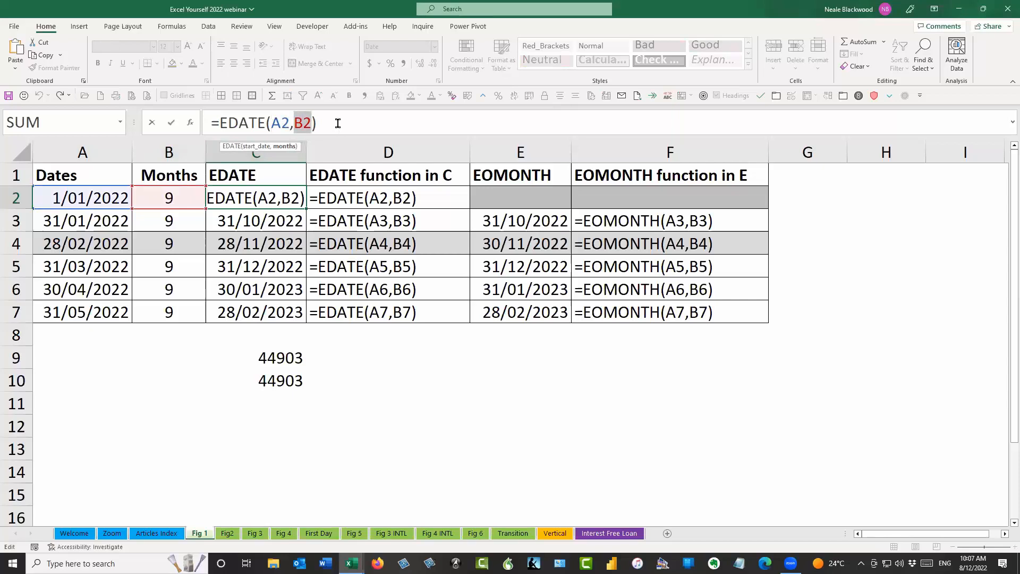
key("Escape")
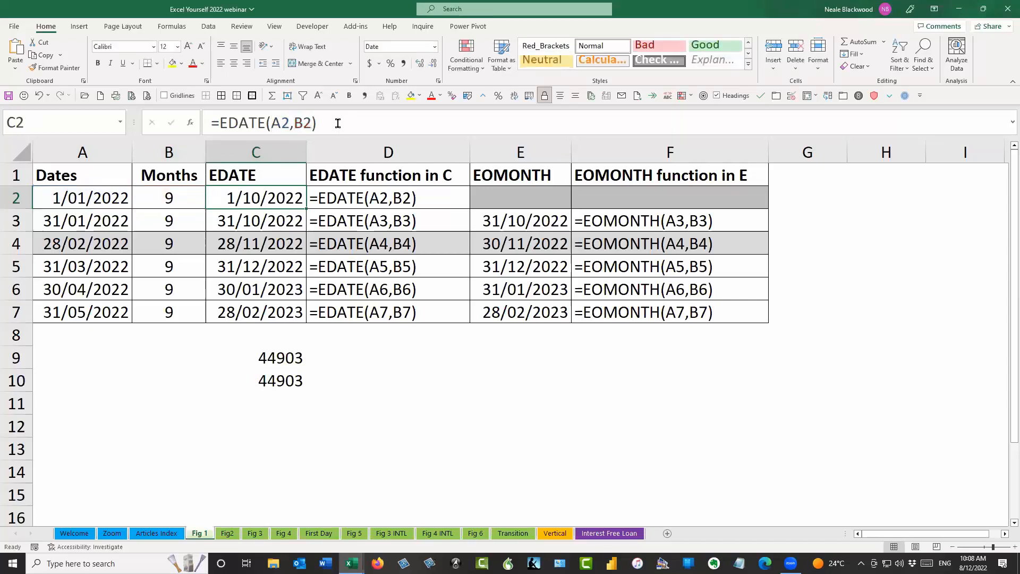
Compare the dates, month counts and EDATE results in rows 3 and 4, and check the start date in row 7
key("Down")
key("Left")
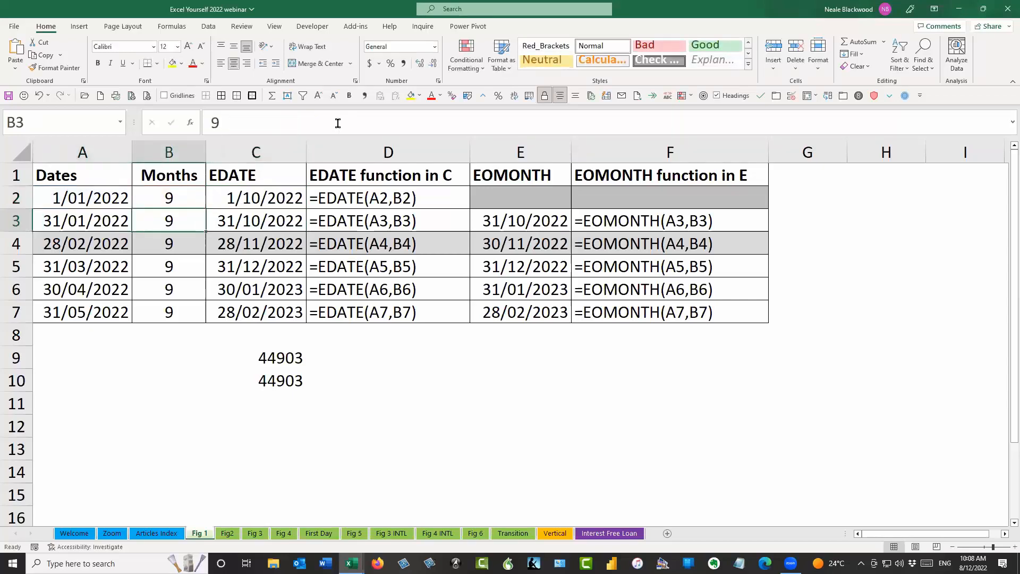
key("Right")
key("Down")
key("Left")
key("Left")
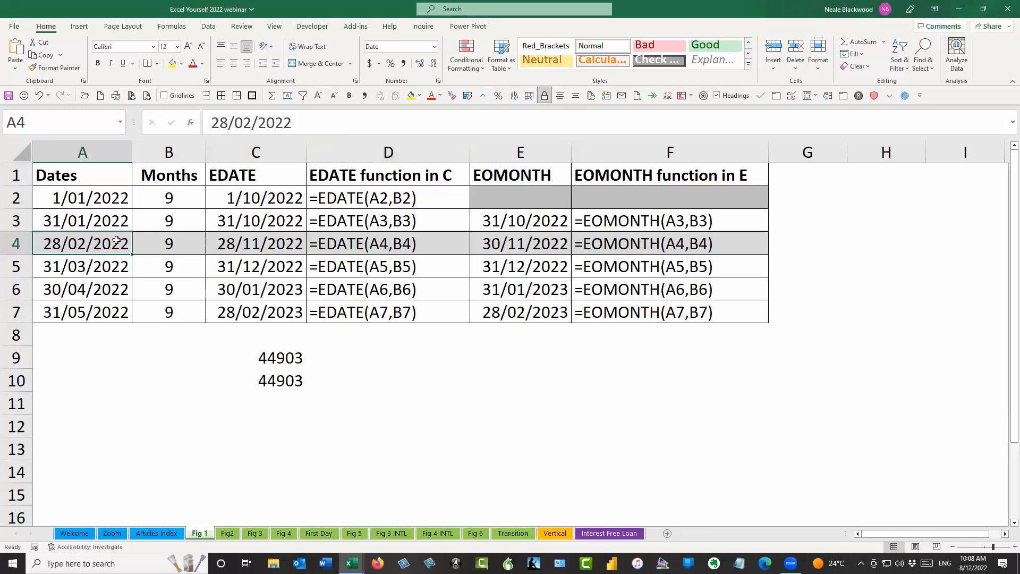
left_click(170, 245)
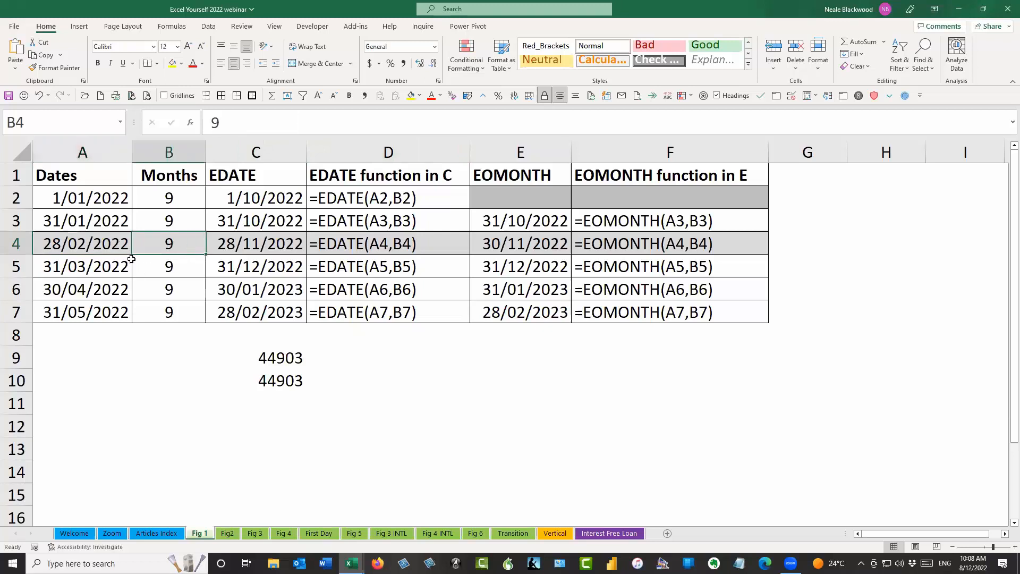
left_click(230, 244)
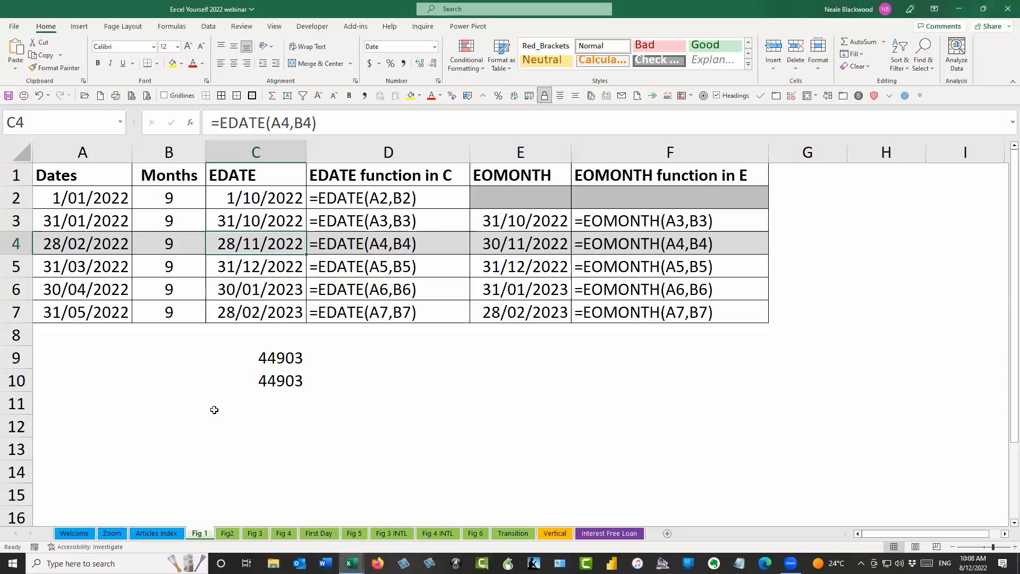
left_click(243, 196)
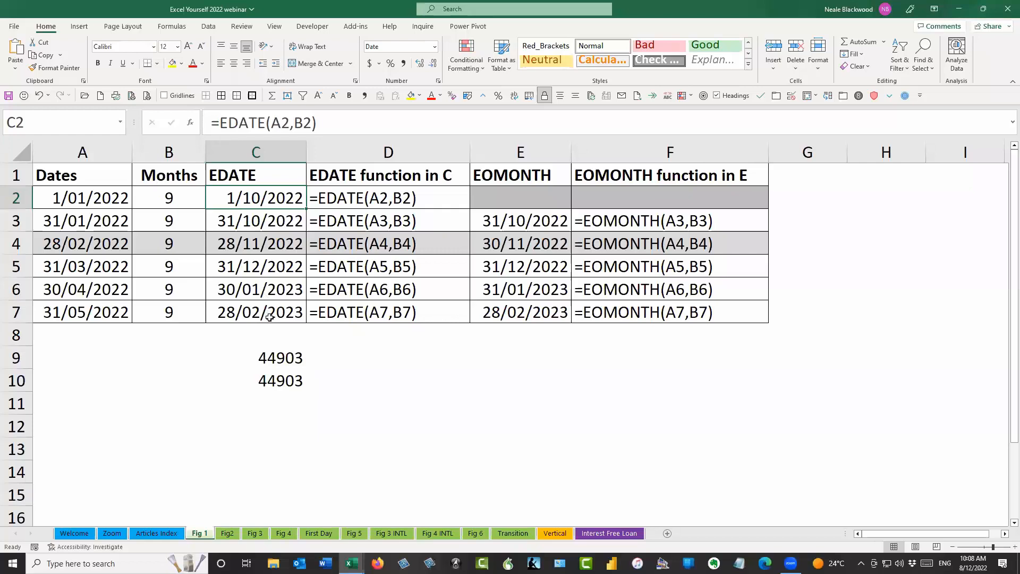
left_click(104, 313)
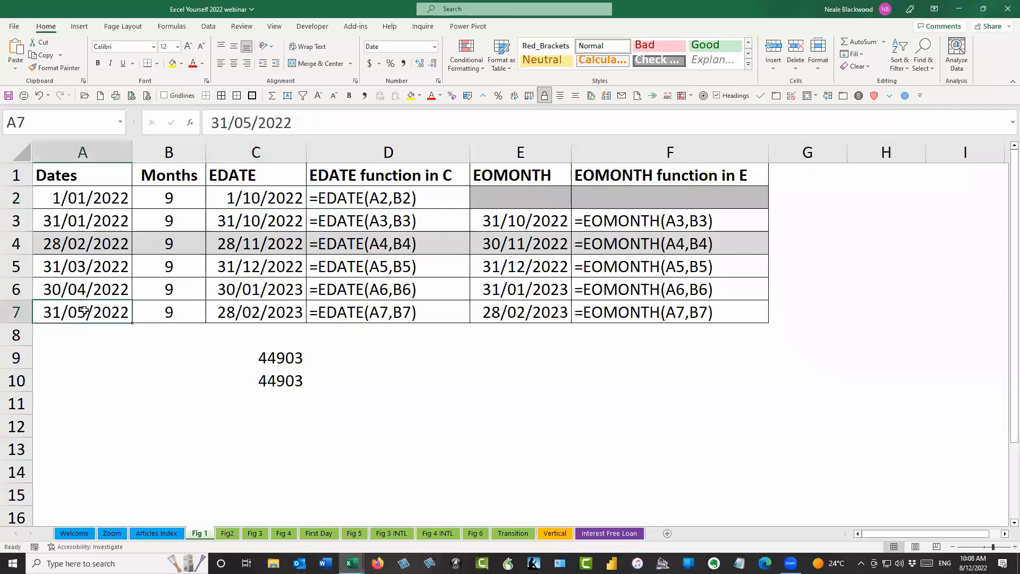
Compare the start dates, month counts and EDATE results in rows 7 and 4
left_click(182, 313)
left_click(265, 309)
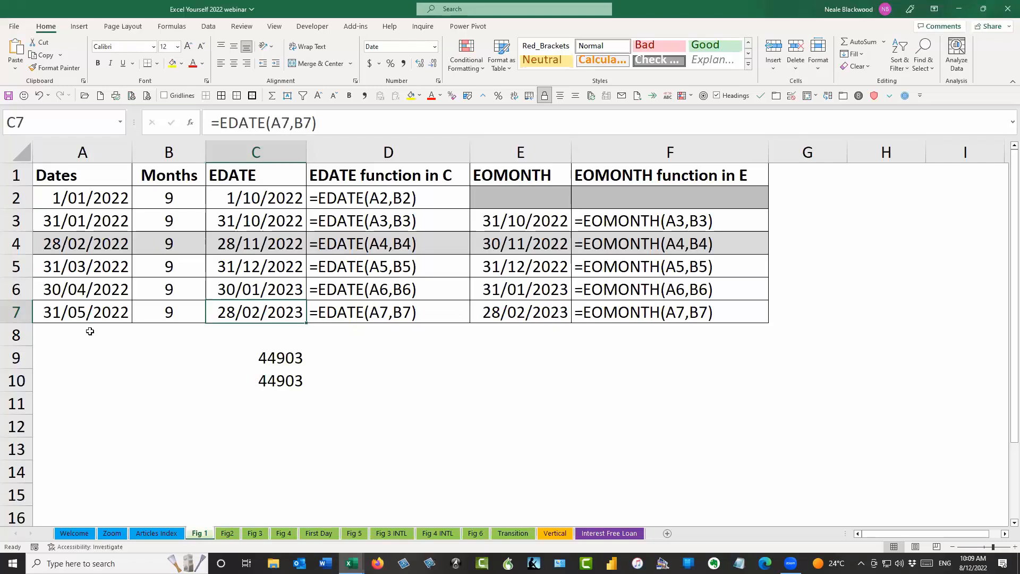
left_click(103, 318)
left_click(217, 312)
left_click(101, 241)
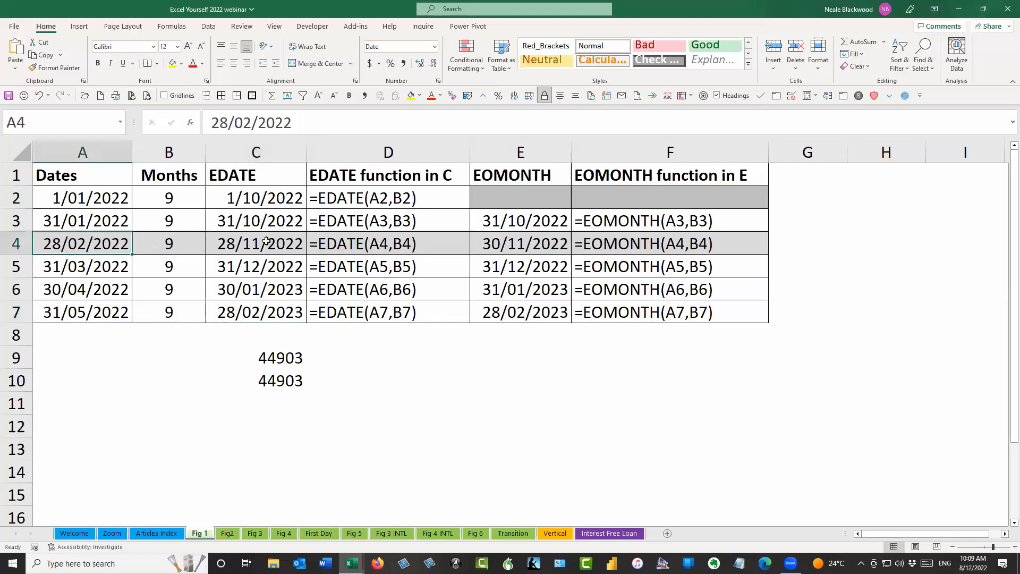
left_click(274, 242)
left_click(101, 240)
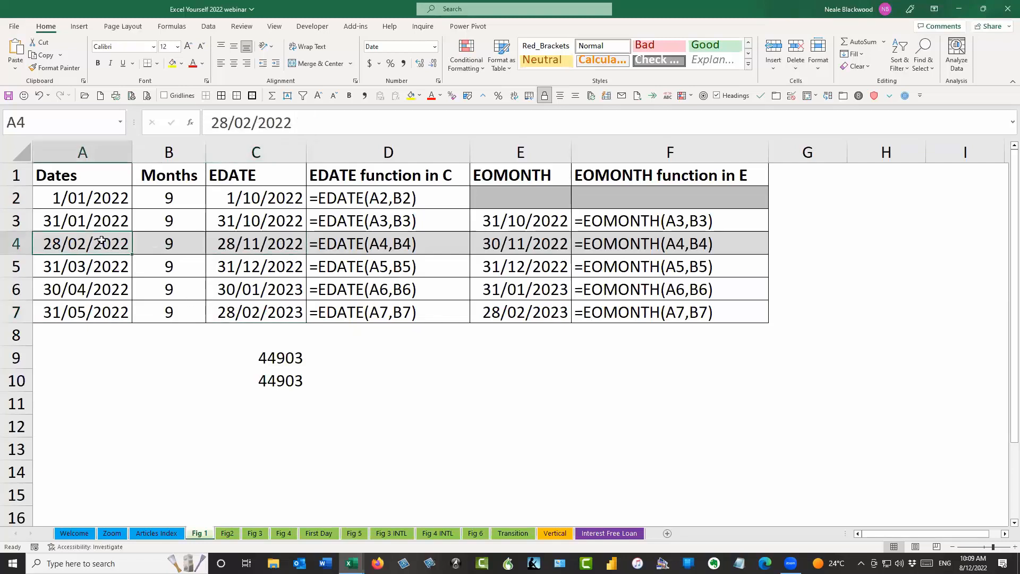
left_click(264, 245)
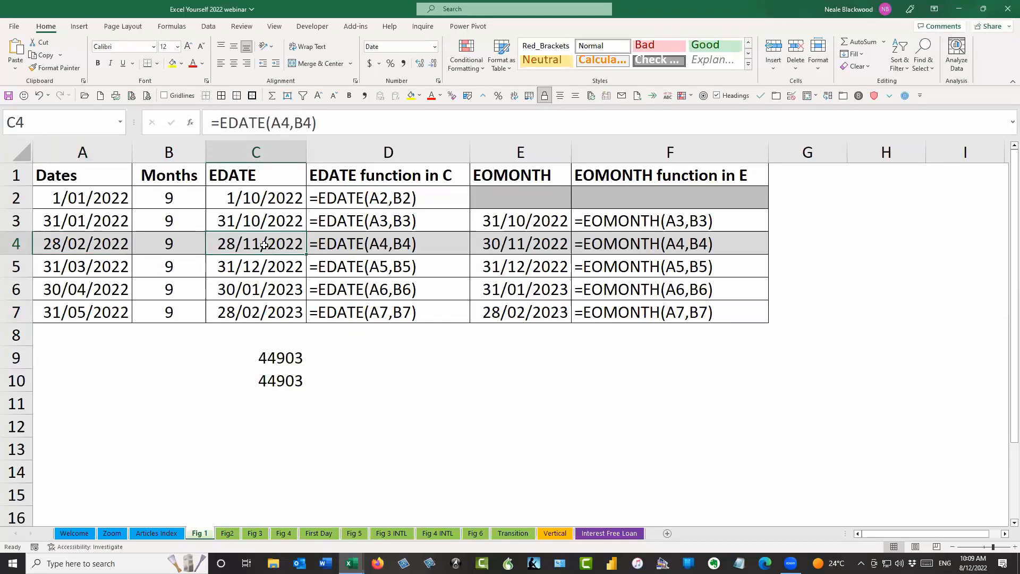
Examine the EOMONTH formula in E3, especially its months argument, and the month-end results in E3:E7 without editing them
left_click(524, 223)
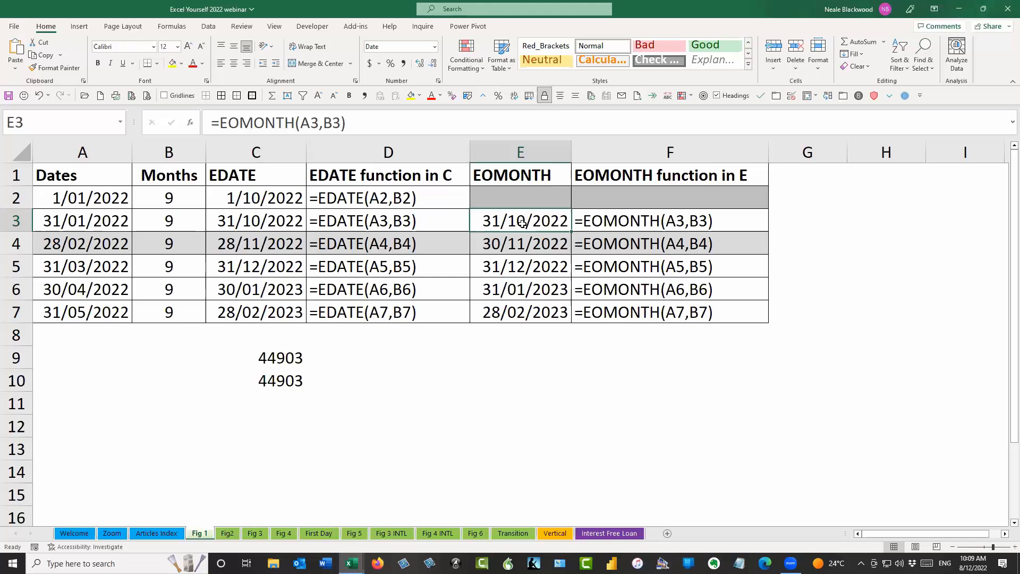
key("F2")
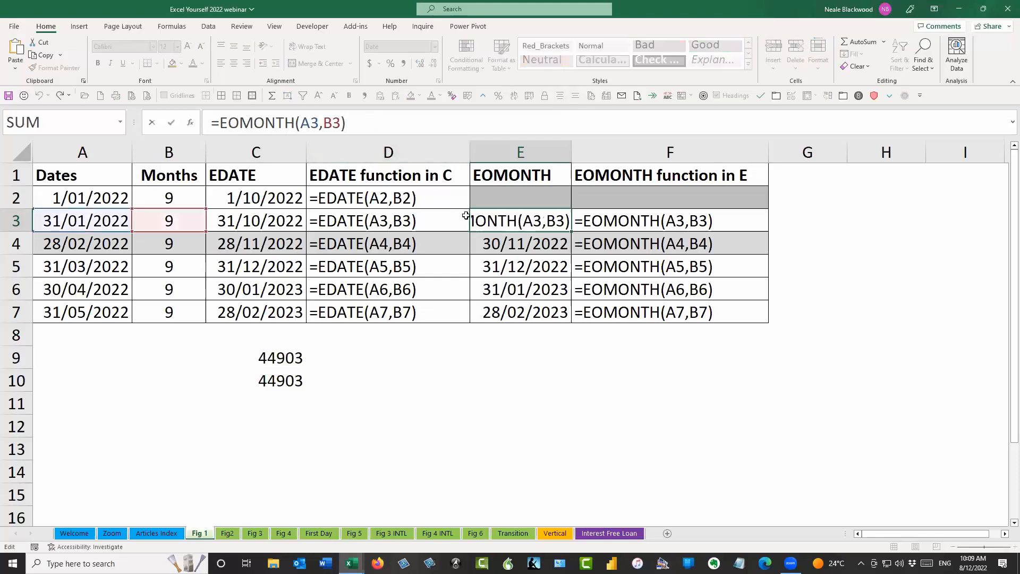
double_click(336, 122)
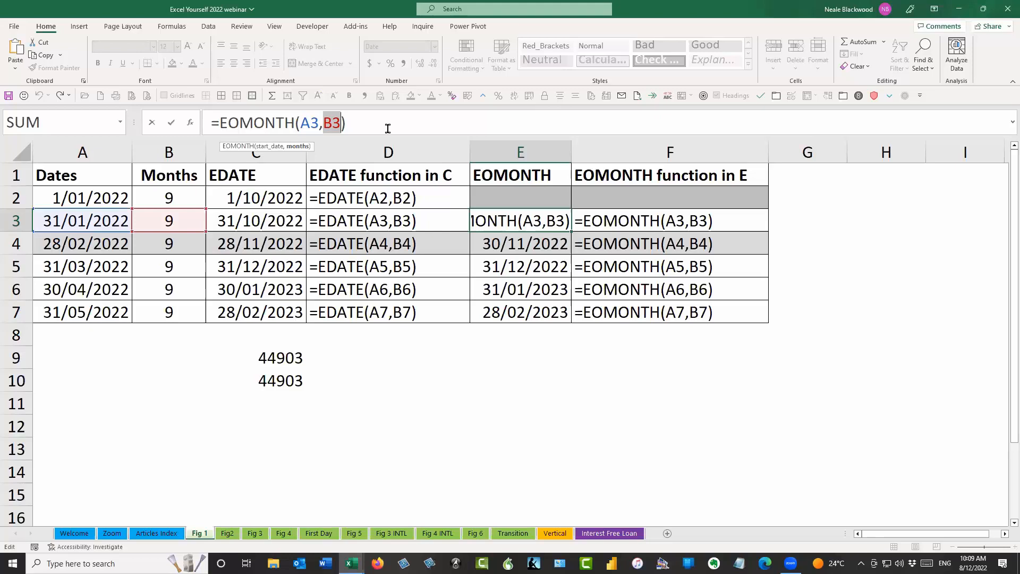
key("Escape")
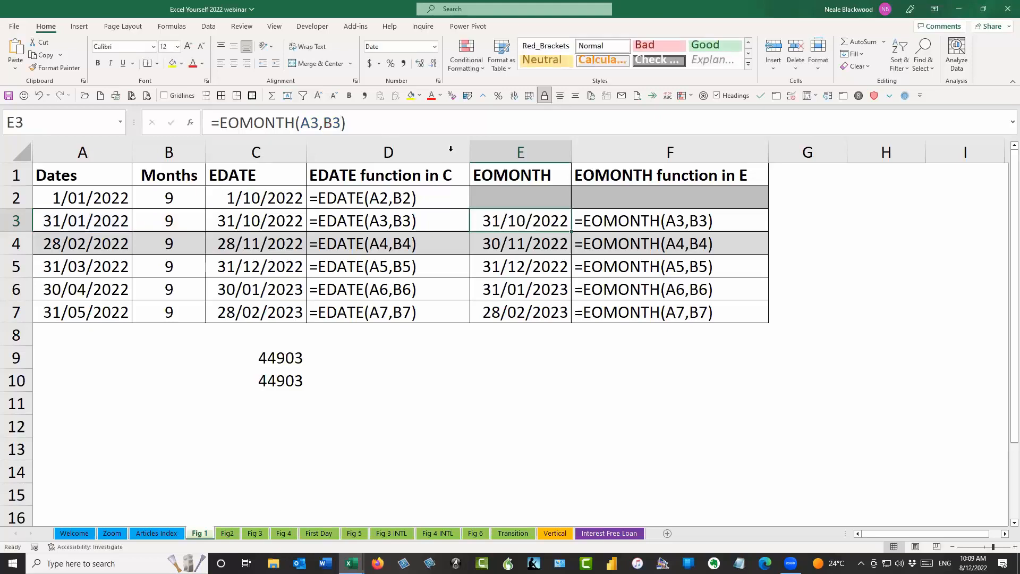
left_click_drag(502, 218, 511, 319)
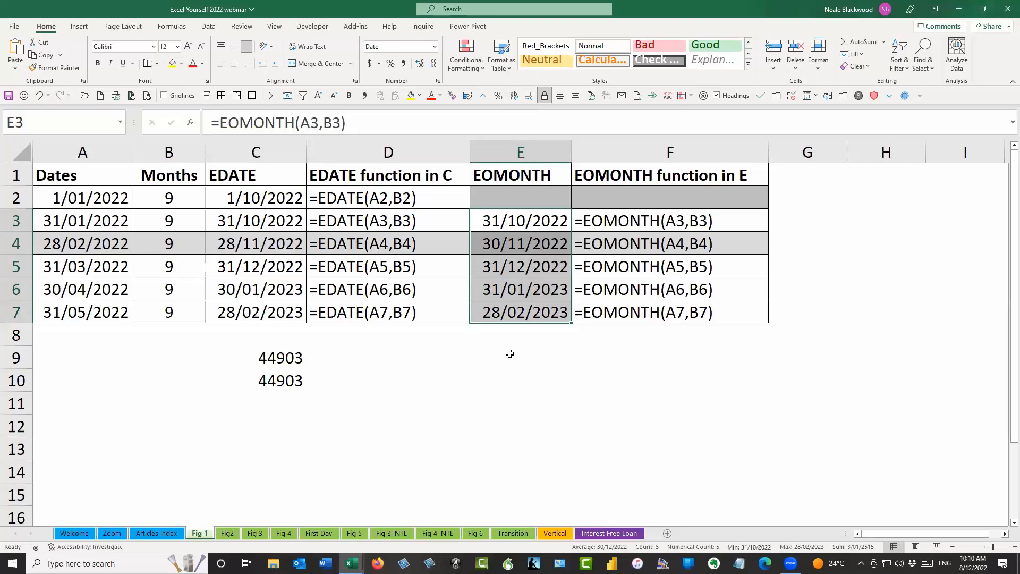
double_click(333, 122)
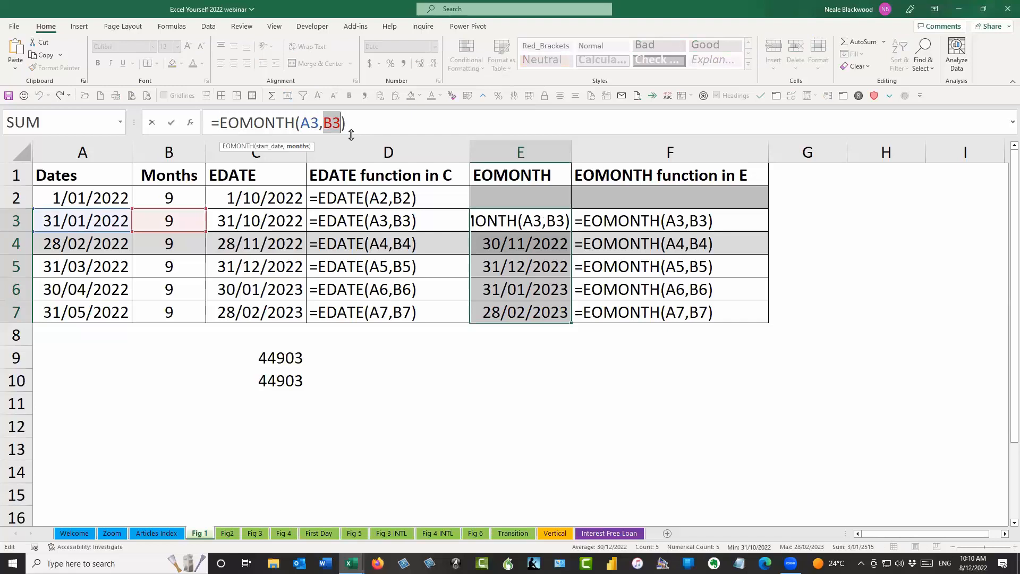
key("Escape")
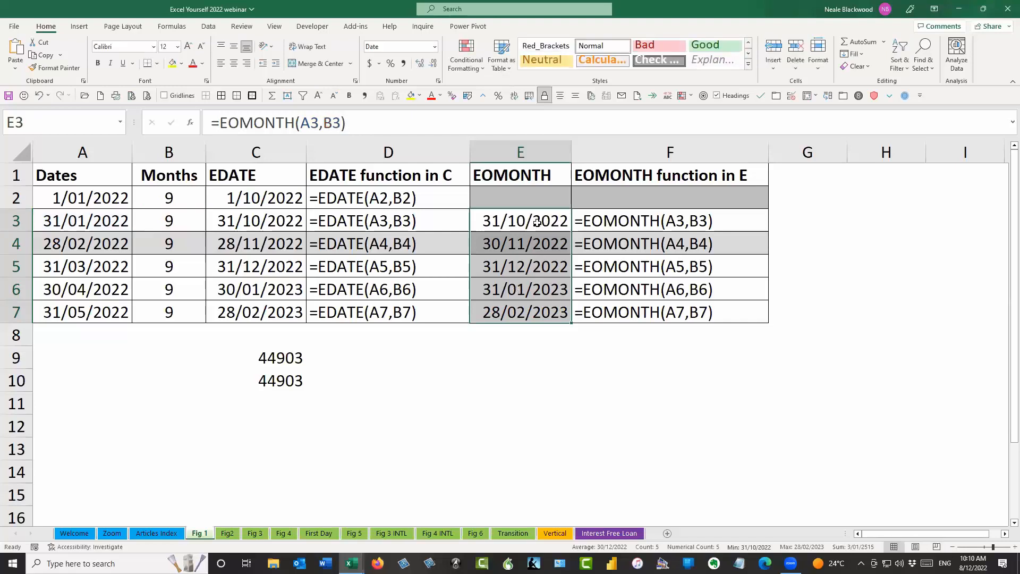
left_click(536, 222)
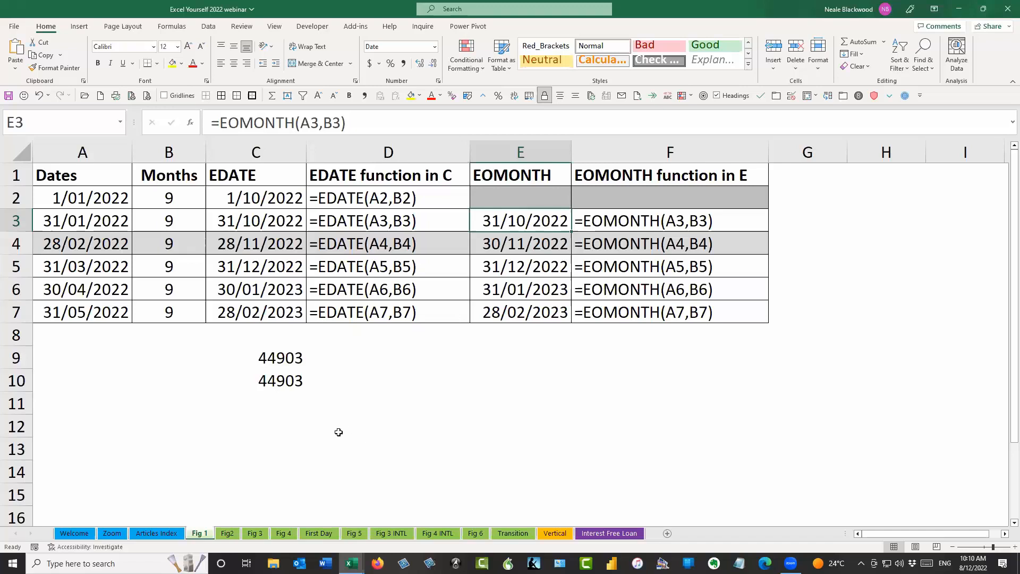
On the Fig2 sheet, inspect the day-addition formula in C2 and the day counts in B2 and B6 that feed column C
left_click(228, 534)
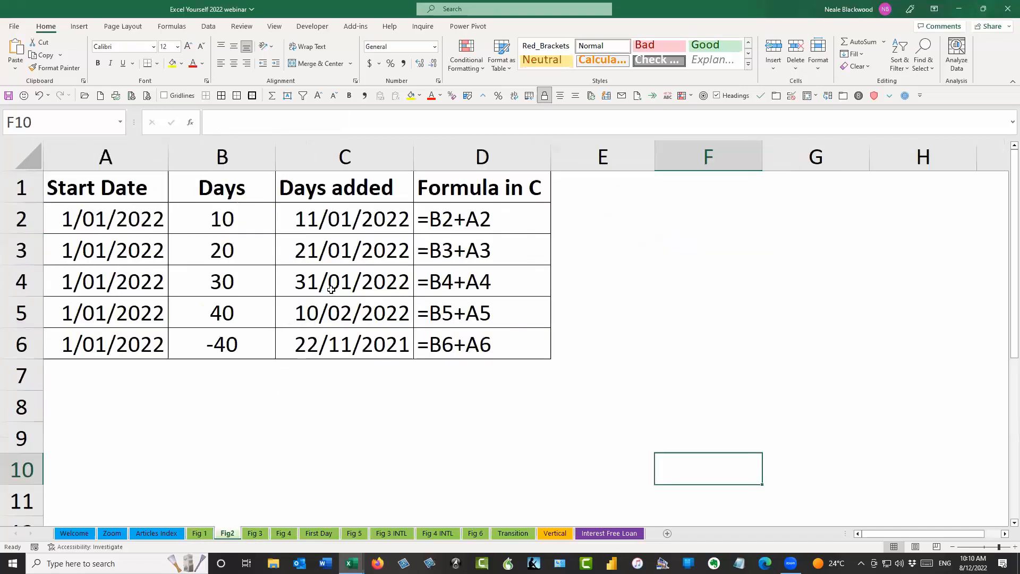
left_click(218, 228)
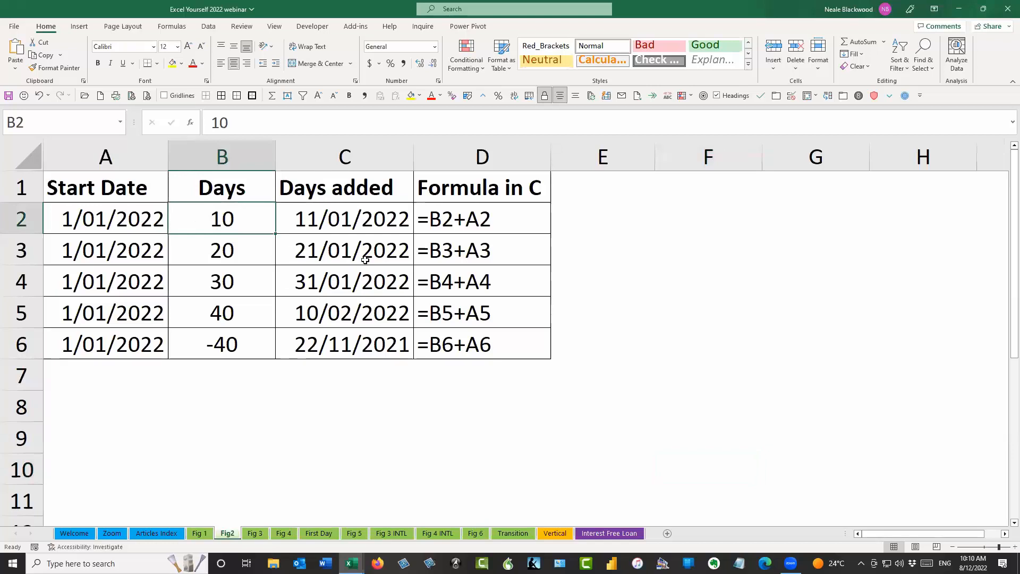
key("Right")
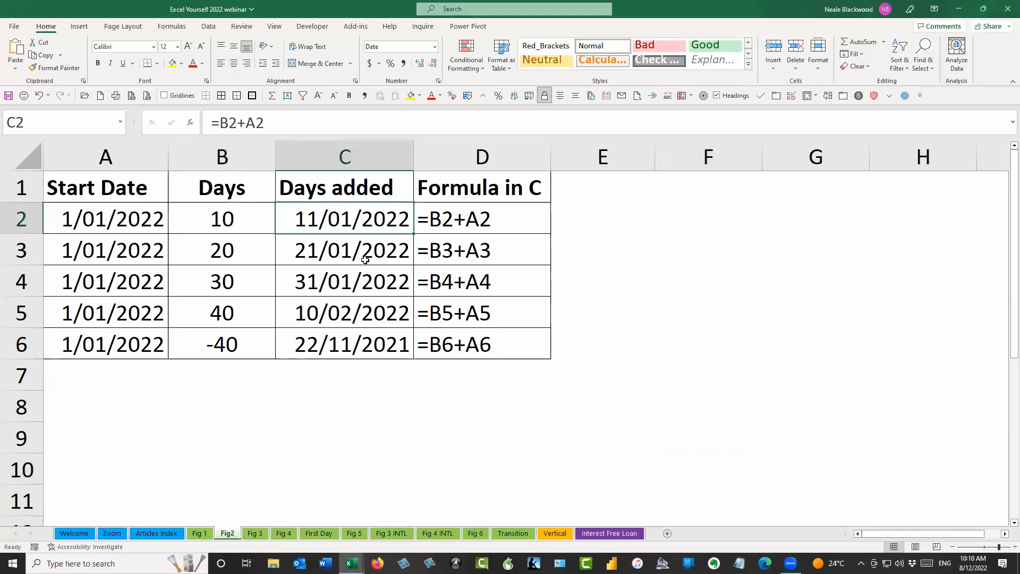
left_click(294, 122)
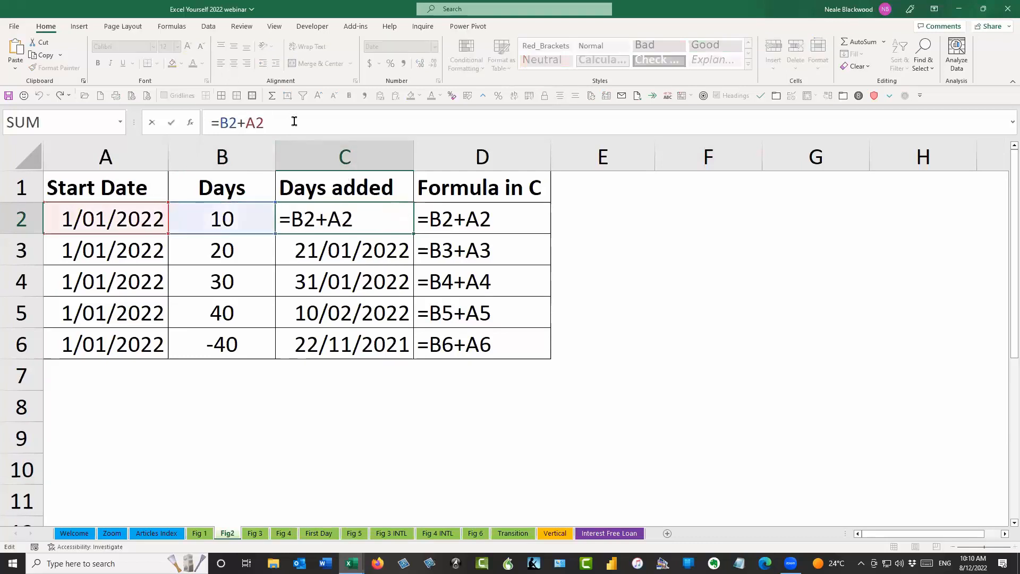
key("Escape")
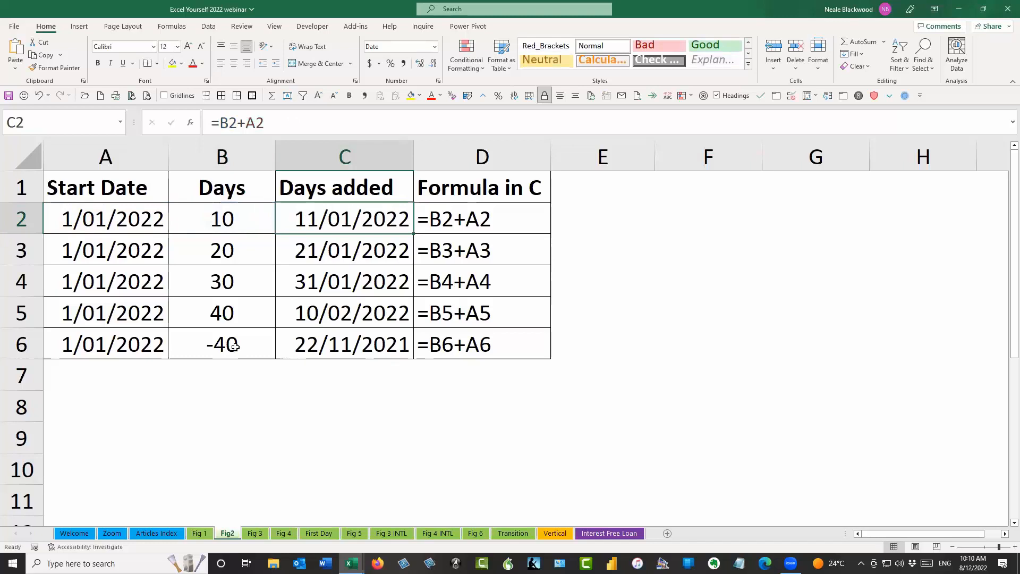
left_click(235, 345)
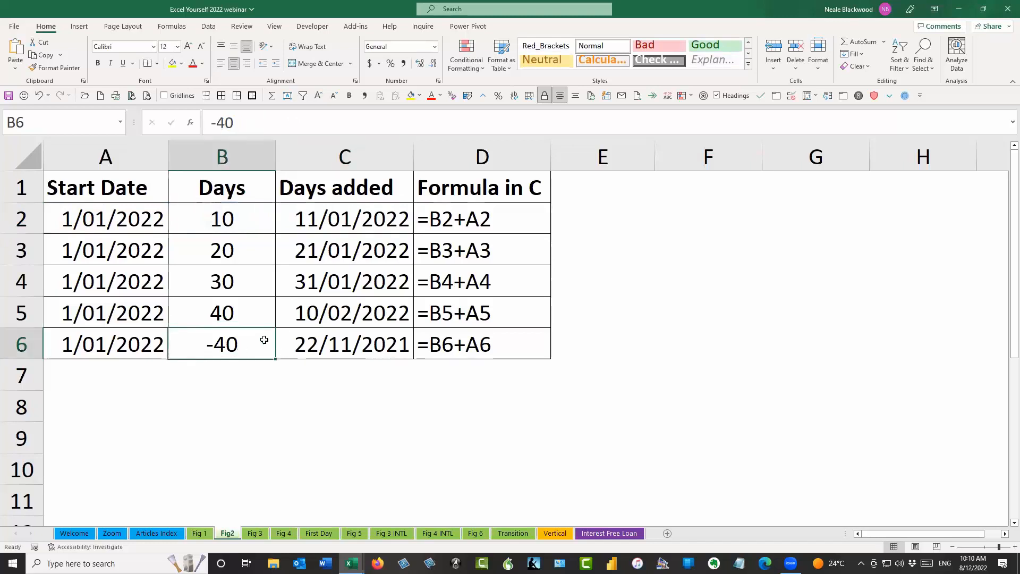
left_click(323, 222)
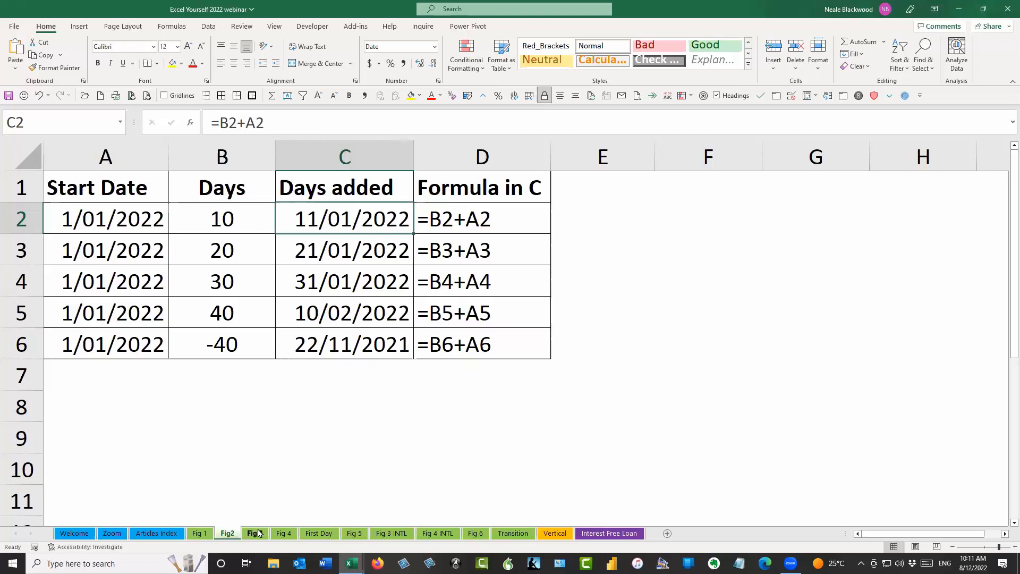
On the Fig 3 sheet, inspect the start date and days arguments of the WORKDAY formula in C2, keeping the formula as is
left_click(255, 533)
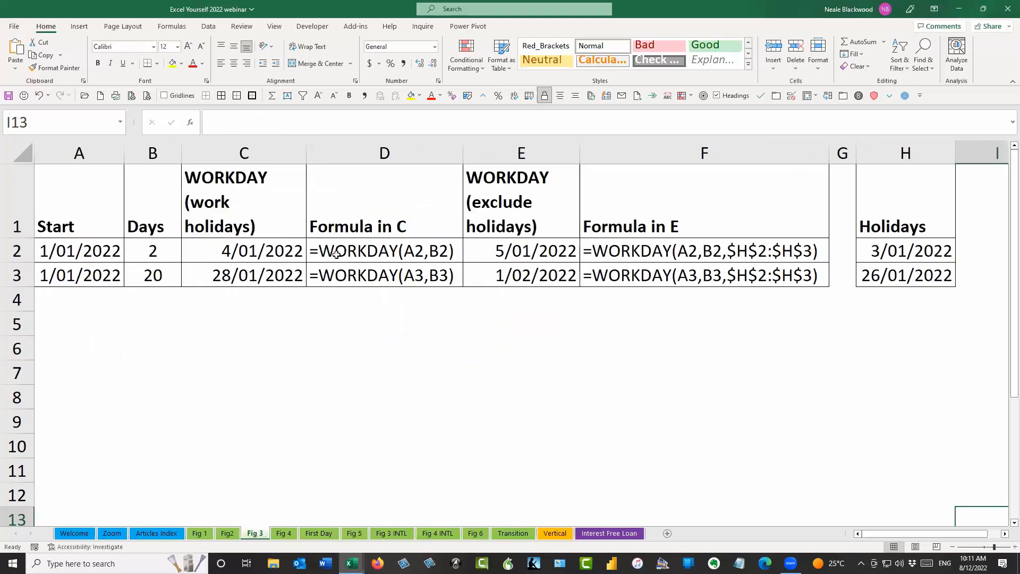
left_click(90, 252)
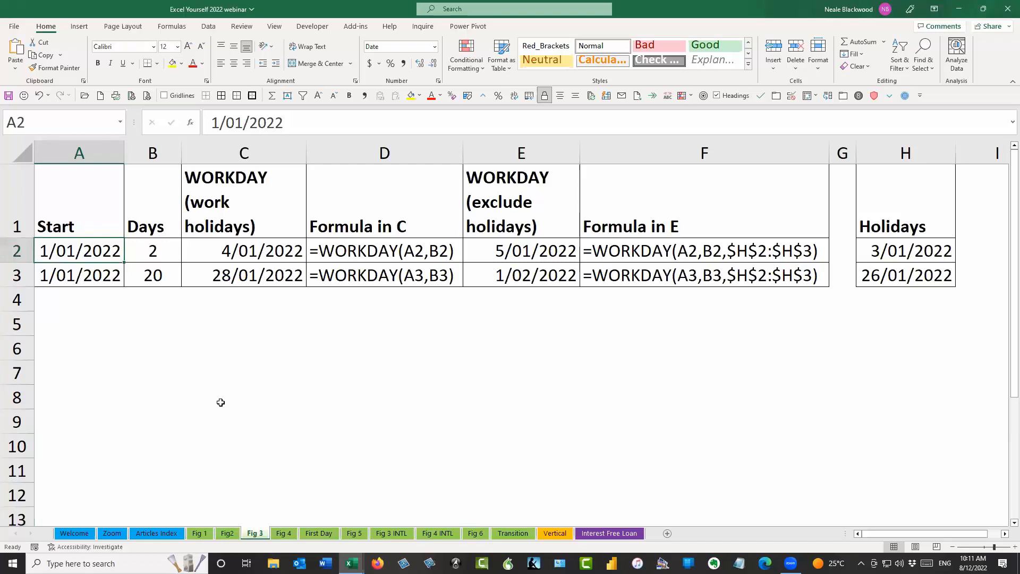
key("Right")
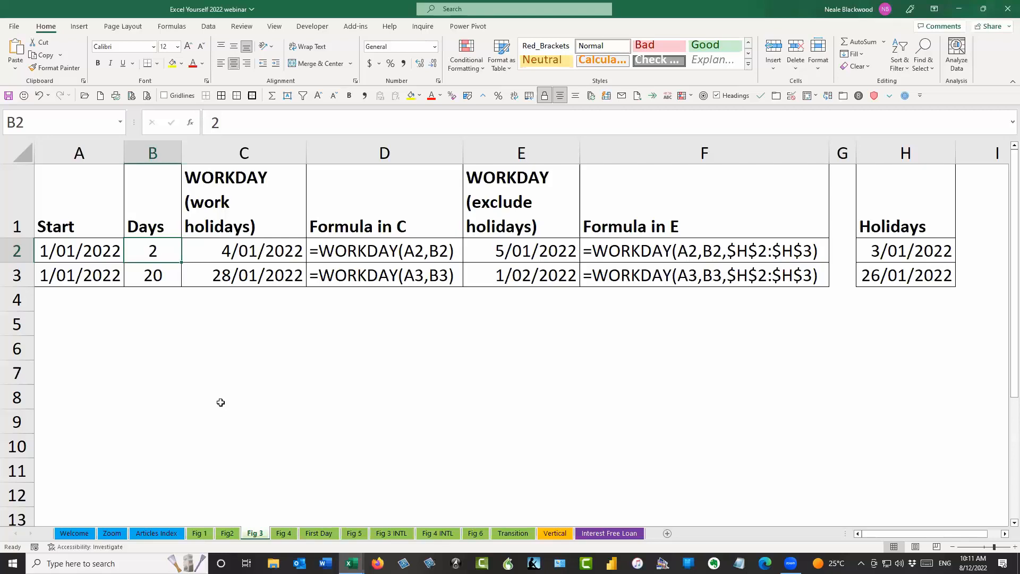
key("Right")
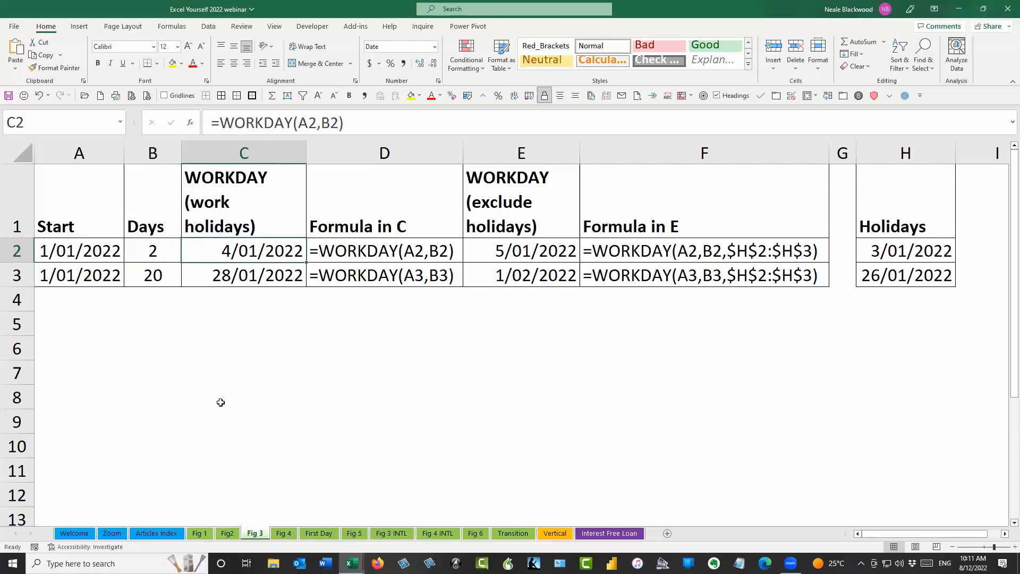
left_click(302, 122)
left_click_drag(301, 122, 317, 122)
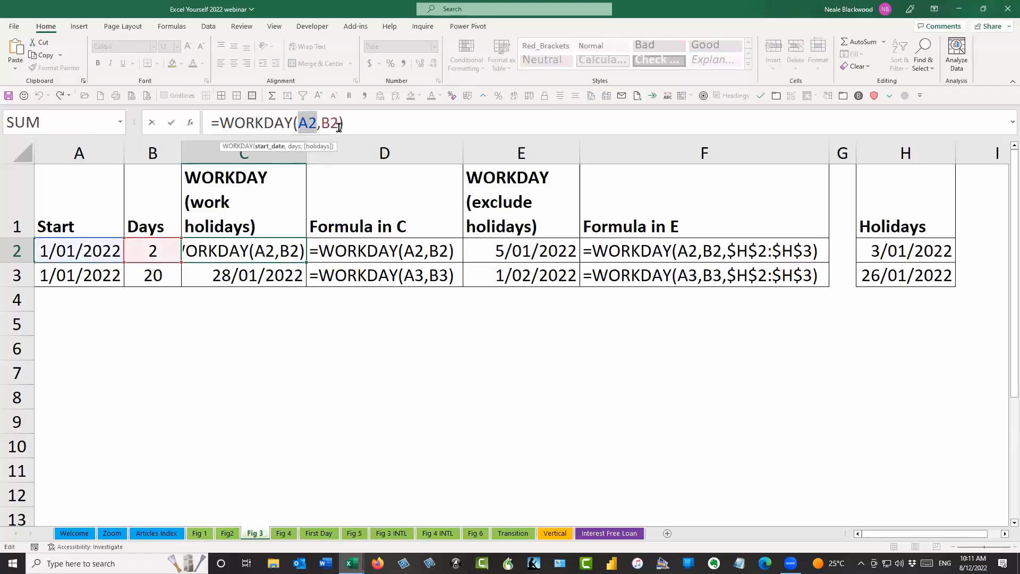
double_click(331, 123)
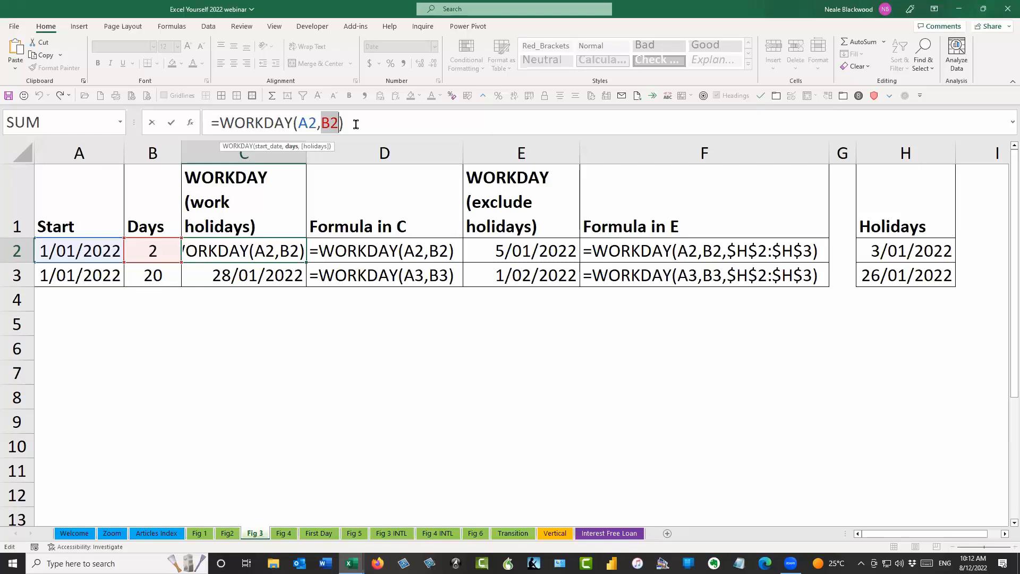
key("ctrl+Return")
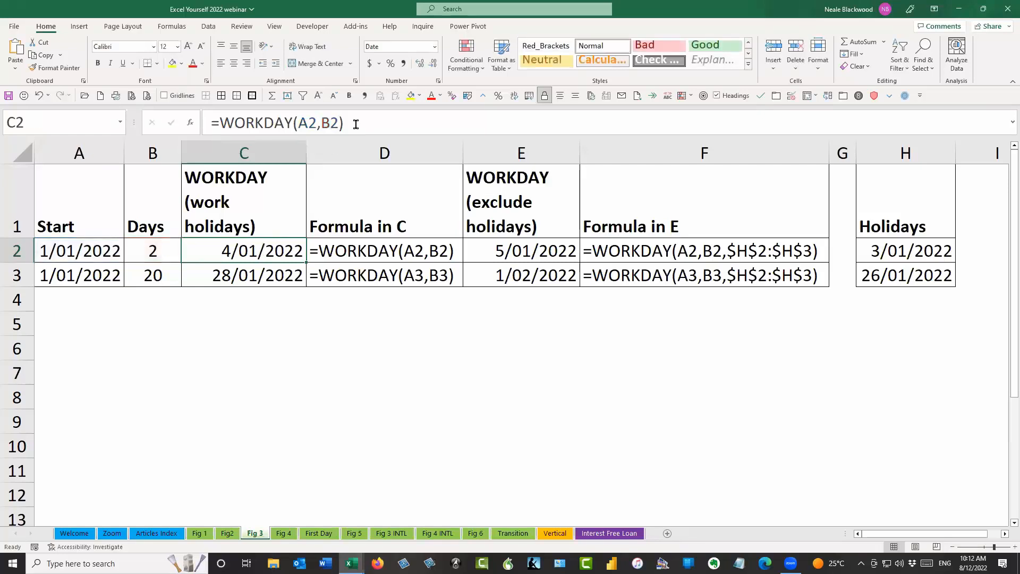
Compare the start date in A3, the day count in B3 and the WORKDAY formula result in C3
key("Down")
key("Up")
key("Down")
key("Down")
key("Left")
key("Left")
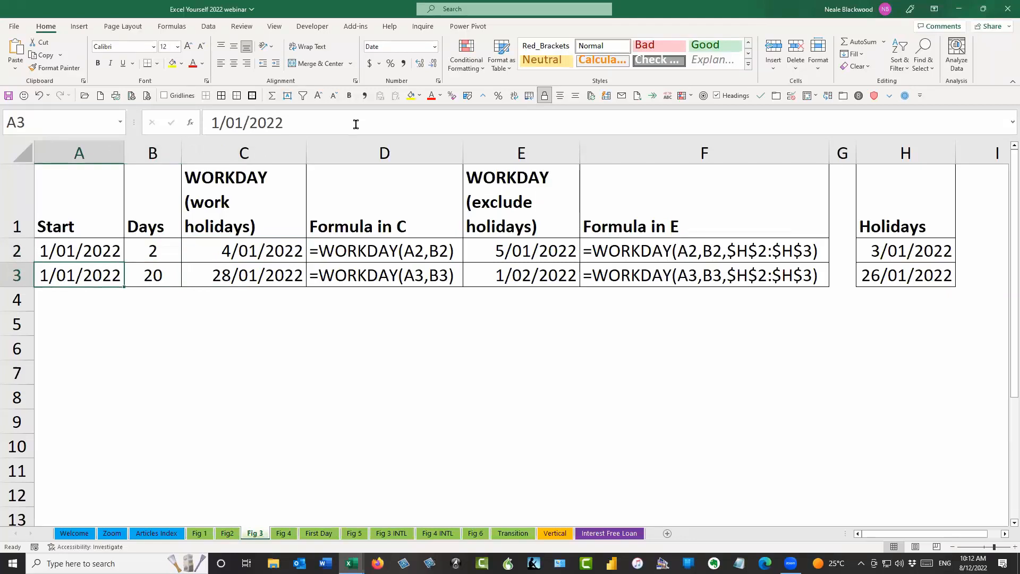
key("Right")
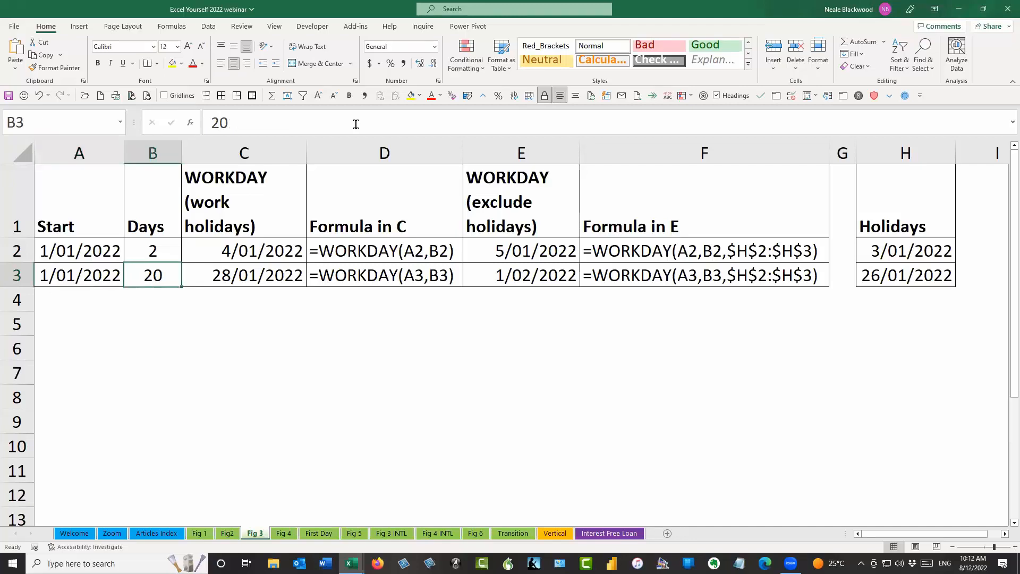
key("Right")
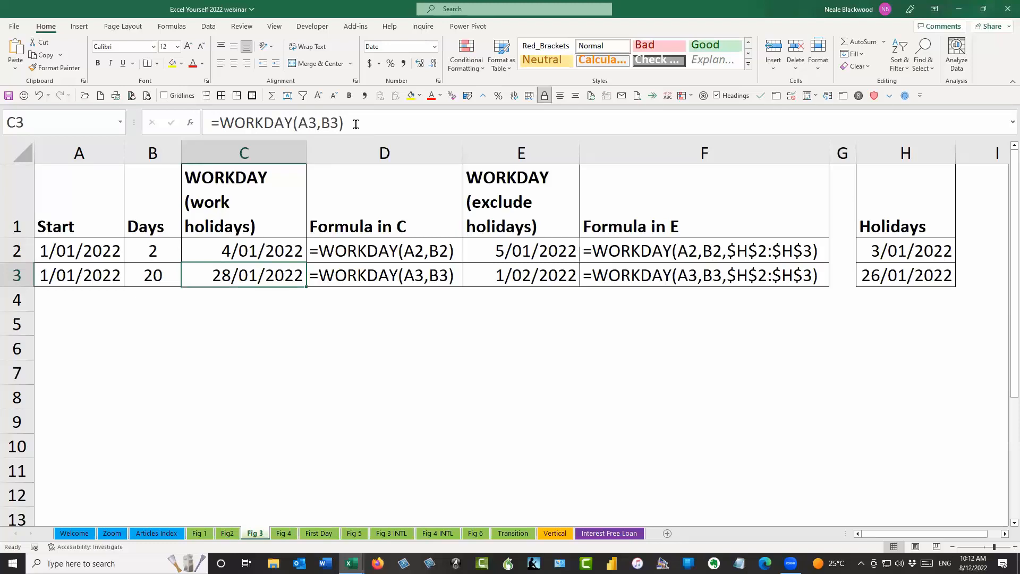
key("Left")
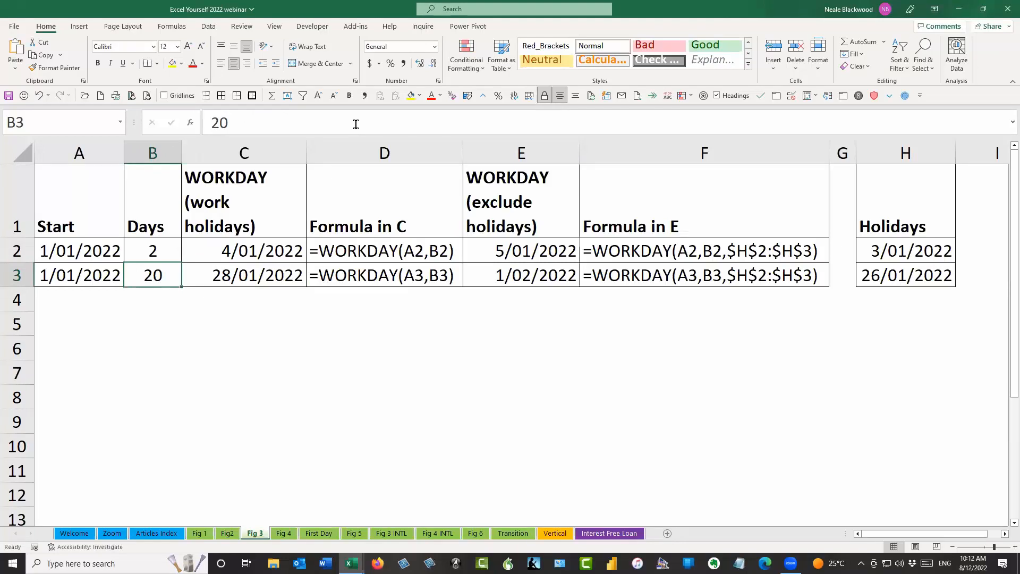
key("Left")
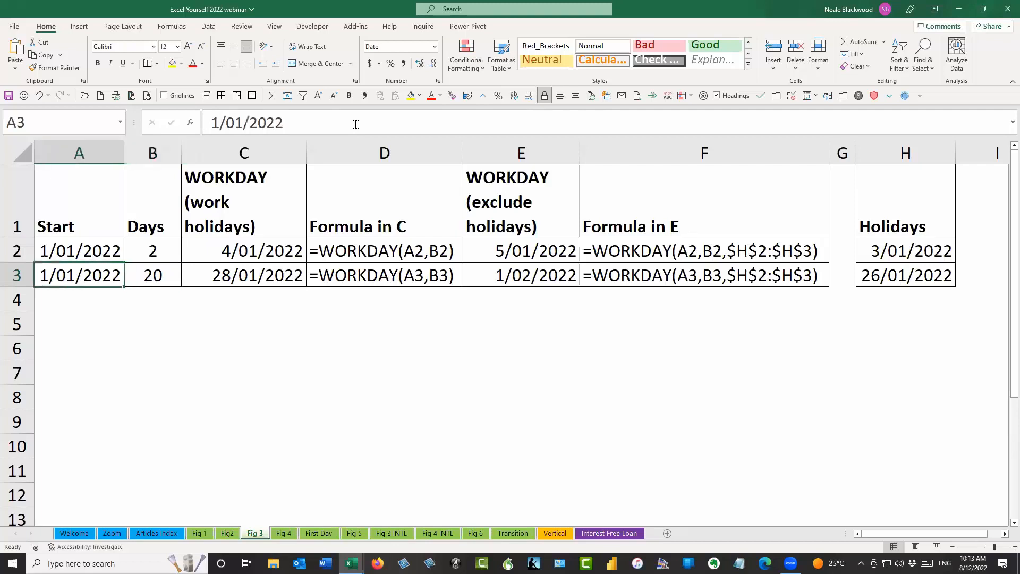
key("Right")
key("Right")
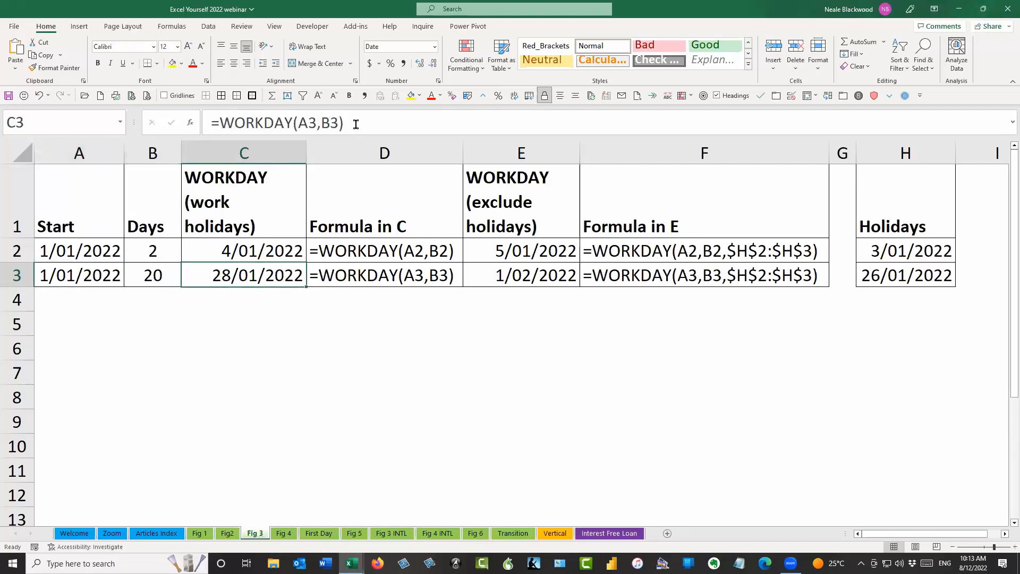
key("Left")
key("Left")
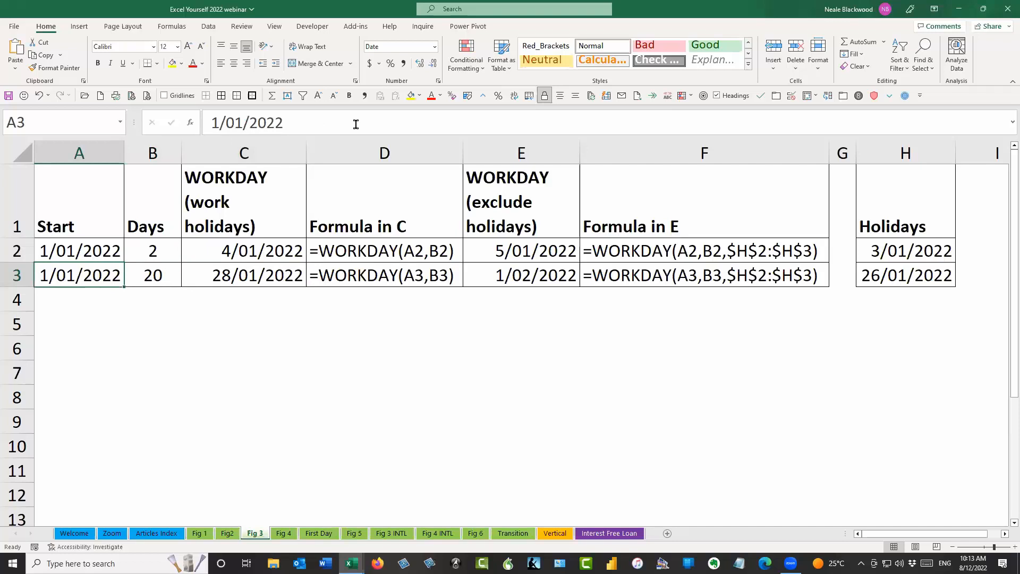
key("Right")
key("Right")
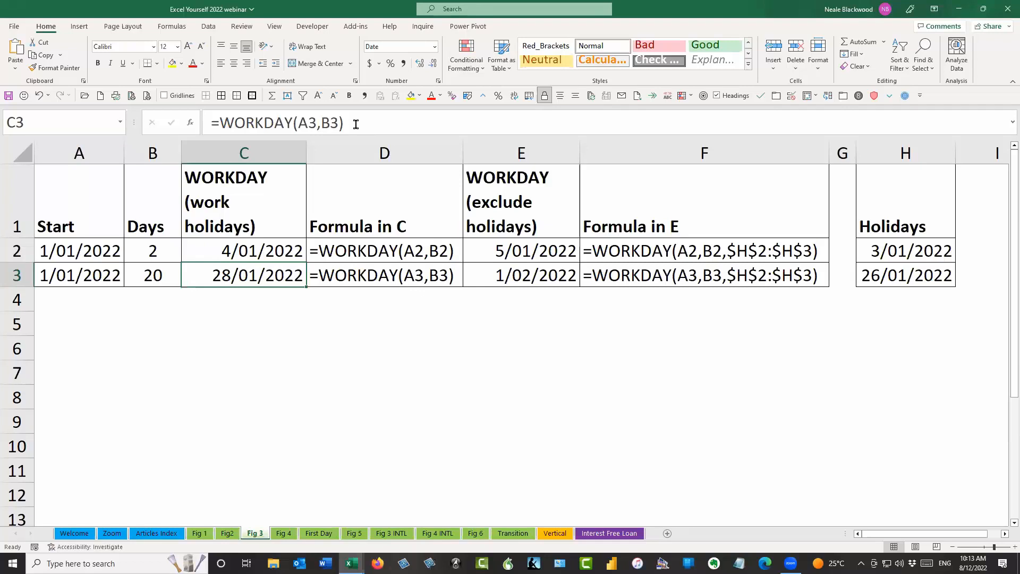
Inspect the days argument of the WORKDAY formula in C2, leaving the formula as is
left_click(281, 247)
left_click(339, 123)
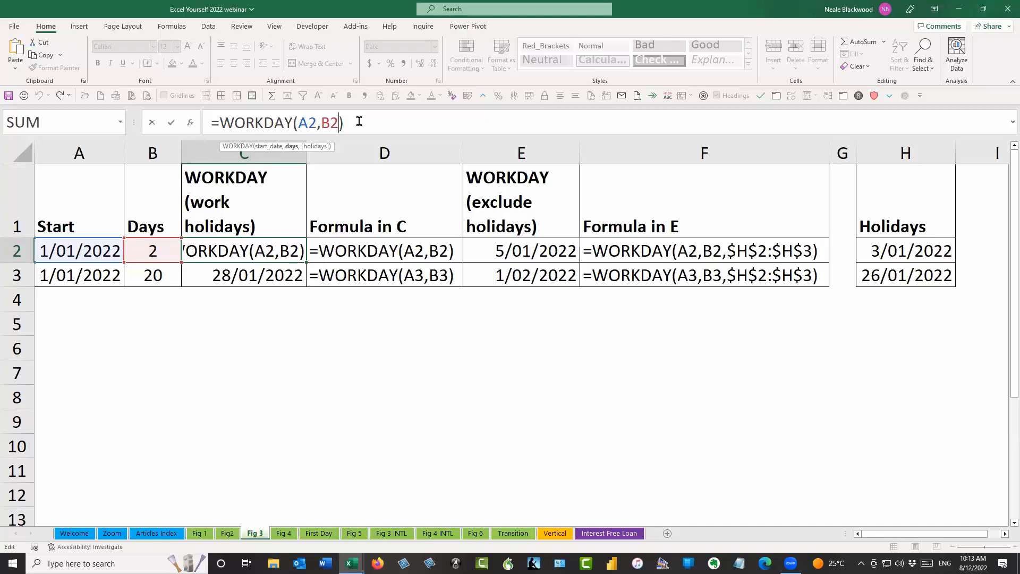
key("Escape")
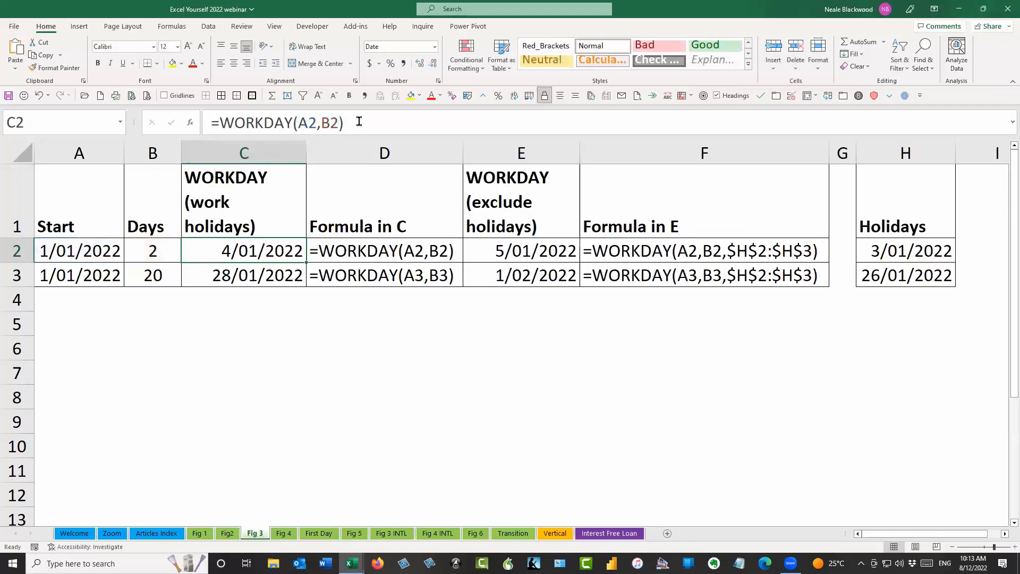
Inspect the WORKDAY formula in E2 and the cells it references, including the holiday list, without editing it
key("Down")
key("Right")
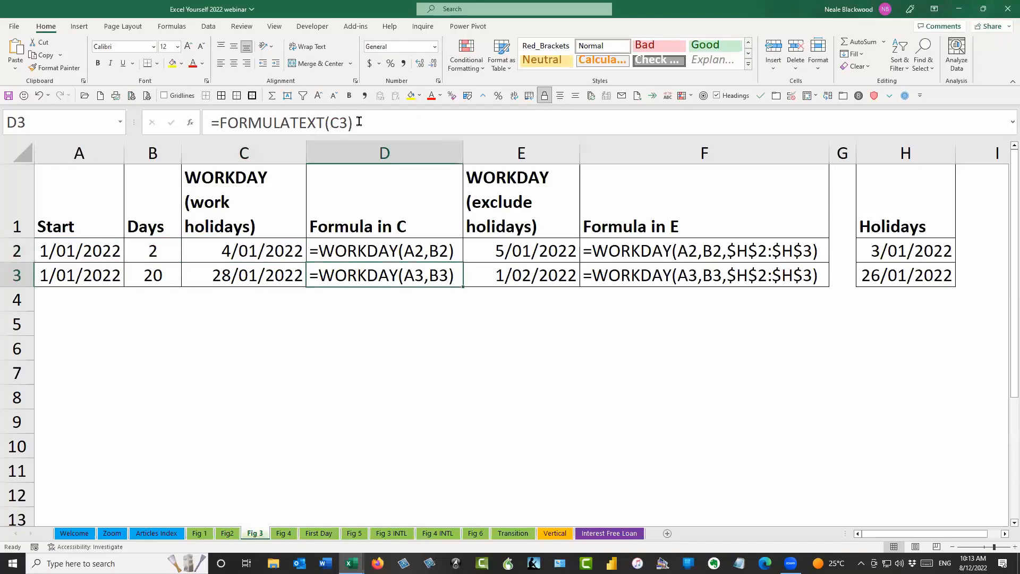
key("Right")
key("Up")
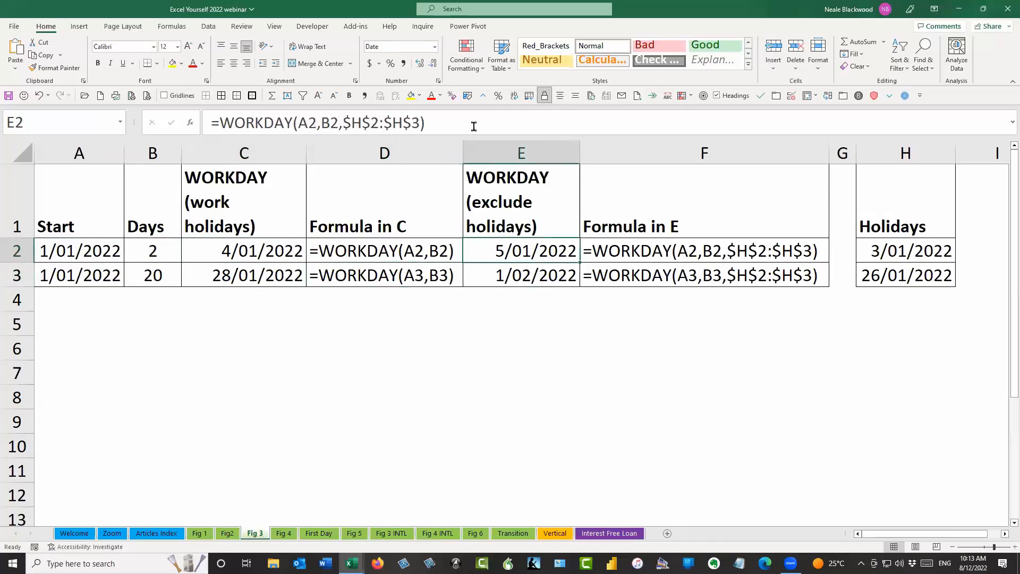
left_click(448, 125)
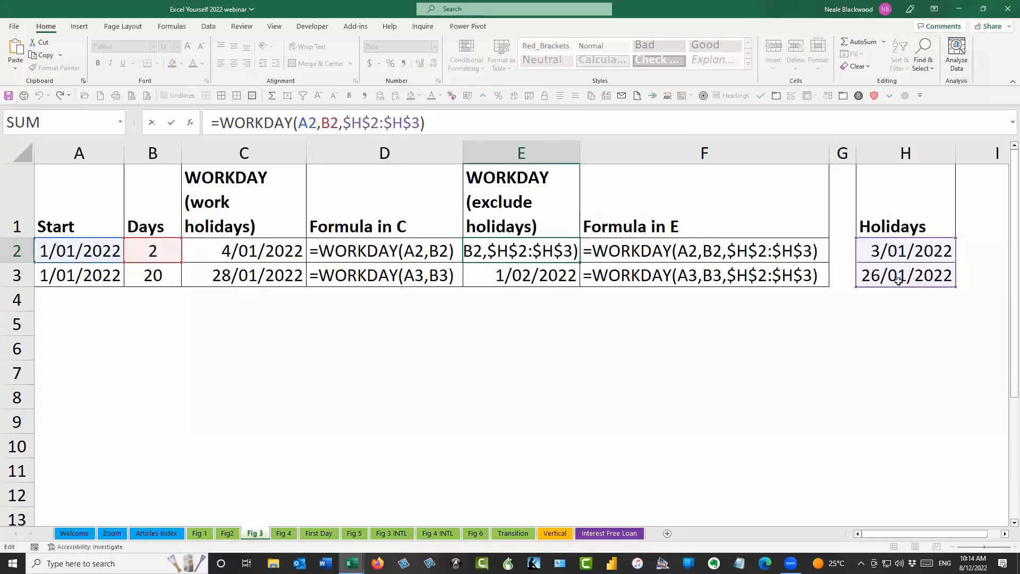
key("Escape")
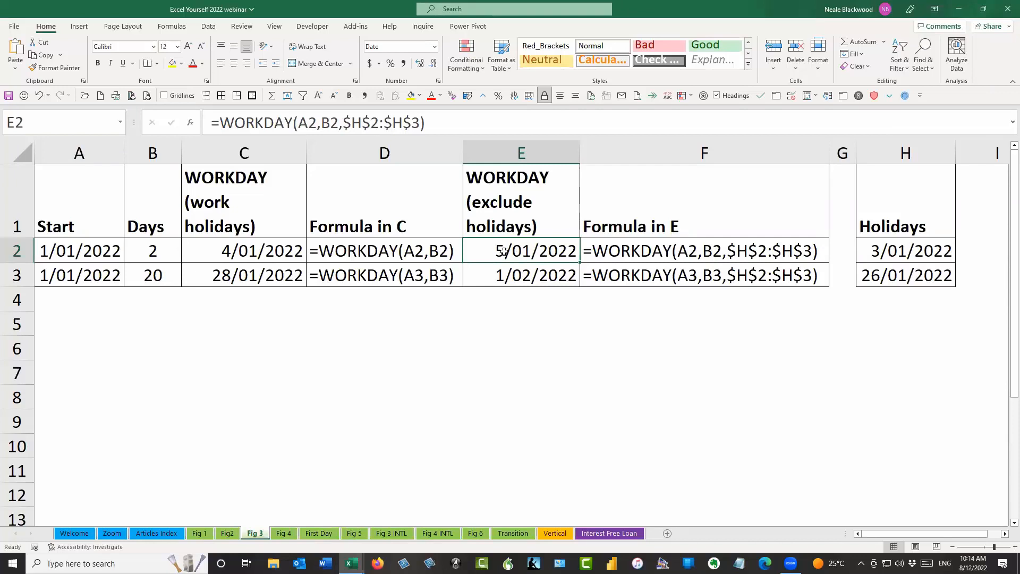
Check the formula text in F2, and highlight the $H$2:$H$3 holidays argument in E2 without changing it
left_click(629, 253)
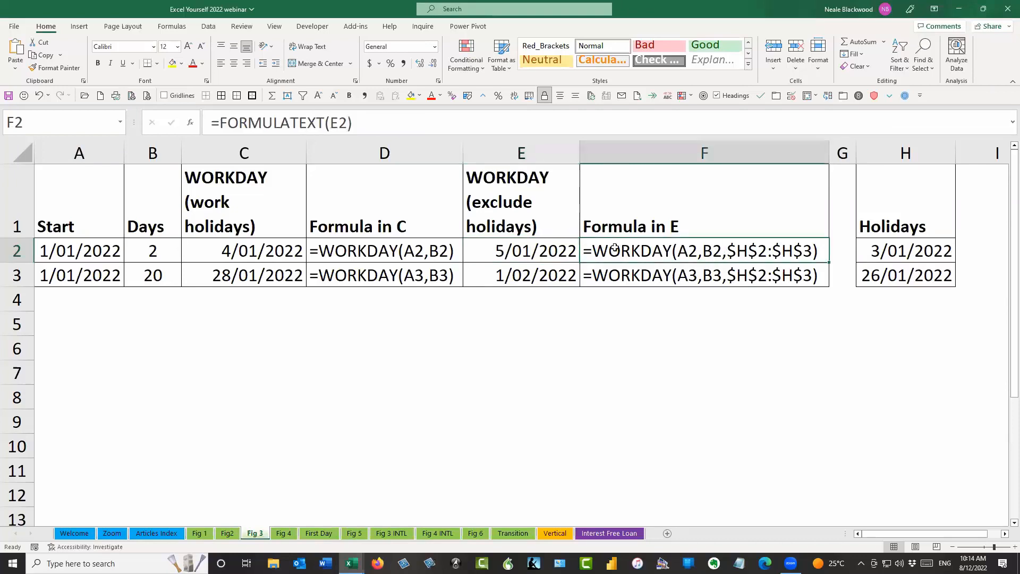
left_click(520, 242)
left_click_drag(343, 123, 420, 123)
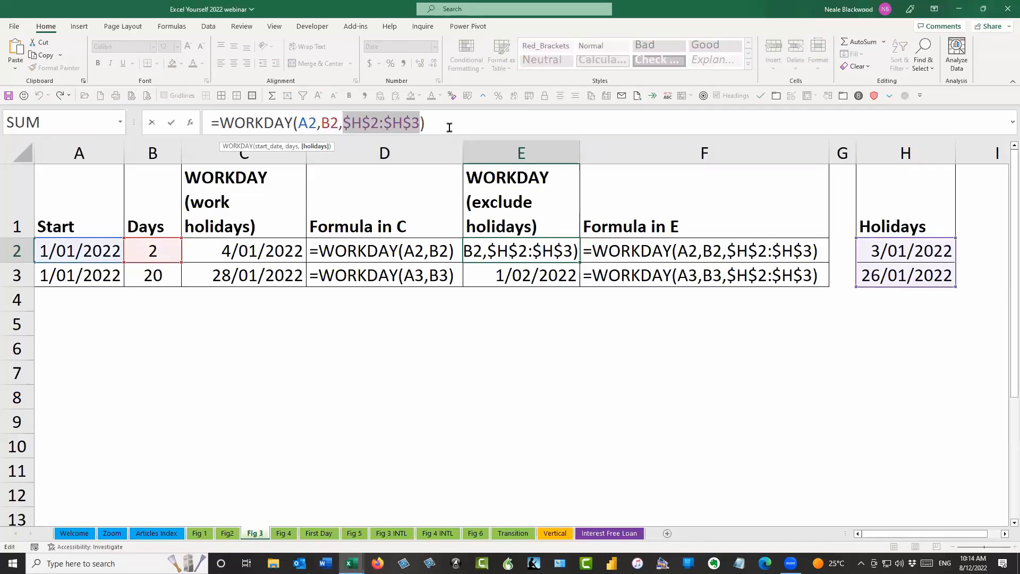
key("Escape")
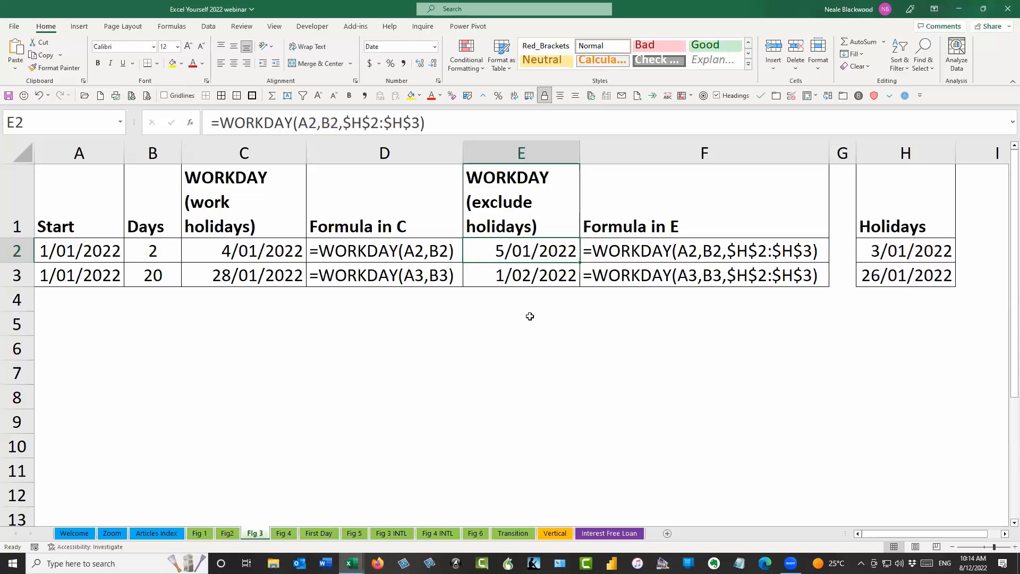
Compare the holiday-excluding WORKDAY formula and result in E3 with the start date in A3
left_click(531, 275)
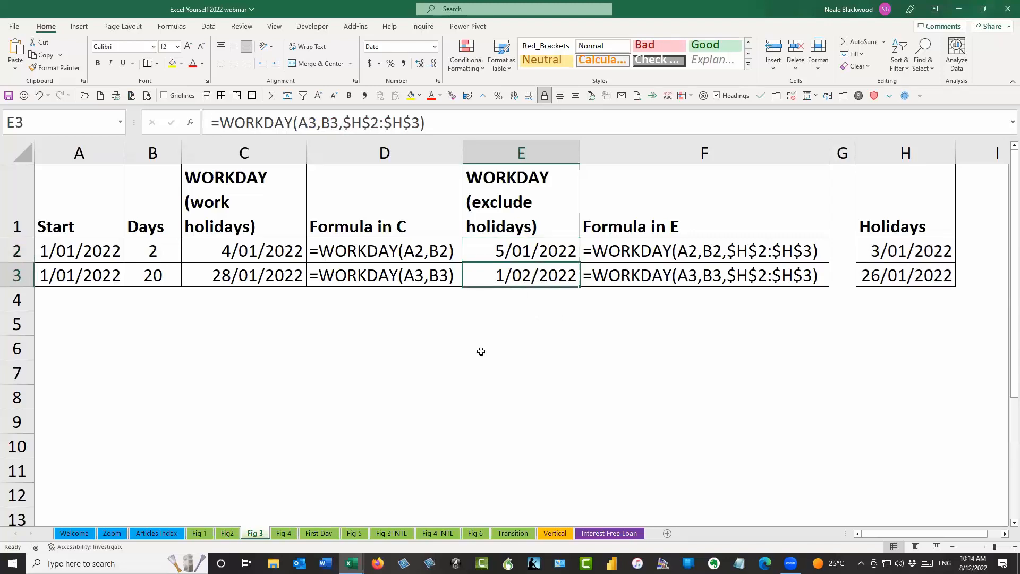
left_click(85, 282)
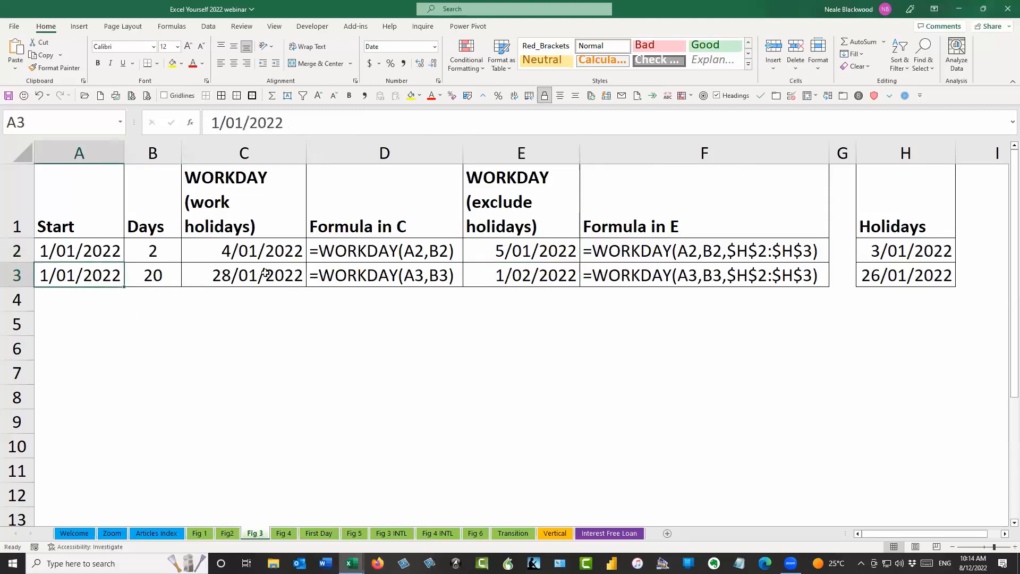
left_click(537, 274)
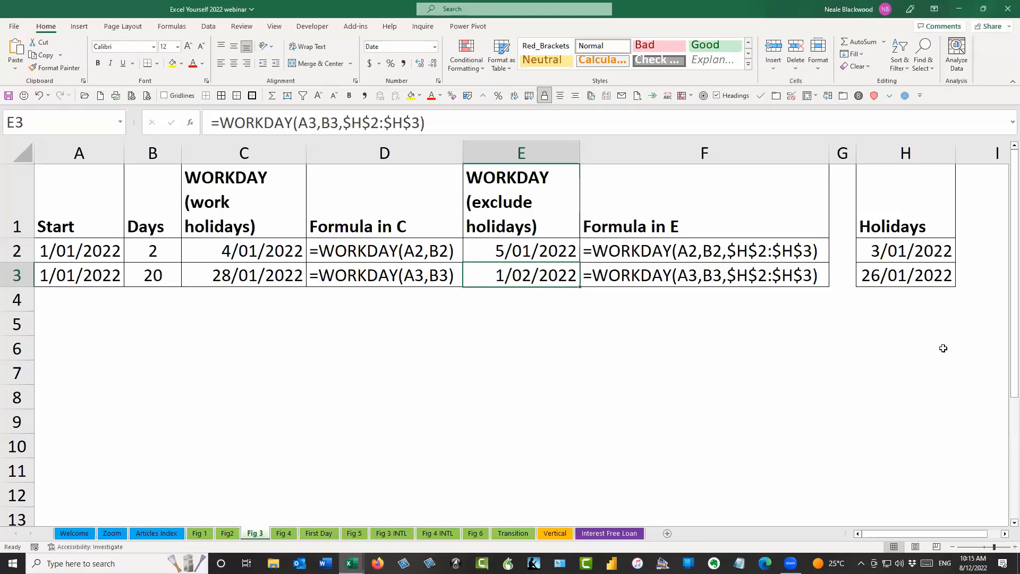
Check the holiday dates in H2 and H3 against the absolute $H$2:$H$3 reference in the E2 formula, leaving it unchanged
left_click(898, 274)
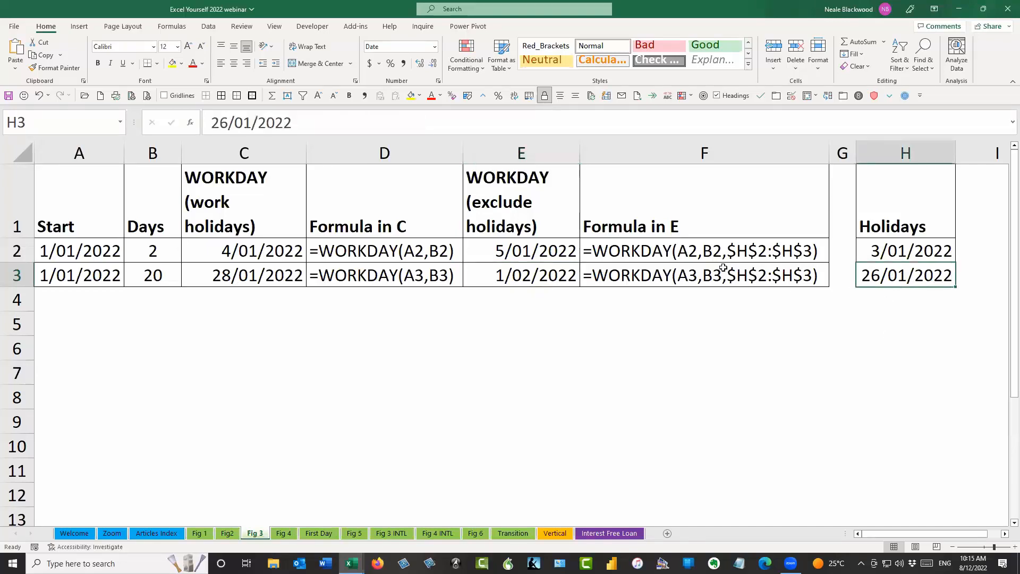
left_click(795, 250)
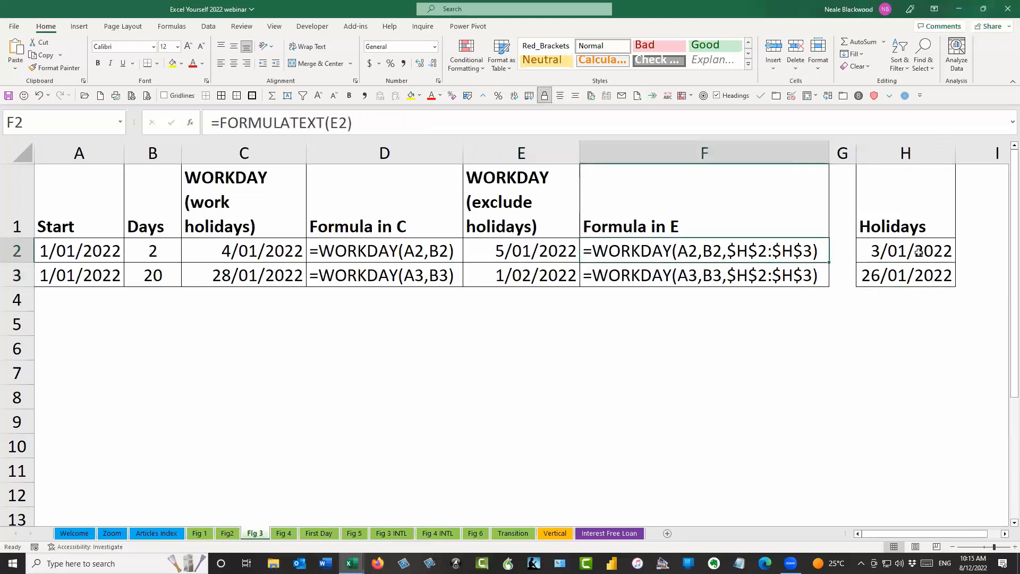
left_click(918, 252)
left_click(910, 277)
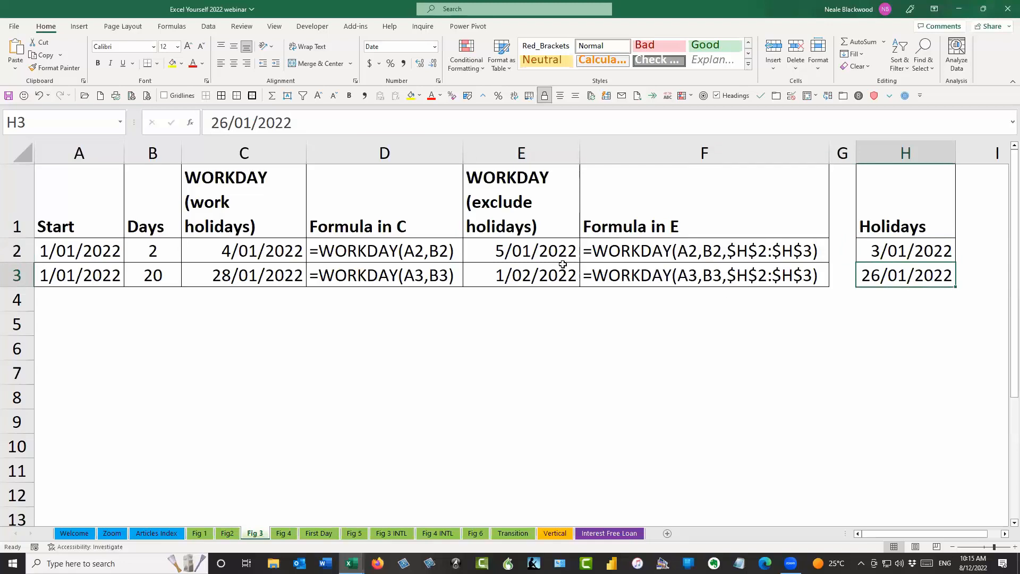
left_click(537, 251)
left_click_drag(345, 121, 421, 122)
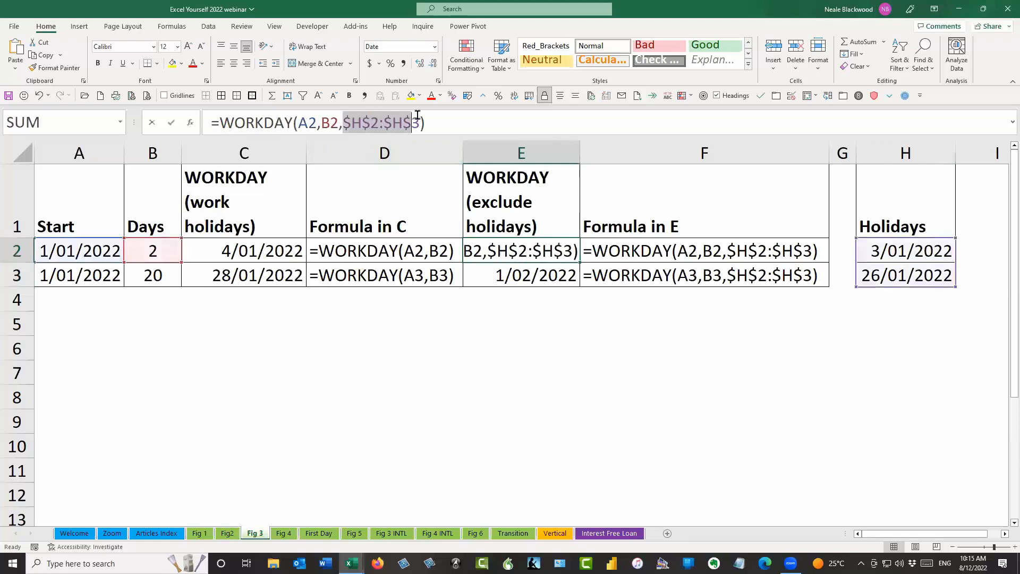
key("Escape")
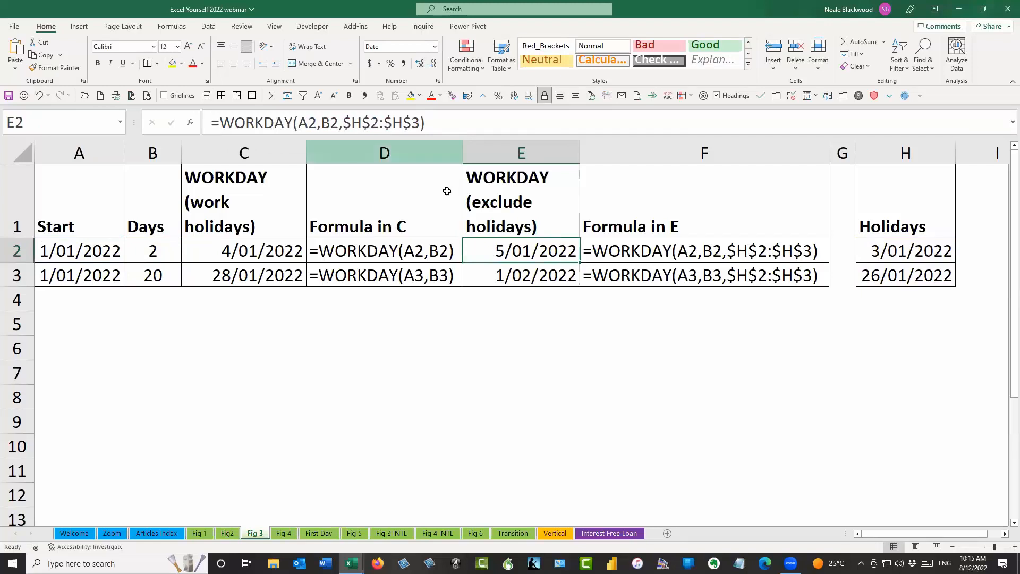
On the Fig 4 sheet, review the start dates in A2:A4 and the end dates in B2:B4
left_click(284, 534)
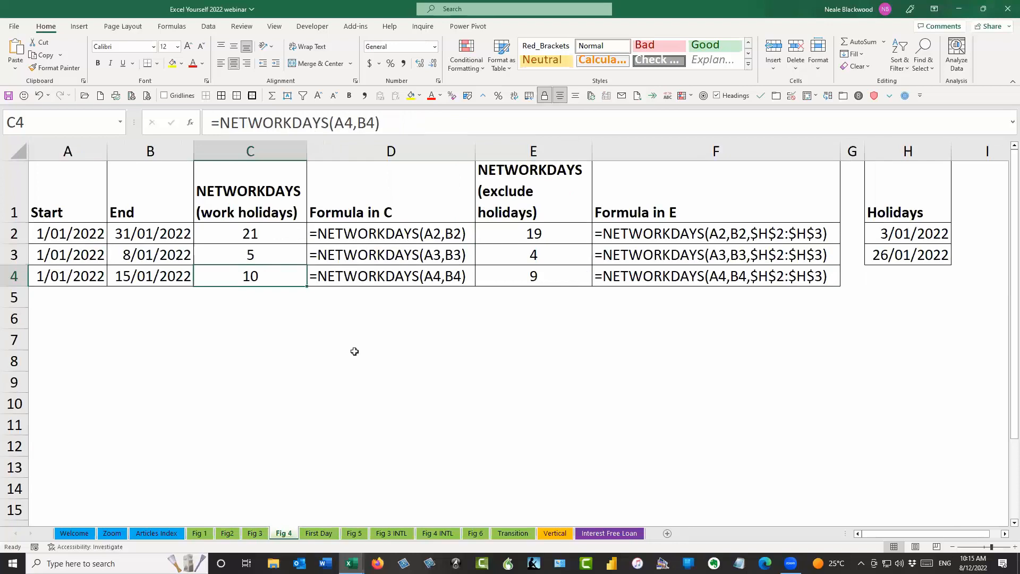
left_click_drag(88, 238, 90, 276)
left_click_drag(135, 234, 131, 273)
left_click(139, 231)
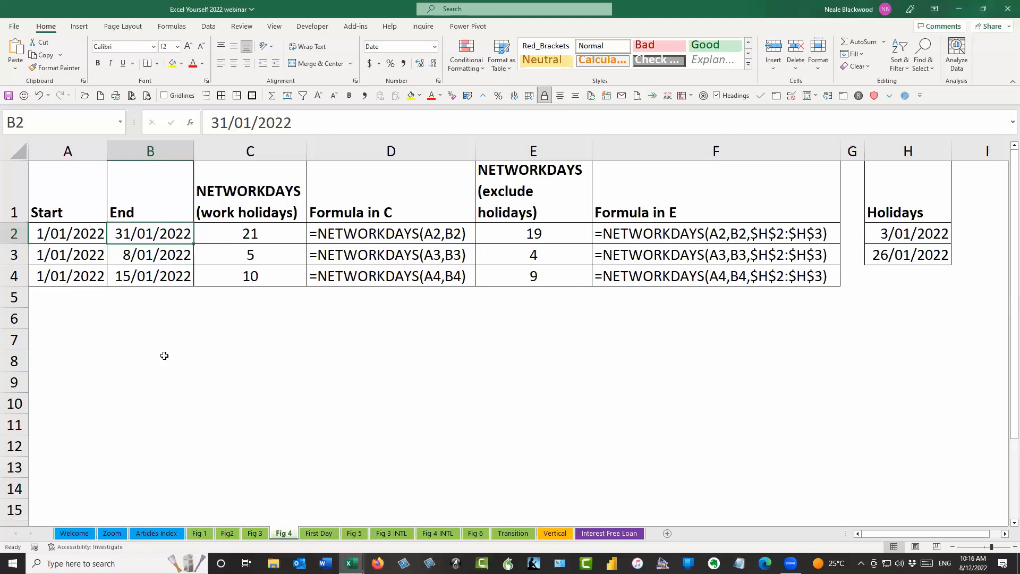
Inspect the start date and end date arguments of the NETWORKDAYS formula in C2 without editing it
left_click(271, 229)
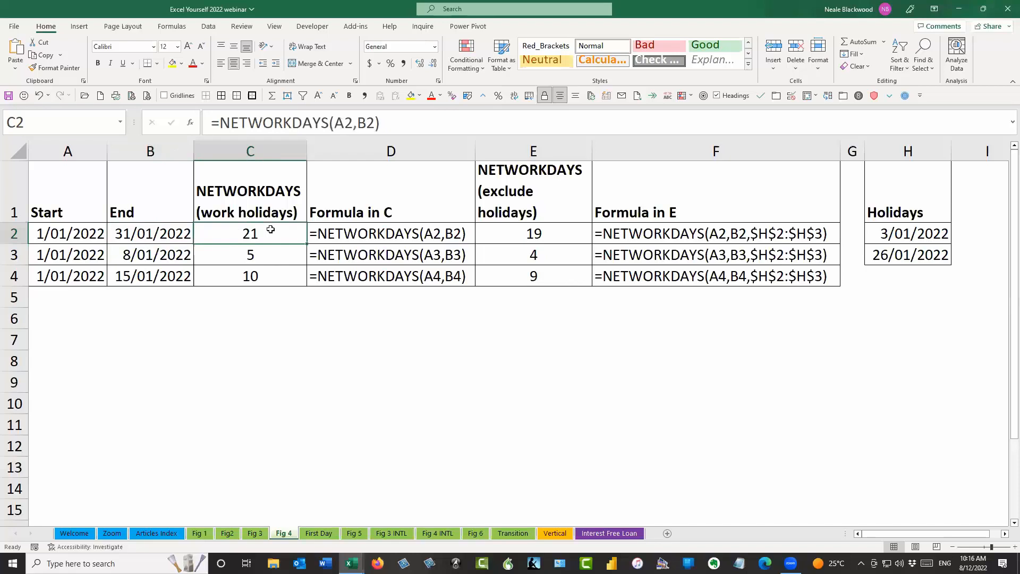
left_click(388, 122)
double_click(340, 122)
left_click_drag(351, 122, 356, 122)
double_click(366, 123)
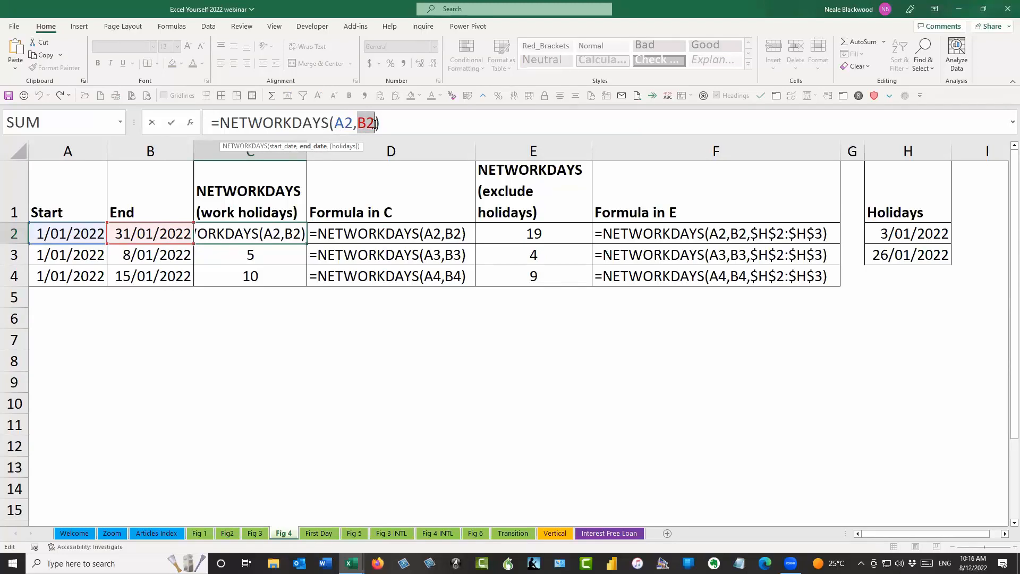
key("Escape")
Review the NETWORKDAYS results in C2:C4, checking the formulas in C3 and C4
left_click_drag(271, 234, 274, 275)
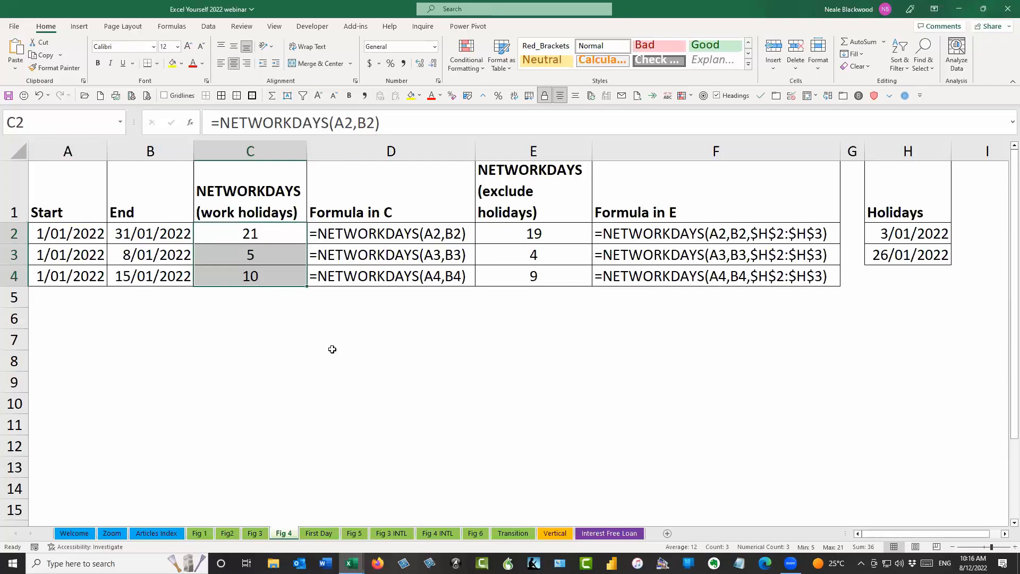
left_click(273, 257)
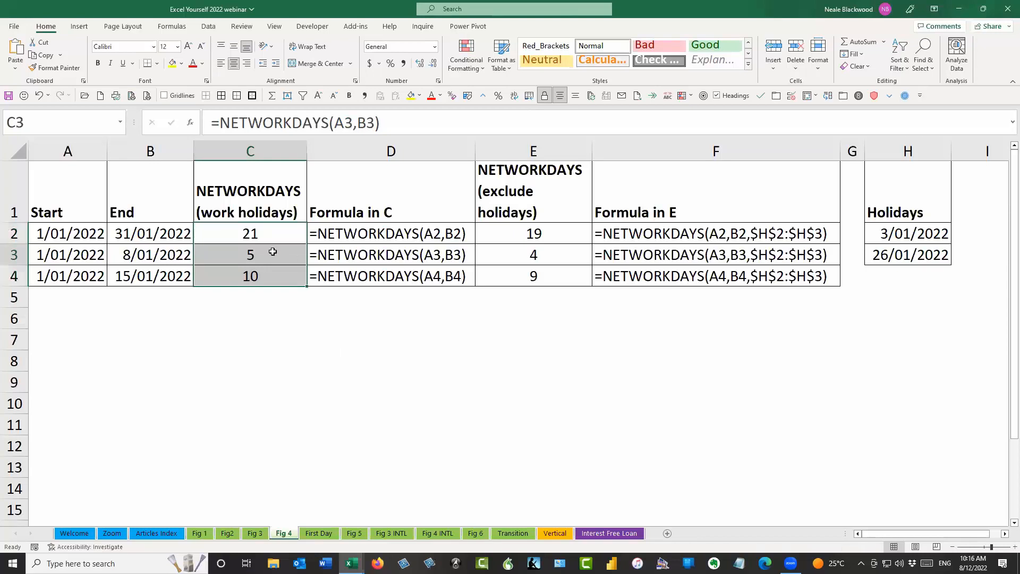
left_click(266, 279)
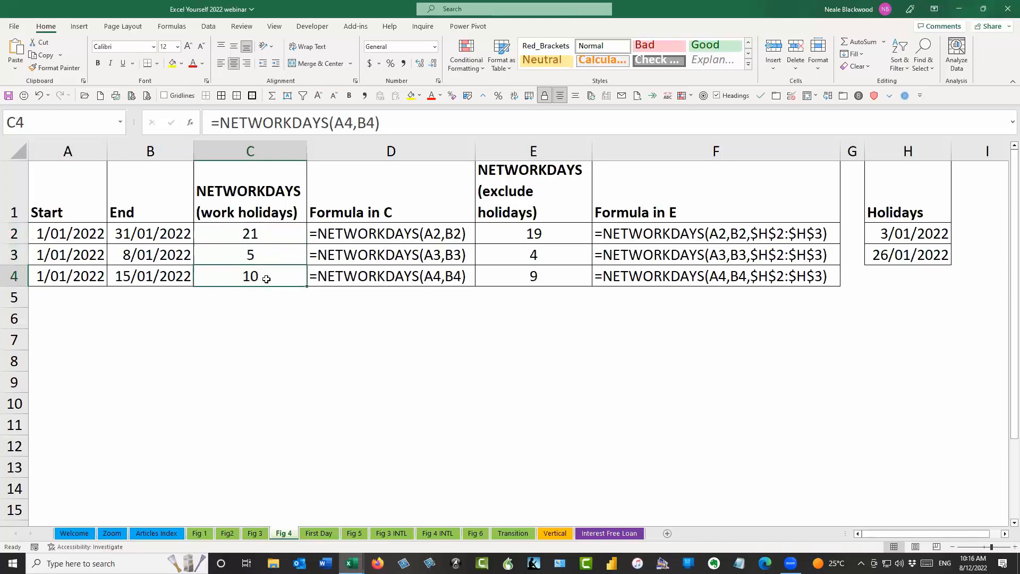
Examine the holiday list in H2:H3 and the $H$2:$H$3 holidays argument of the NETWORKDAYS formula in E2, keeping it as is
left_click(552, 235)
left_click_drag(925, 239, 922, 256)
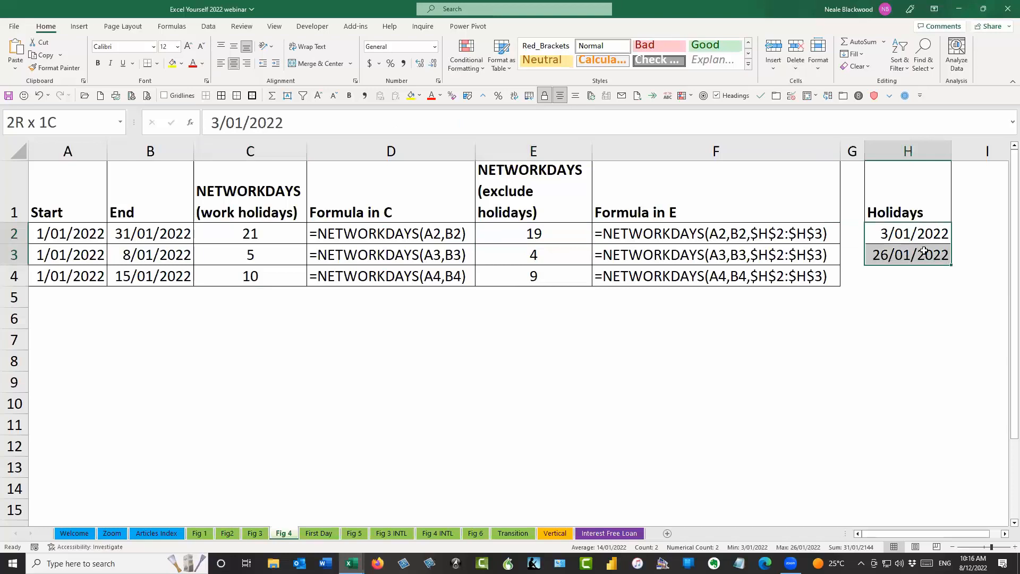
left_click(589, 236)
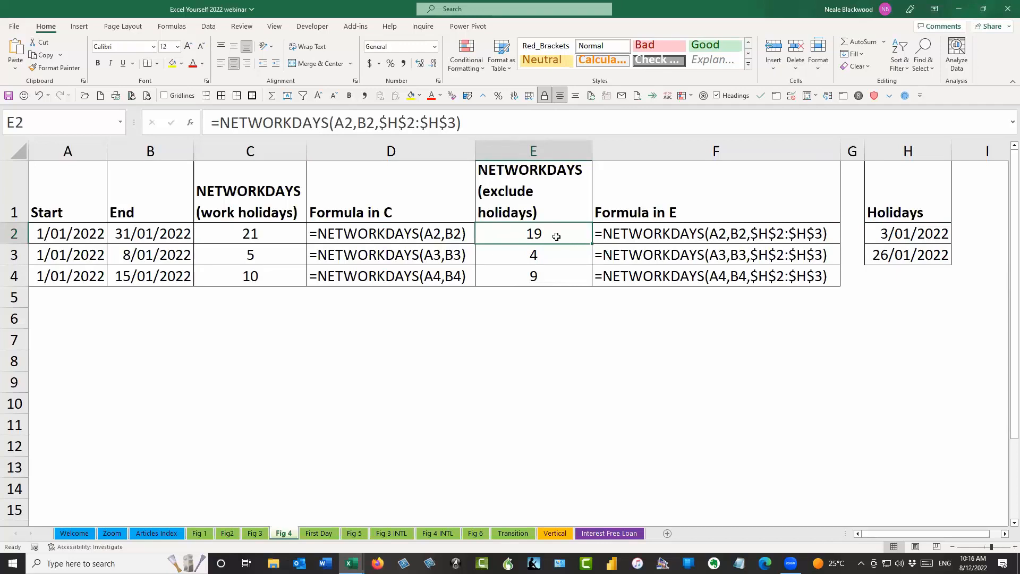
left_click_drag(380, 124, 454, 119)
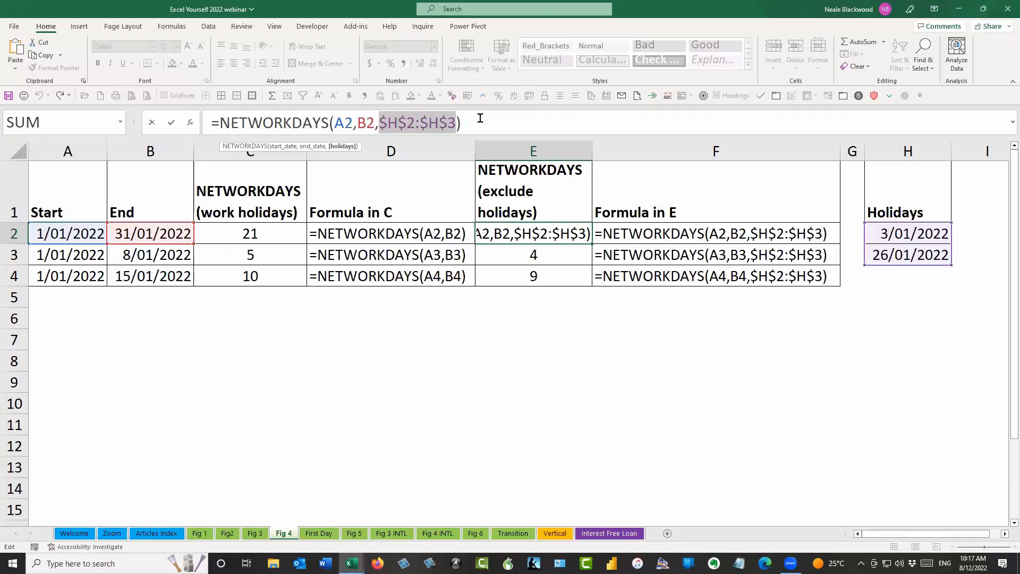
key("ctrl+Return")
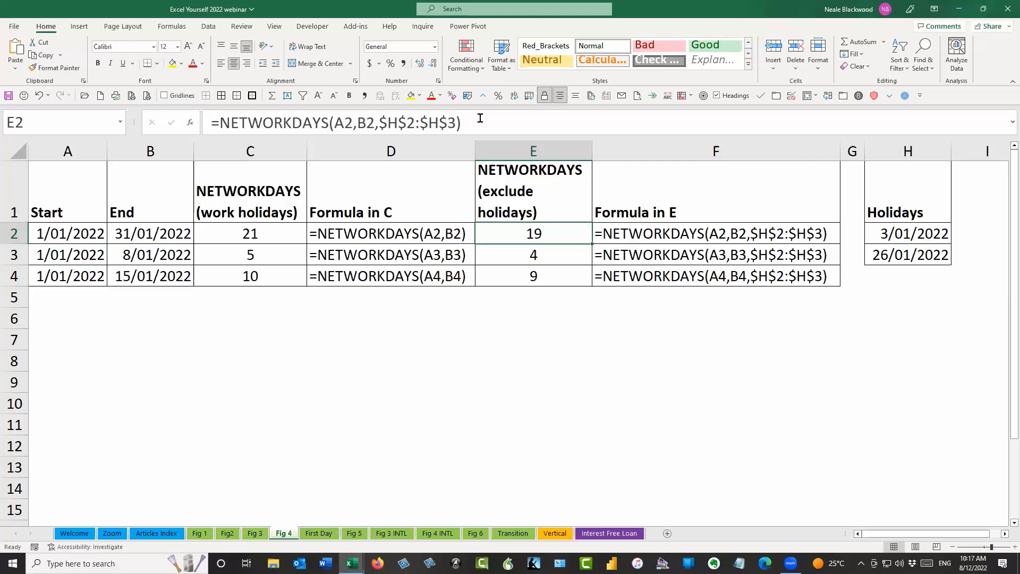
On the First Day sheet, compare the date in A1 with the EOMONTH plus one formula in B1
left_click(321, 534)
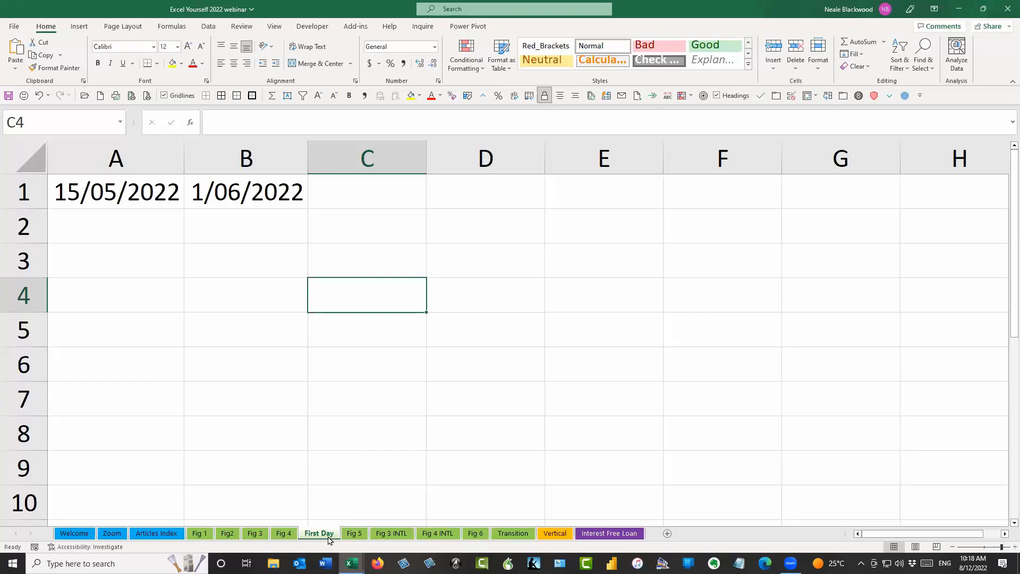
key("Up")
key("Up")
key("Up")
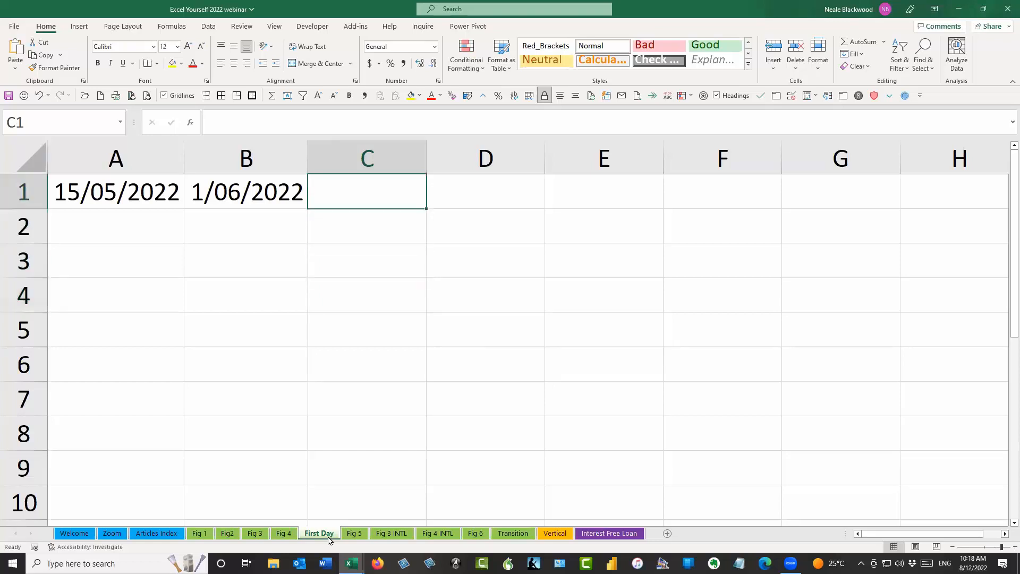
key("Left")
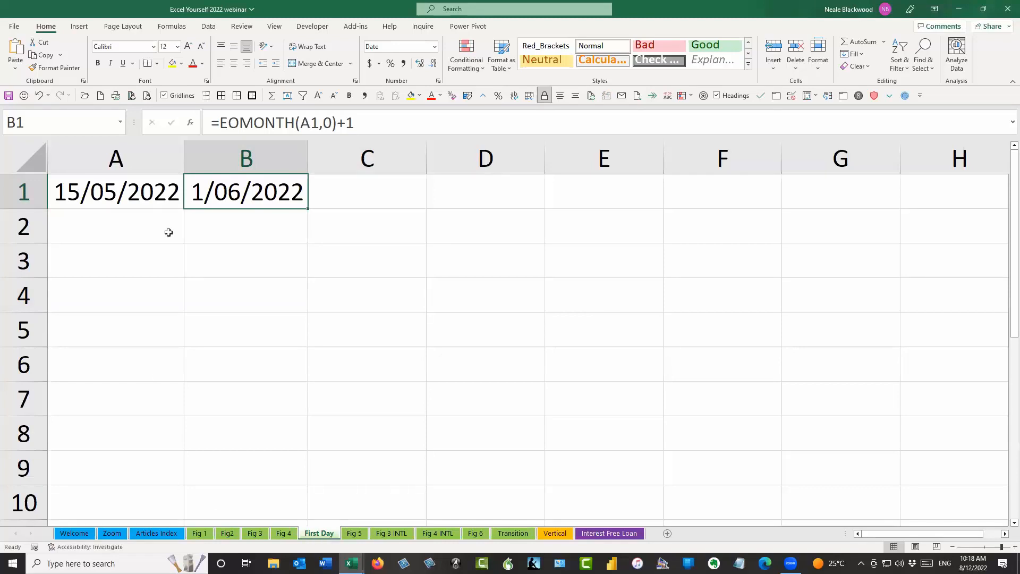
left_click(151, 191)
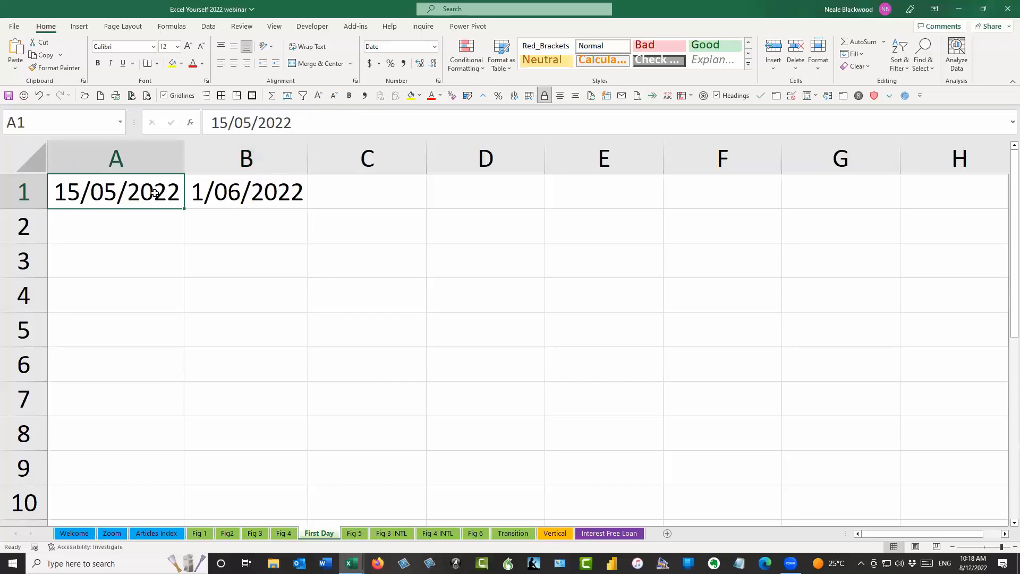
left_click(254, 192)
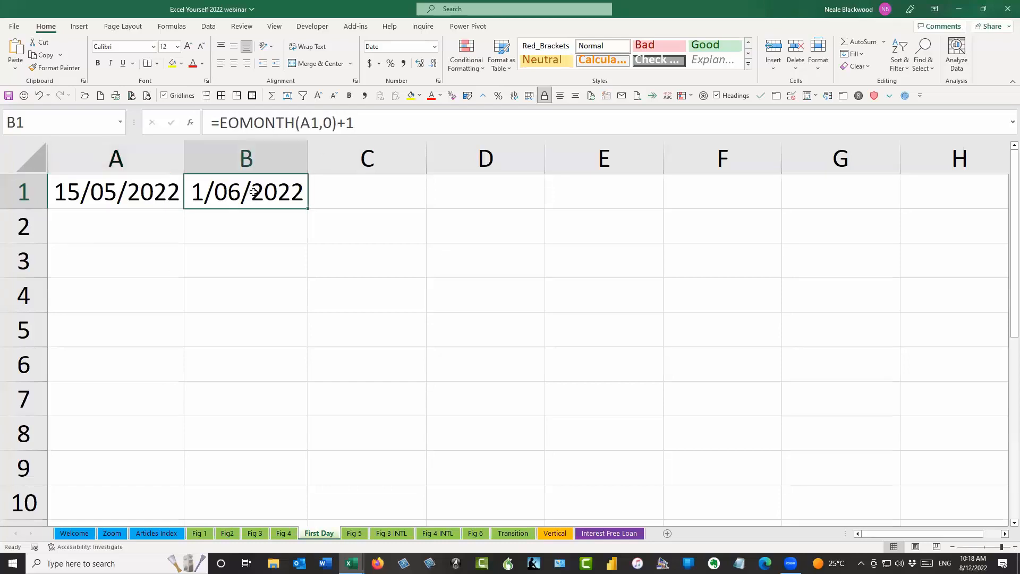
left_click(162, 194)
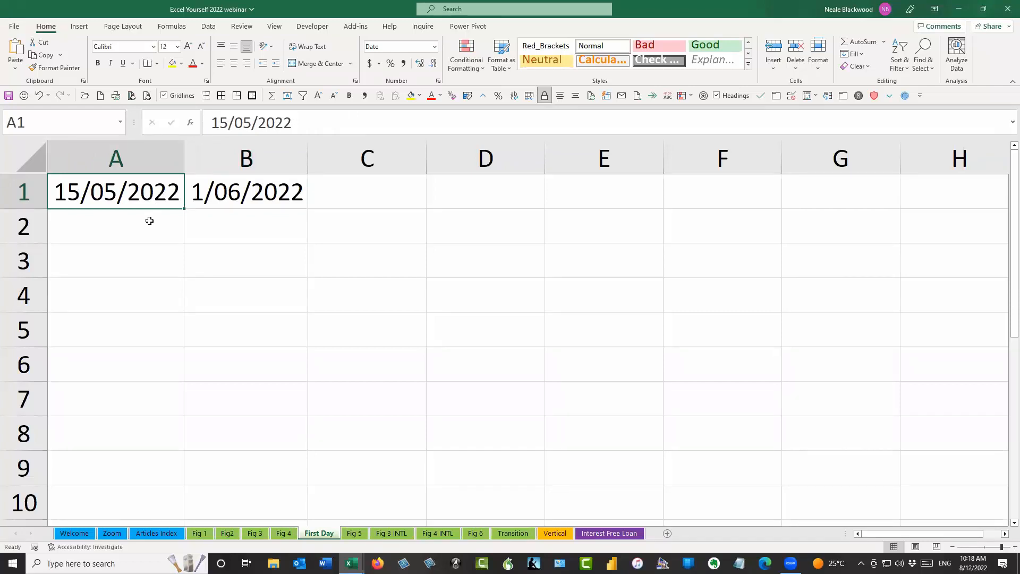
left_click(227, 183)
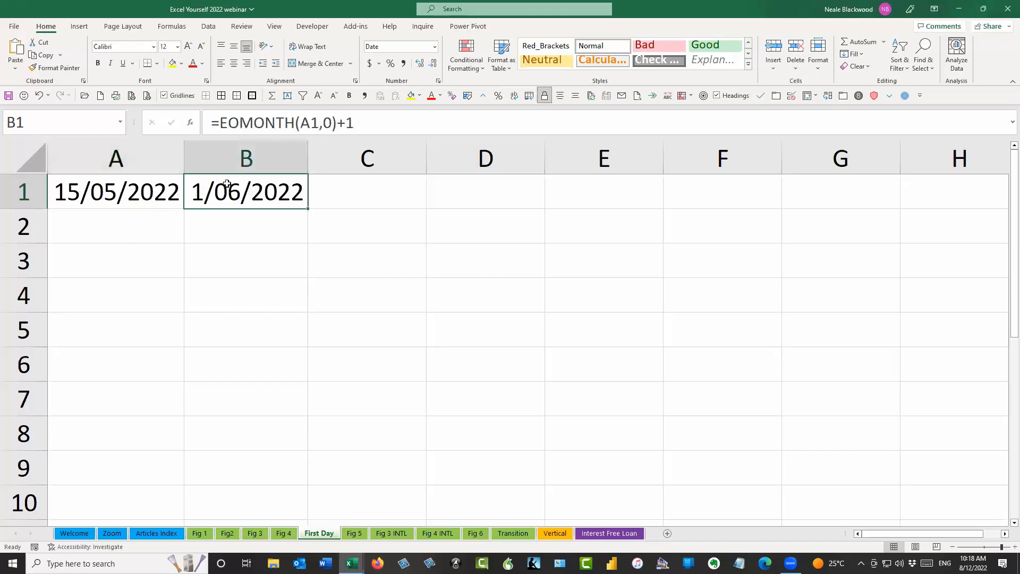
Examine the months argument and the EOMONTH(A1,0) part of the formula in B1 against the date in A1, without editing it
left_click(388, 115)
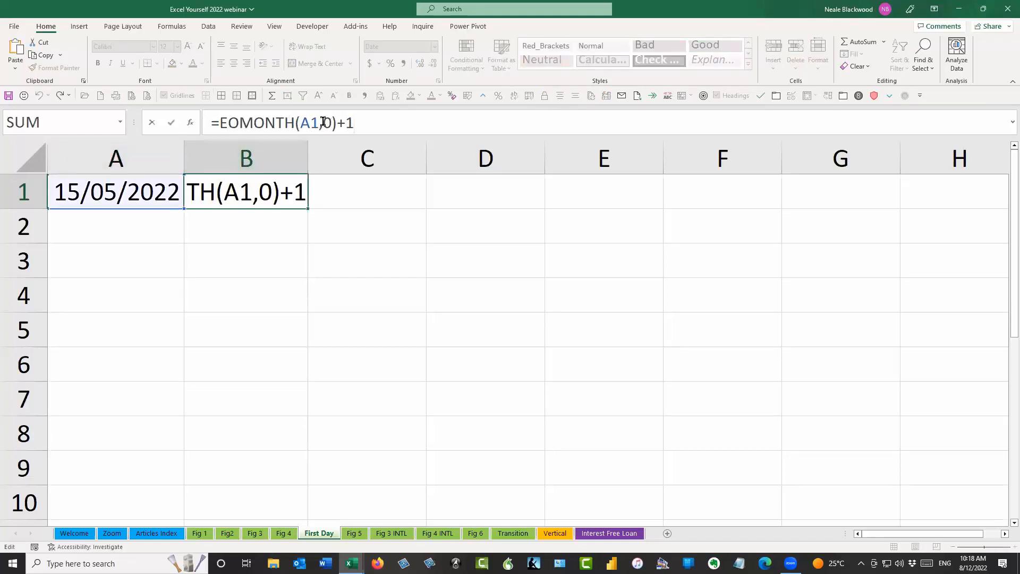
double_click(326, 123)
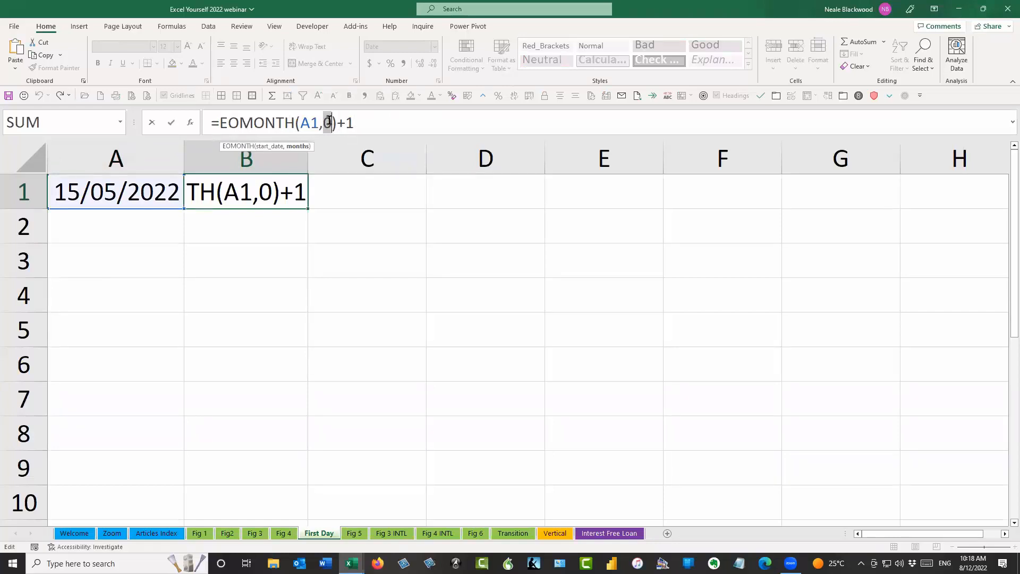
left_click_drag(337, 122, 219, 123)
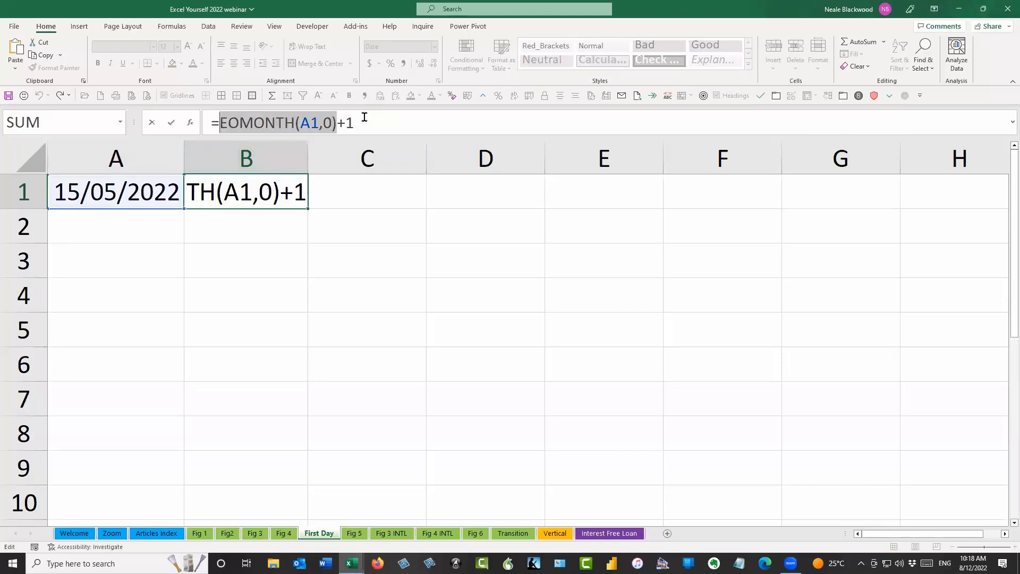
key("ctrl+Return")
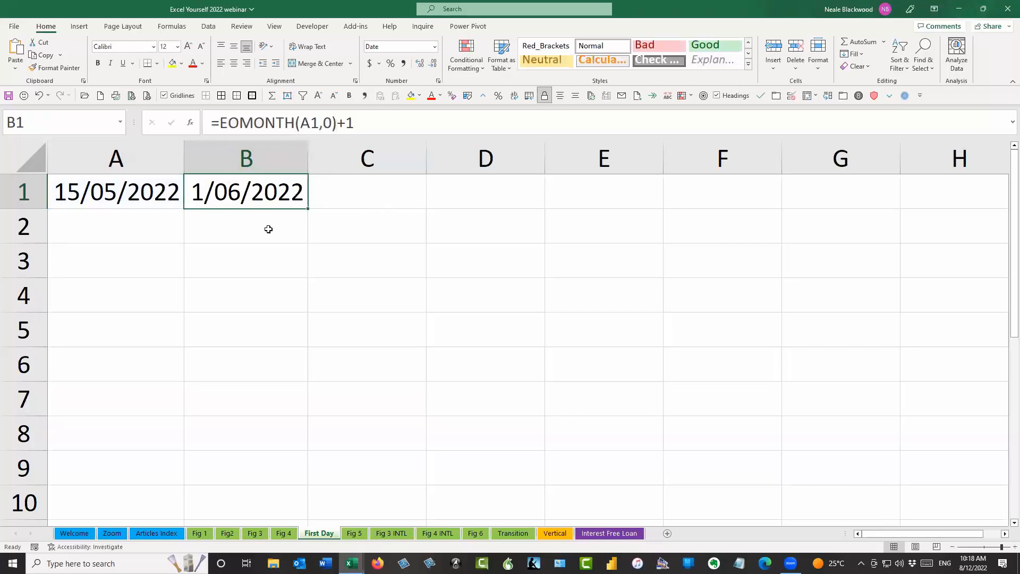
left_click(128, 227)
left_click(131, 192)
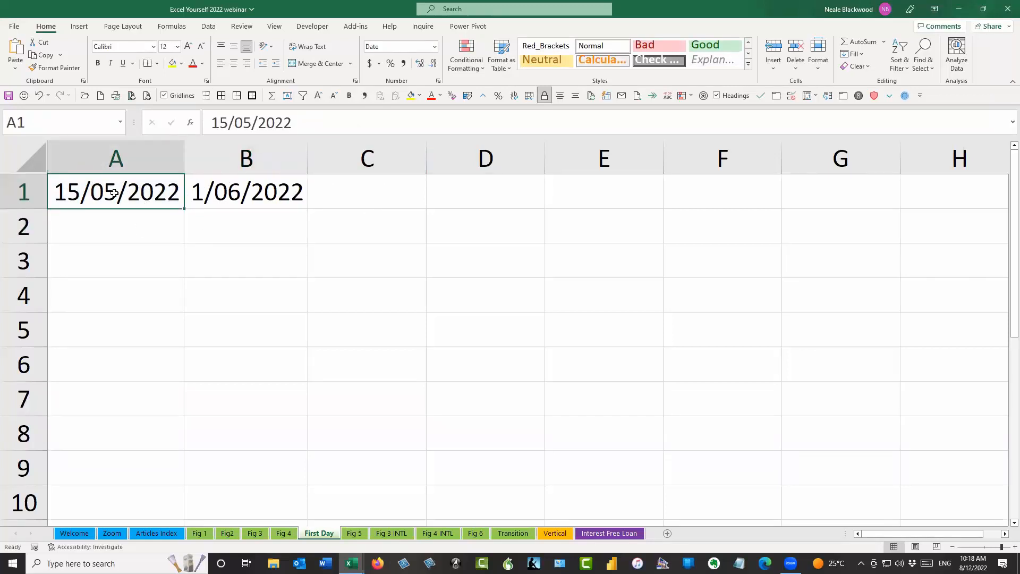
Enter =EOMONTH(A1,-1)+1 in C1 to return the first day of the month of the date in A1
left_click(352, 189)
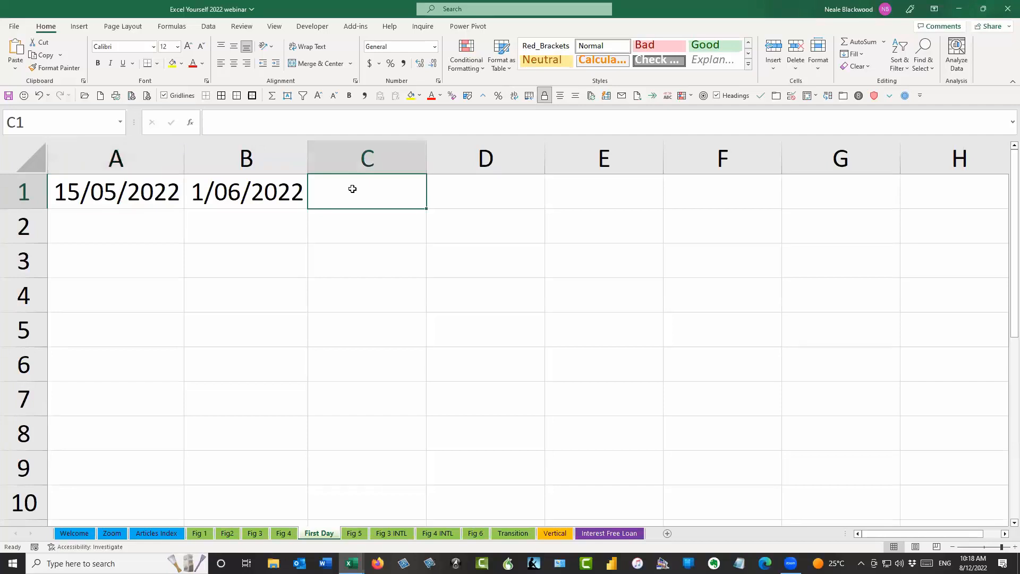
type("=eom")
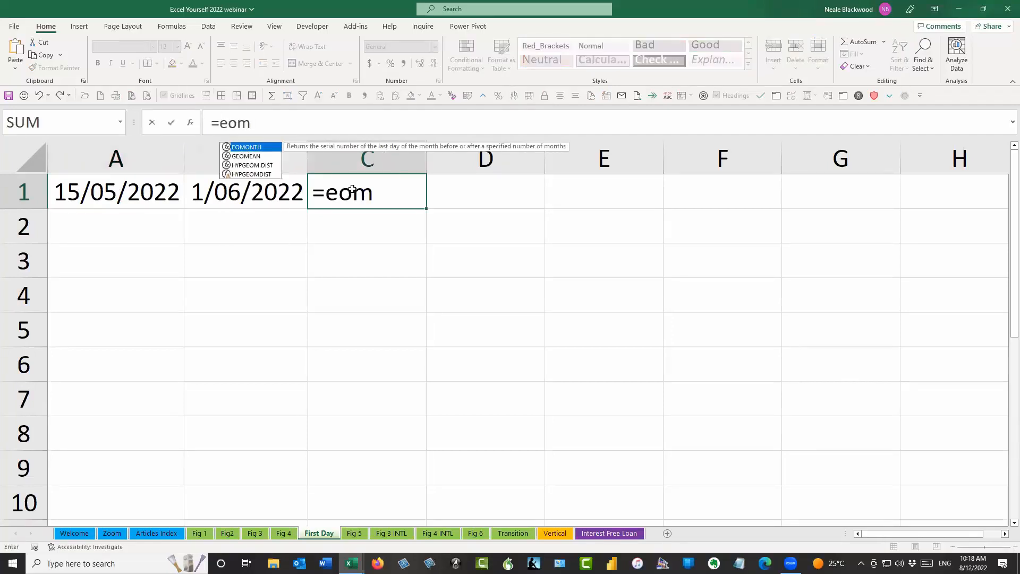
key("Tab")
left_click(144, 191)
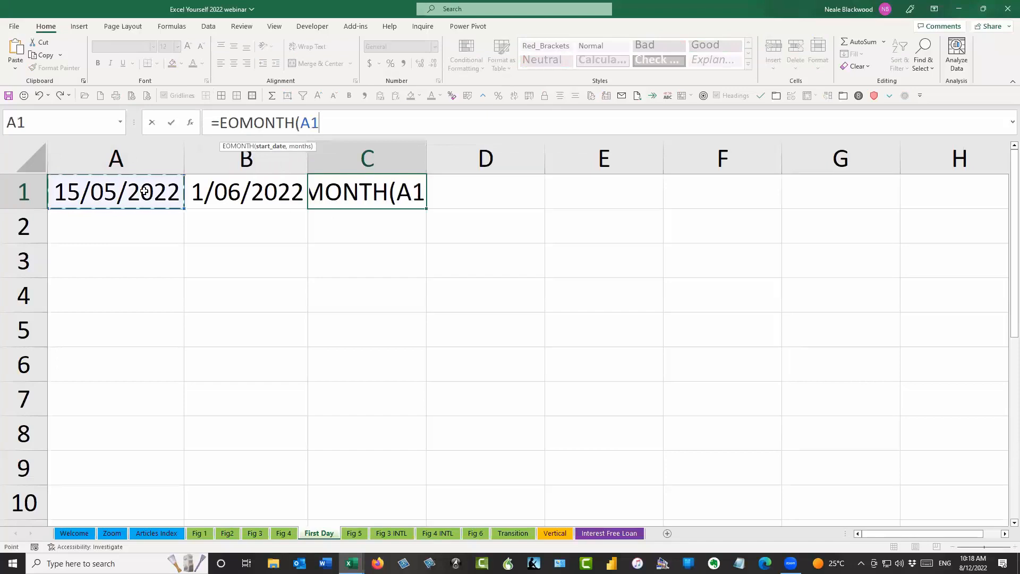
type(",-1")
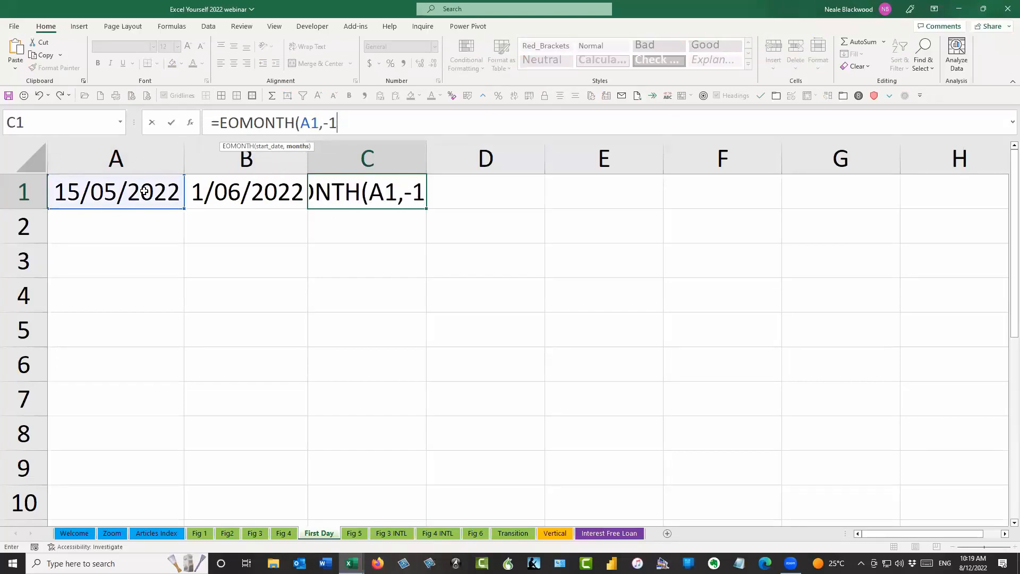
type(")+")
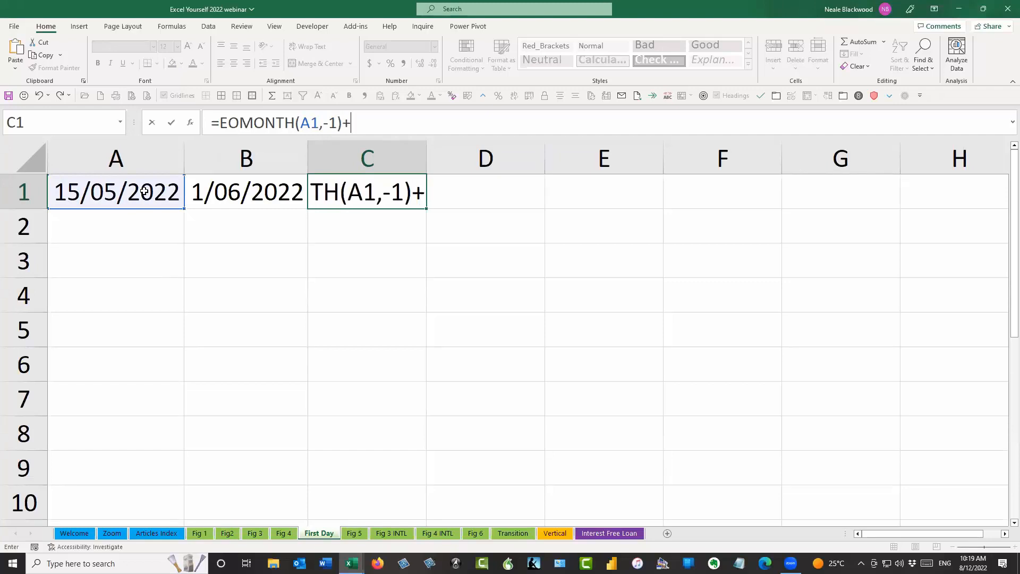
type("1")
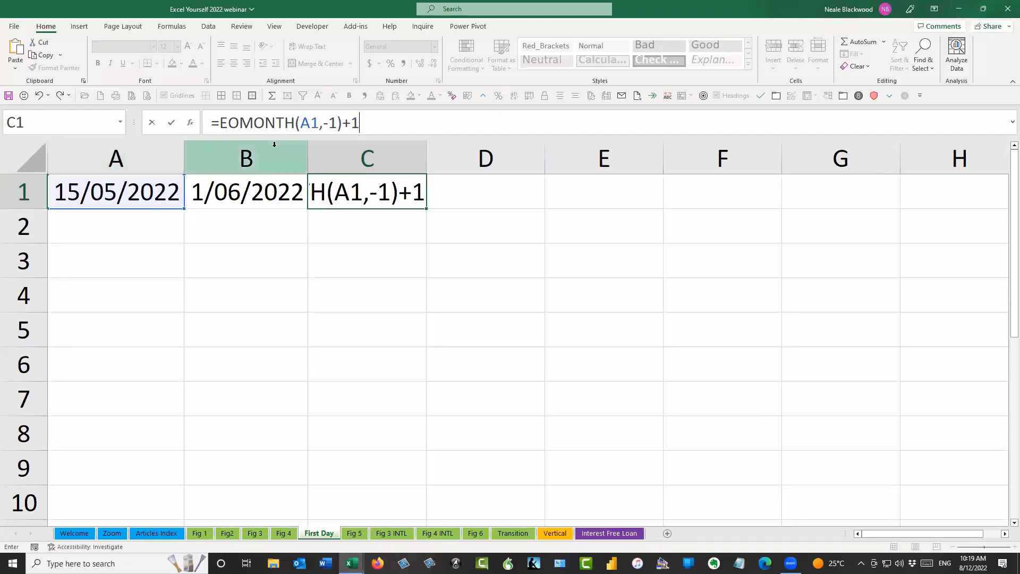
left_click_drag(343, 122, 219, 125)
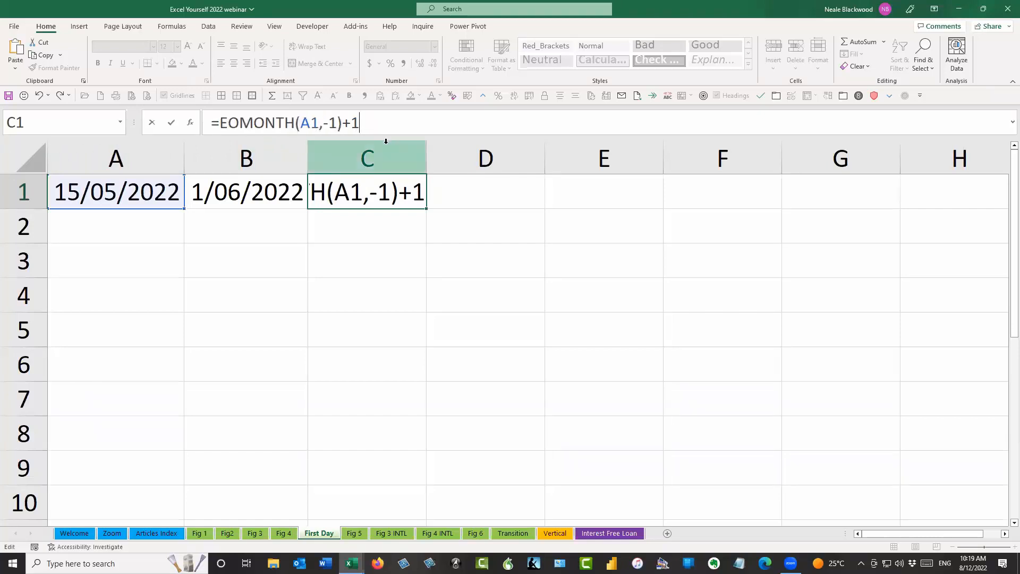
key("ctrl+Return")
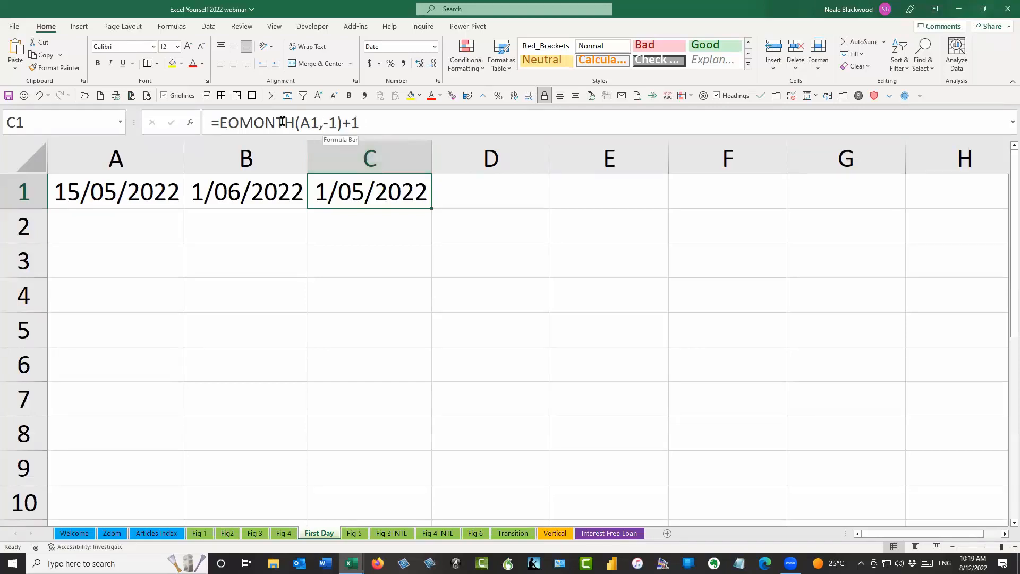
Examine the EOMONTH(A1,-1) part of the formula in C1 and compare it with the formula in B1, leaving both as they are
left_click_drag(219, 123, 347, 124)
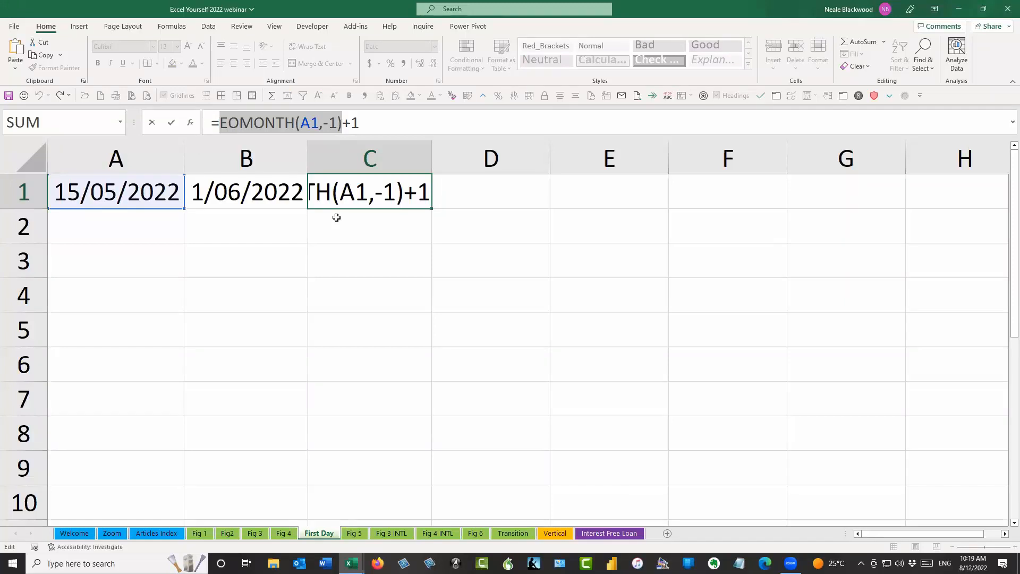
key("Return")
key("Up")
key("Left")
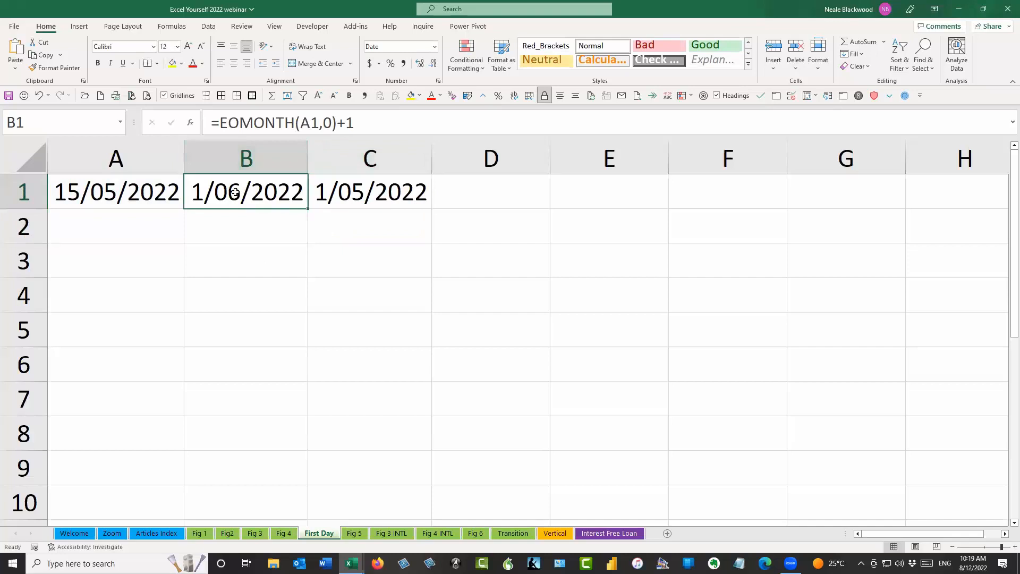
left_click(340, 192)
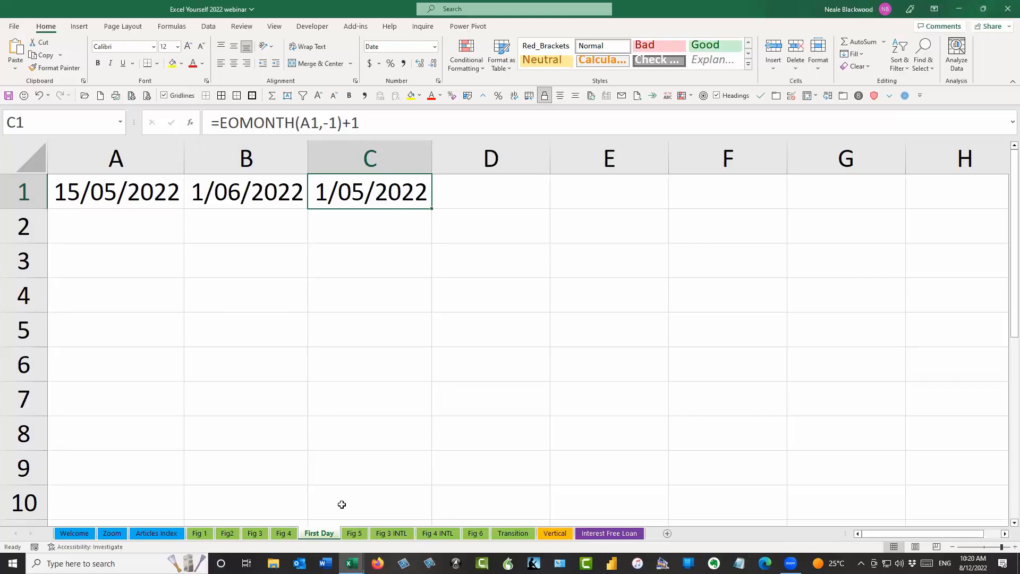
On the Fig 5 sheet, review the last weekday formula in B2 and the dates in A2:A5
left_click(353, 534)
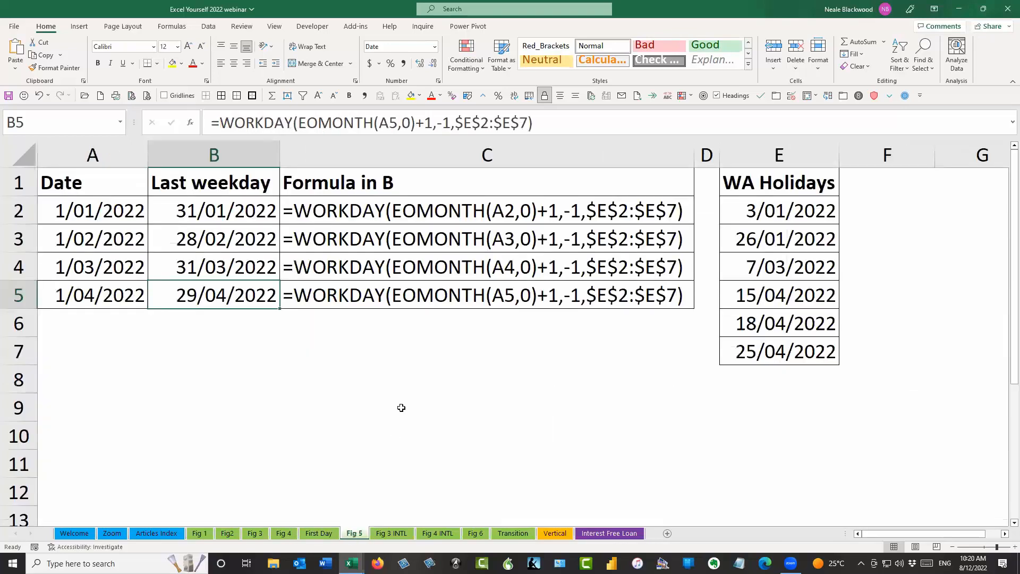
left_click(260, 215)
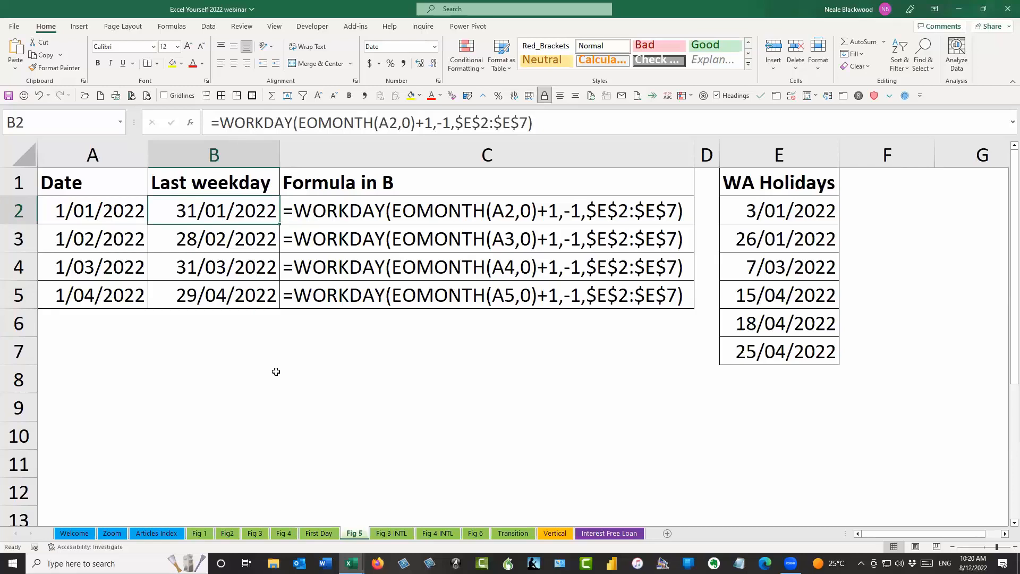
left_click(131, 212)
left_click_drag(118, 211, 125, 295)
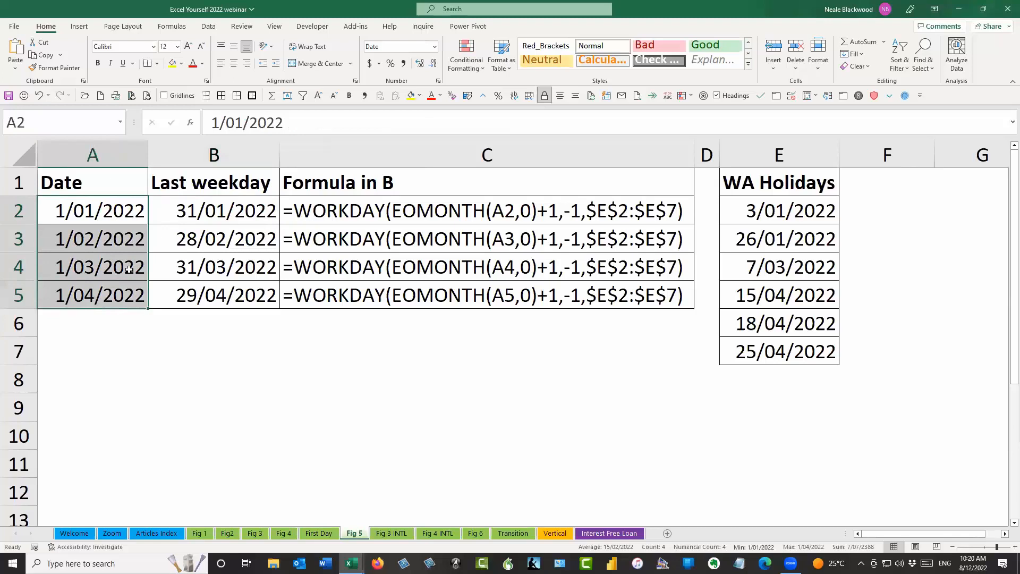
Inspect the start date, days and $E$2:$E$7 holidays arguments of the WORKDAY formula in B2 without editing it
left_click(180, 217)
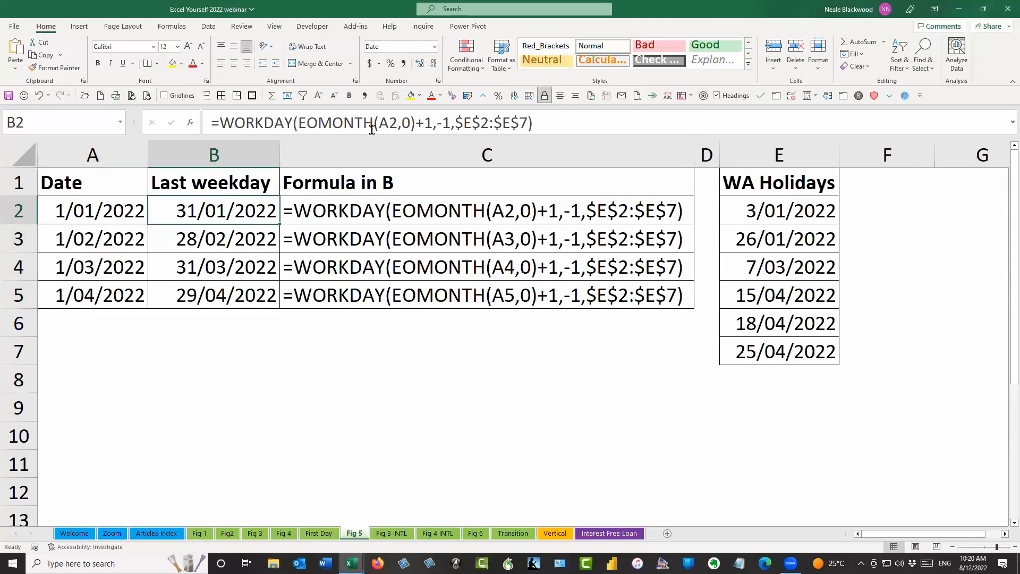
left_click_drag(433, 123, 299, 122)
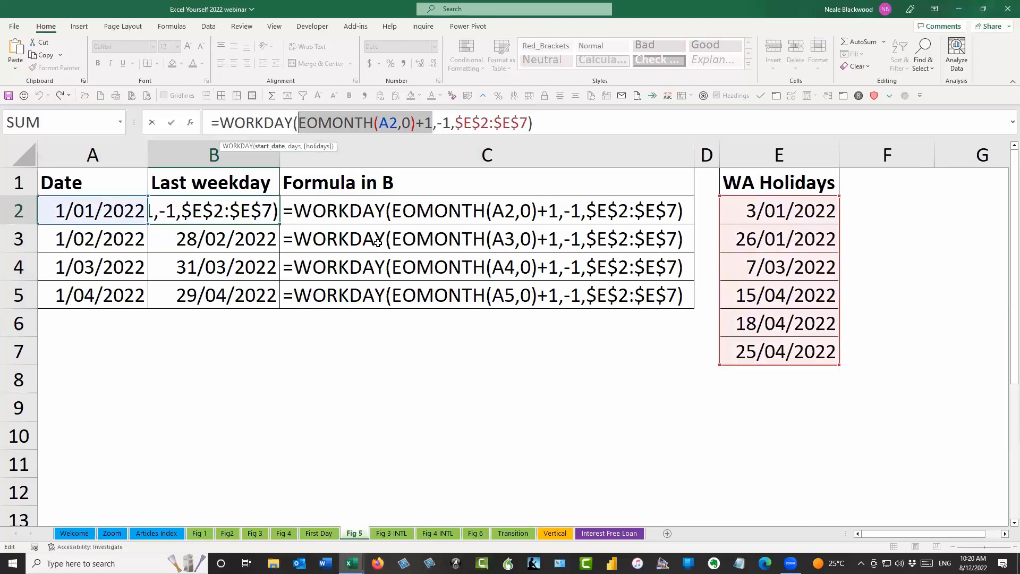
left_click_drag(436, 123, 451, 123)
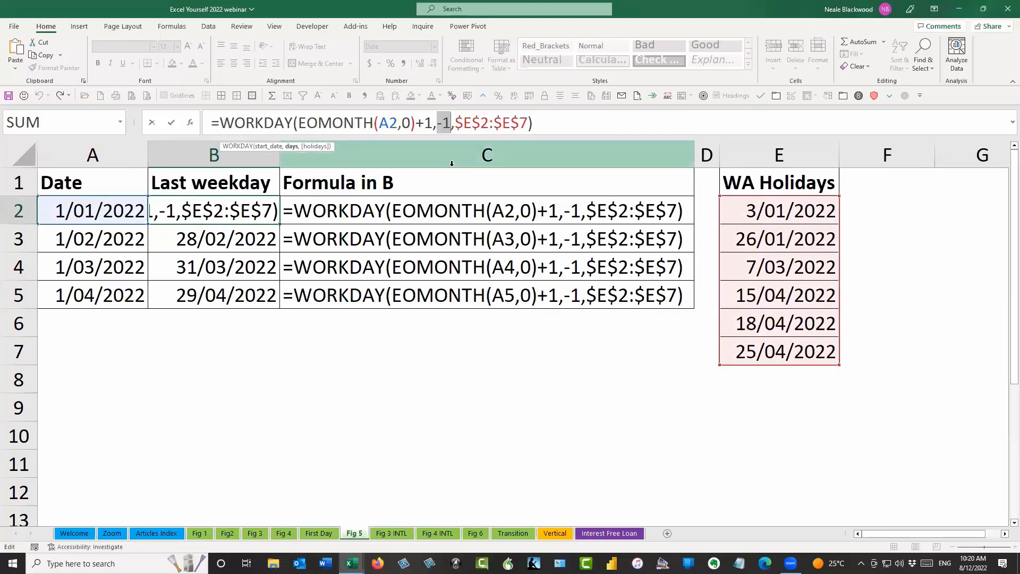
left_click_drag(458, 121, 528, 122)
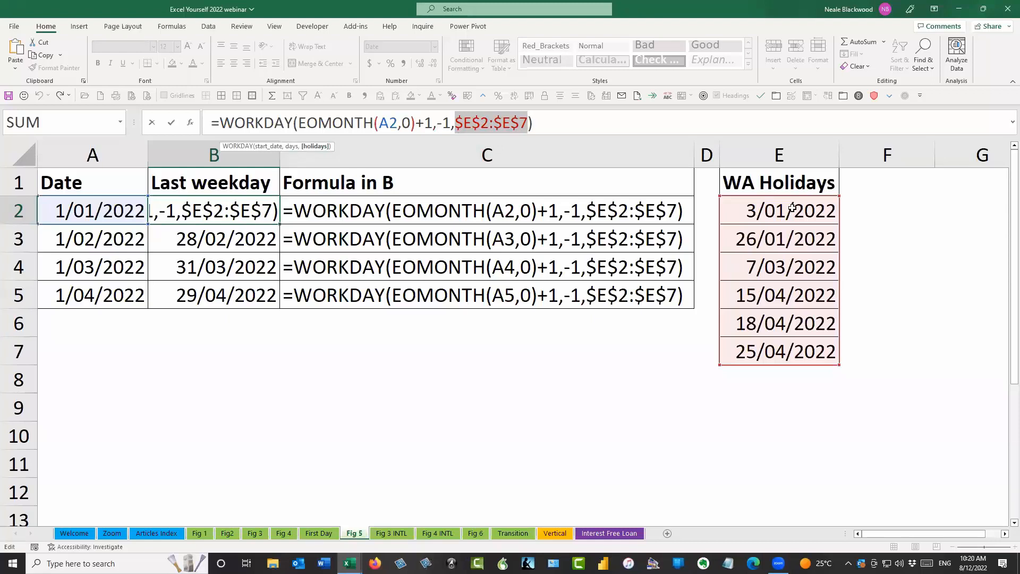
key("ctrl+Return")
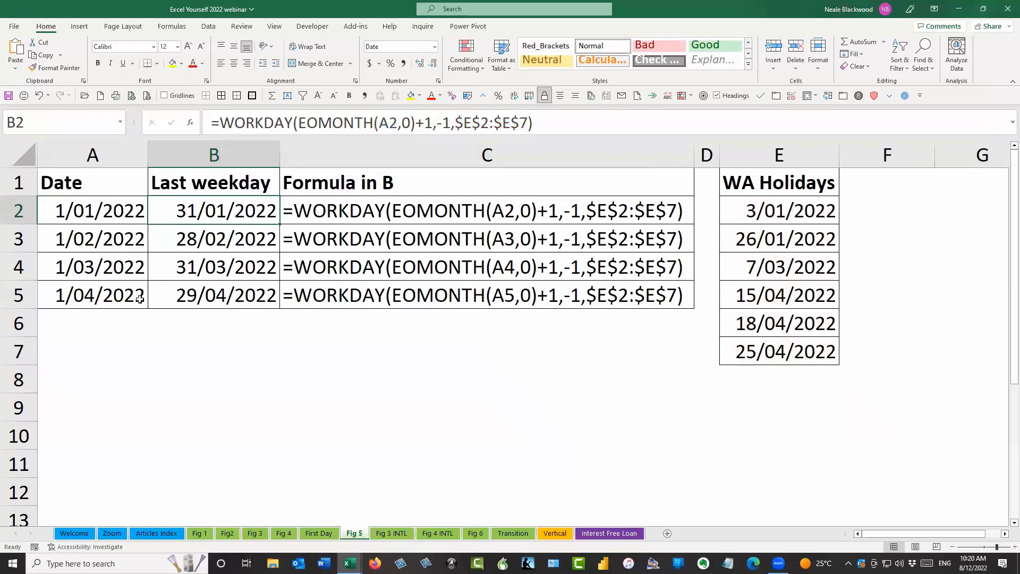
Review the last weekday results in B2:B4 and check the one in B5
left_click_drag(234, 210, 242, 260)
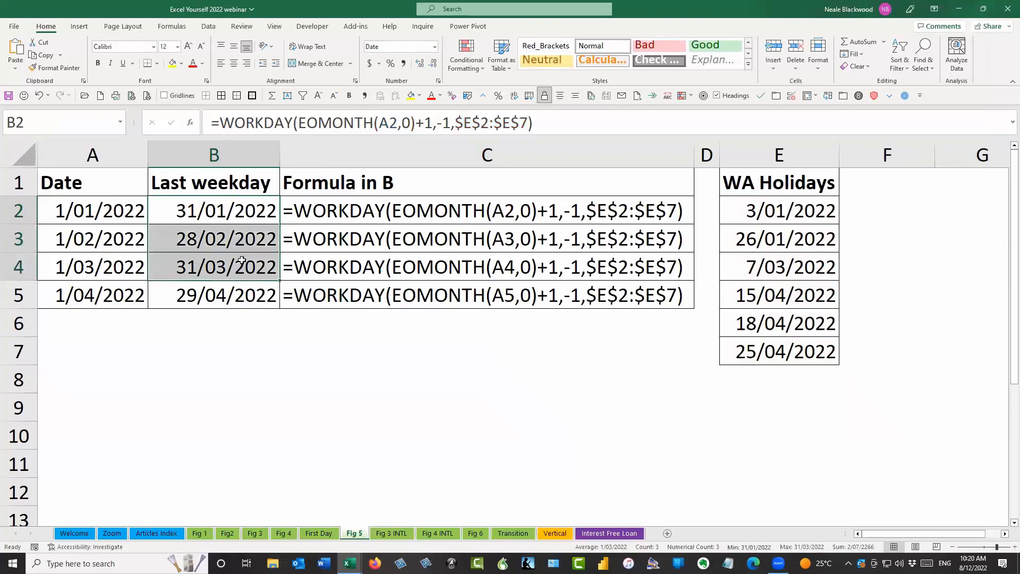
left_click_drag(257, 209, 250, 261)
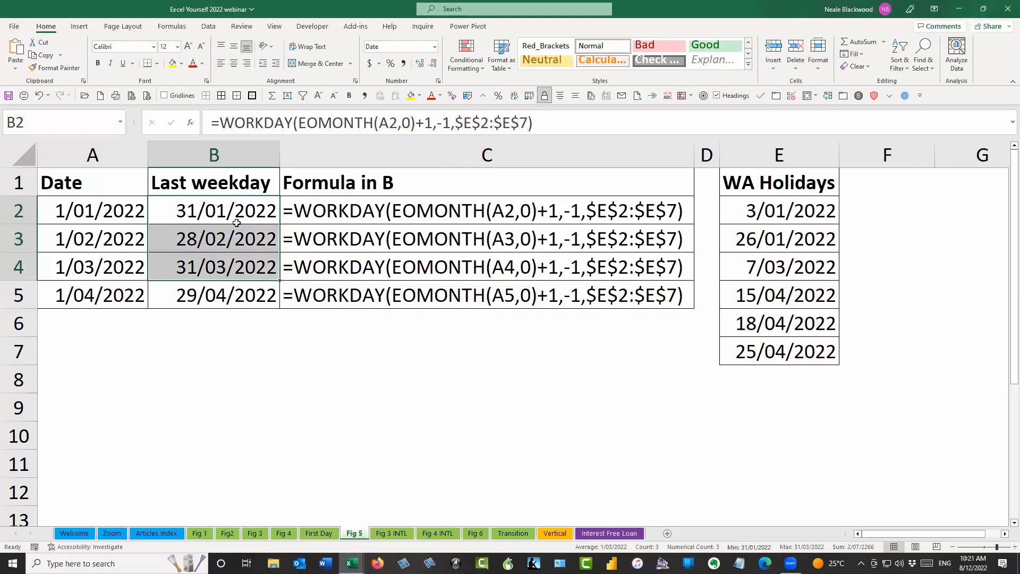
left_click(218, 303)
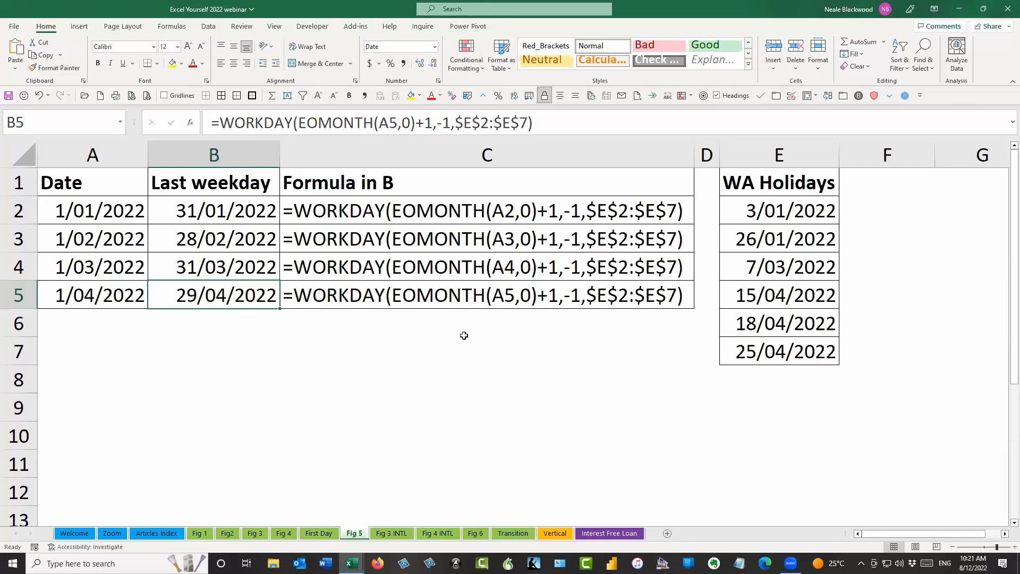
On the Fig 3 INTL sheet, inspect the arguments of the WORKDAY.INTL formula in C2, keeping it as is
left_click(392, 535)
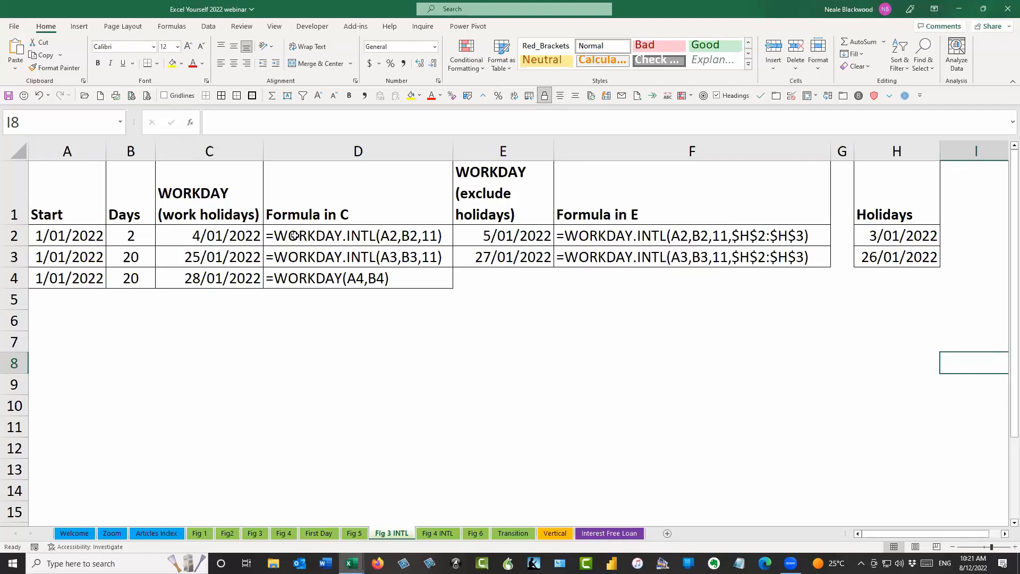
left_click(236, 233)
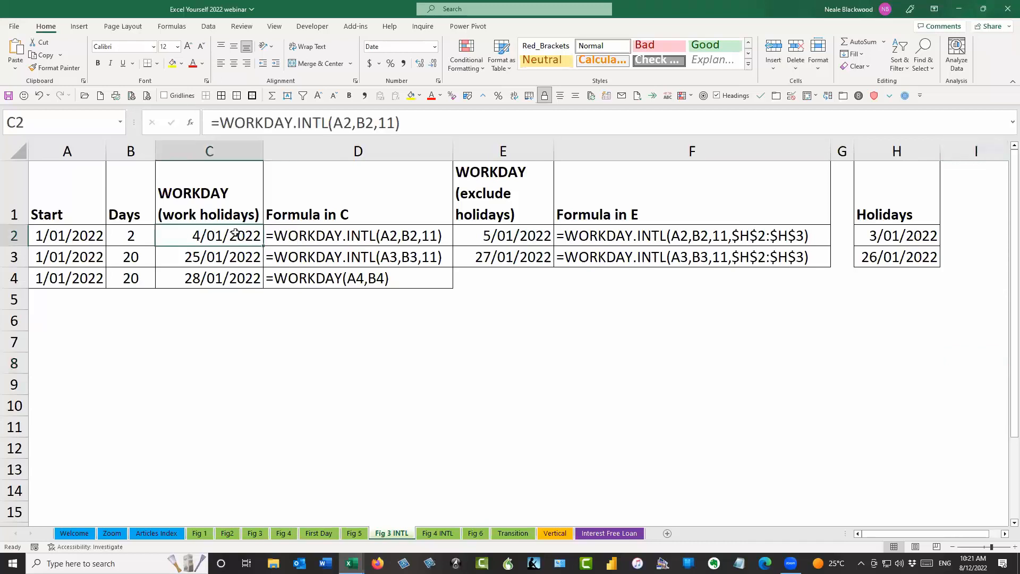
left_click(351, 121)
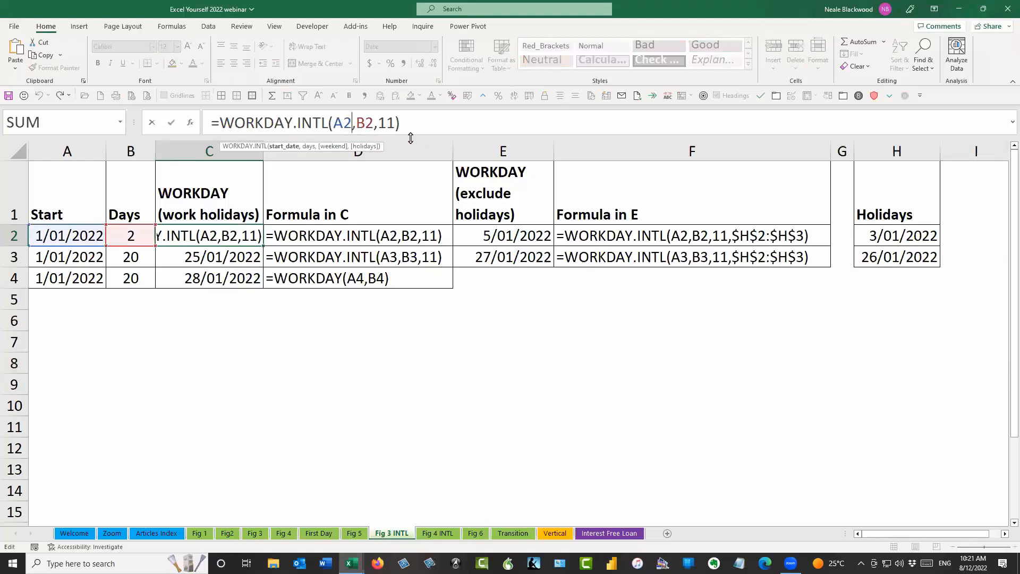
key("Escape")
key("Escape")
Clear C2 on the Fig 3 INTL sheet and begin a new formula there with the WORKDAY.INTL function
key("Delete")
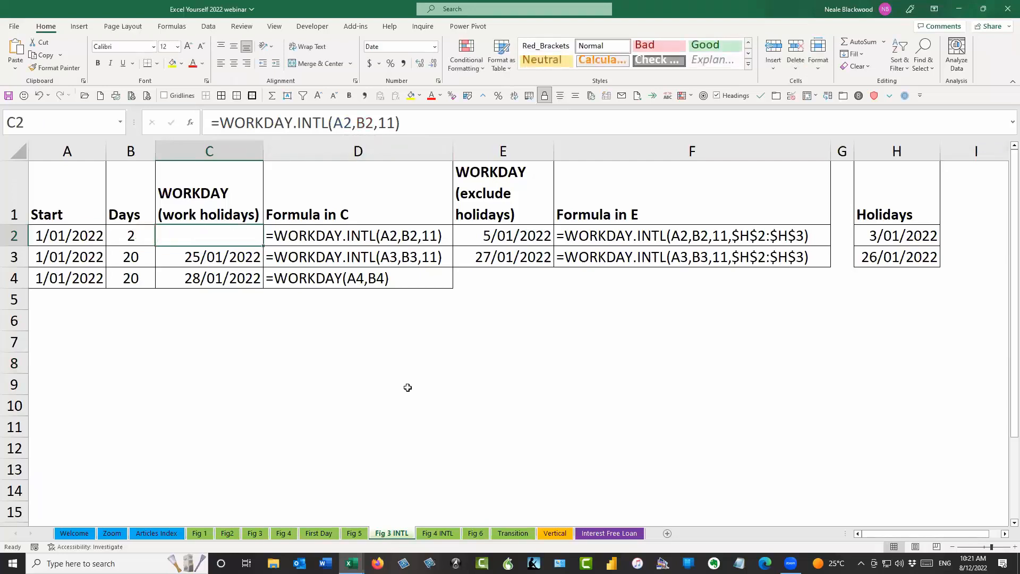
type("=")
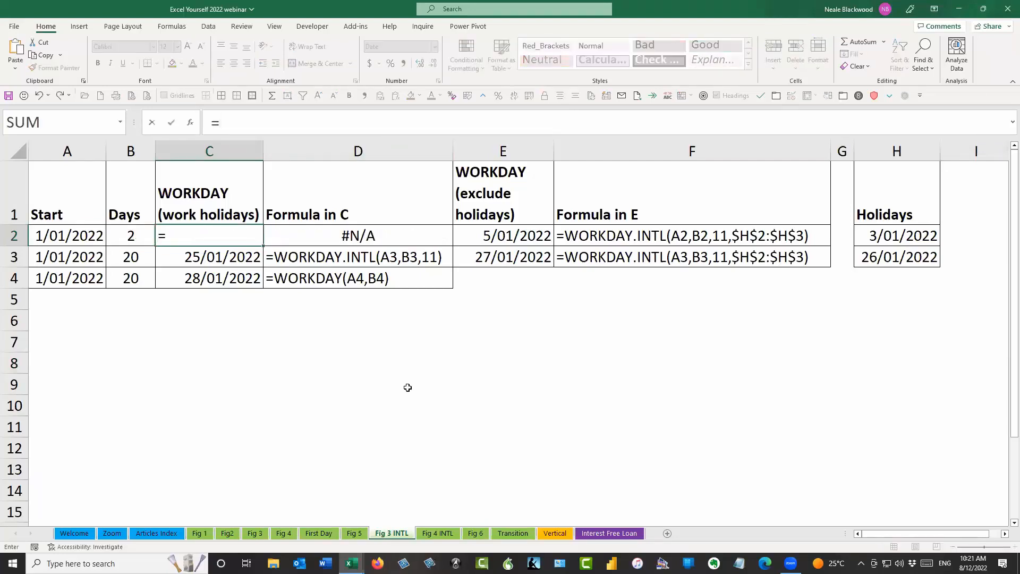
type("work")
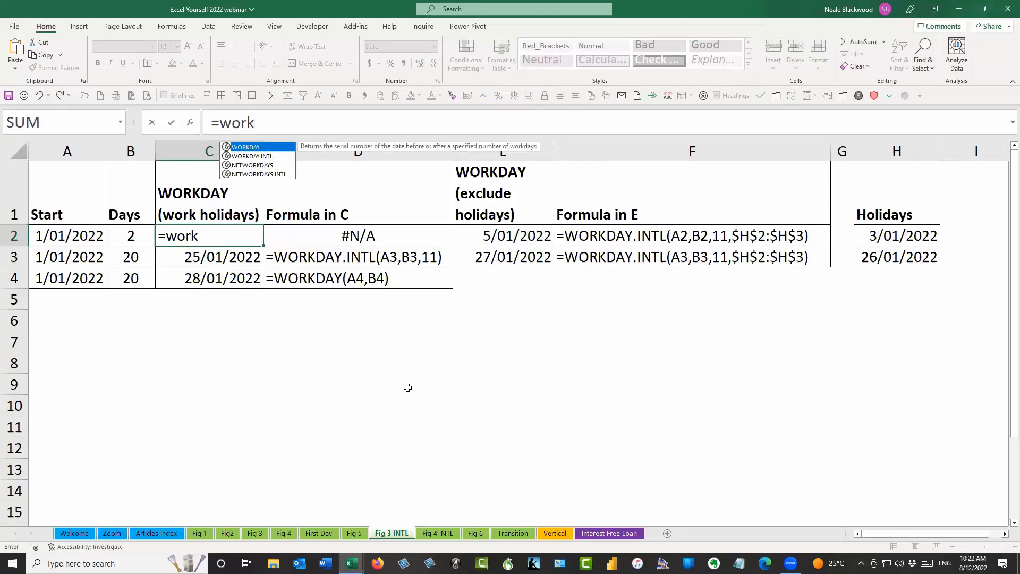
key("Down")
key("Down")
key("Up")
key("Down")
key("Up")
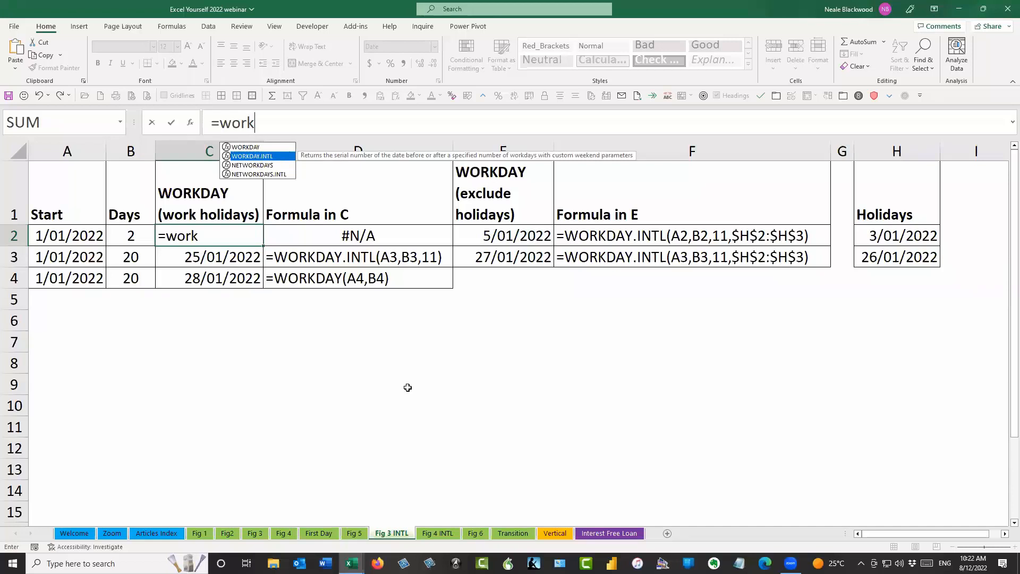
key("Tab")
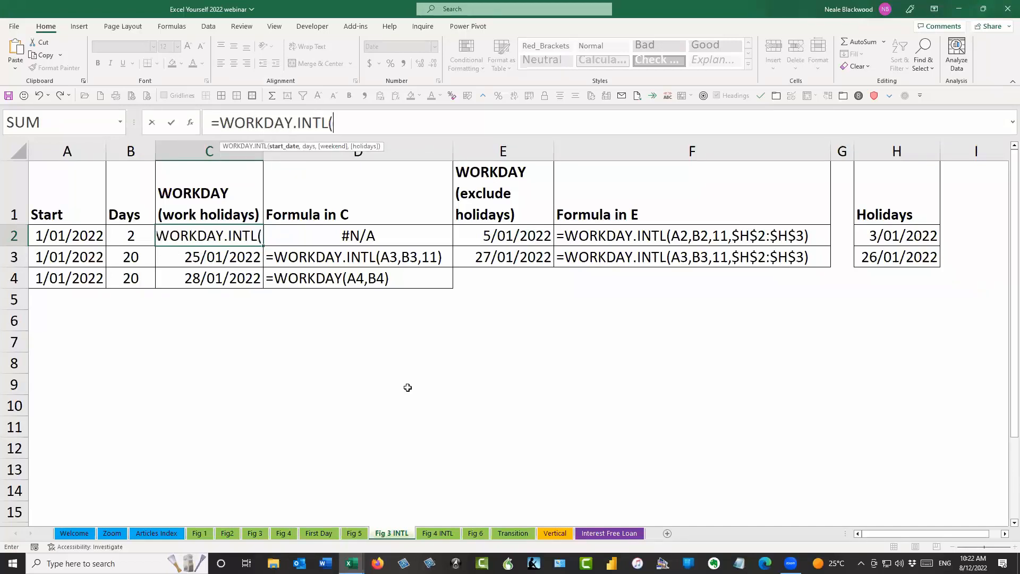
Supply A2 as the start date and B2 as the days argument of the WORKDAY.INTL formula
left_click(93, 235)
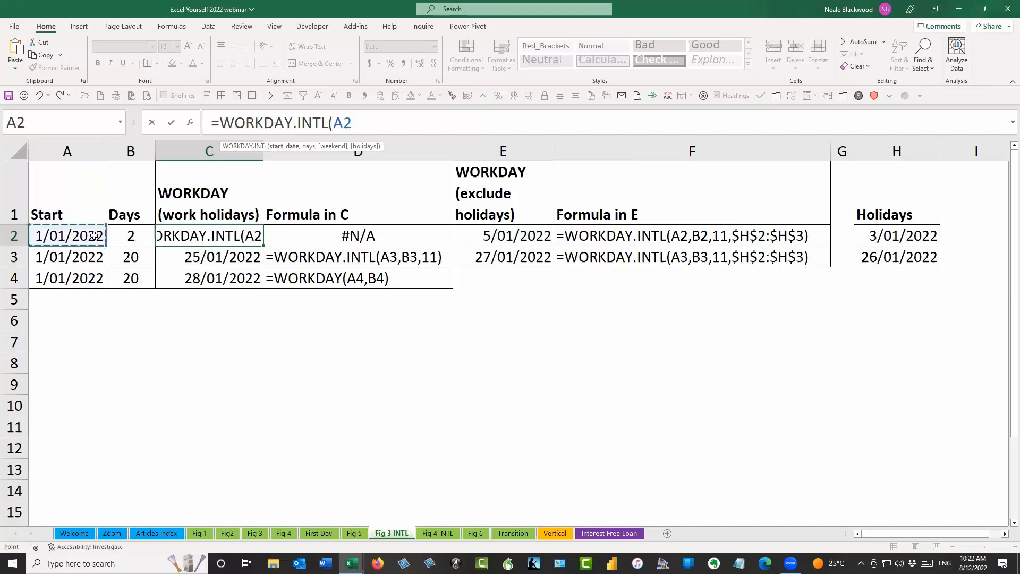
type(",")
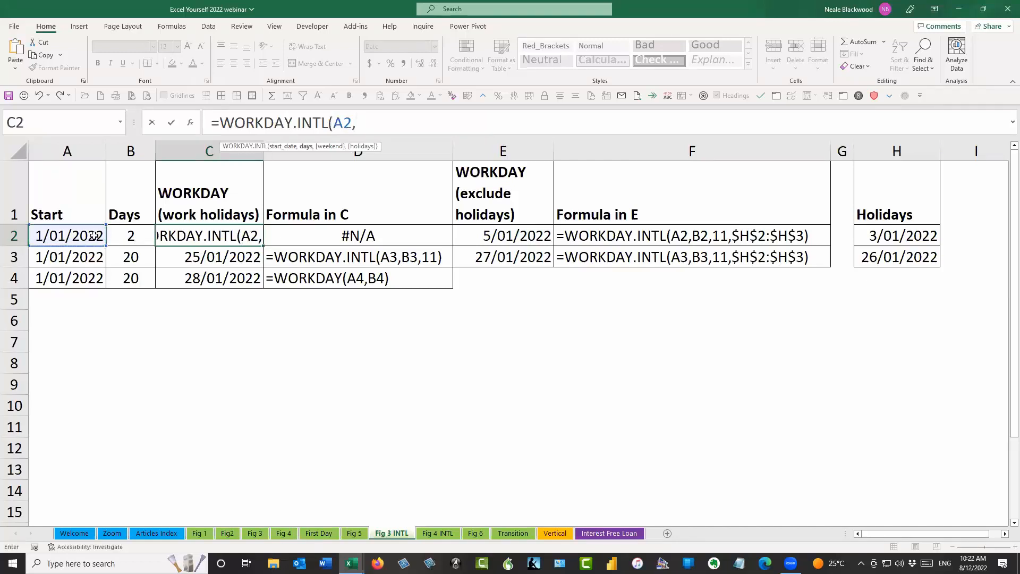
left_click(126, 232)
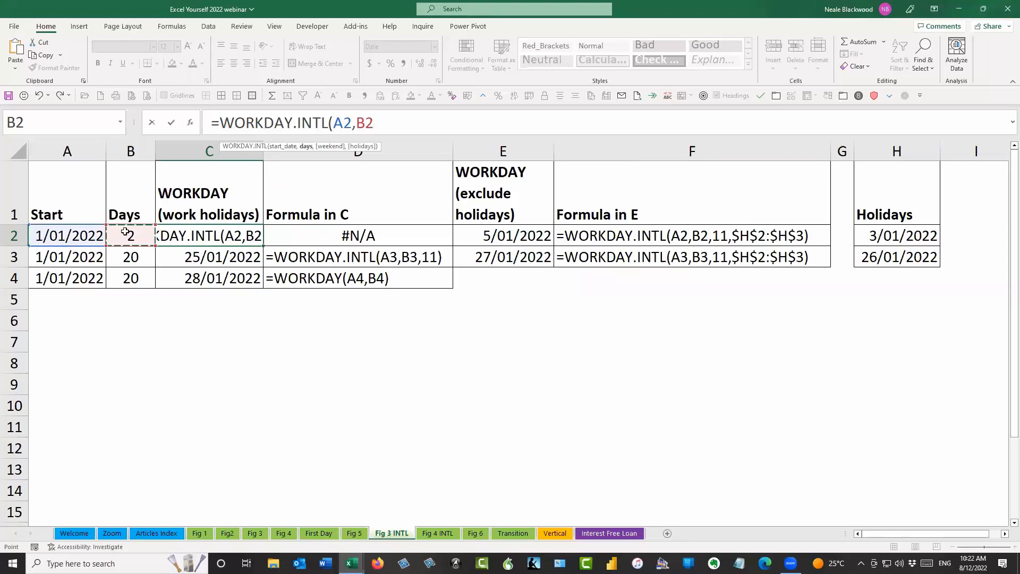
type(",")
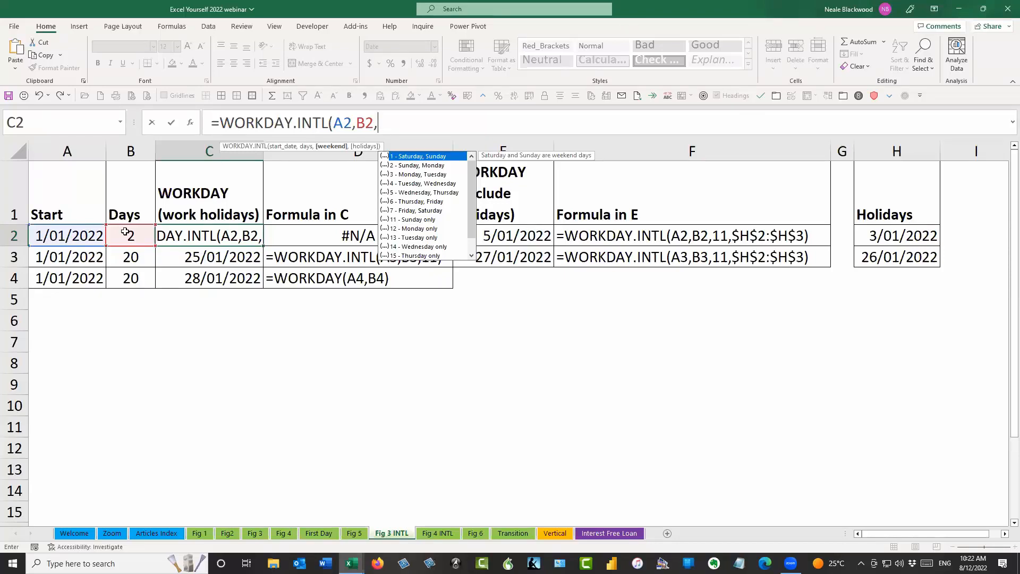
Look through the available weekend options for WORKDAY.INTL, covering both the two-day pairs and the single-day choices
key("Down")
key("Down")
key("Down")
key("Down")
key("Down")
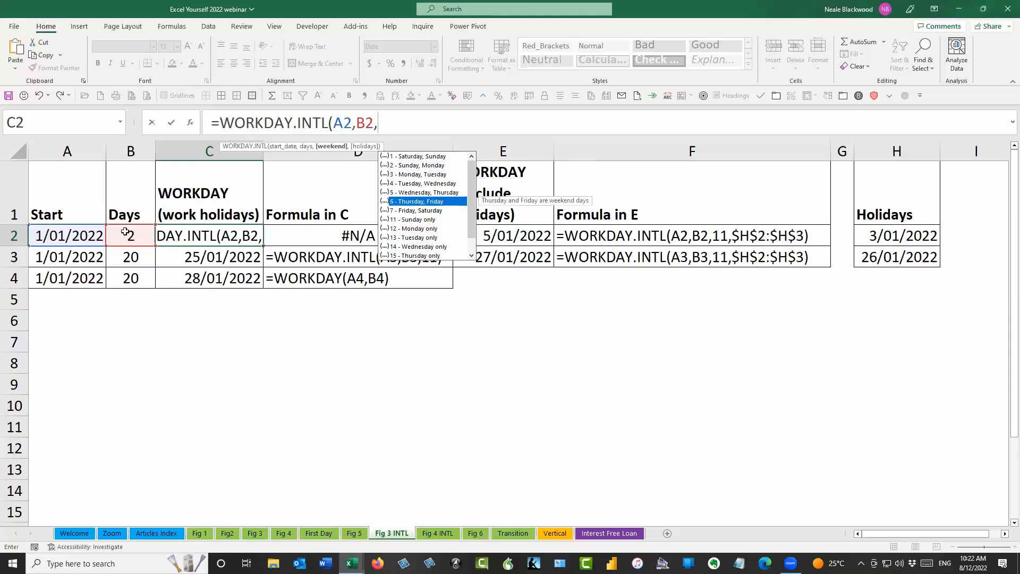
key("Down")
key("Down")
key("Down")
key("Down")
key("Down")
key("Down")
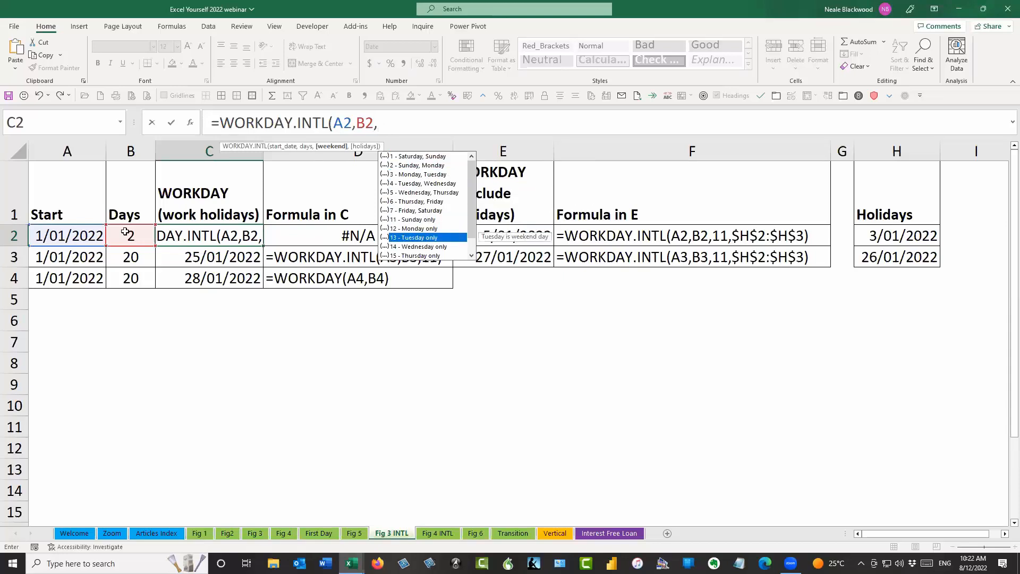
key("Down")
key("Down")
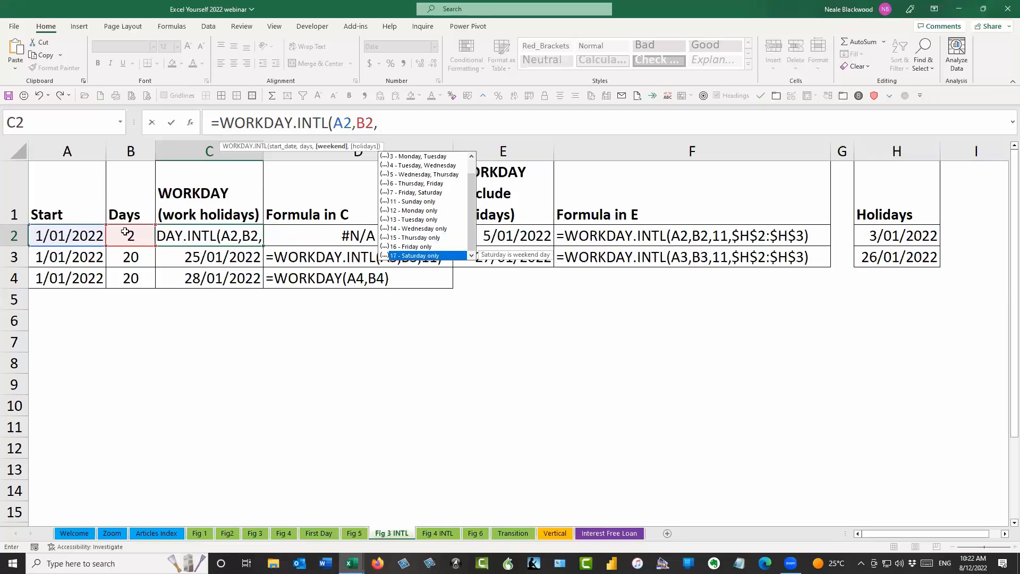
key("Up")
key("Up")
key("Up")
key("Down")
key("Down")
key("Down")
Choose 11 - Sunday only as the weekend argument and complete the formula in C2 as =WORKDAY.INTL(A2,B2,11)
key("Up")
key("Up")
key("Up")
key("Up")
key("Up")
key("Up")
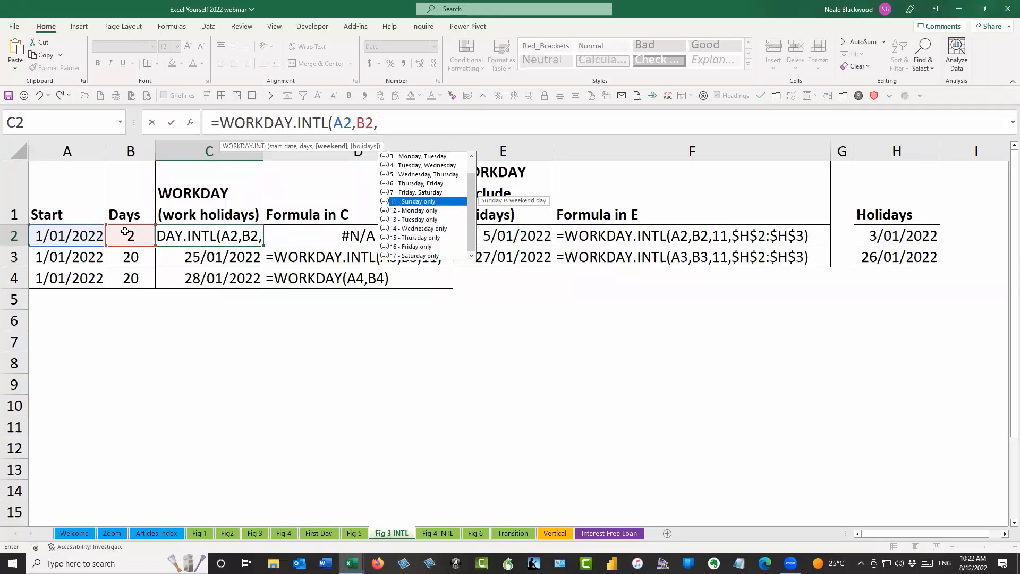
key("Tab")
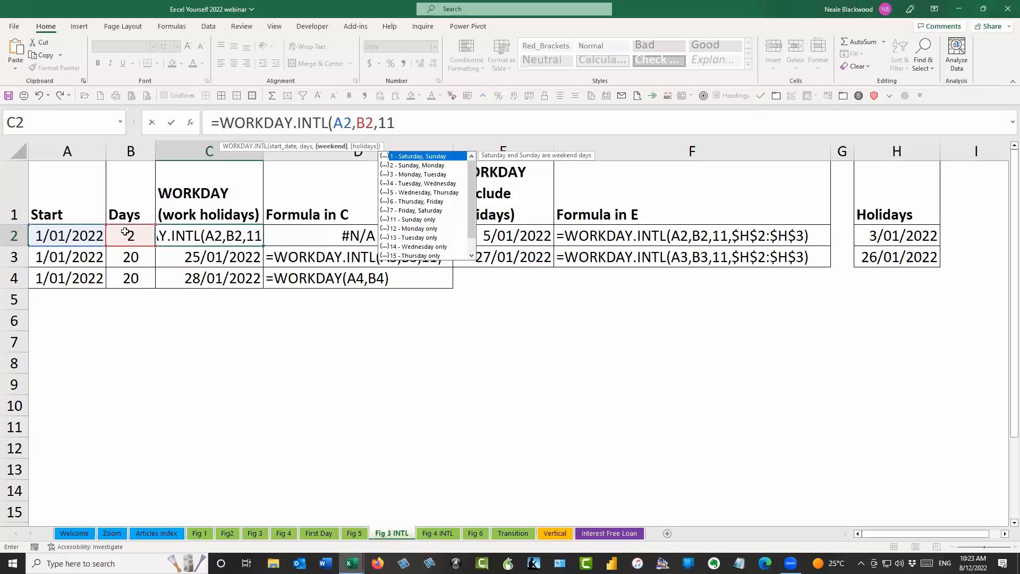
type(")")
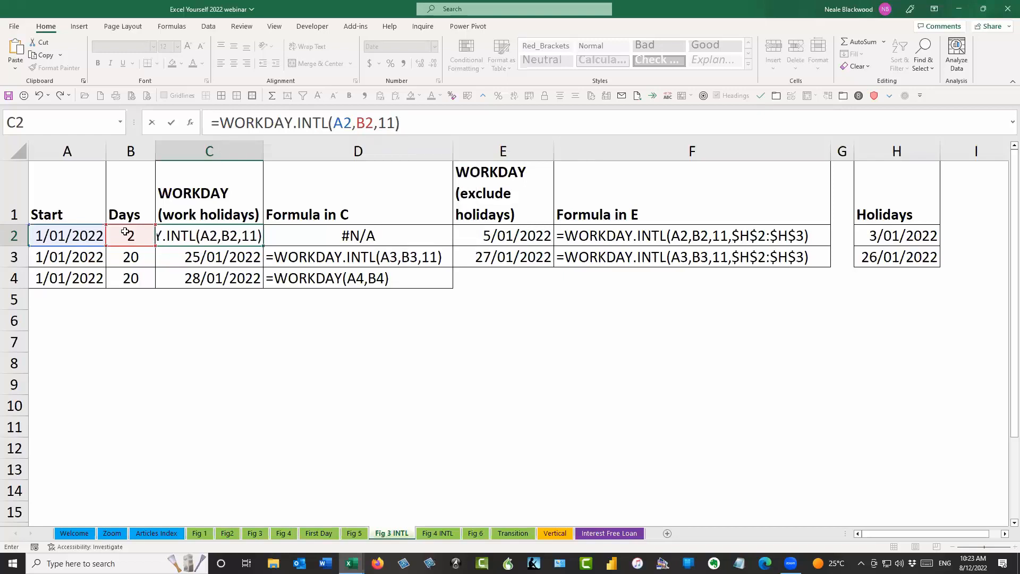
key("Return")
key("Up")
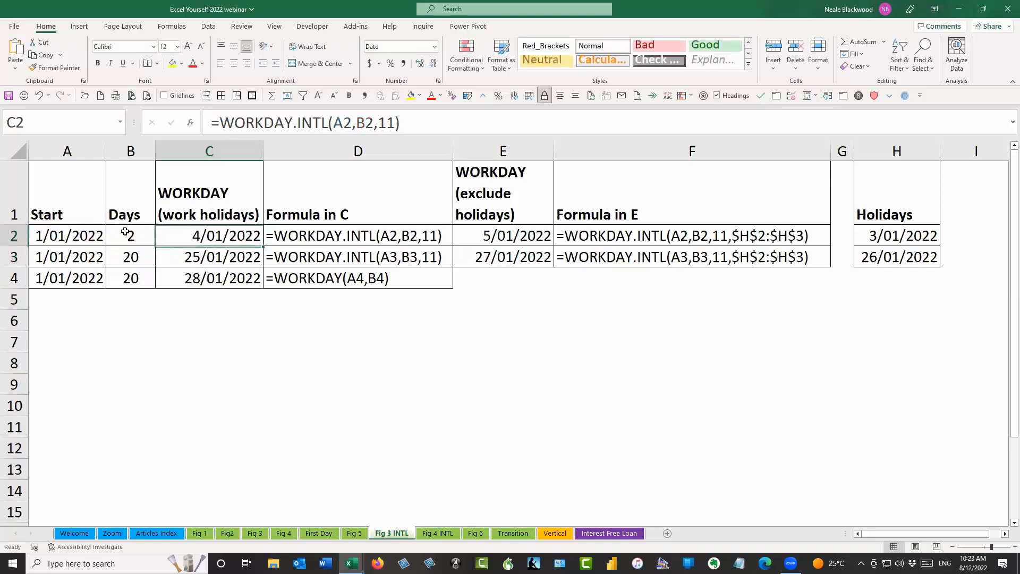
Examine the weekend argument of the completed WORKDAY.INTL formula in C2 without editing it
key("Right")
key("Left")
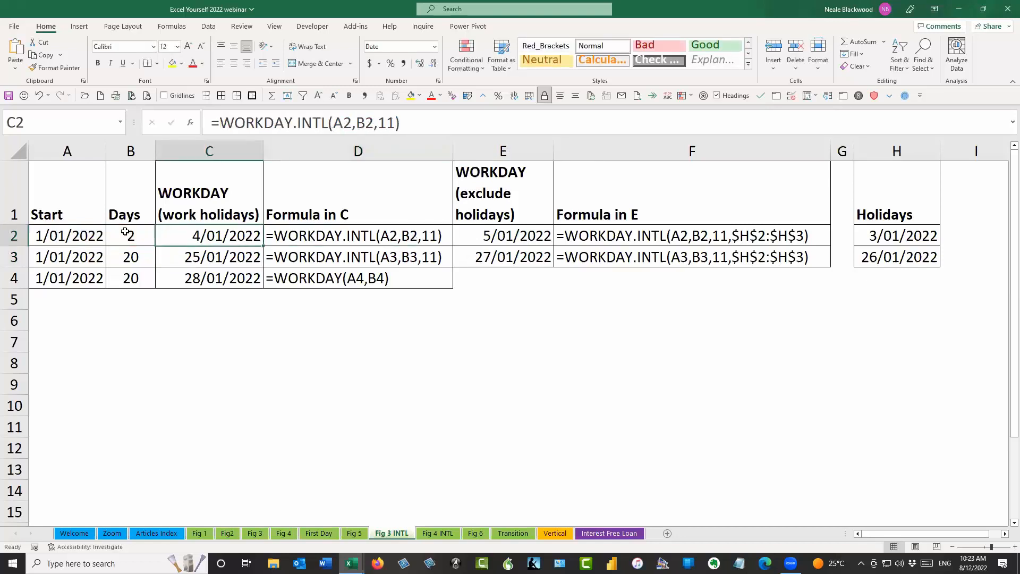
left_click(389, 121)
left_click_drag(391, 119, 404, 127)
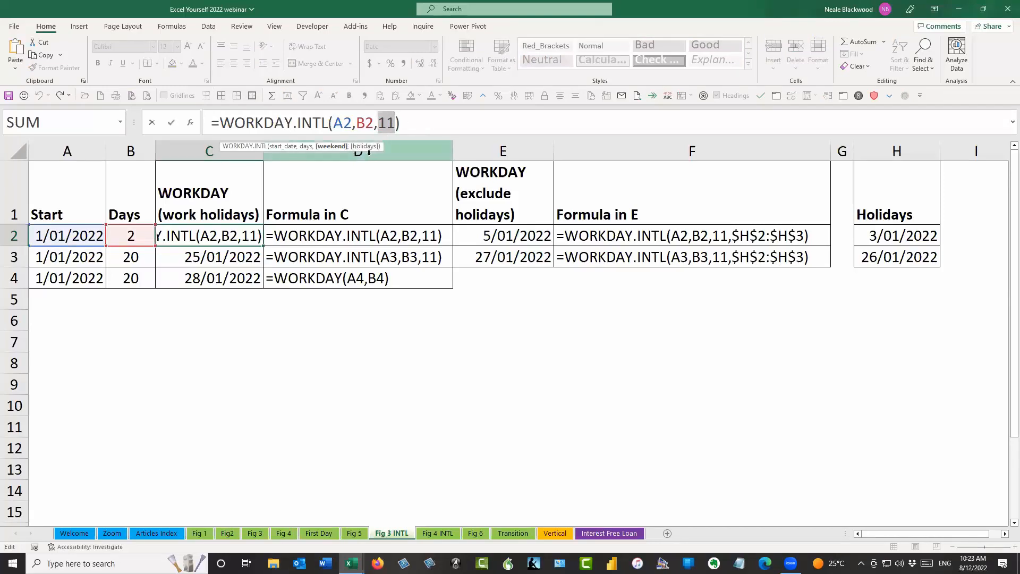
key("Escape")
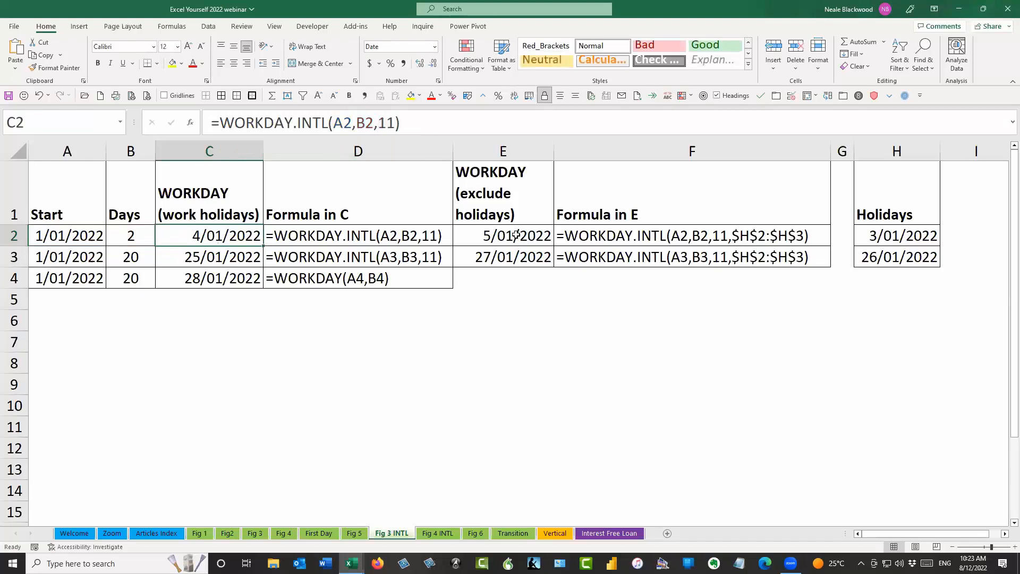
Inspect the weekend and $H$2:$H$3 holidays arguments of the WORKDAY.INTL formula in E2 and check the formula text in F3
left_click(516, 235)
left_click(499, 118)
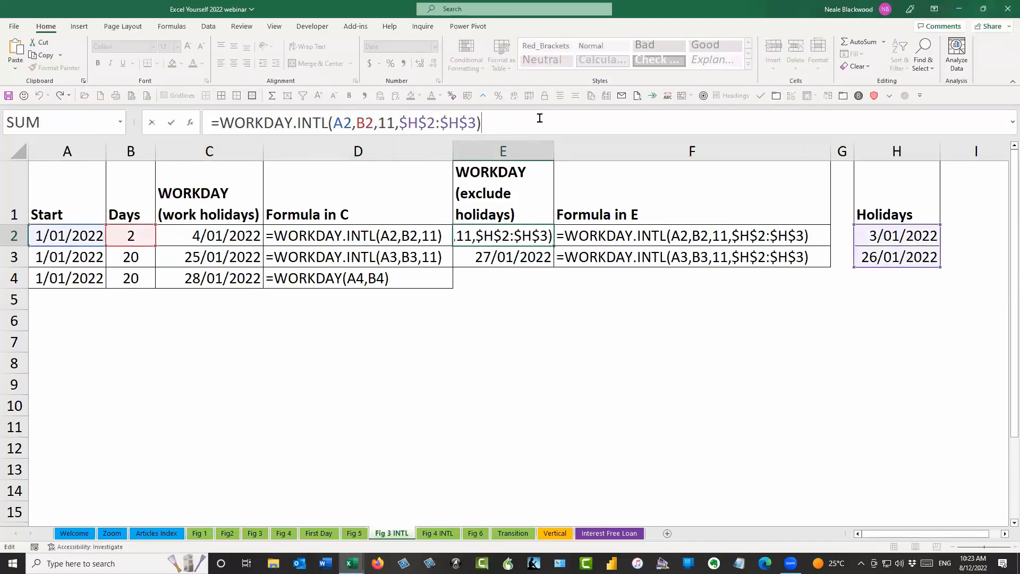
key("Escape")
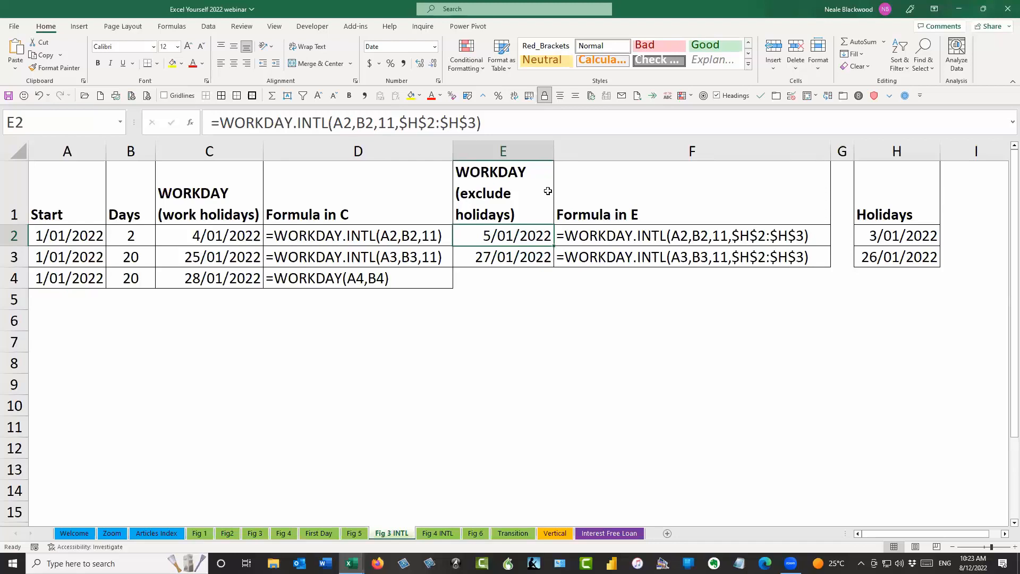
left_click_drag(379, 121, 394, 120)
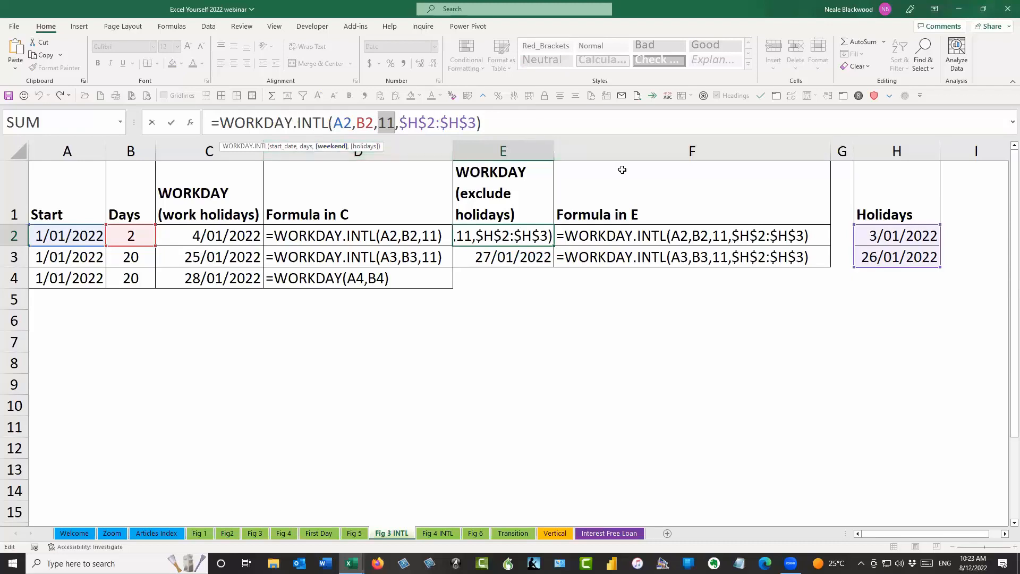
key("Escape")
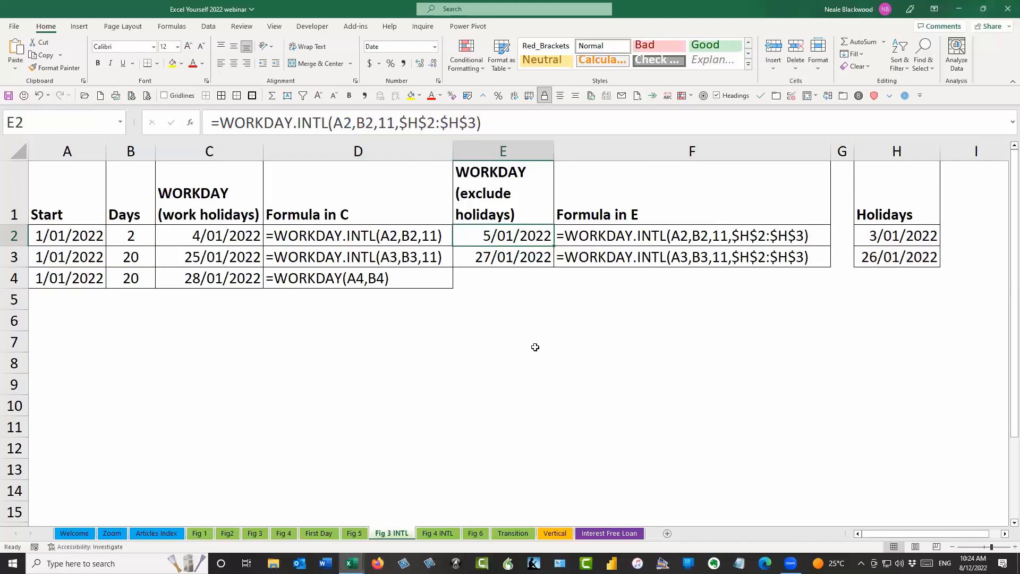
left_click(622, 252)
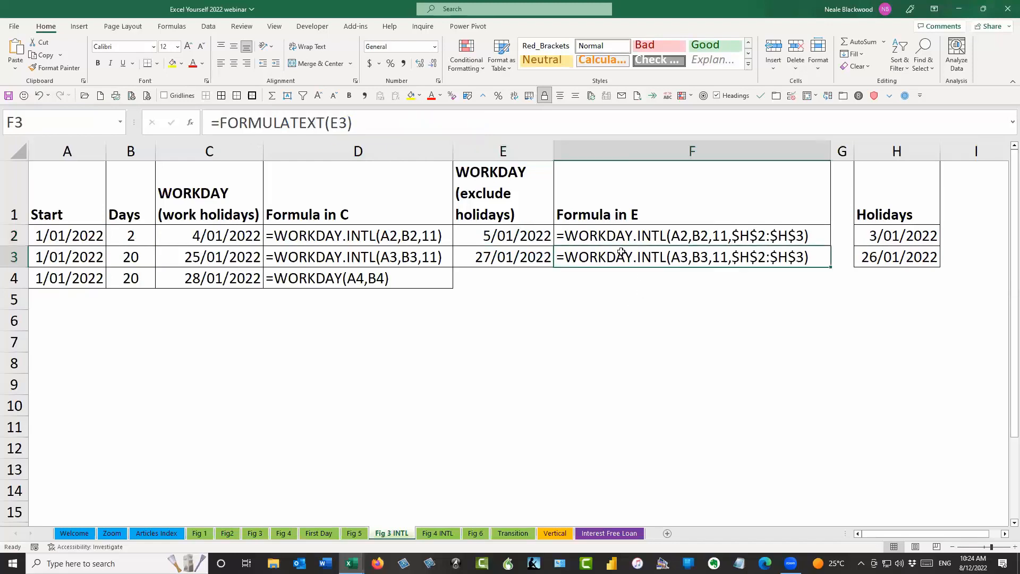
On the Fig 4 INTL sheet, inspect the weekend argument of the NETWORKDAYS.INTL formula in C2, keeping it as is
left_click(436, 534)
left_click(335, 221)
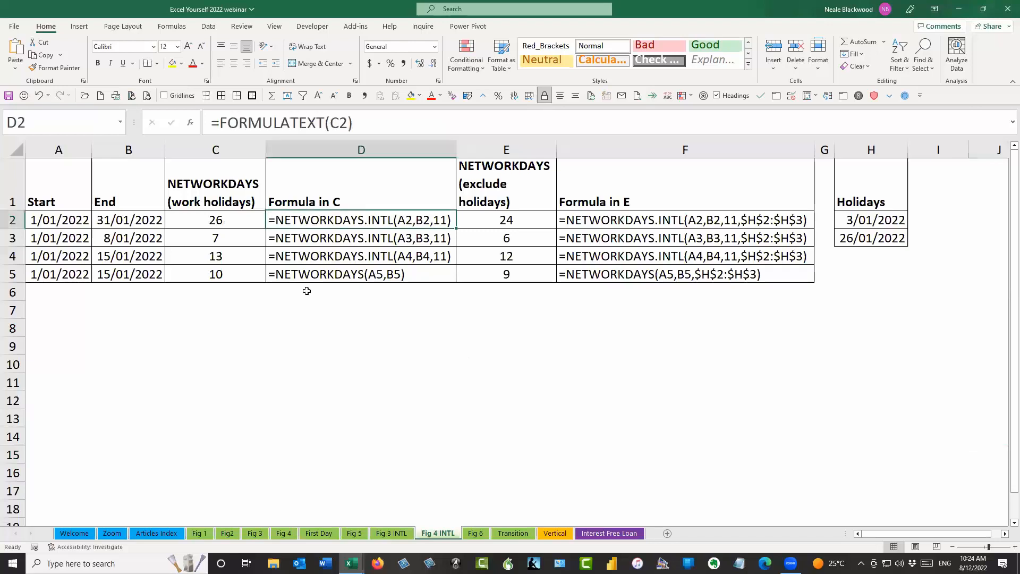
left_click(222, 217)
double_click(423, 123)
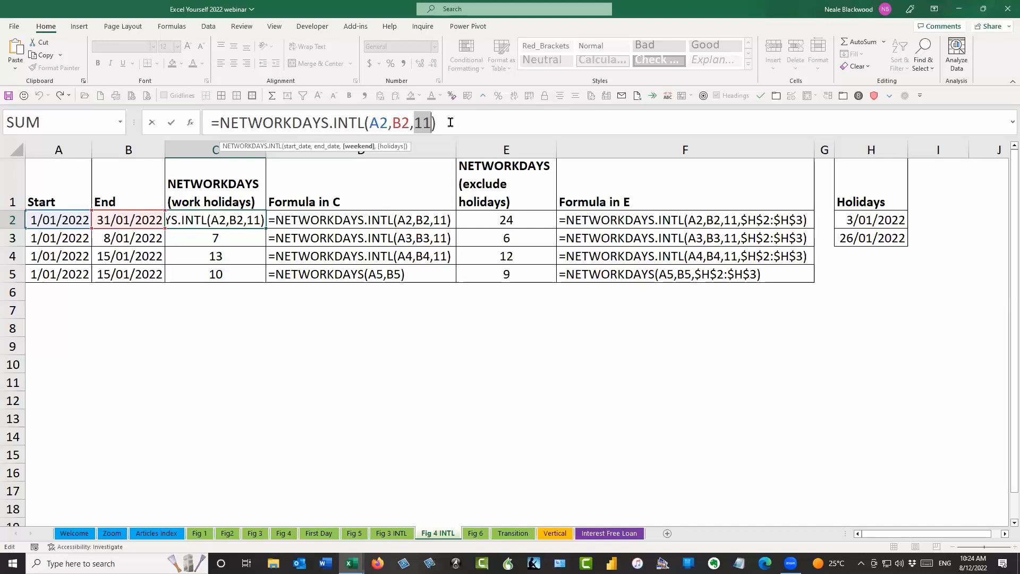
key("Escape")
Inspect the $H$2:$H$3 holidays argument of the NETWORKDAYS.INTL formula in E2 without editing it
key("Right")
key("Right")
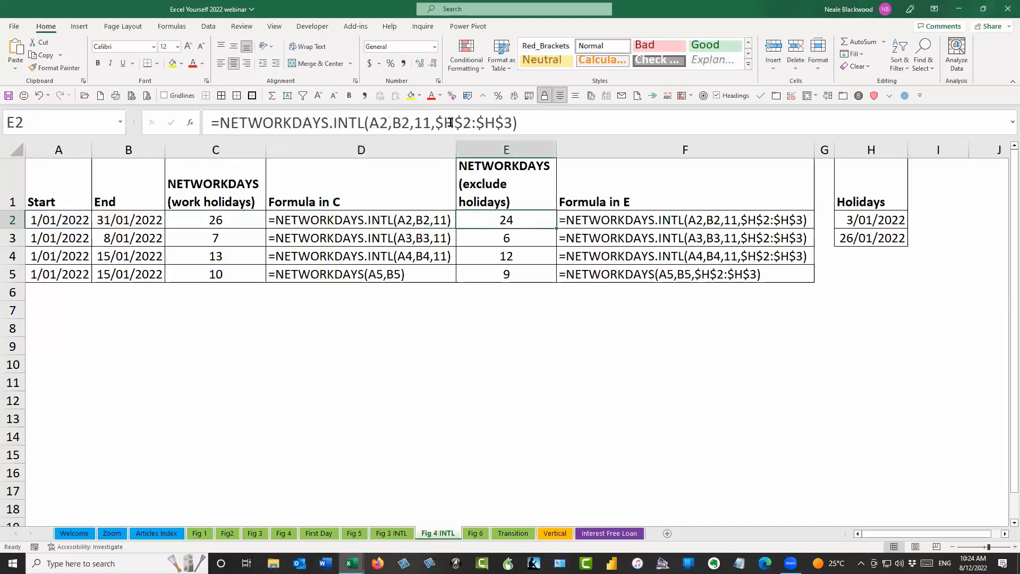
left_click_drag(436, 122, 513, 122)
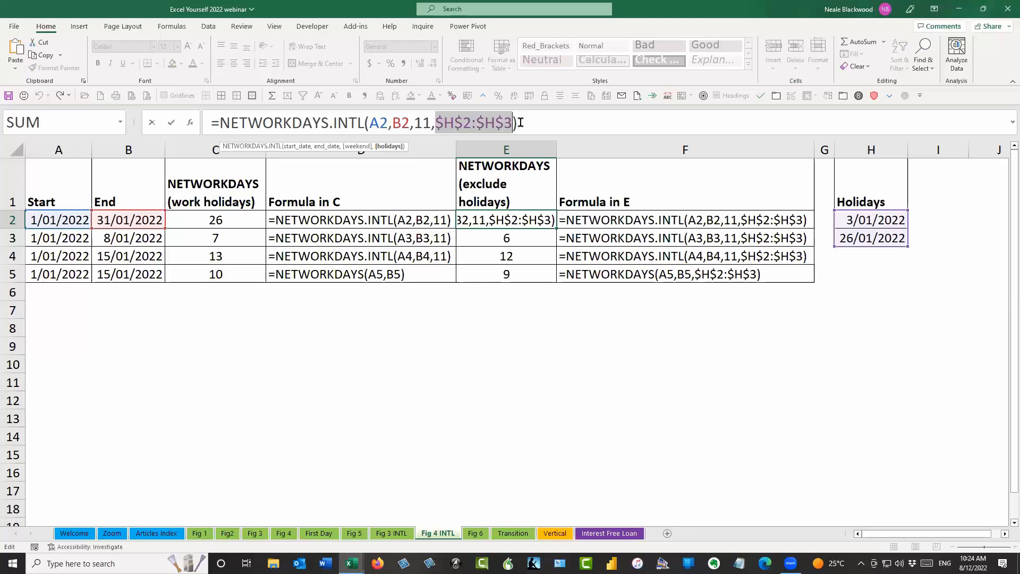
key("Escape")
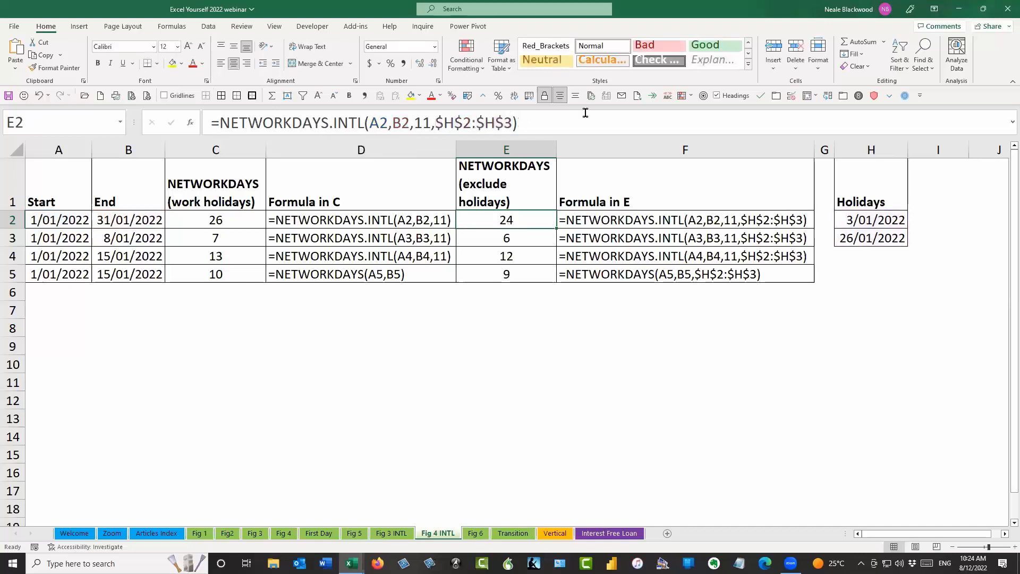
Check the standard NETWORKDAYS formula texts in F5 and D5 and compare the start and end dates in rows 4 and 5
left_click(601, 276)
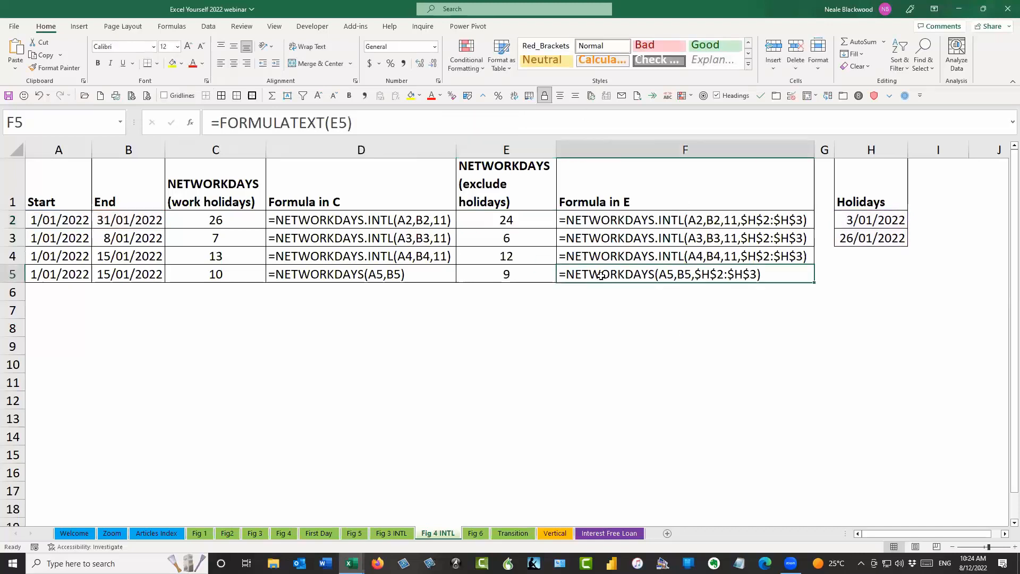
left_click(361, 274)
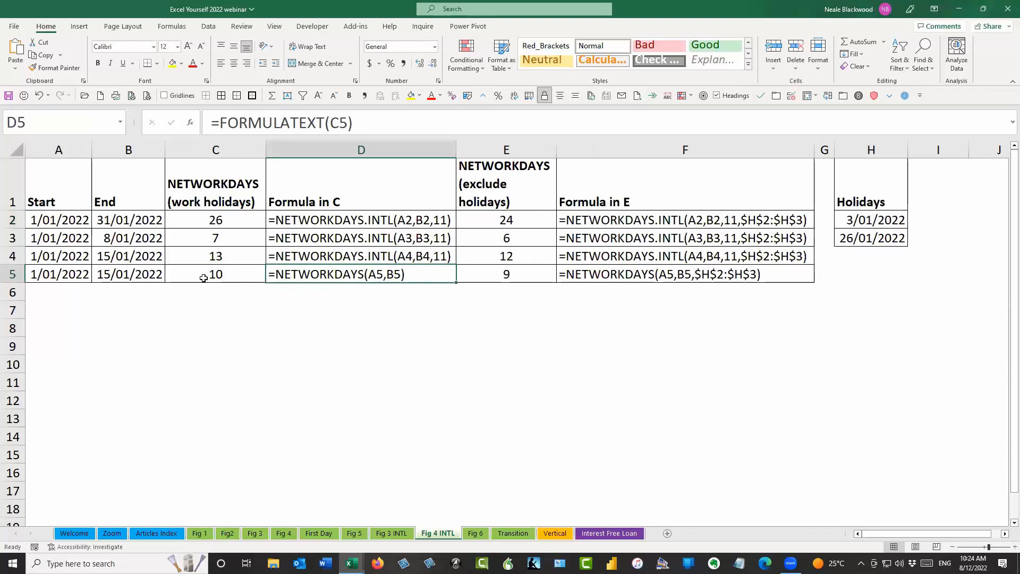
left_click(61, 274)
left_click(103, 271)
left_click(71, 257)
left_click(103, 257)
left_click(107, 272)
key("Left")
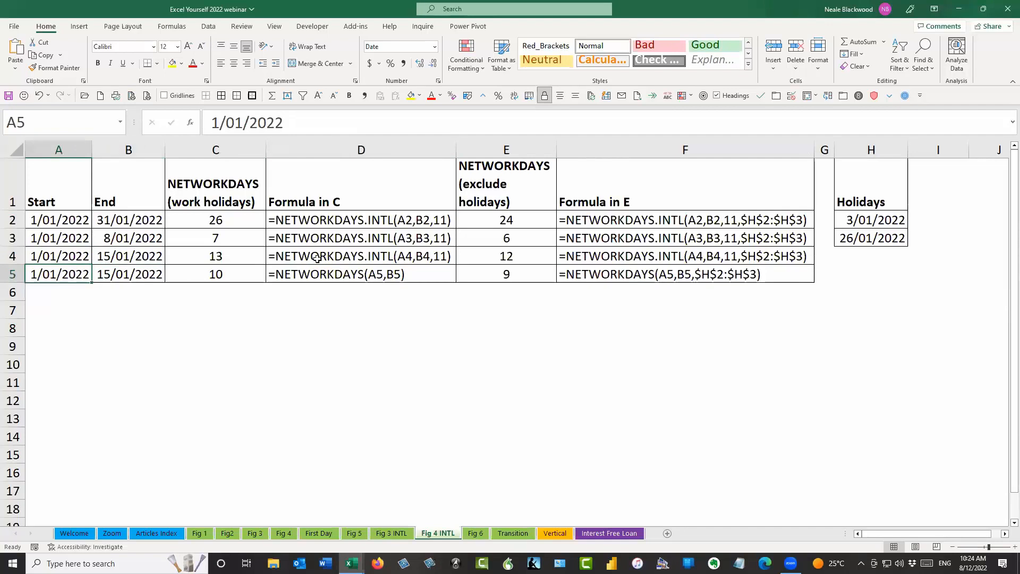
Compare the NETWORKDAYS.INTL formulas in row 4 with the NETWORKDAYS ones in row 5, including the holiday-excluding results in E4:E5
left_click_drag(317, 260, 318, 275)
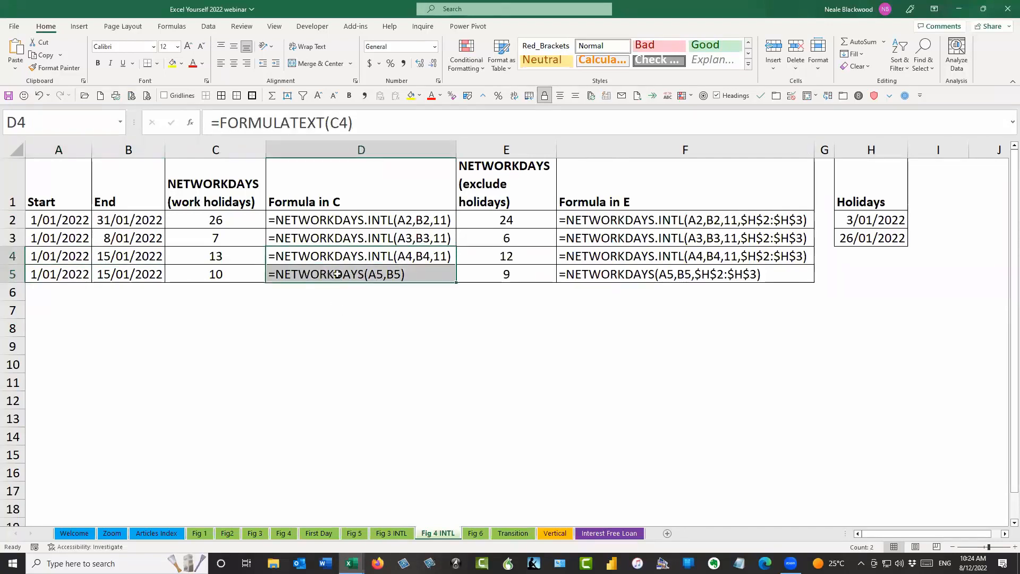
left_click(612, 256)
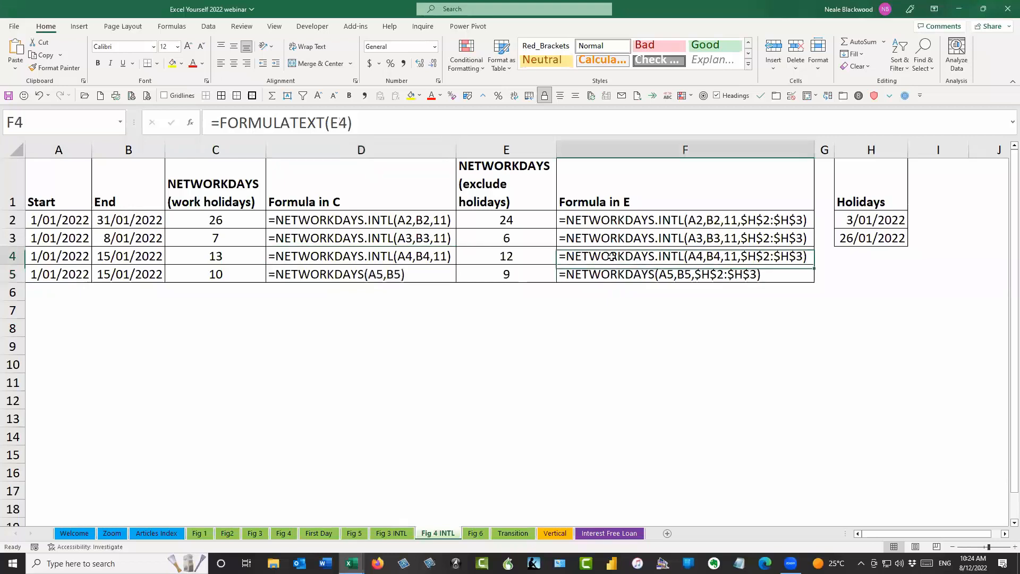
left_click(486, 260)
left_click(494, 272)
left_click(513, 257)
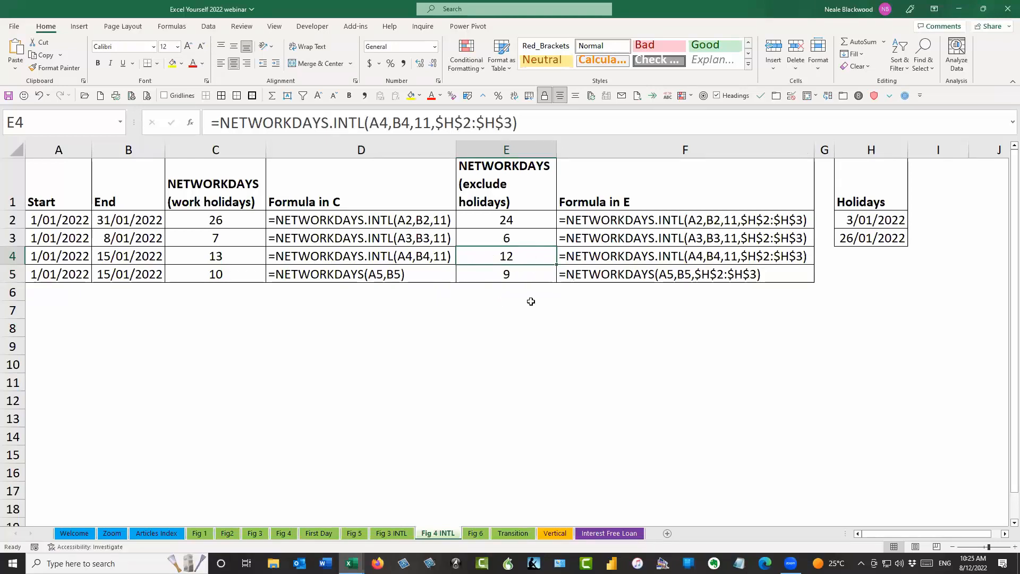
Review the holiday-excluding NETWORKDAYS formula in E5, comparing rows 5 and 4 of the Fig 4 INTL sheet
left_click(496, 275)
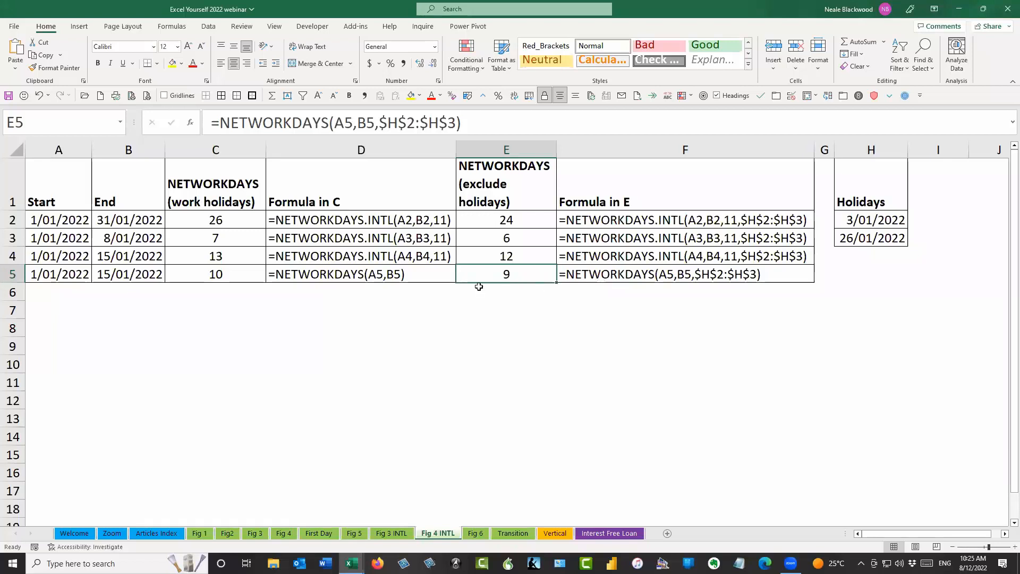
left_click(13, 273)
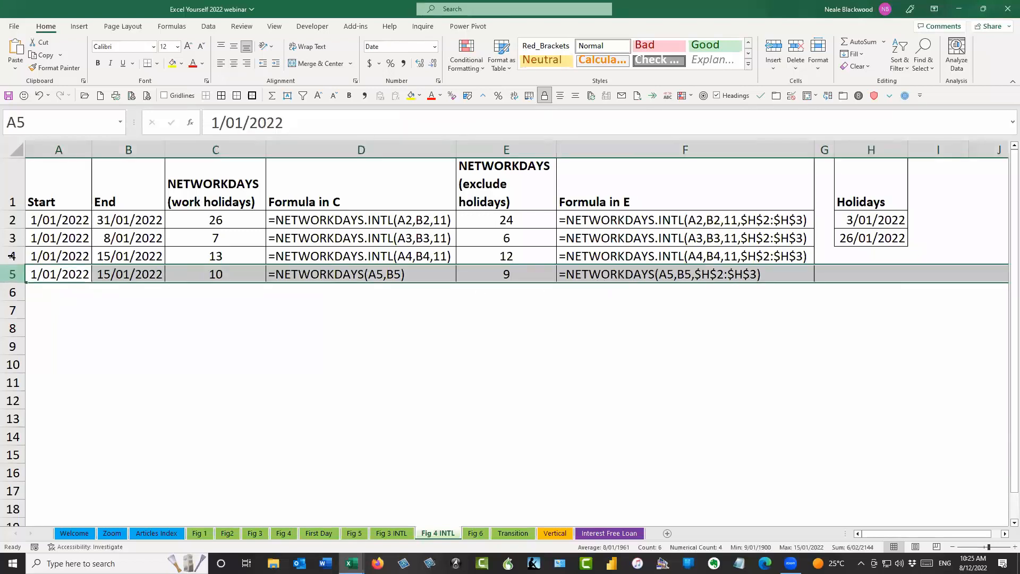
left_click(12, 255)
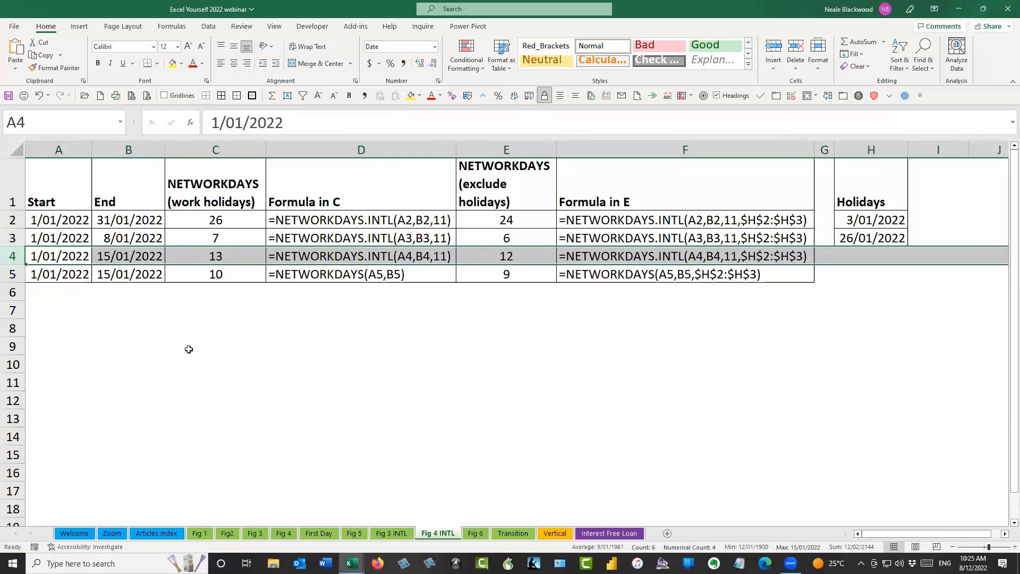
On the Fig 6 sheet, inspect the "1111110" weekend string of the NETWORKDAYS.INTL formula in D2, leaving it unedited
left_click(476, 533)
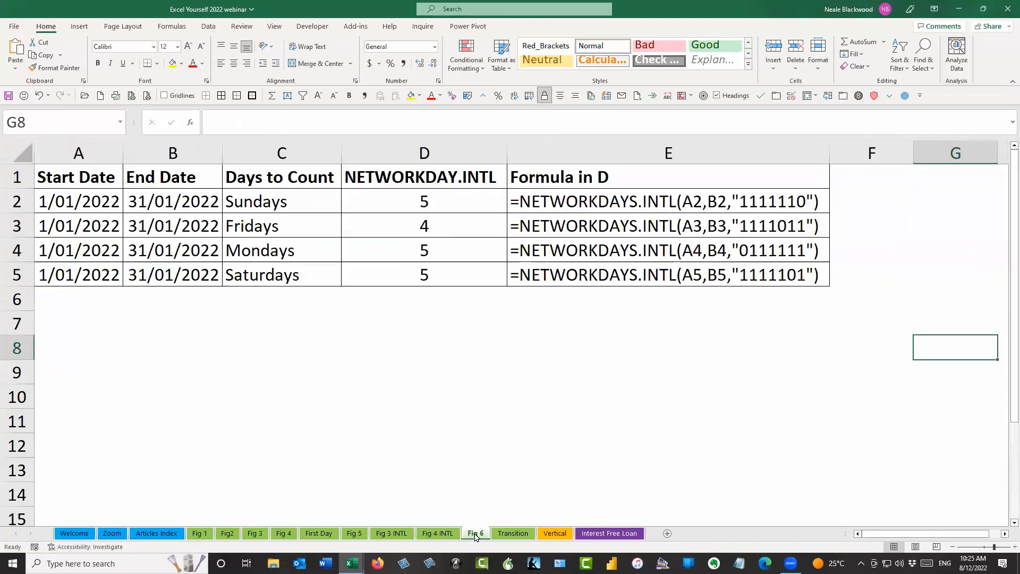
left_click(578, 204)
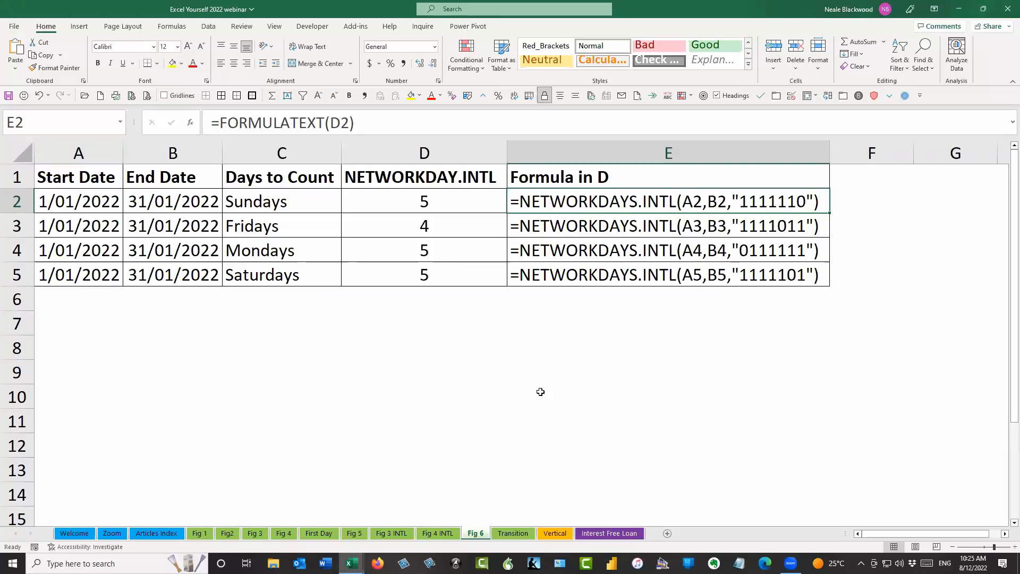
left_click(479, 197)
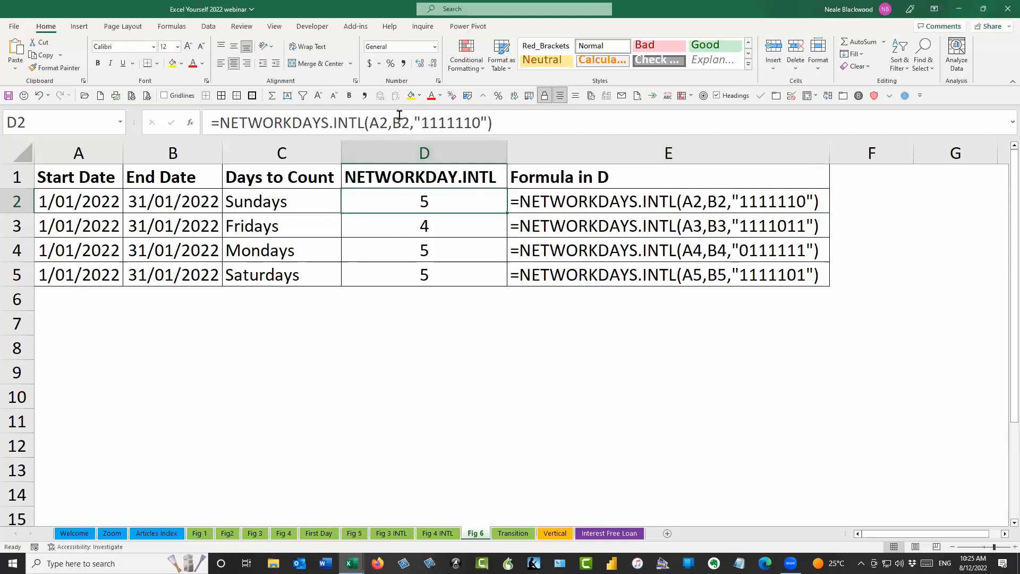
left_click_drag(415, 123, 488, 123)
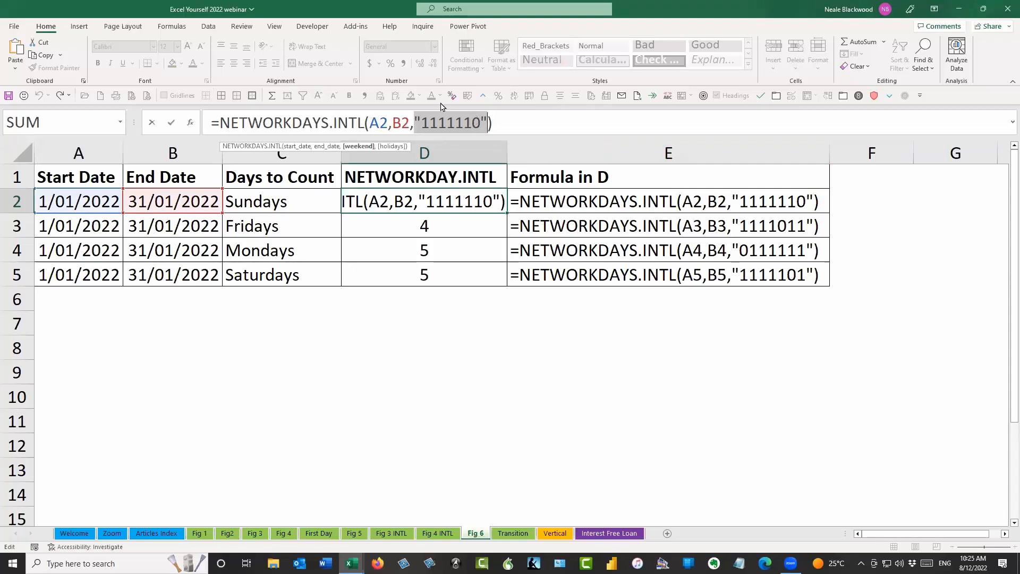
left_click(423, 122)
left_click_drag(424, 123, 471, 133)
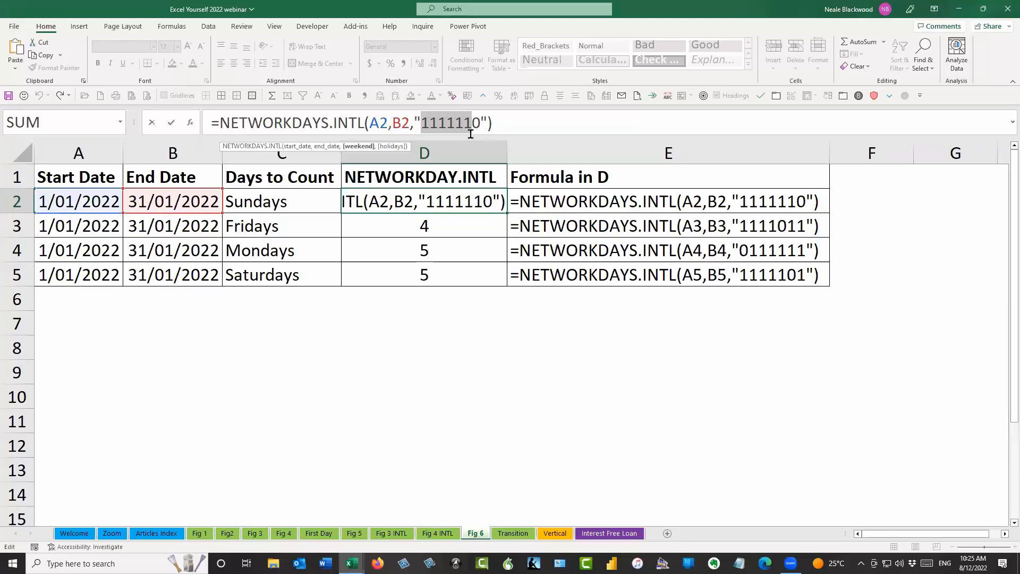
left_click_drag(473, 122, 477, 122)
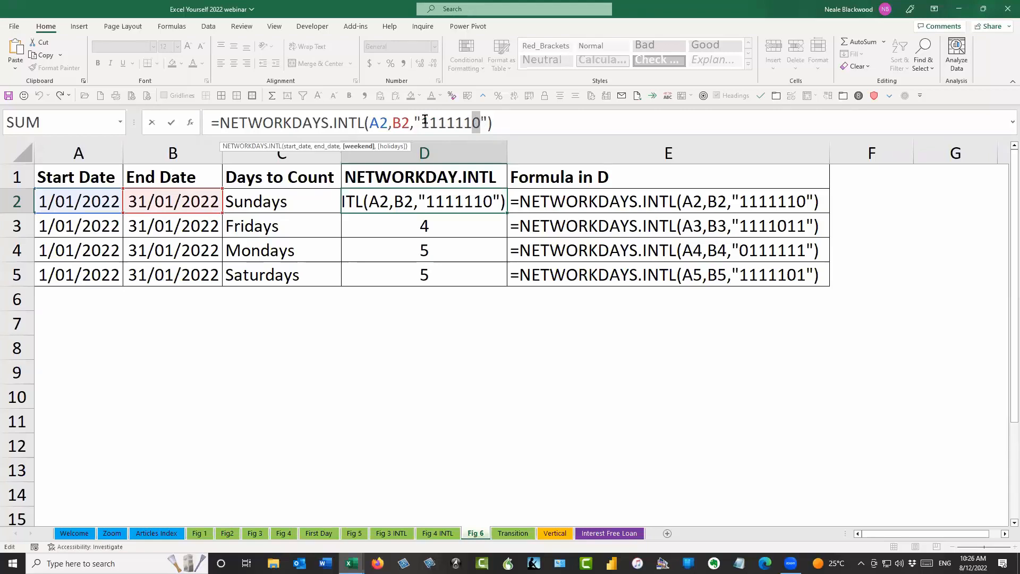
left_click_drag(422, 121, 477, 118)
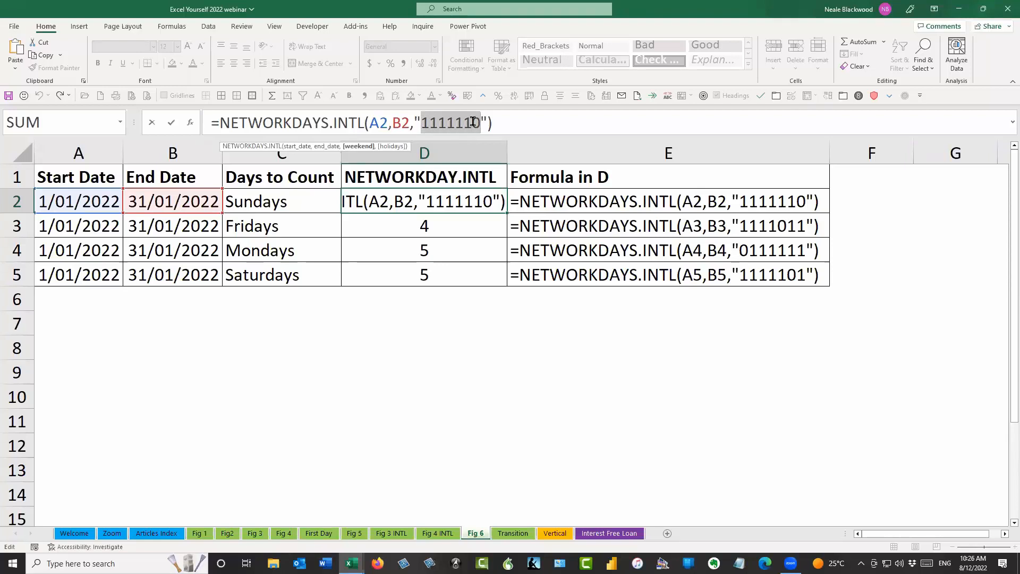
key("Escape")
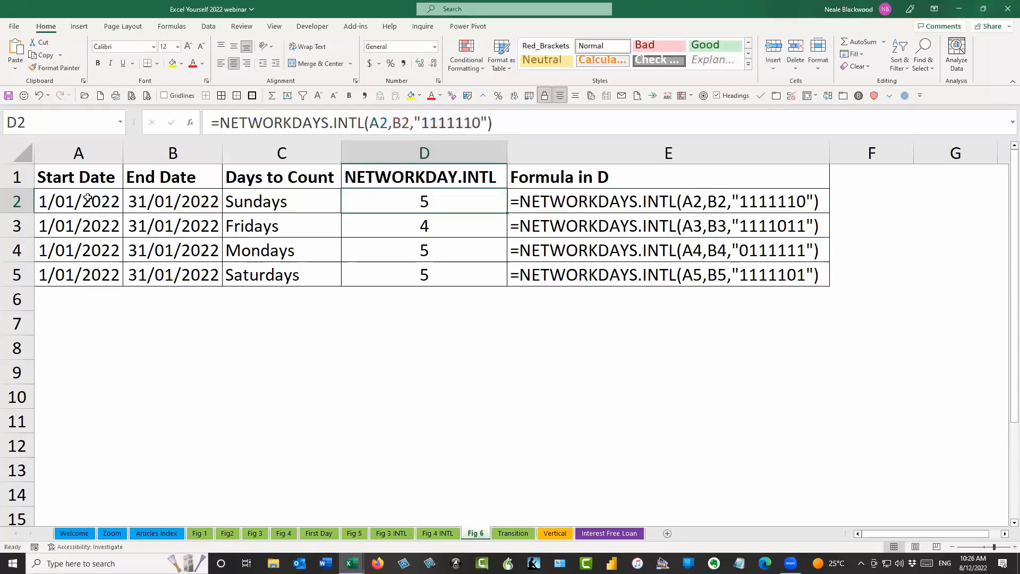
Compare the NETWORKDAYS.INTL formulas that count Sundays, Fridays and Mondays in D2:D4, including the end date in B2
left_click(170, 197)
left_click(426, 191)
left_click(381, 230)
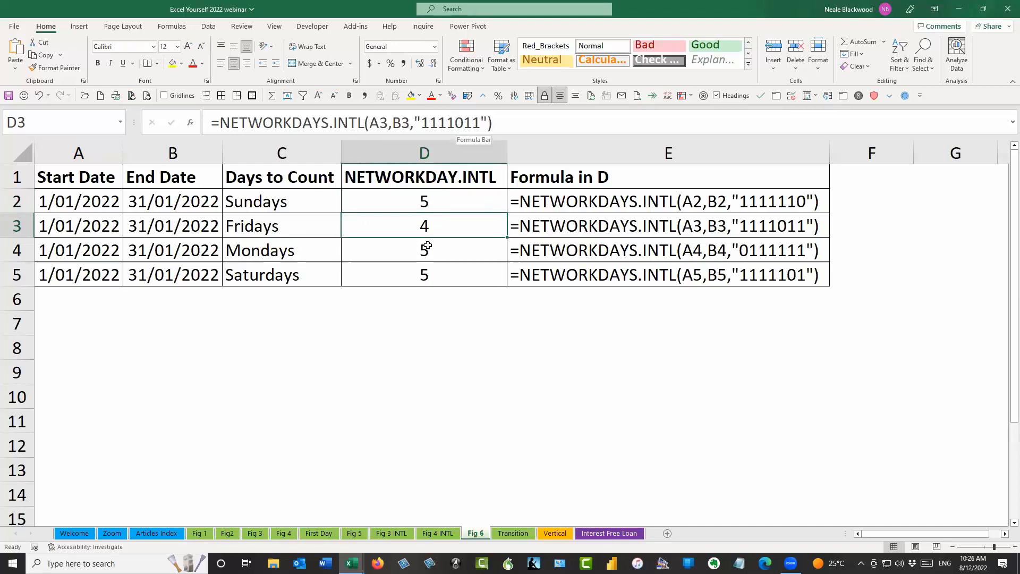
left_click(412, 249)
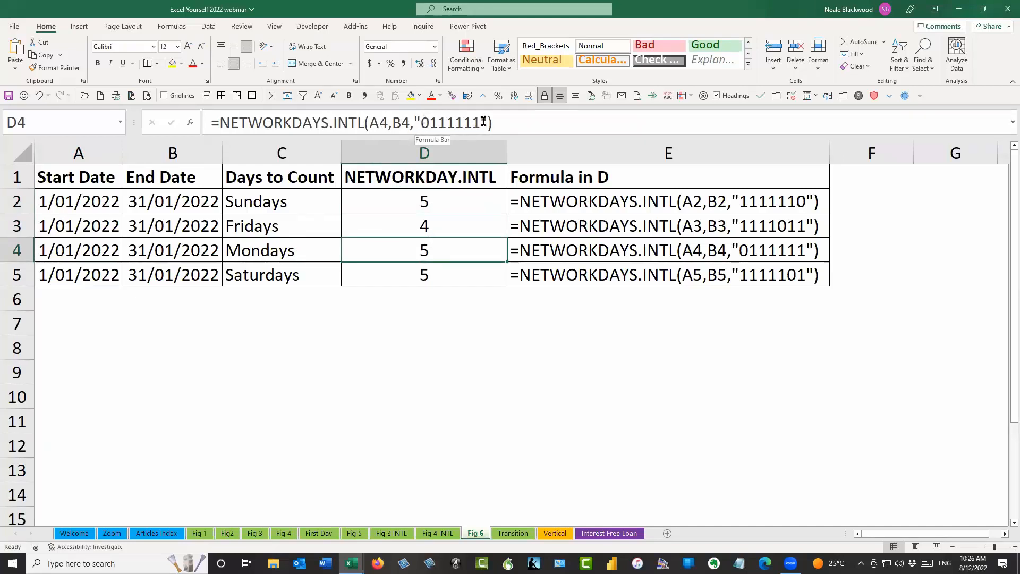
Inspect the digits of the "1111101" weekend string in the Saturdays formula in D5 without editing it
left_click(452, 270)
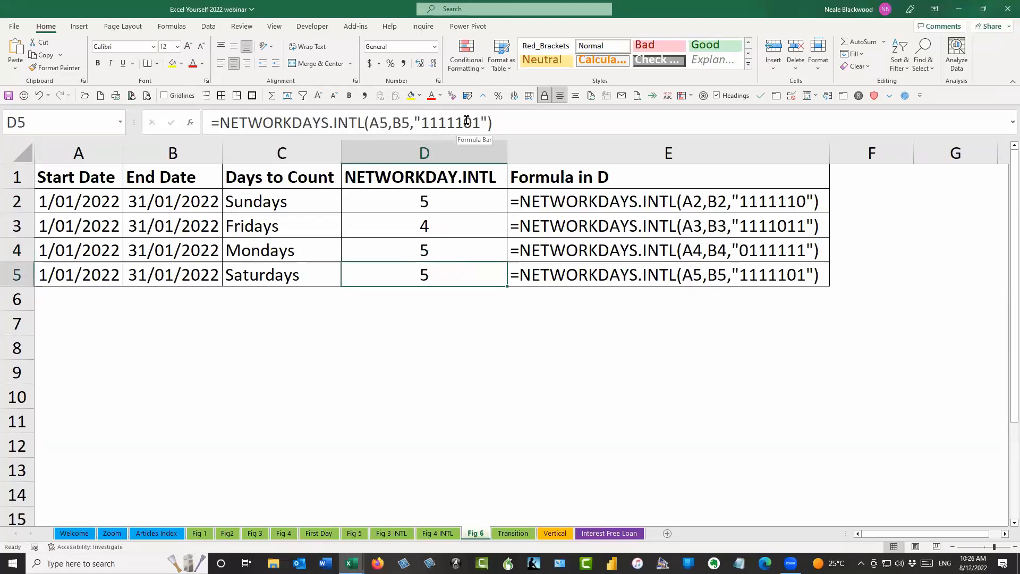
left_click(423, 122)
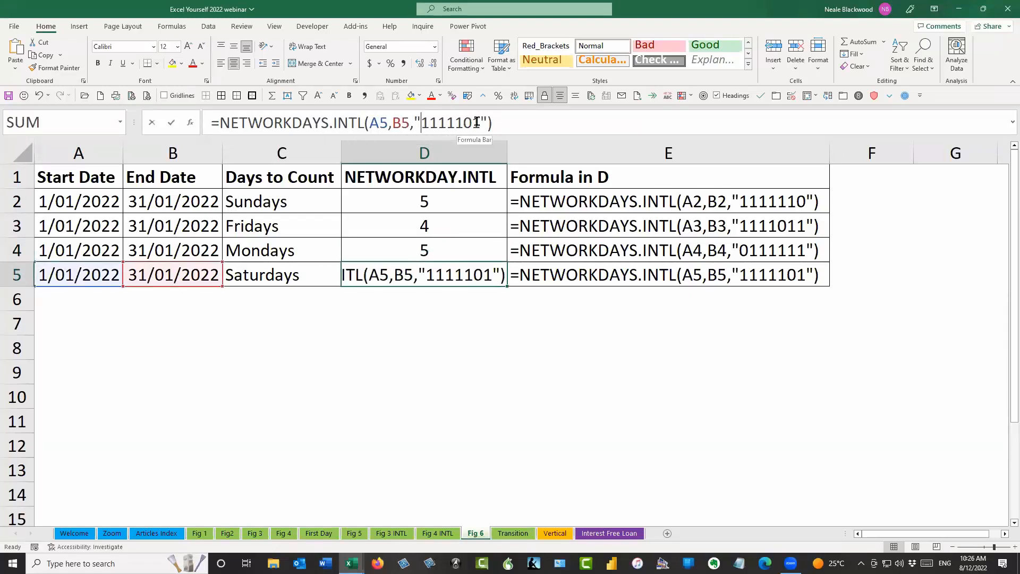
double_click(476, 122)
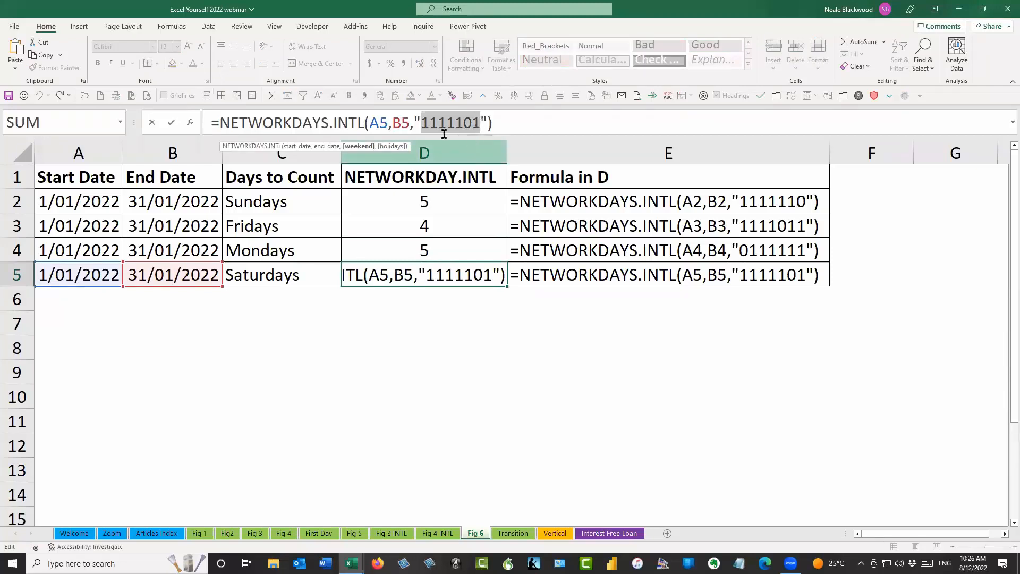
left_click(432, 122)
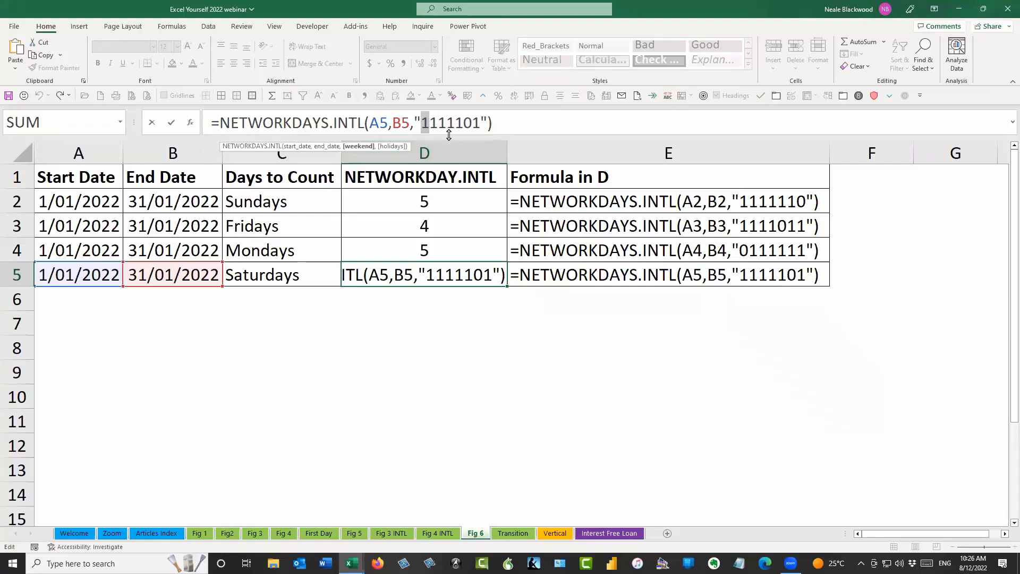
left_click_drag(472, 122, 481, 123)
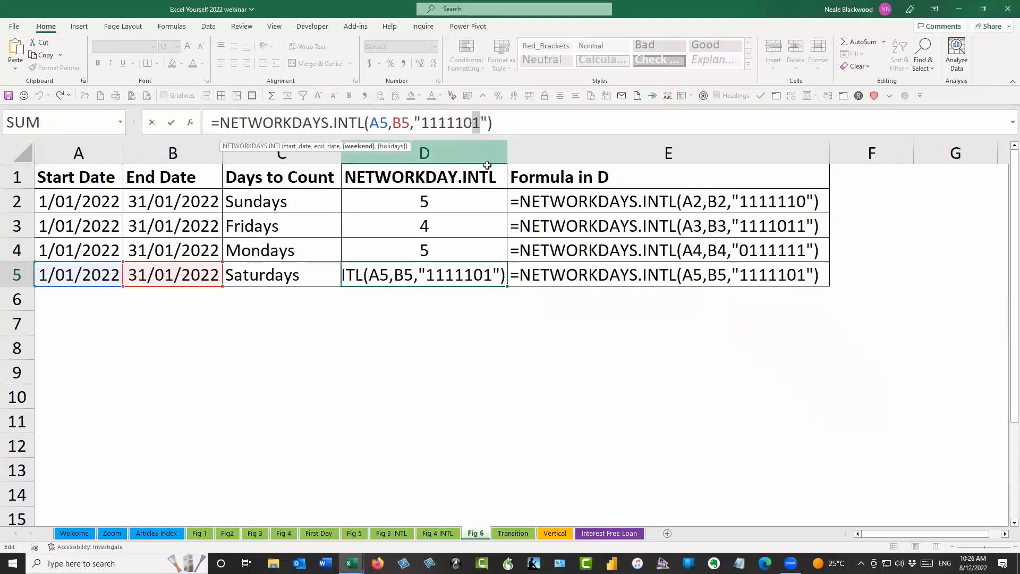
key("Escape")
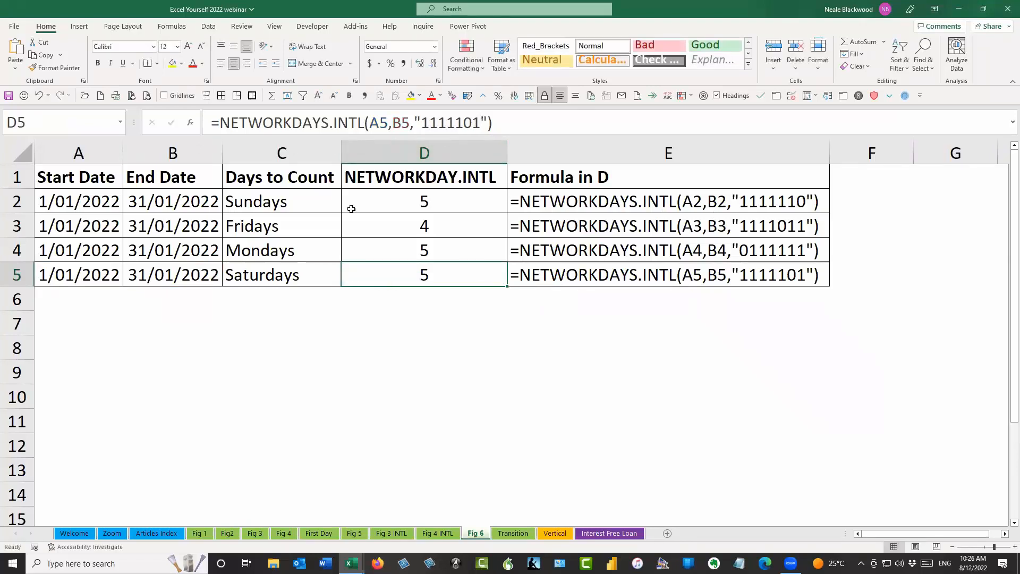
On the Transition sheet, enter the current date, 8/12/2022, as a fixed value in the Today cell A2
left_click(425, 204)
key("ctrl+Page_Down")
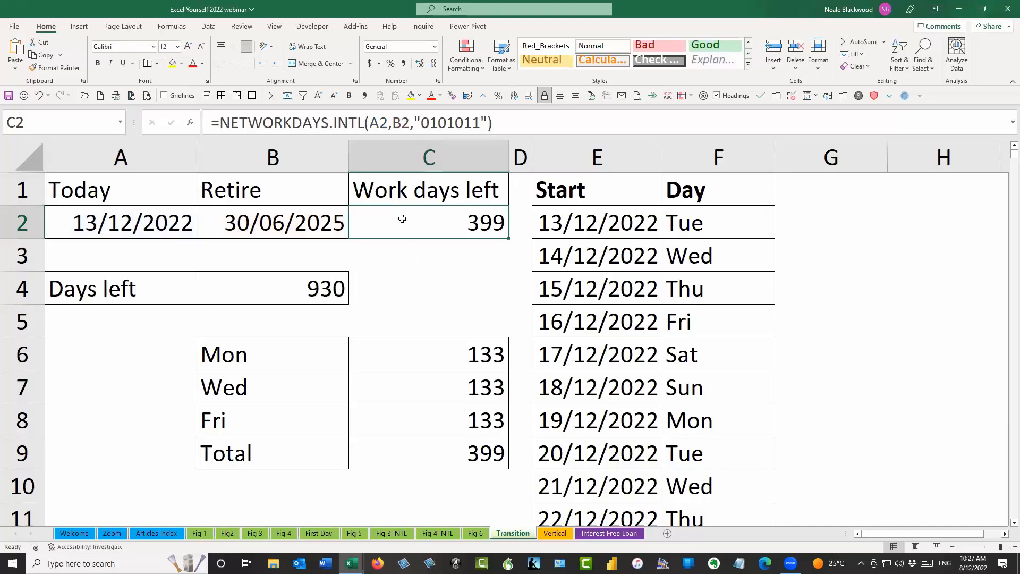
left_click(144, 223)
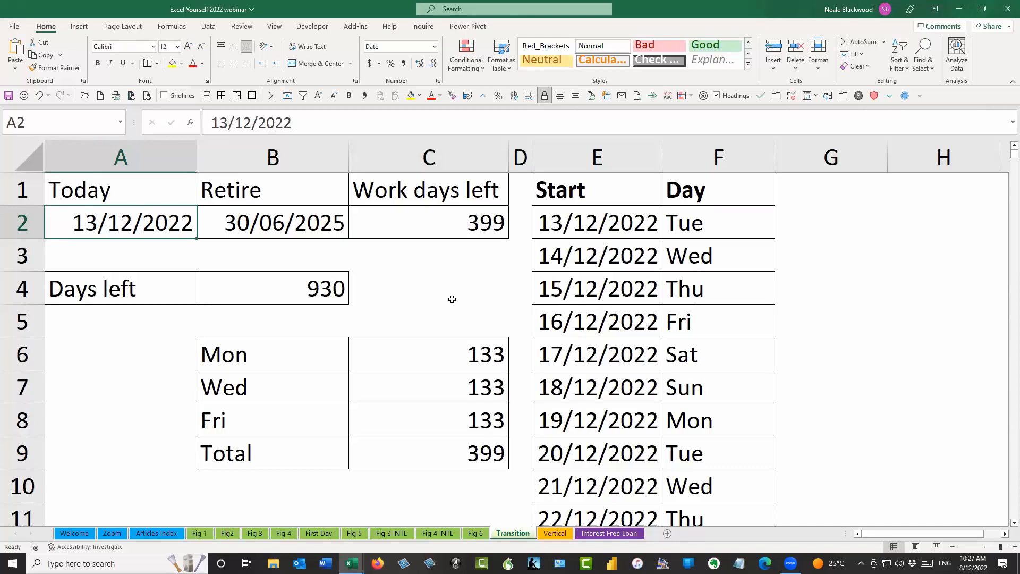
key("ctrl+semicolon")
key("Return")
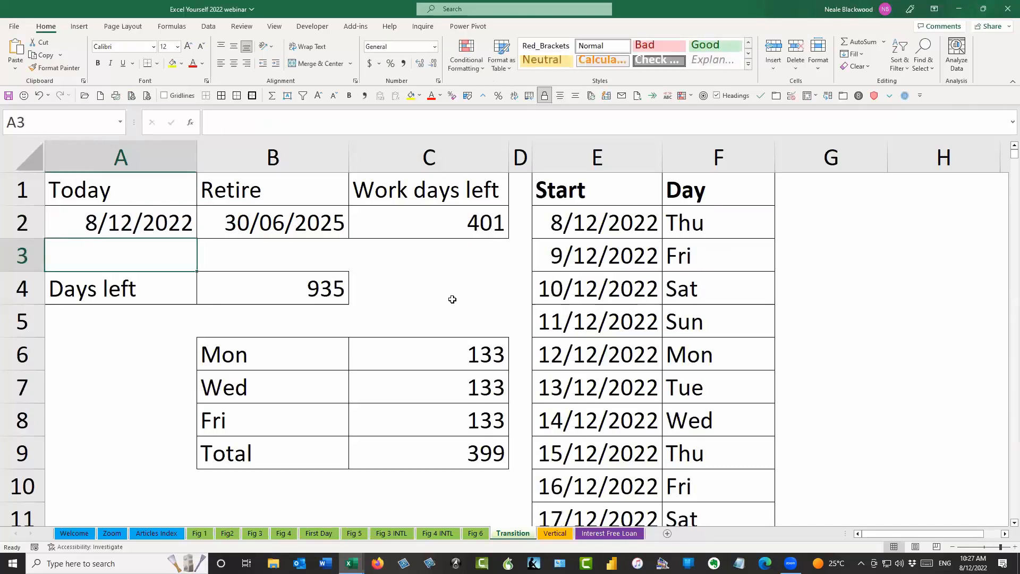
Check the formulas behind the first Start dates in E2:E3 and the first Day cell F2
key("Up")
key("Right")
key("Right")
key("Right")
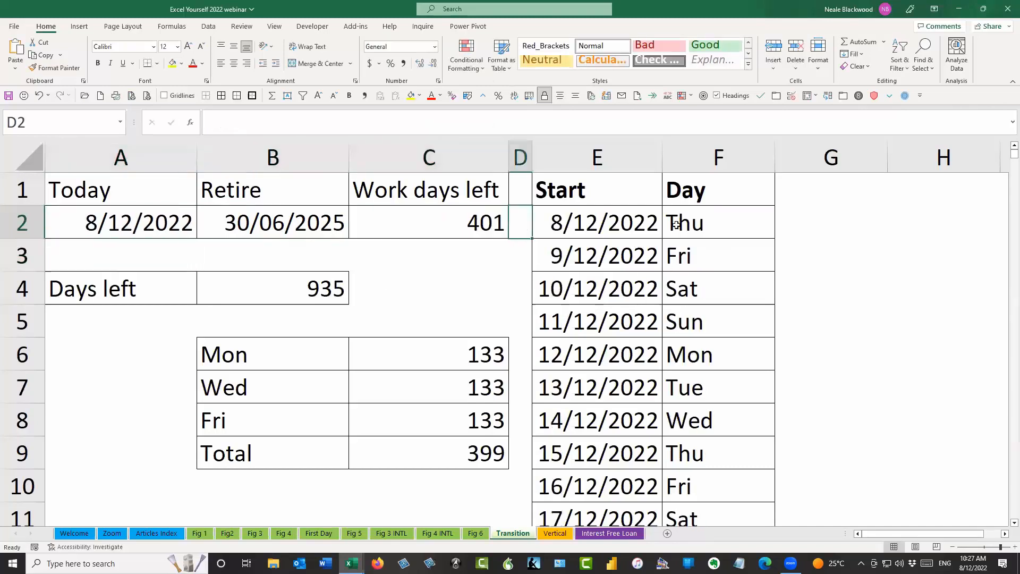
left_click(652, 223)
left_click(650, 264)
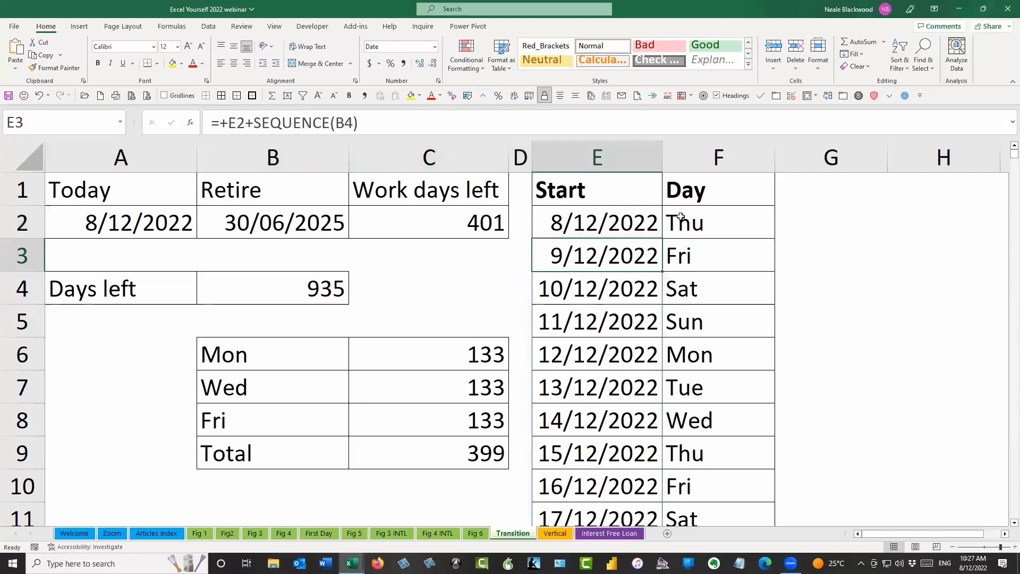
left_click(715, 221)
Change the formula in F3 to =TEXT(E3#,"ddd") and clear the old Day formulas from F4 down so it can spill
left_click(741, 261)
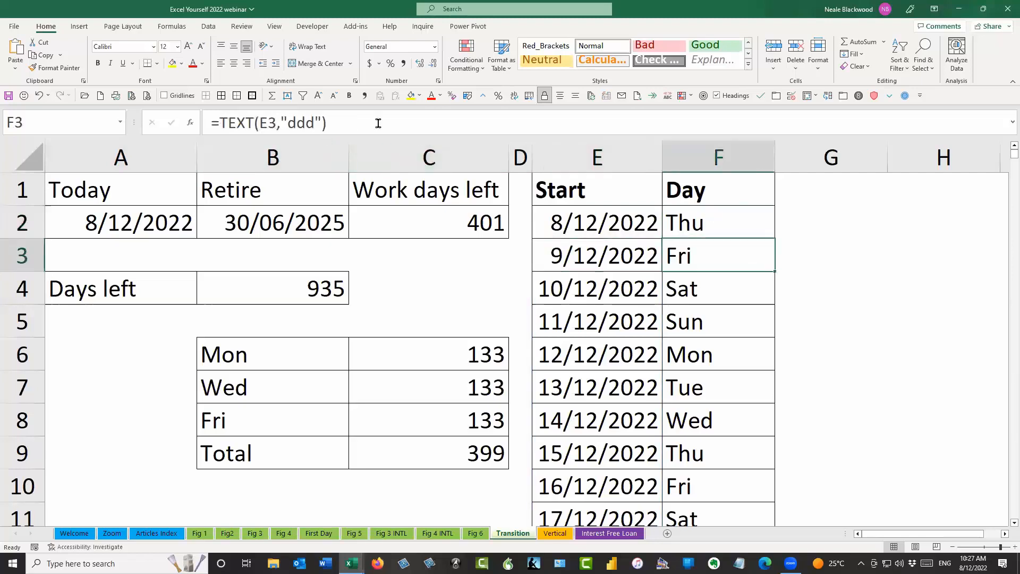
left_click(279, 123)
type("#")
key("Return")
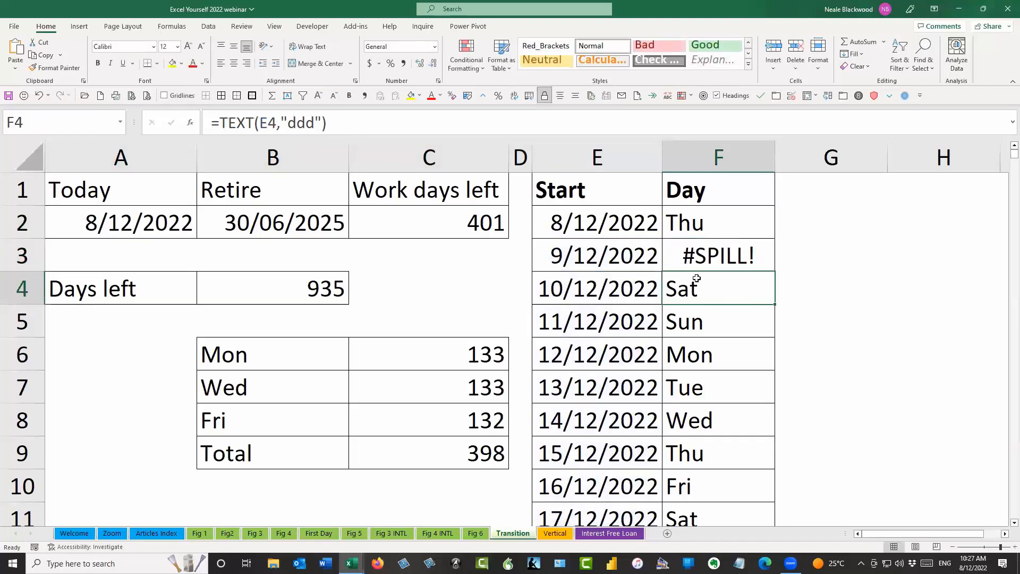
key("ctrl+shift+Down")
key("ctrl+BackSpace")
key("Delete")
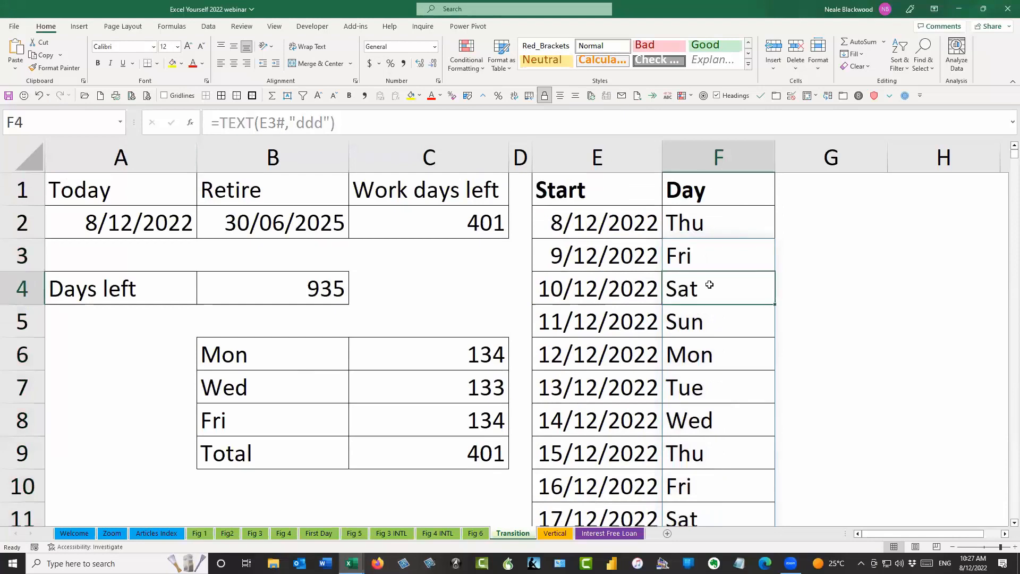
Check how far the spilled Day column extends by going to its end and back to the start
key("ctrl+Down")
key("Up")
key("ctrl+Up")
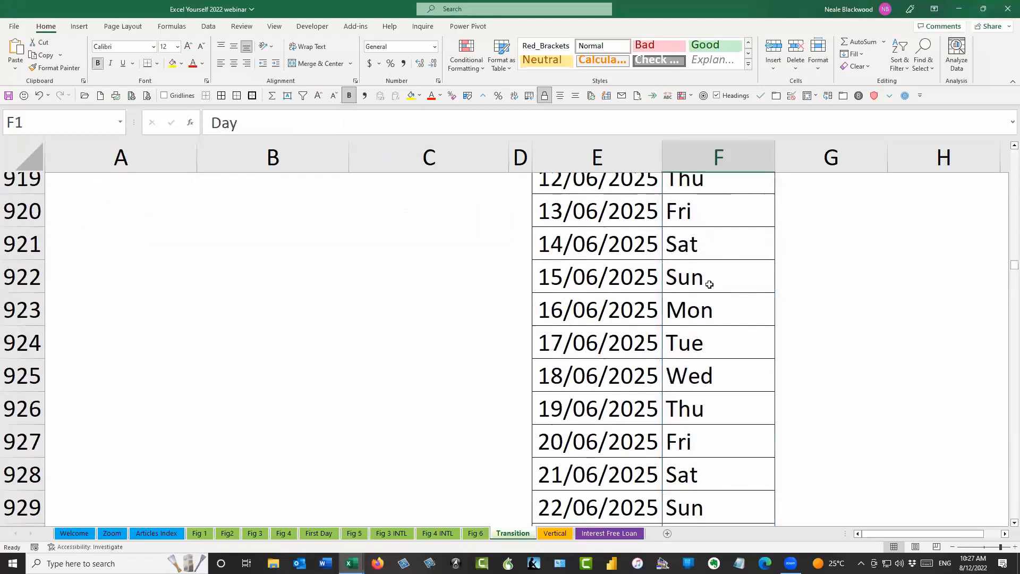
key("Down")
key("Down")
Examine how the Start dates are built from =+A2 in E2 and the SEQUENCE formula in E3, alongside the Retire date in B2
left_click(639, 255)
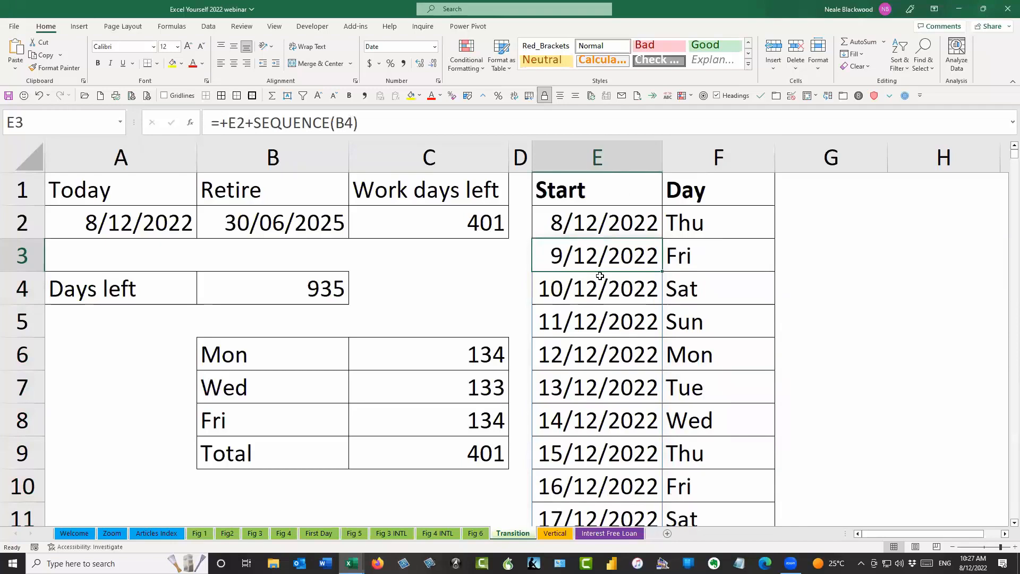
left_click(603, 222)
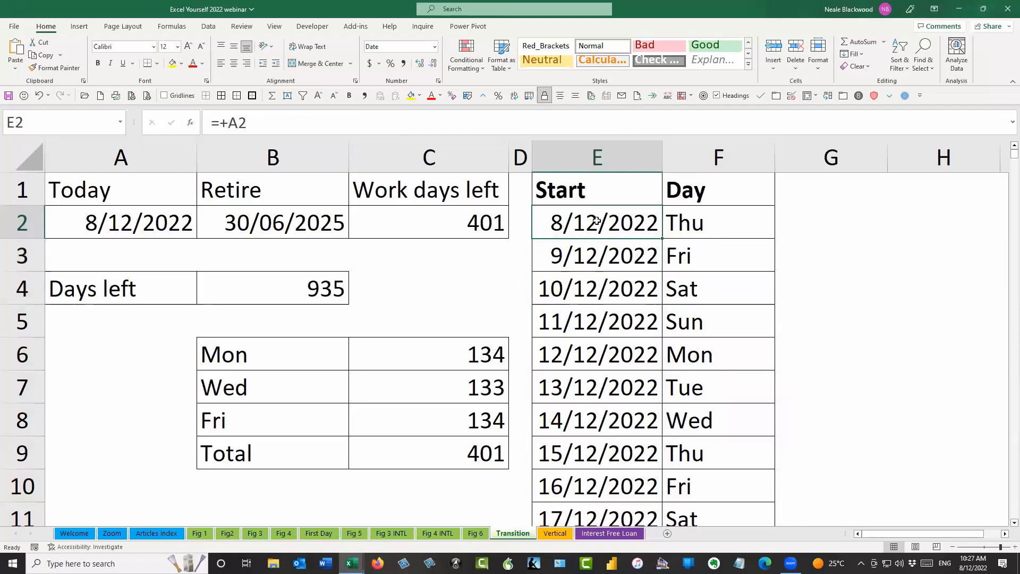
left_click(271, 225)
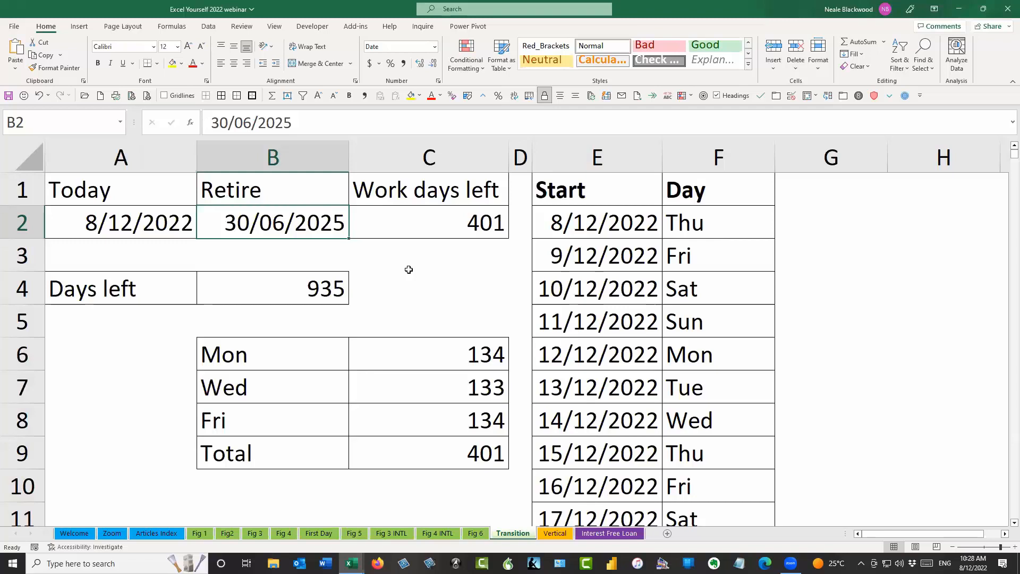
left_click(637, 218)
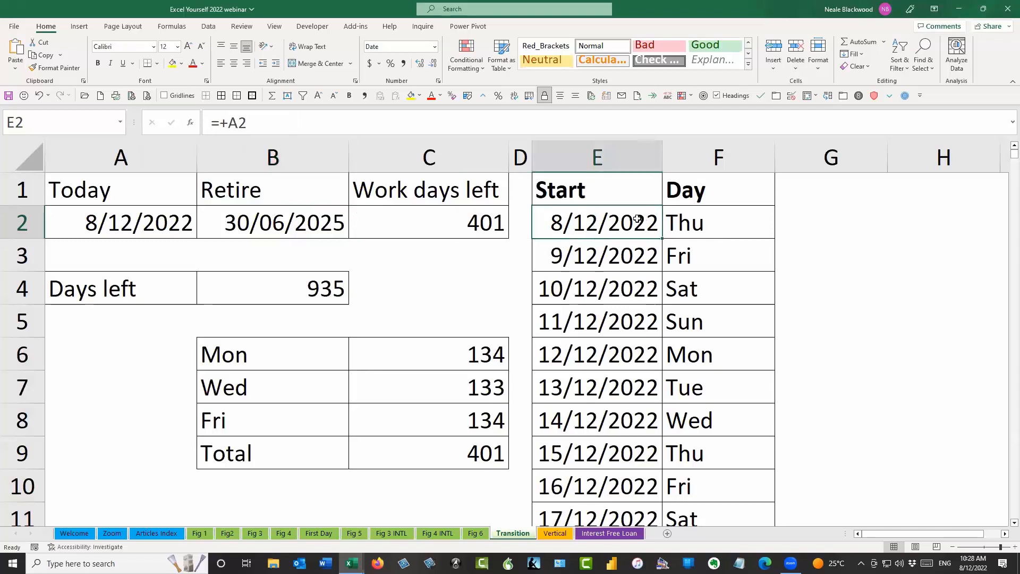
left_click(633, 252)
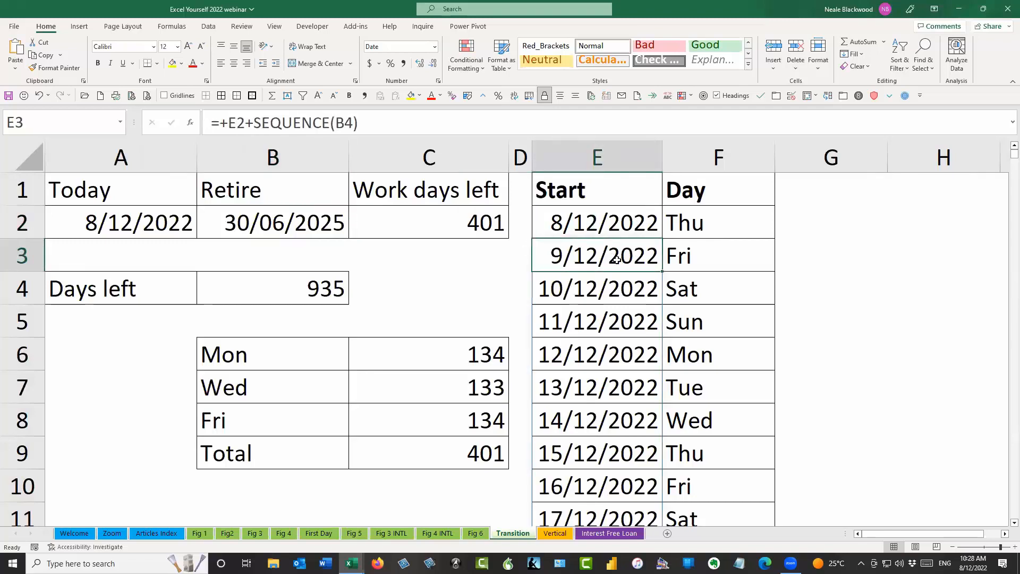
left_click(618, 221)
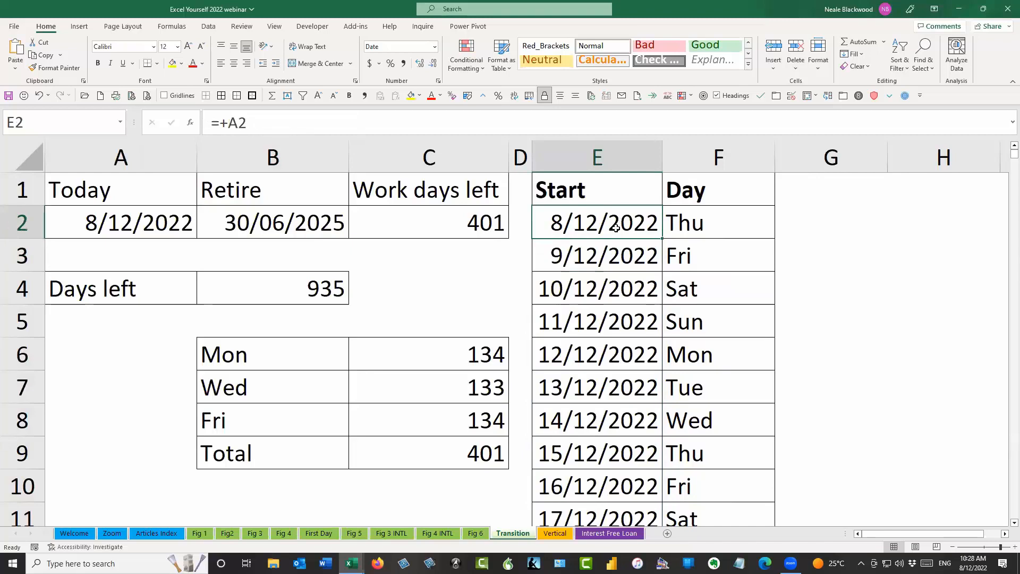
left_click(602, 258)
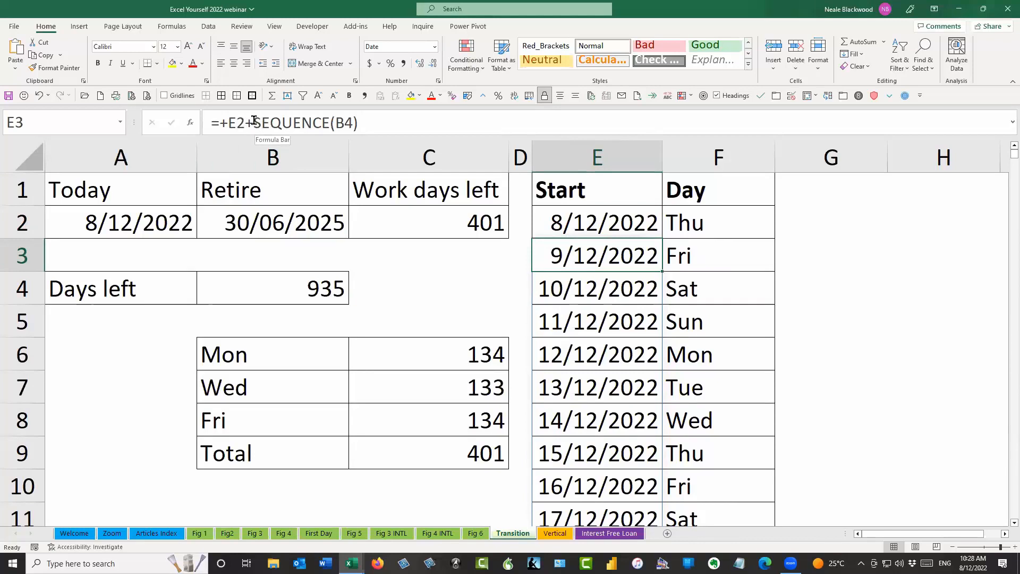
Examine the SEQUENCE(B4) part of the Start formula in E3 and the spilled date cells beneath it
left_click_drag(253, 122, 359, 123)
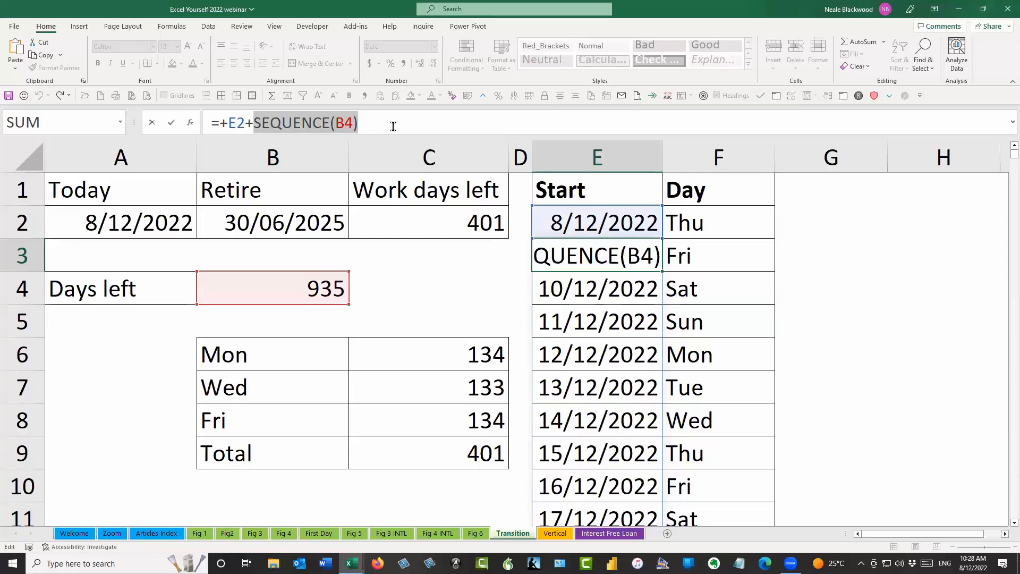
key("Escape")
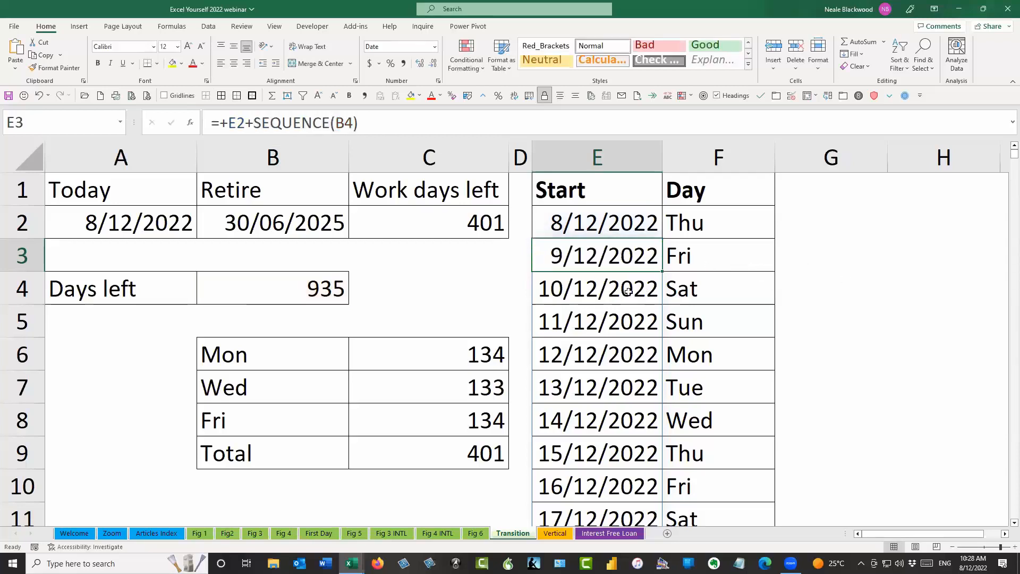
key("Down")
key("Down")
key("Down")
left_click(624, 311)
left_click(617, 345)
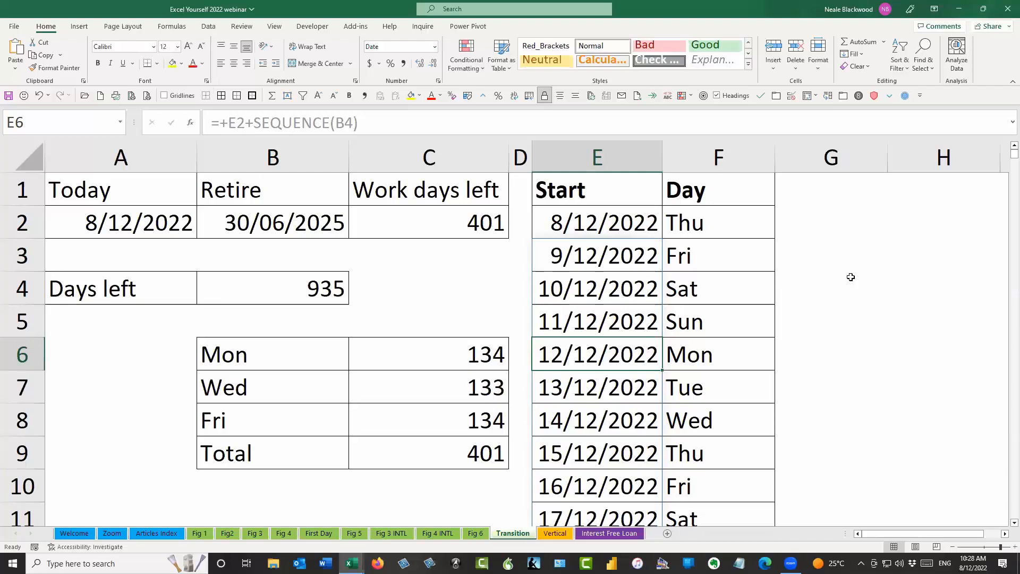
left_click(642, 257)
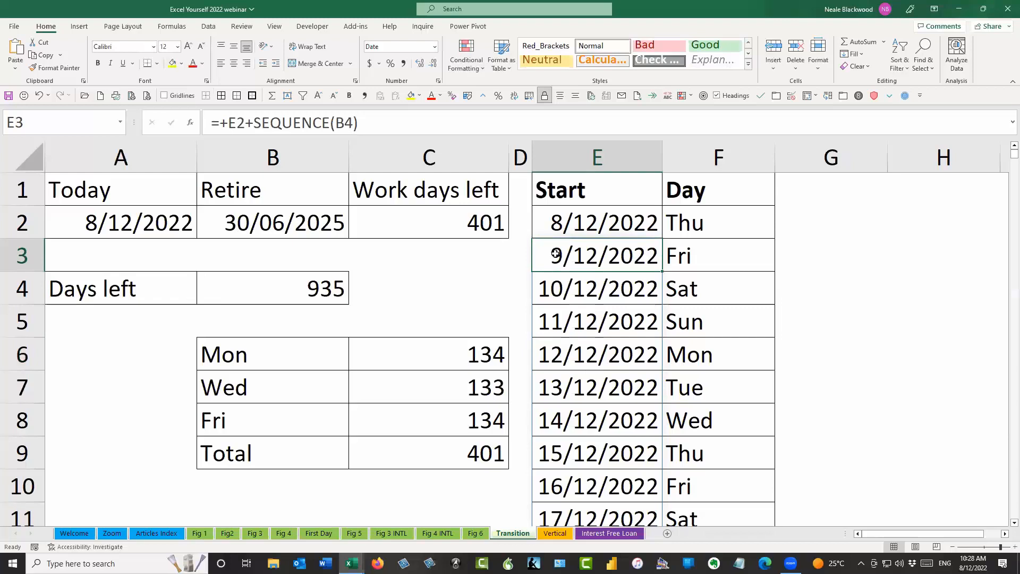
Compare the Retire date in B2 with the last dates at the end of the spilled Start column
left_click(274, 225)
left_click(599, 255)
key("ctrl+Down")
key("Down")
key("Down")
key("Up")
key("Up")
key("Up")
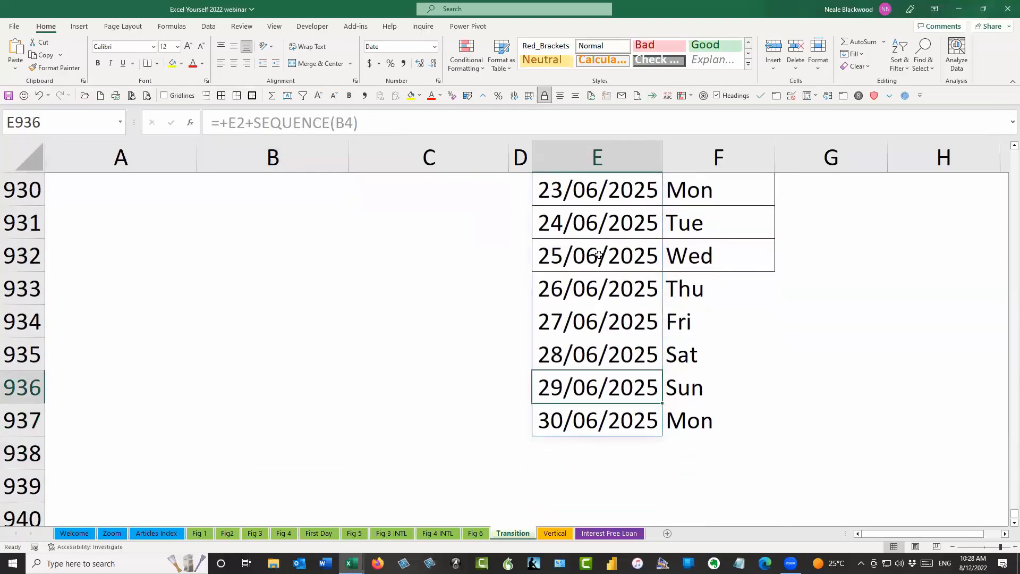
Check the end of the Day column, then examine the "ddd" format in F3's TEXT formula and the spilled cells below it
key("Right")
key("Left")
key("Right")
key("ctrl+Up")
key("Down")
key("Down")
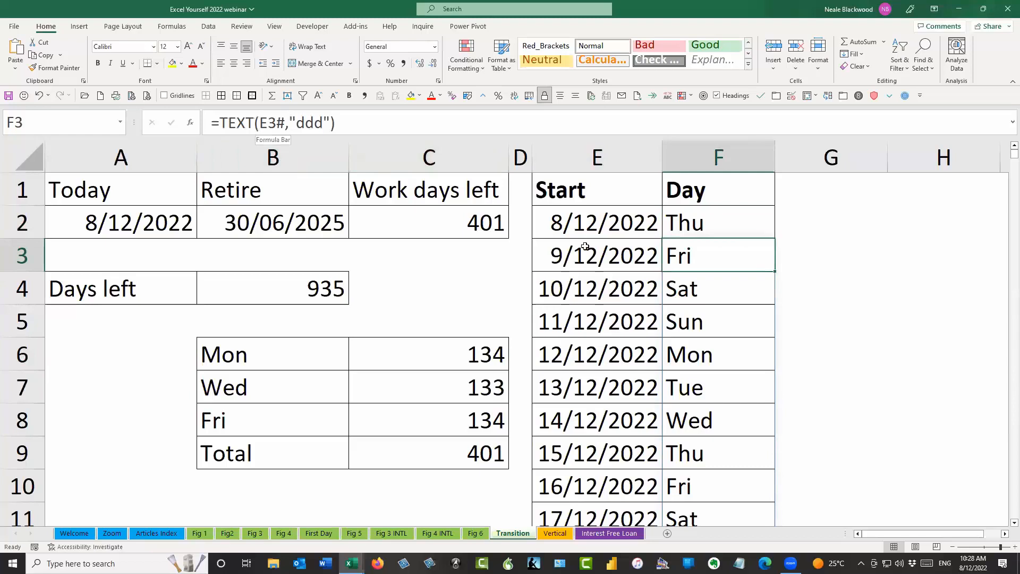
left_click_drag(291, 121, 333, 121)
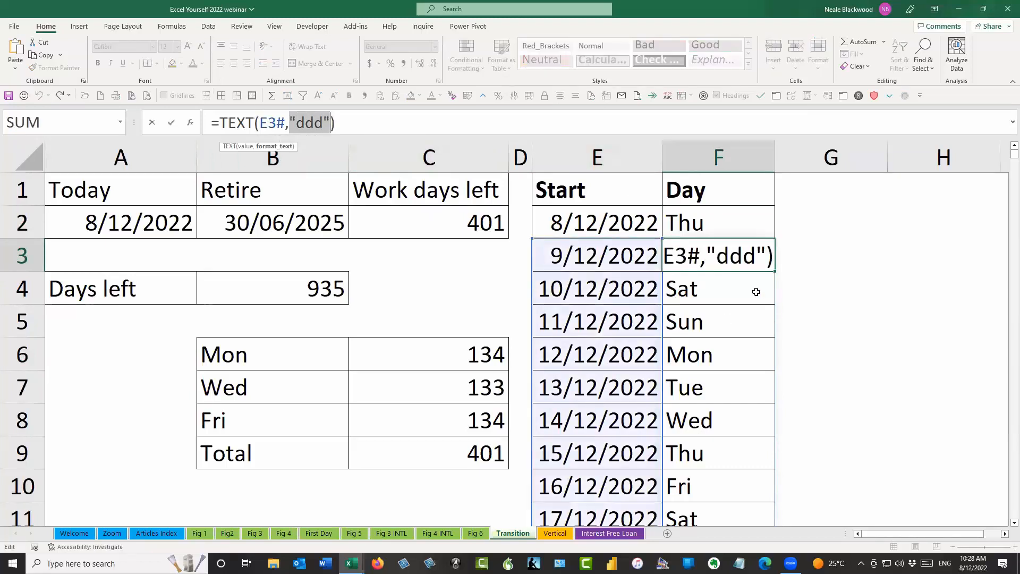
key("Escape")
left_click(700, 282)
left_click(712, 322)
left_click(711, 257)
Examine the COUNTIFS formula in C6, the Mon, Wed and Fri labels with their counts, and the Total formula in C9
left_click(458, 363)
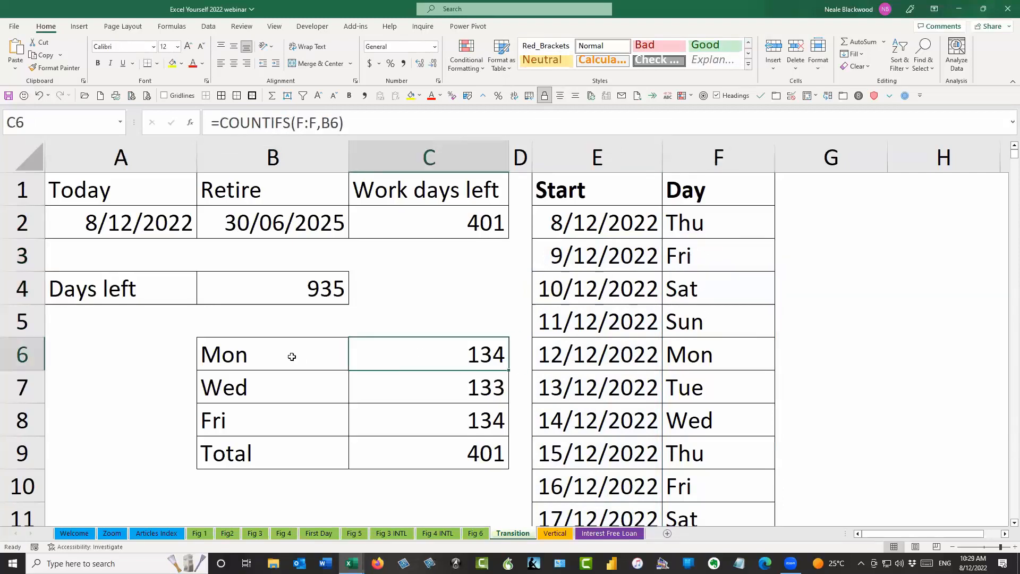
left_click(360, 122)
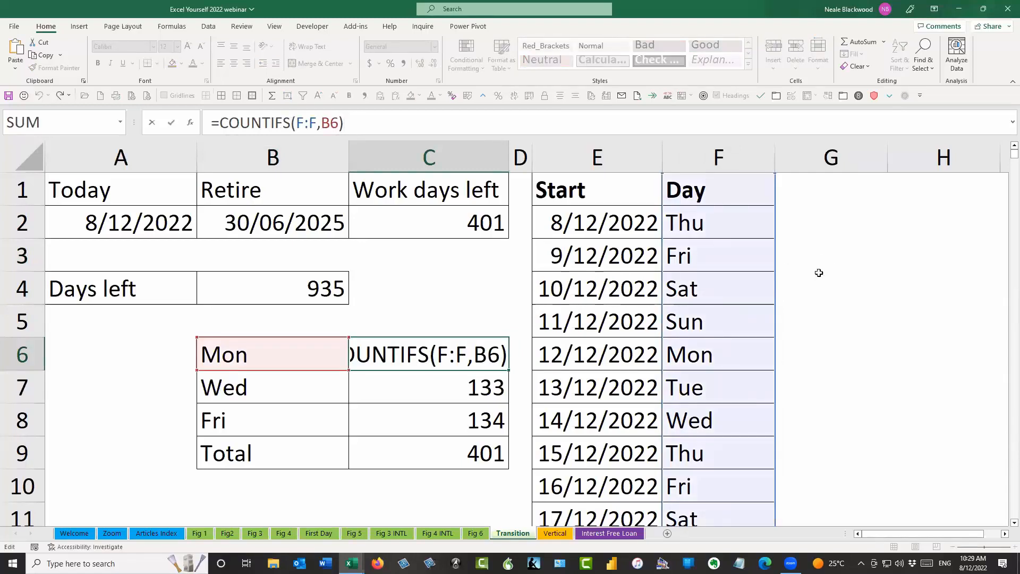
left_click(269, 355)
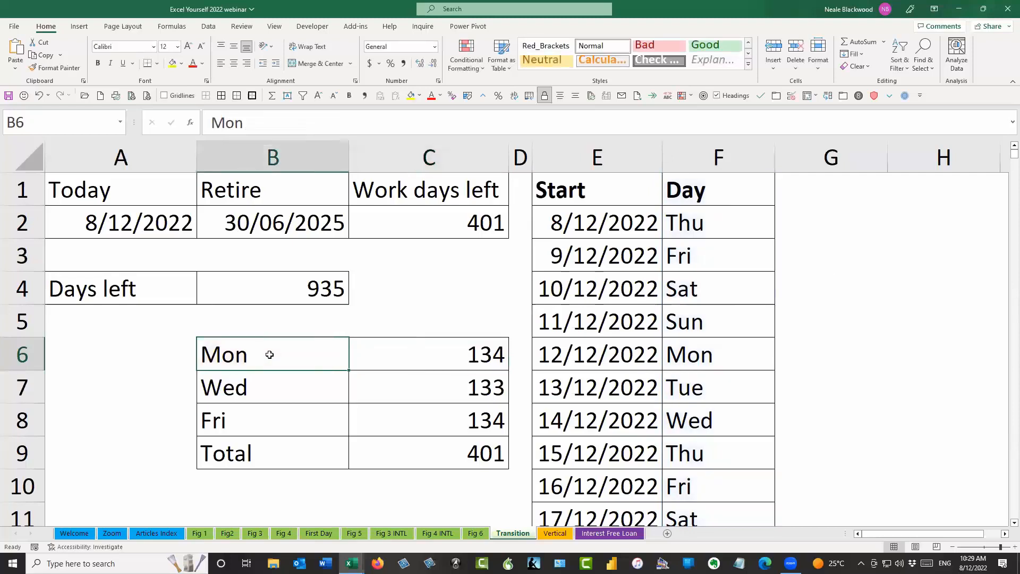
left_click(257, 386)
left_click(254, 417)
left_click_drag(477, 349, 476, 420)
left_click(498, 455)
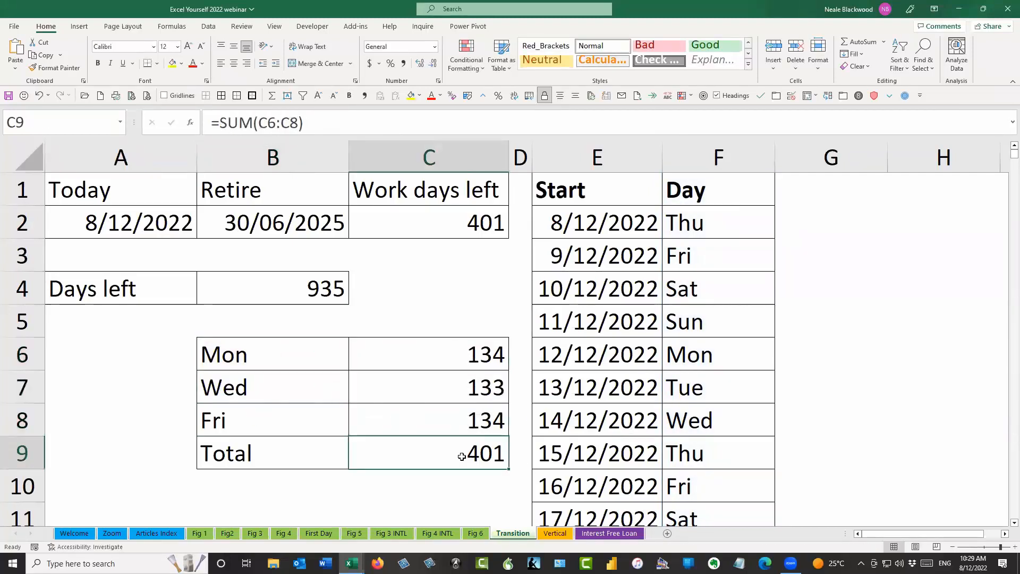
Compare the Work days left result in C2 with the Total in C9, and inspect the Days left formula in B4
left_click(471, 218)
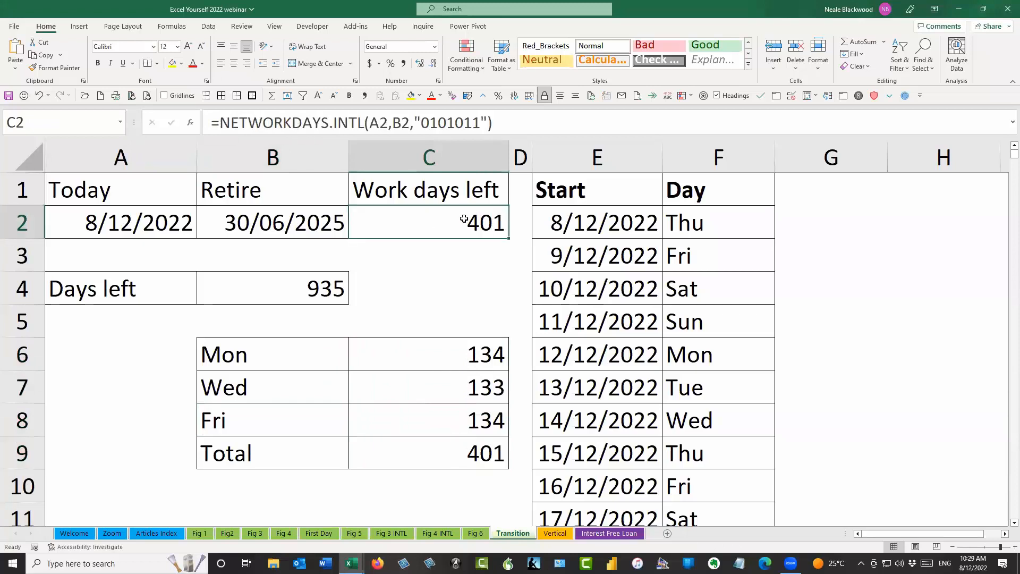
left_click(298, 287)
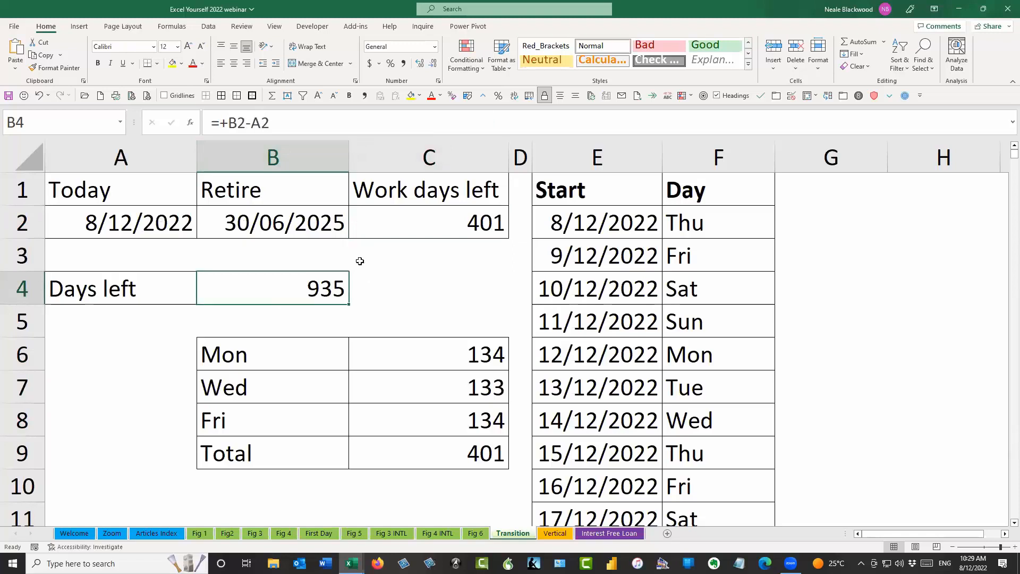
left_click(354, 123)
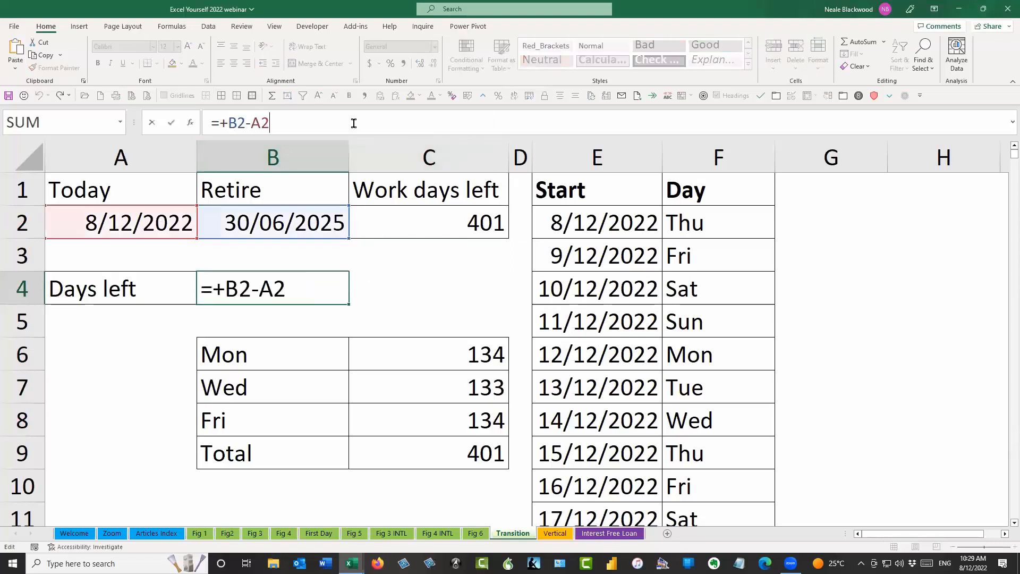
key("Escape")
left_click(402, 284)
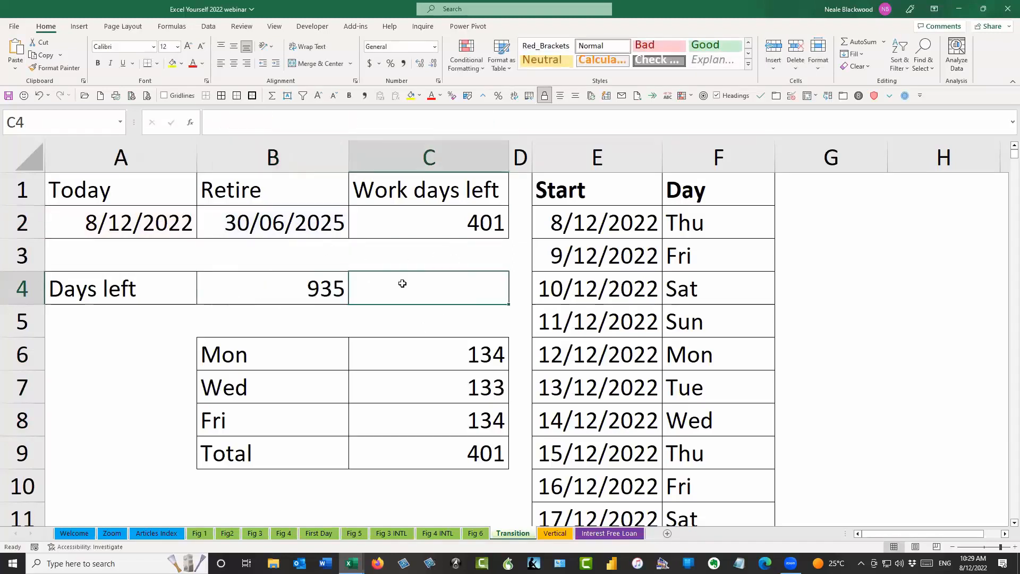
left_click(306, 281)
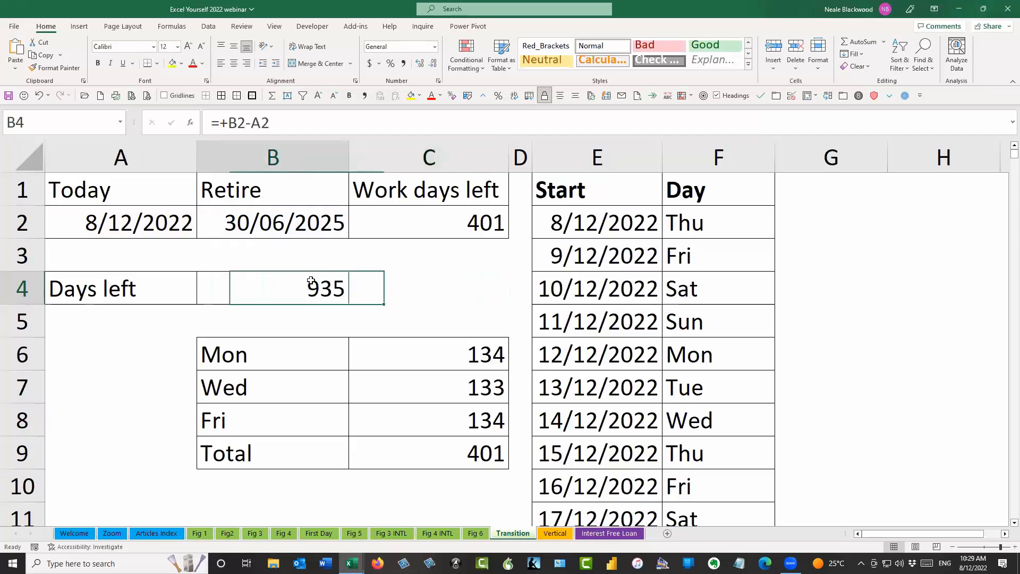
left_click(466, 457)
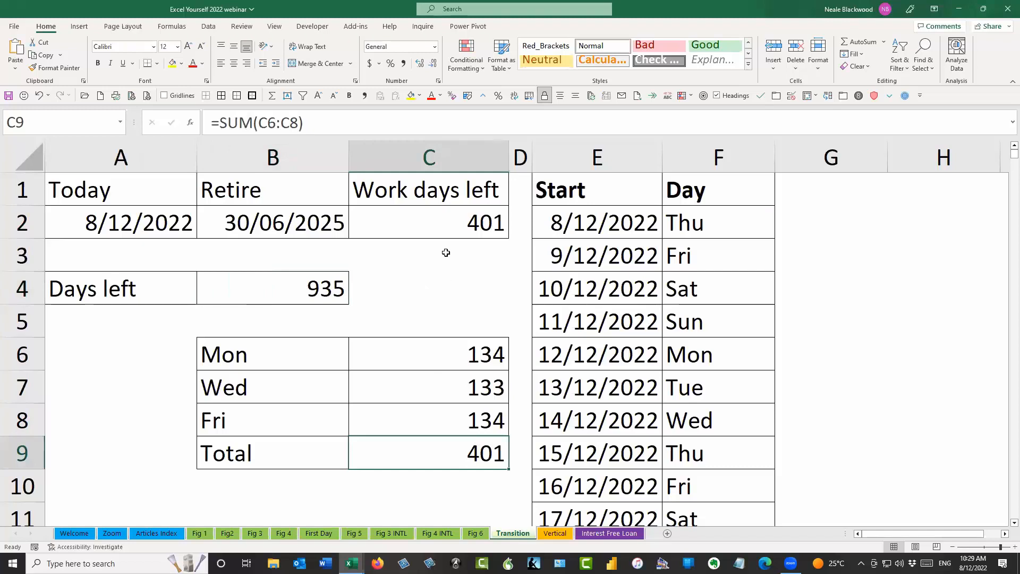
left_click(445, 225)
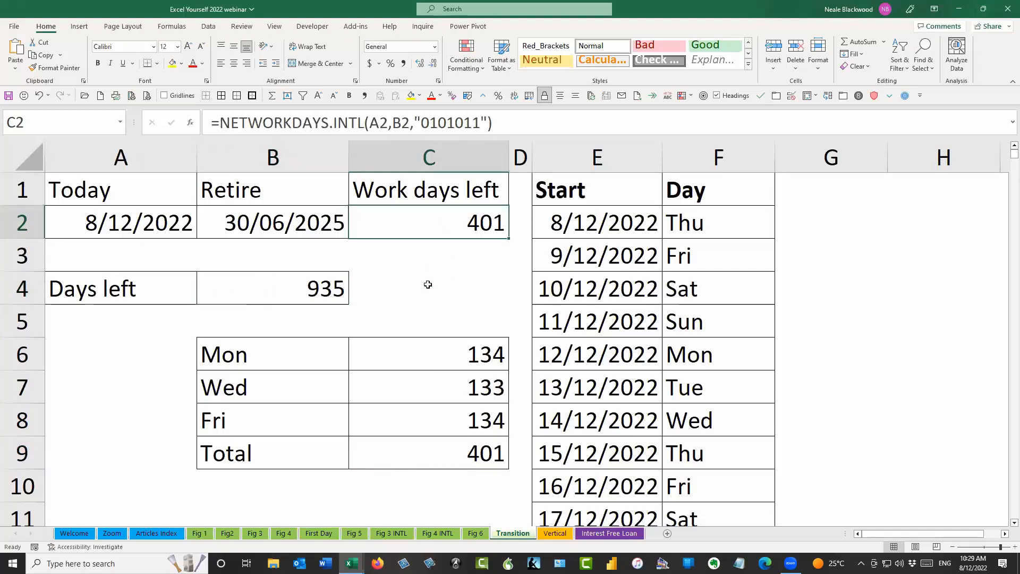
Examine the custom weekend string "0101011" in the NETWORKDAYS.INTL formula in C2
left_click(417, 123)
left_click_drag(417, 123, 488, 122)
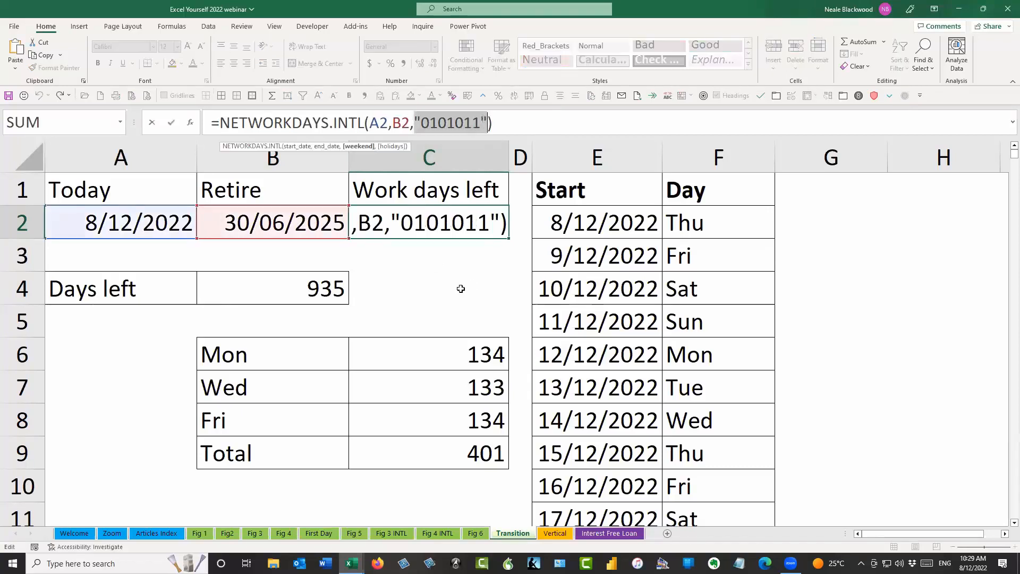
key("Escape")
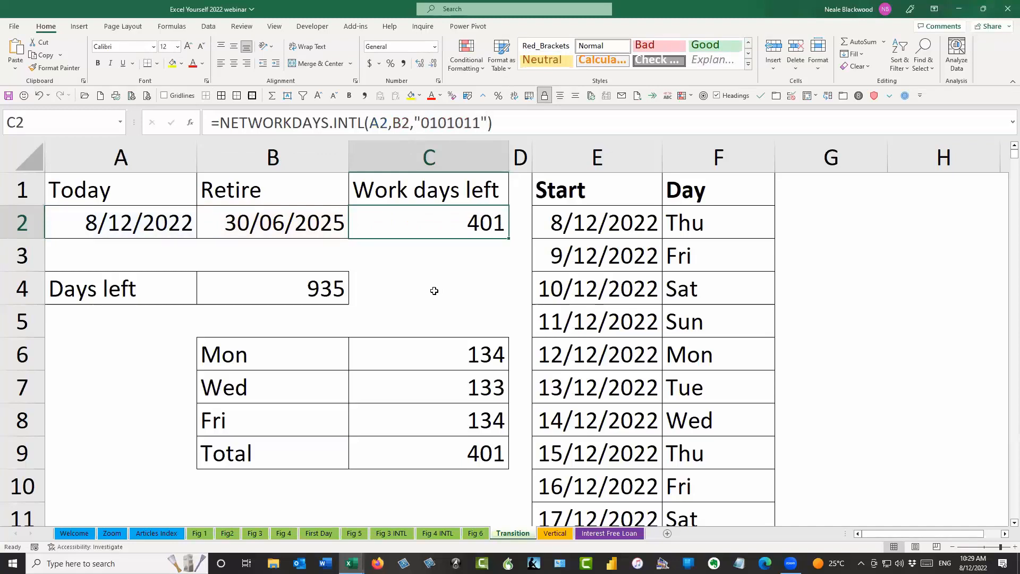
left_click_drag(416, 123, 488, 122)
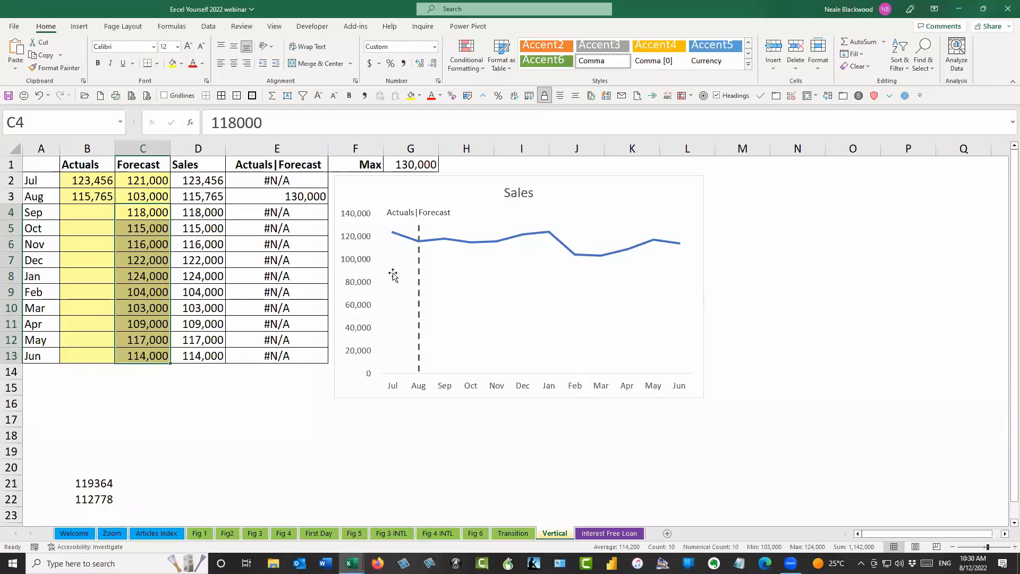
On the Vertical sheet, copy the figures in B21:B22 and paste them as values into the Sep and Oct Actuals, B4:B5
left_click_drag(95, 482, 94, 500)
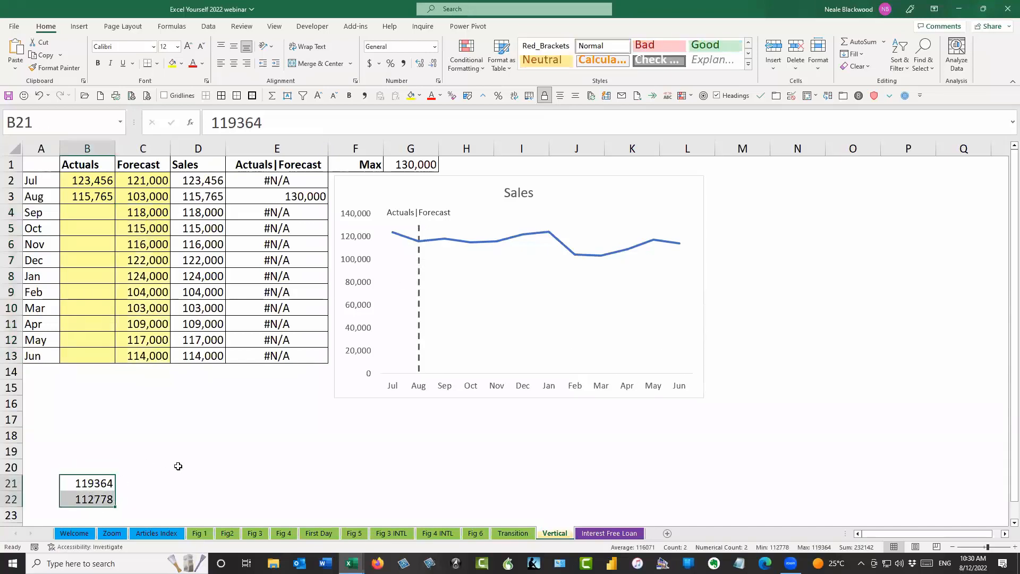
key("ctrl+c")
left_click(84, 211)
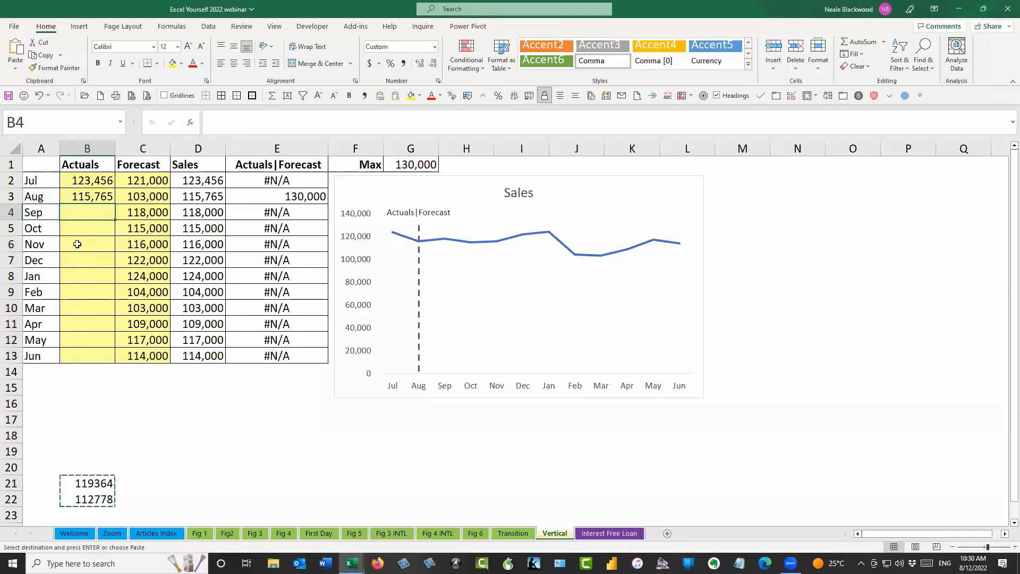
right_click(88, 212)
left_click(132, 289)
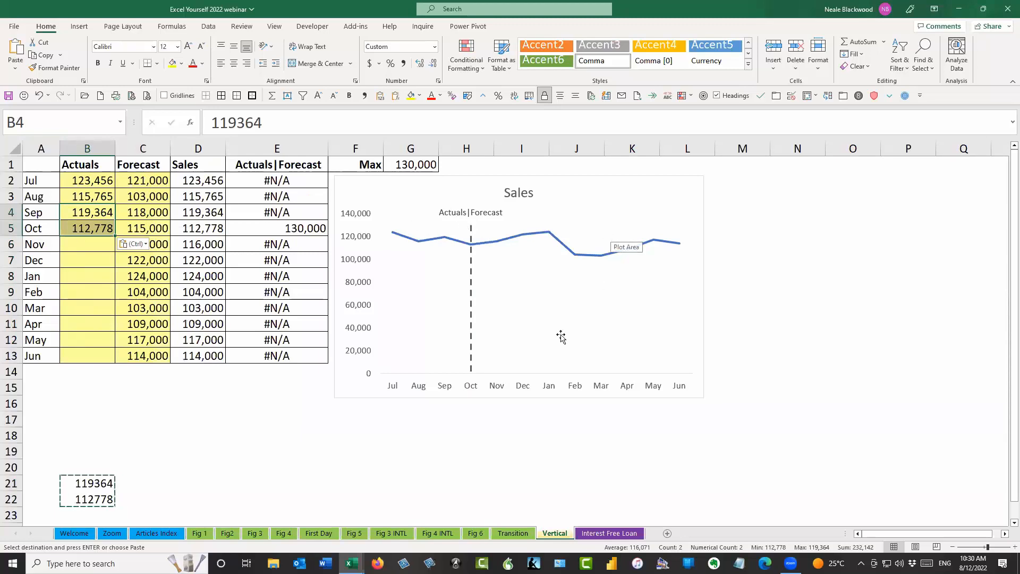
Move the Sales chart sideways so it starts near column M, and clear the pending copy selection
left_click_drag(495, 176, 840, 174)
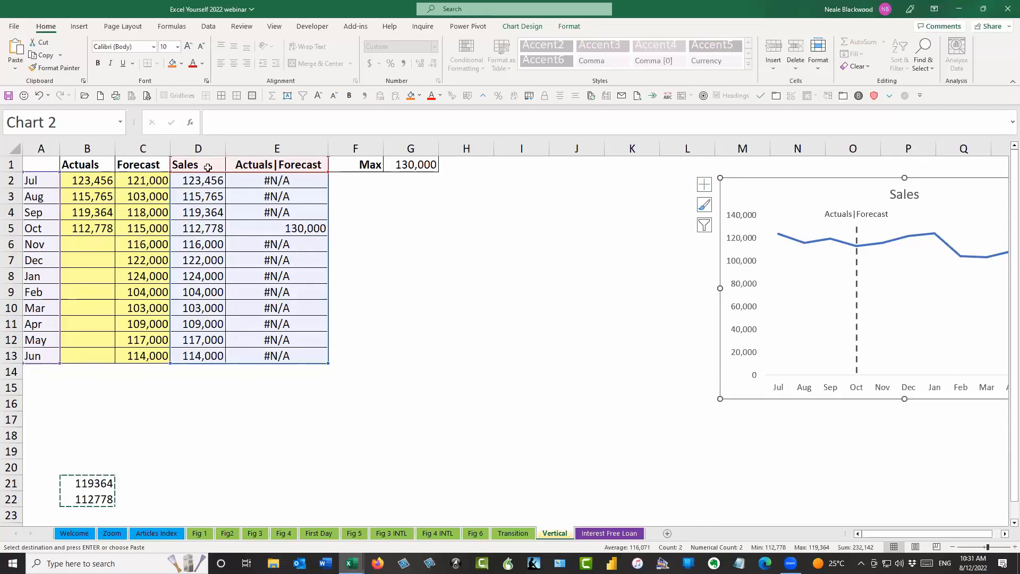
key("Escape")
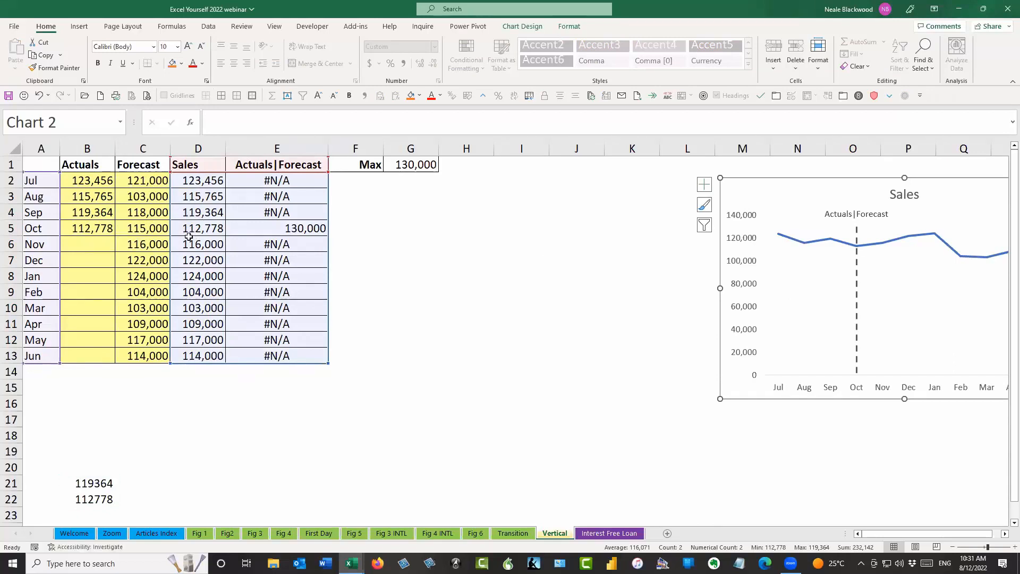
Review the Actuals and Forecast input cells and examine the IF formula in D2 that fills the Sales column
left_click_drag(88, 212, 88, 228)
left_click(87, 179)
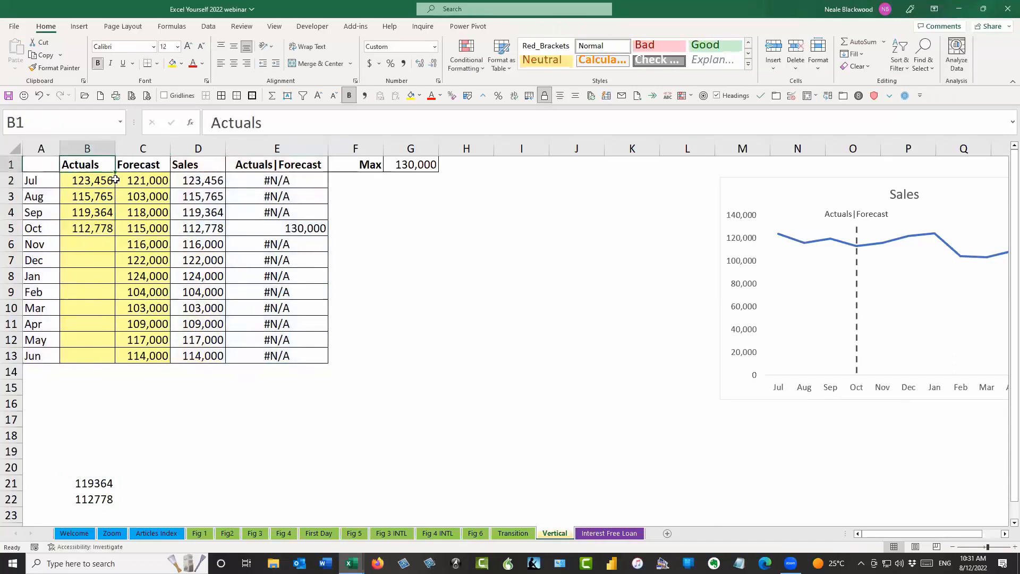
left_click_drag(106, 181, 133, 360)
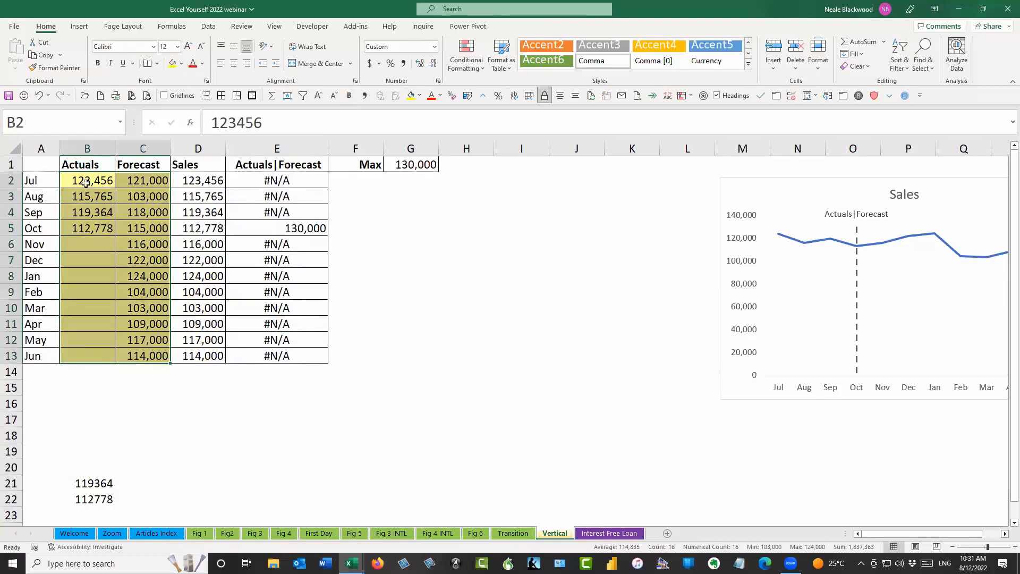
left_click(212, 179)
left_click(250, 179)
key("Left")
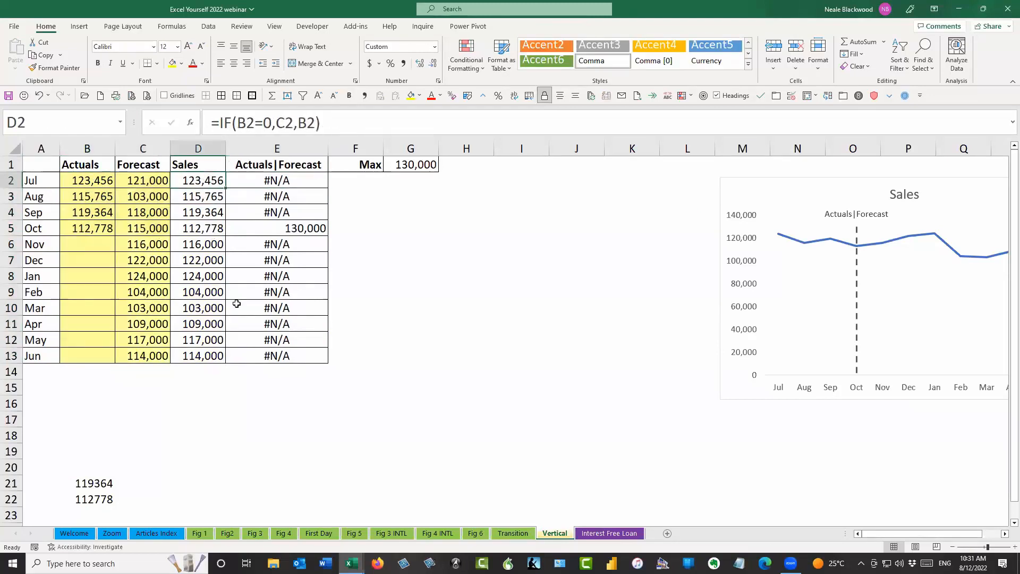
left_click(362, 123)
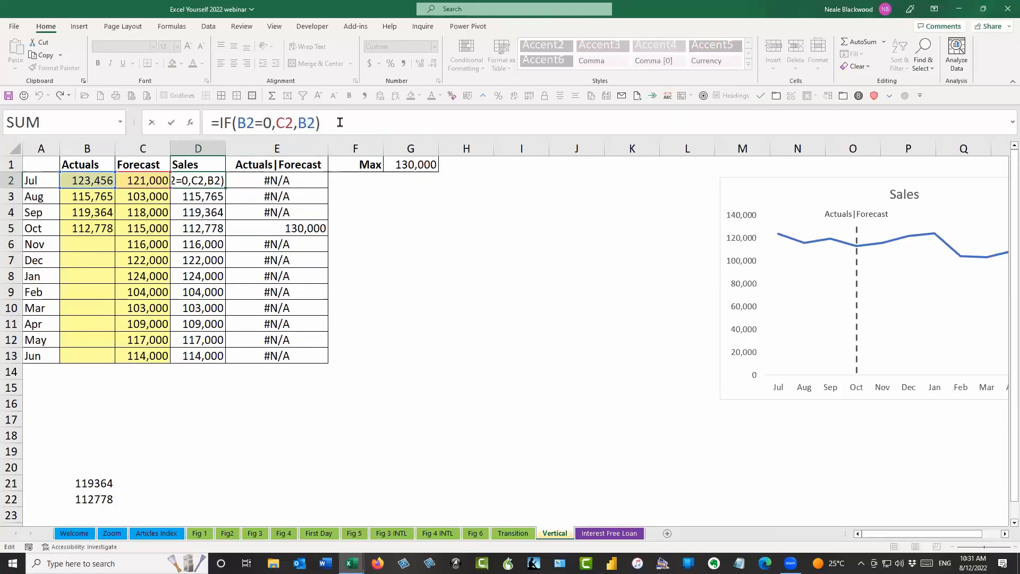
left_click(205, 181)
left_click_drag(205, 182, 220, 352)
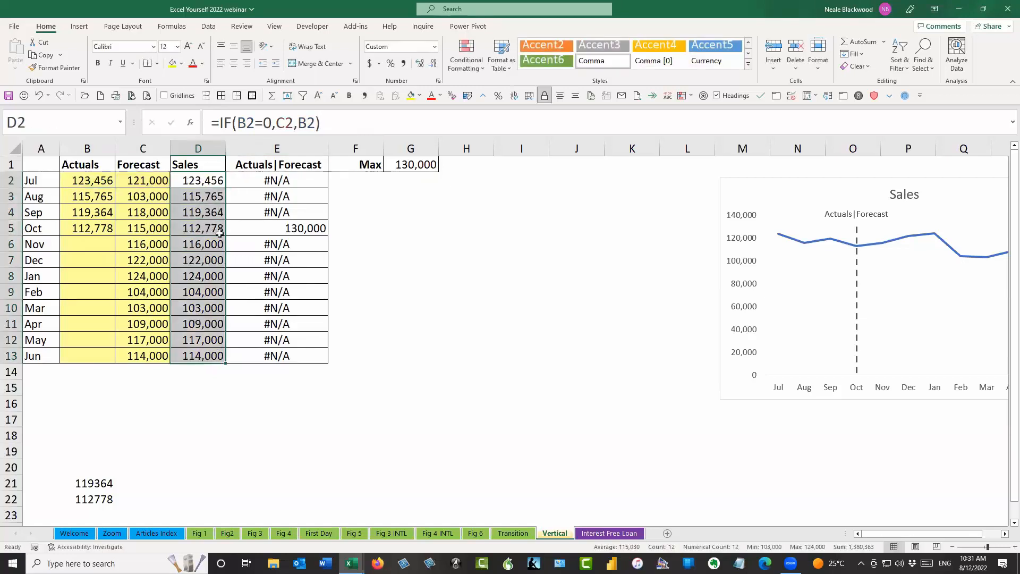
Check how Sales picks the Forecast for Nov in D6 and the Actual for Oct in D5, and review D2:D13
left_click(132, 246)
left_click(182, 244)
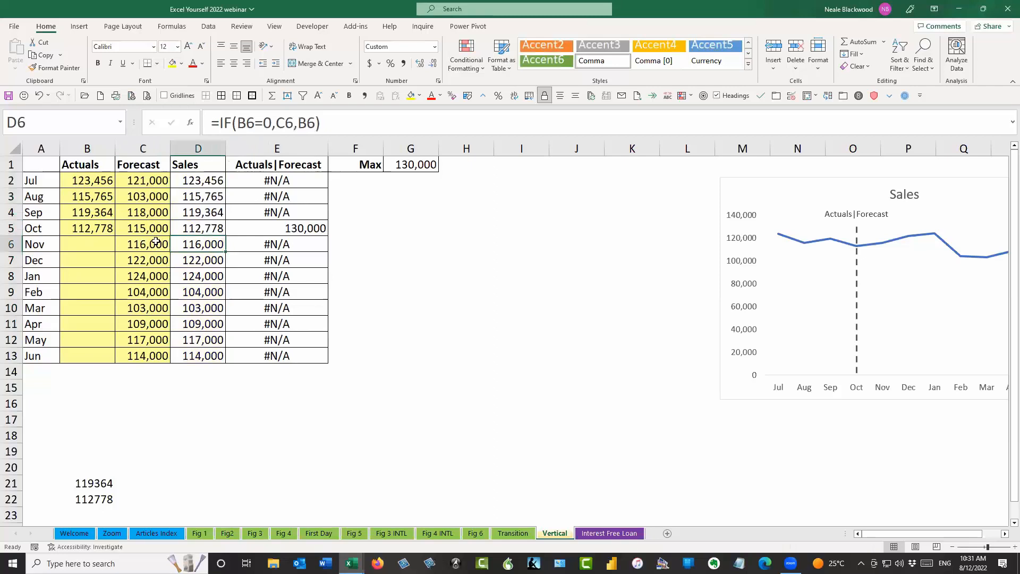
left_click(158, 241)
left_click(66, 228)
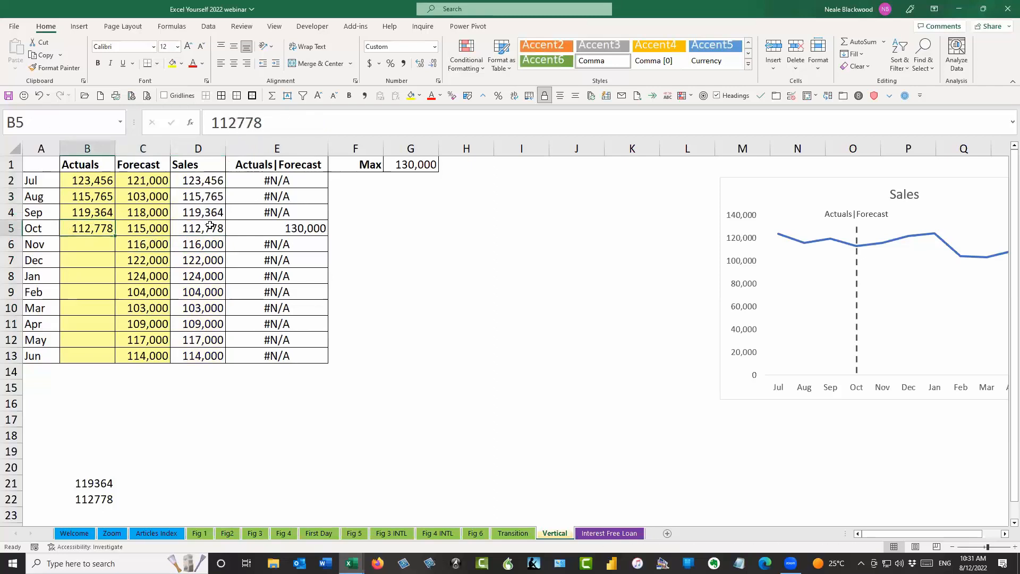
double_click(210, 228)
key("Return")
left_click_drag(218, 186, 214, 355)
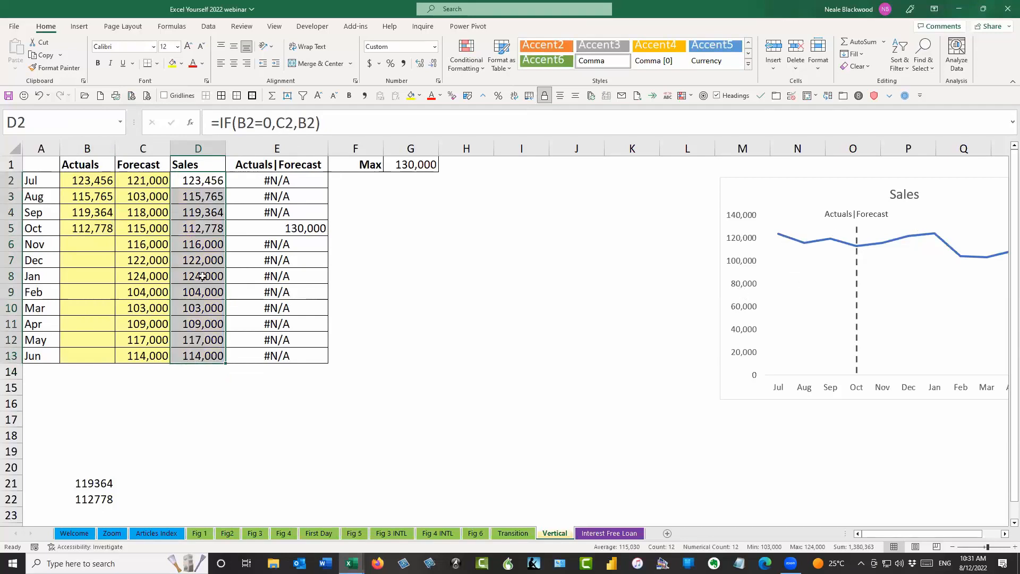
Examine the Actuals|Forecast formula in E2, including its AND test, the $G$1 result and the NA() alternative, leaving it unaltered
left_click(298, 182)
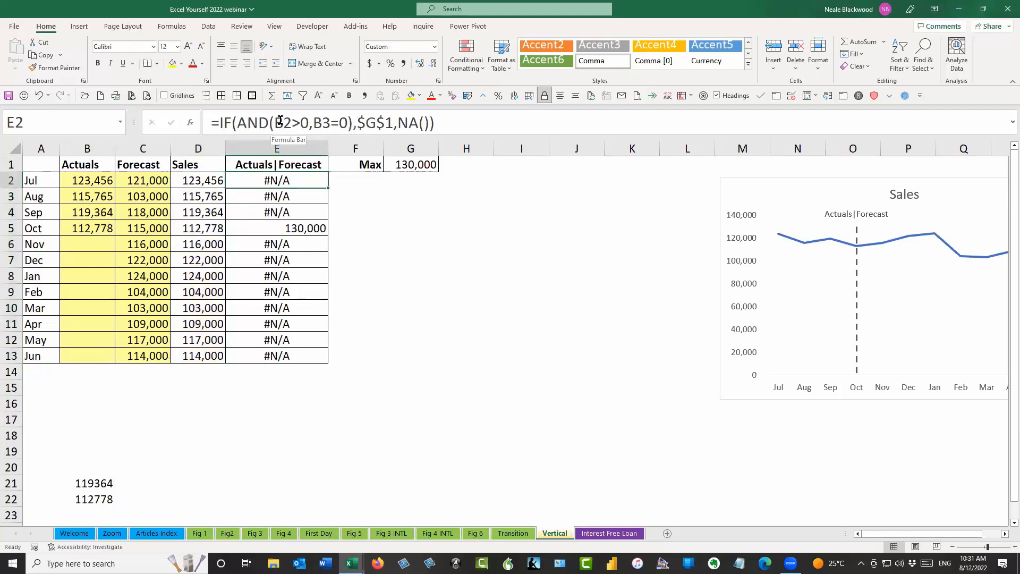
left_click(310, 123)
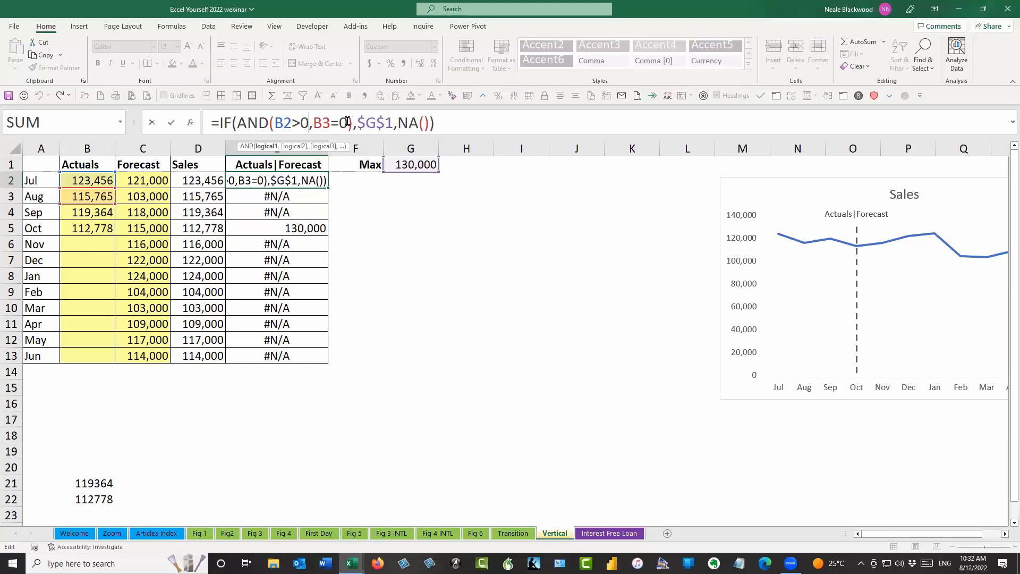
left_click_drag(356, 123, 391, 126)
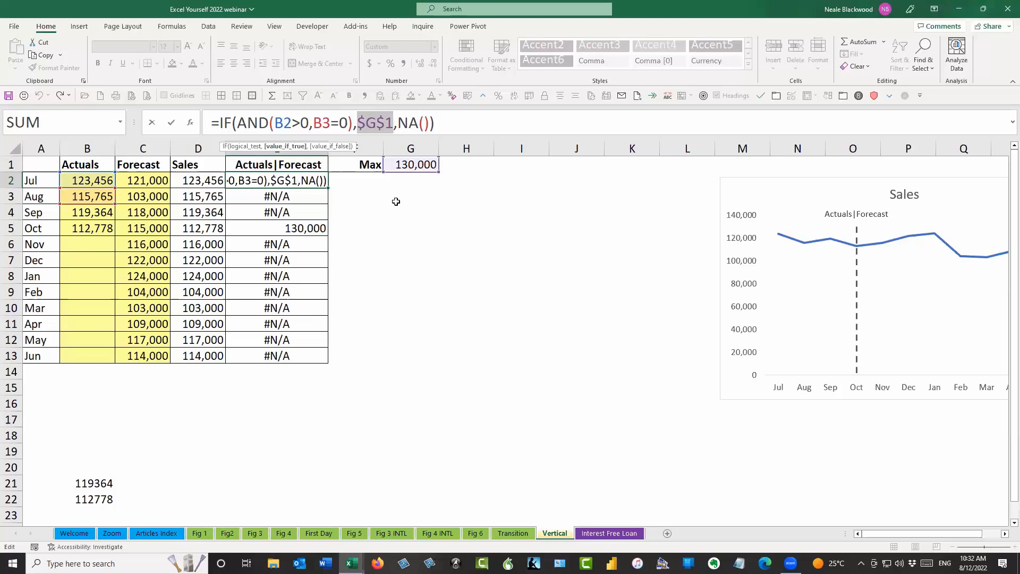
left_click_drag(398, 123, 430, 121)
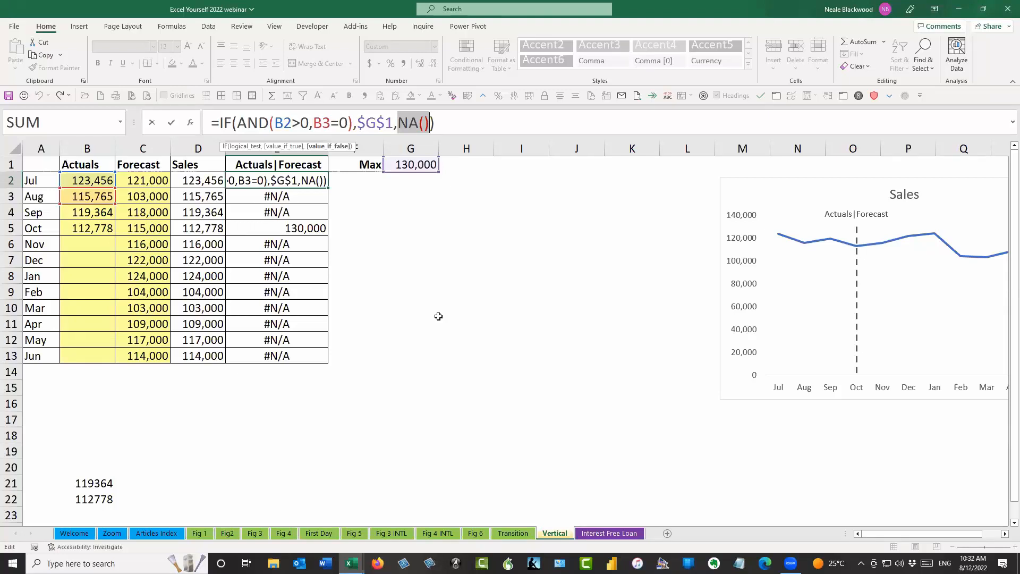
key("ctrl+Return")
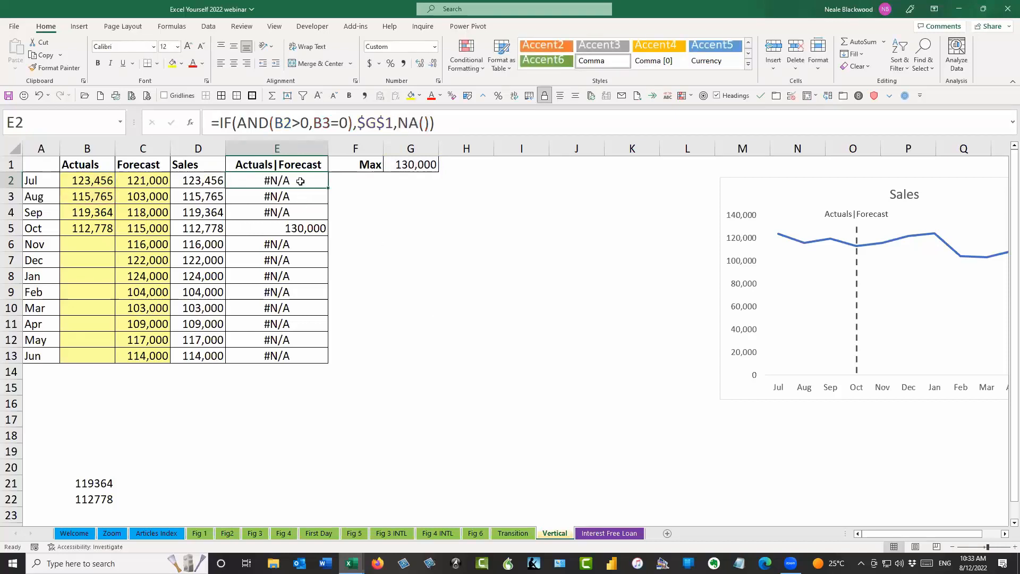
Review the Actuals|Forecast column E2:E13 and check the formula for Oct in E5
left_click_drag(298, 182, 297, 356)
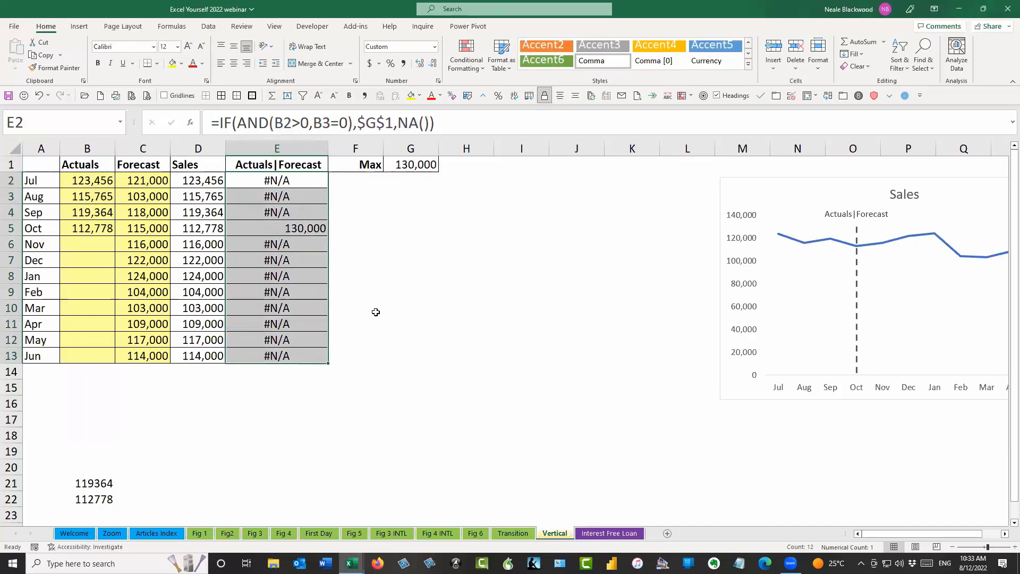
left_click(310, 185)
left_click_drag(309, 193, 313, 353)
left_click(310, 228)
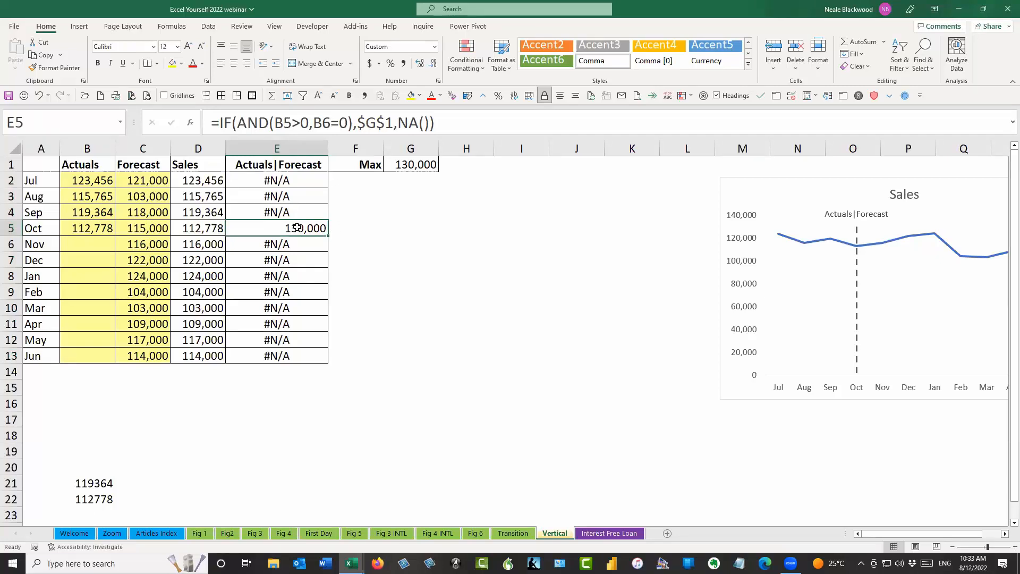
Examine the ROUNDUP and MAX formula for Max in G1, focusing on its -4 digits argument
left_click(413, 166)
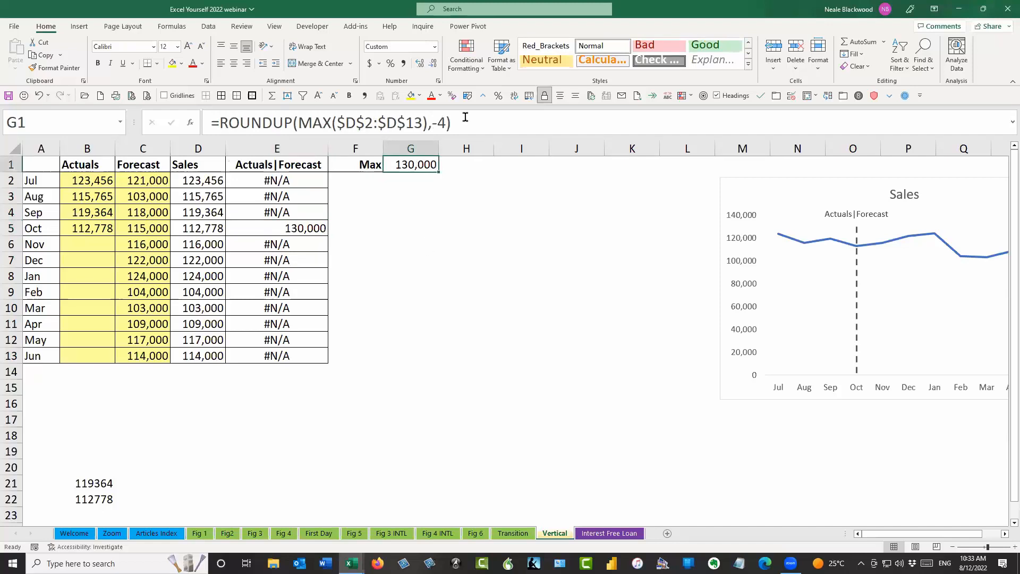
key("F2")
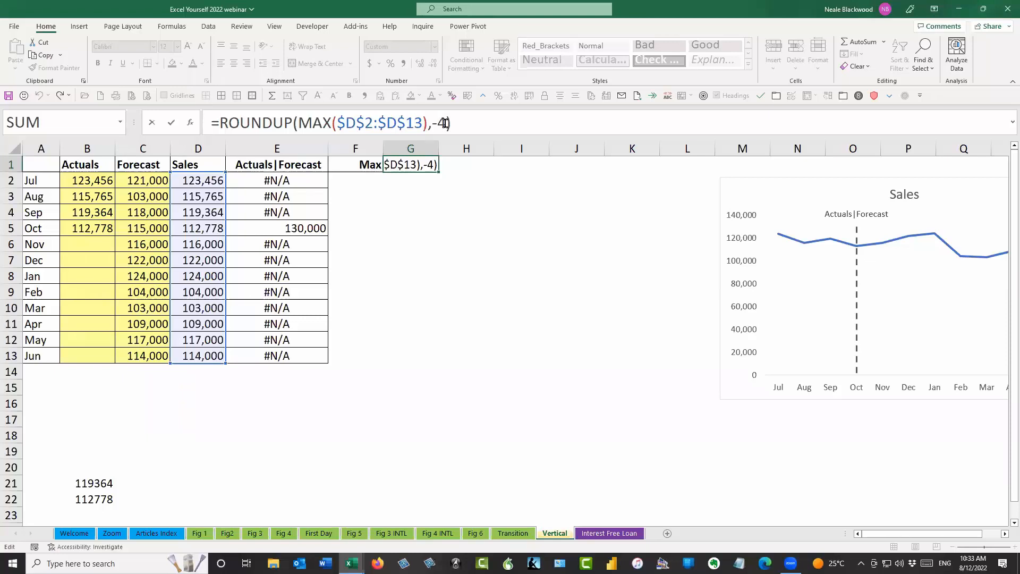
left_click_drag(446, 122, 447, 123)
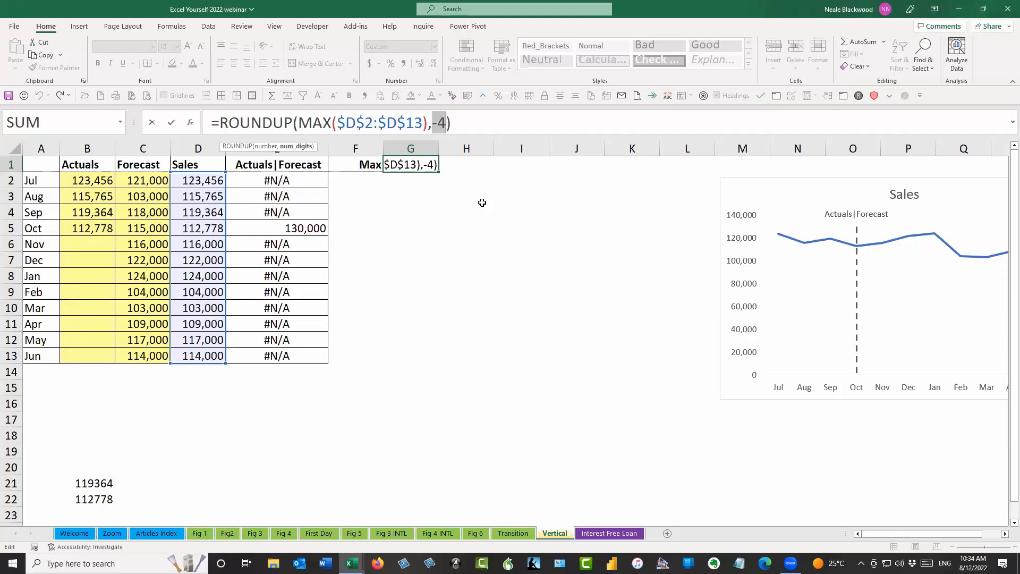
Close the ROUNDUP formula in G1 and review the IF formulas in the Actuals|Forecast column, E2:E13
key("Return")
key("Up")
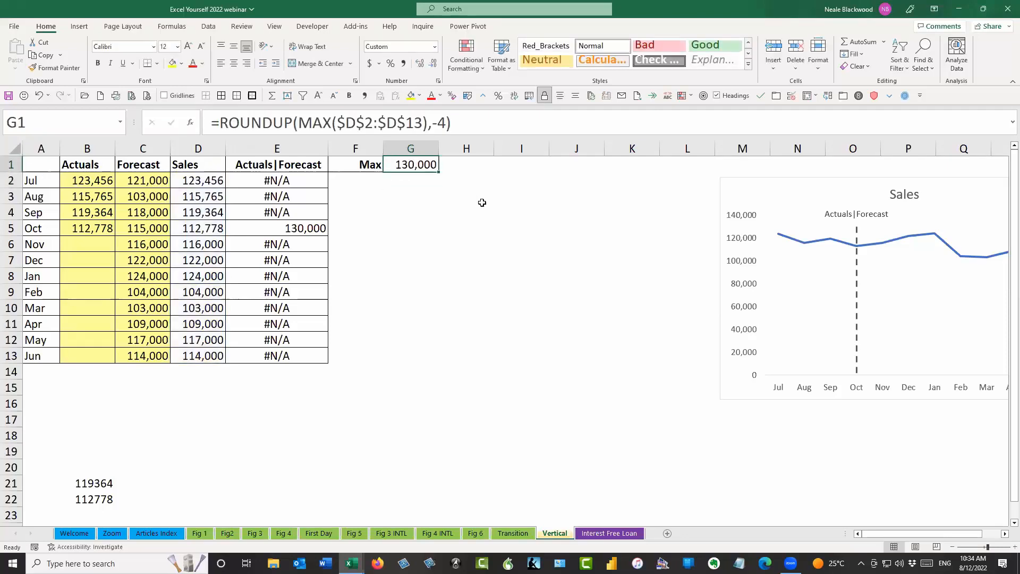
left_click(308, 182)
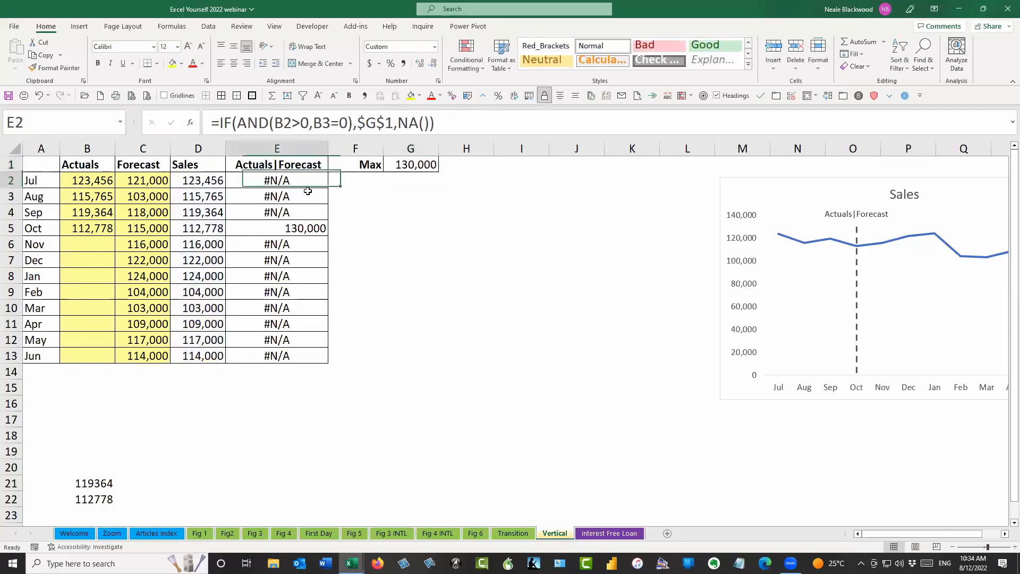
left_click_drag(309, 186, 287, 356)
left_click(303, 229)
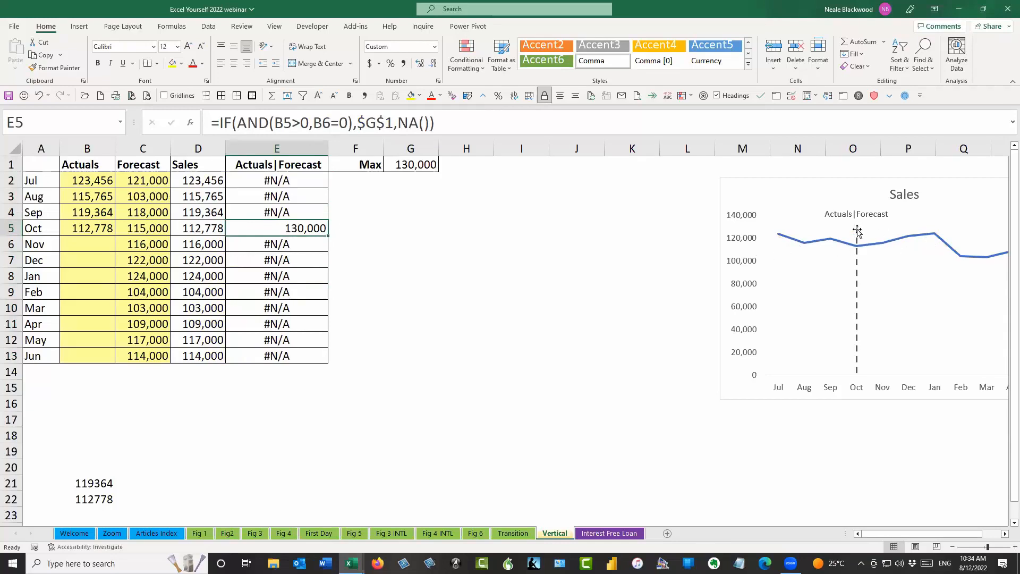
left_click(389, 261)
left_click(403, 383)
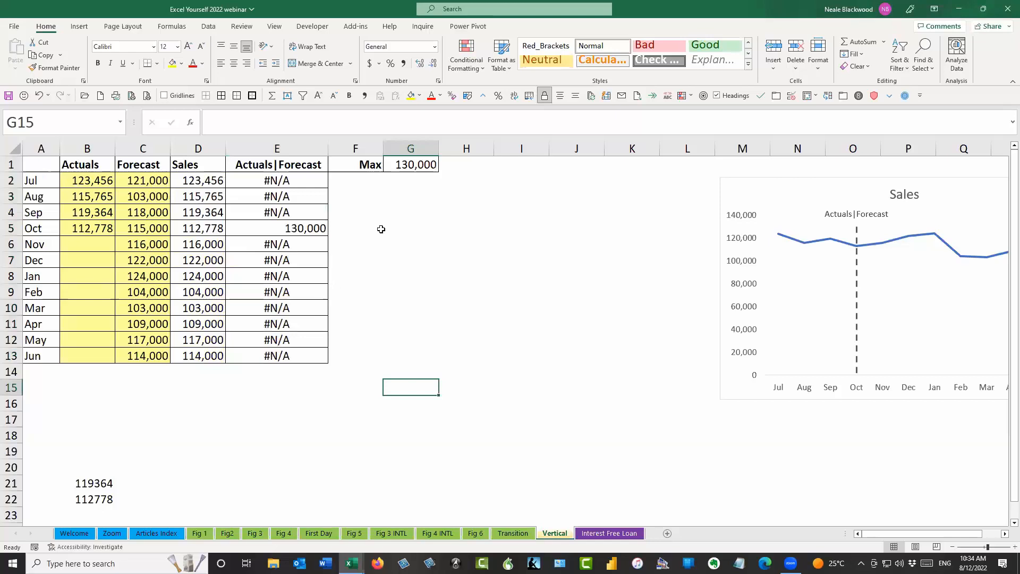
Insert a 2-D line chart from A1:A13 and D1:E13 and place it between the data table and the existing Sales chart
left_click_drag(42, 164, 41, 356)
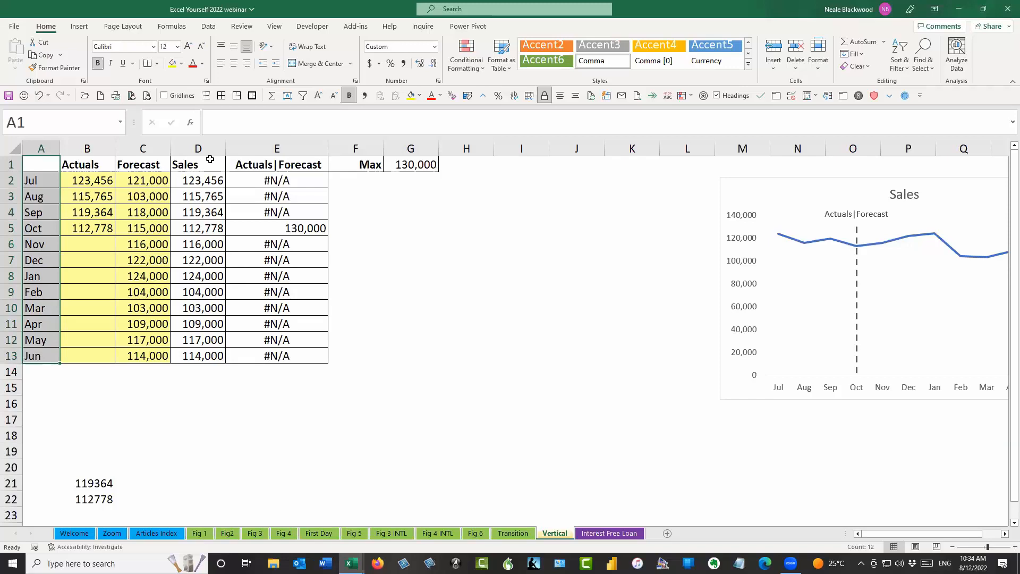
left_click_drag(208, 164, 319, 355)
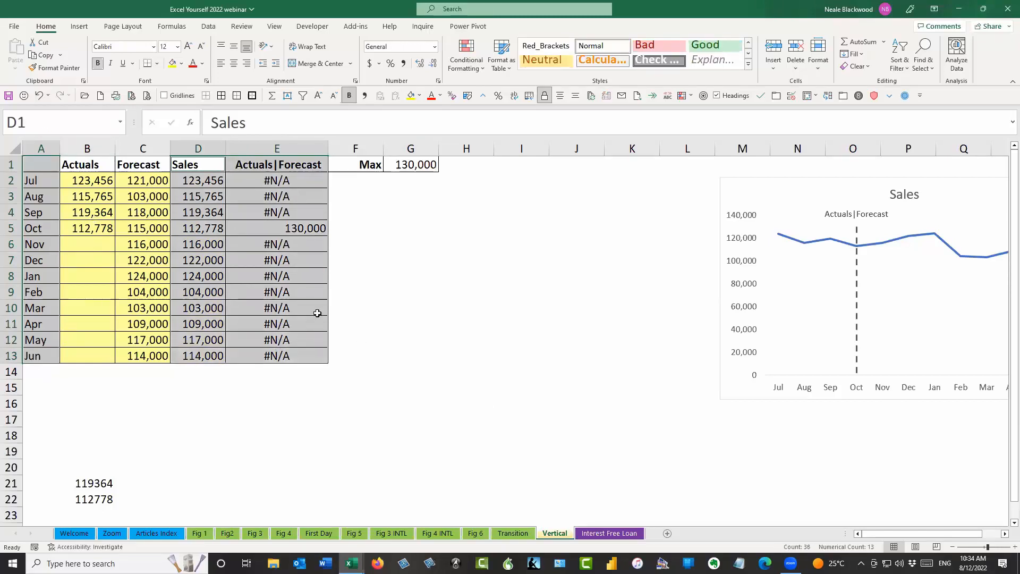
left_click(43, 163)
left_click_drag(41, 211, 40, 358)
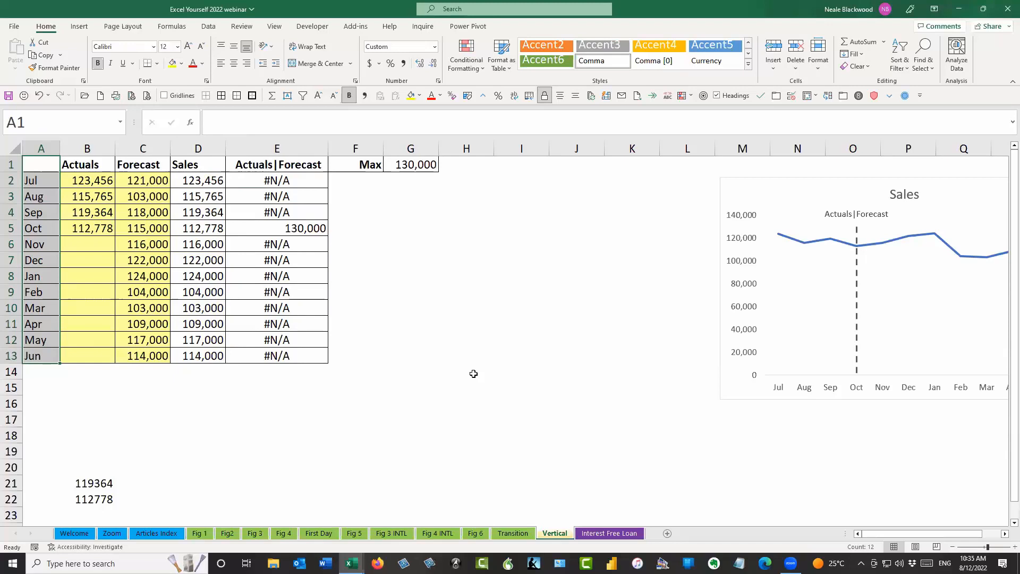
left_click_drag(199, 164, 282, 356)
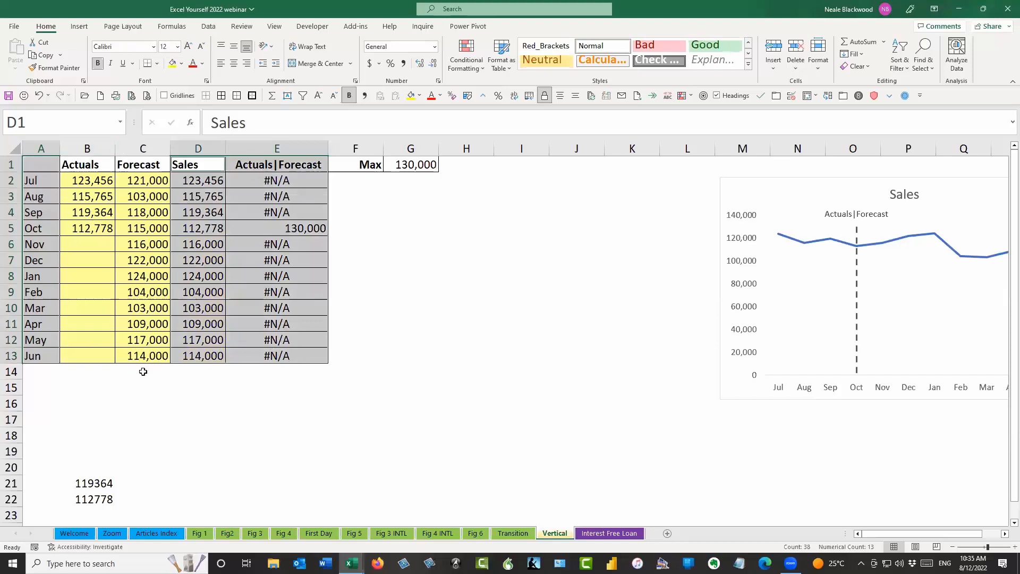
left_click(79, 27)
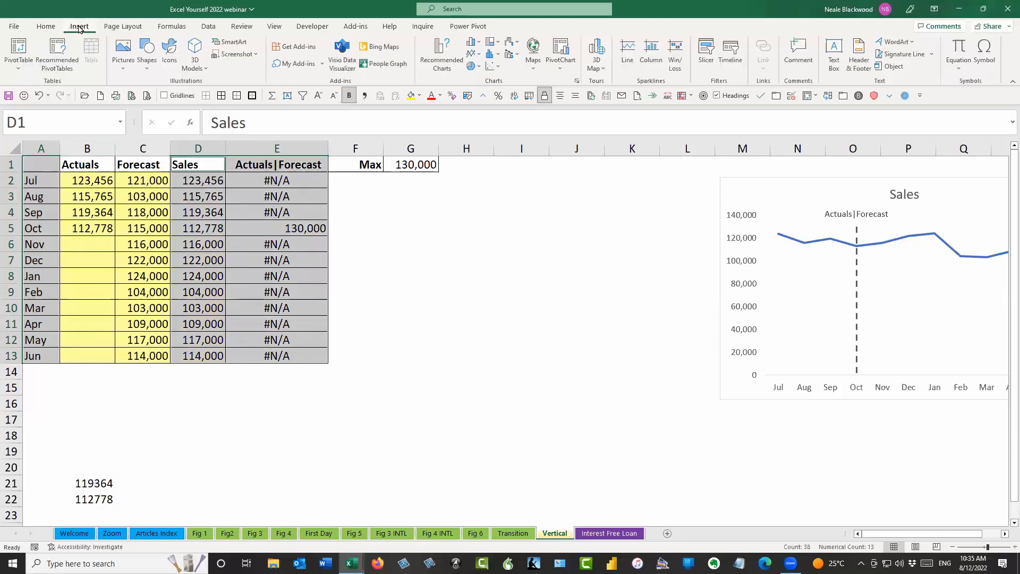
left_click(473, 54)
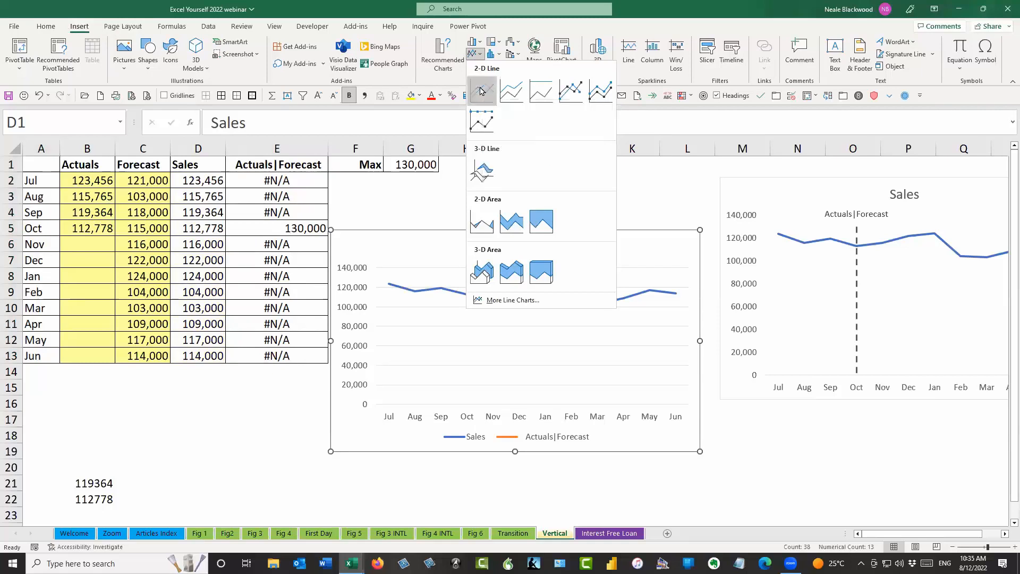
left_click(481, 90)
left_click_drag(554, 229, 560, 177)
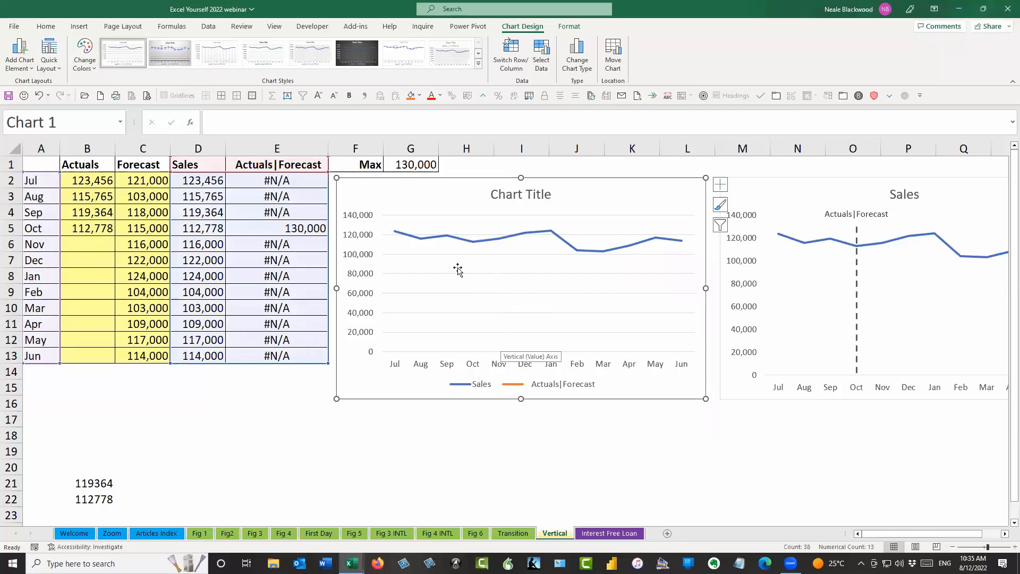
Locate and select the Actuals|Forecast series' single October point in the new chart
left_click(428, 237)
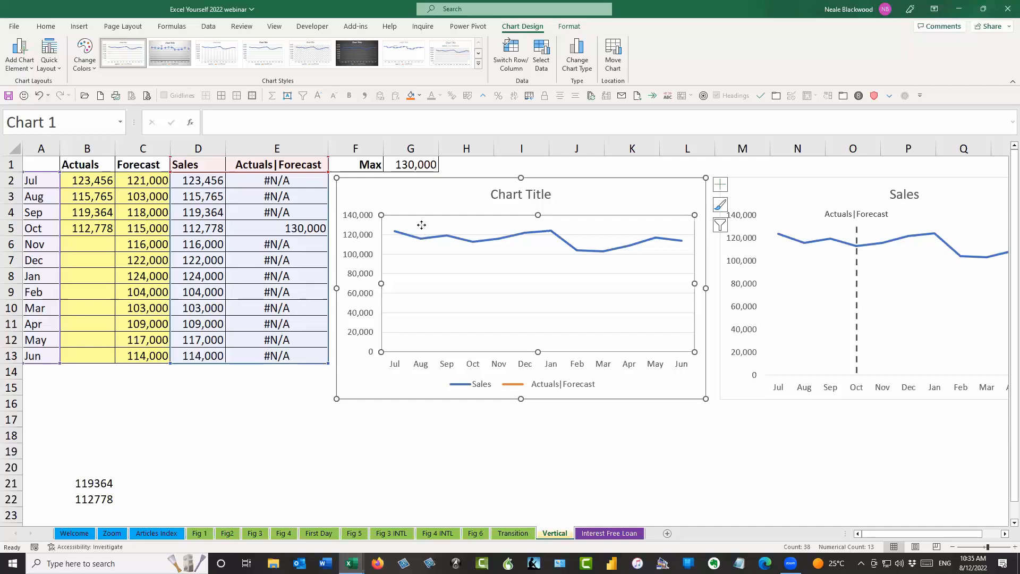
left_click(422, 234)
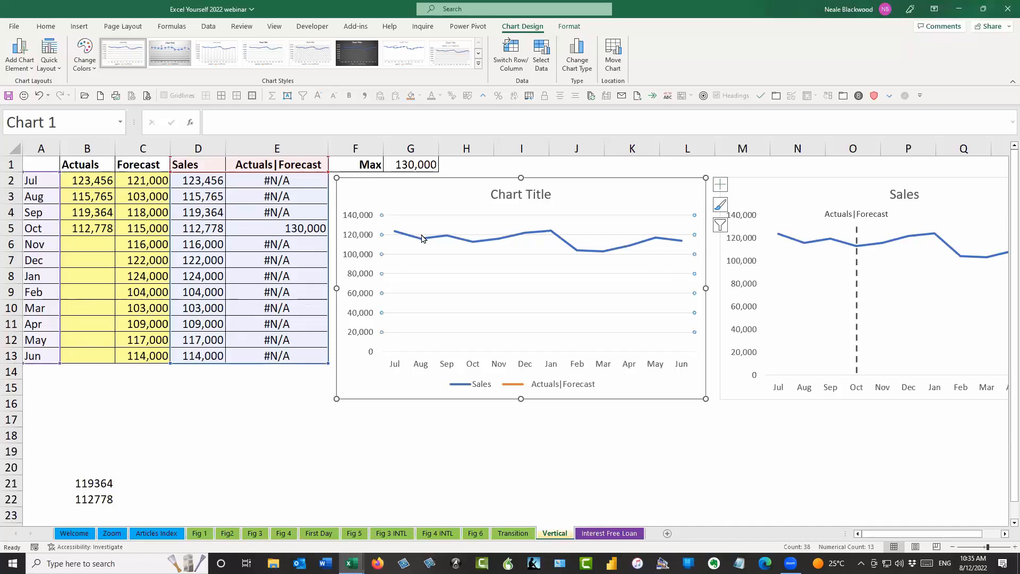
left_click(423, 228)
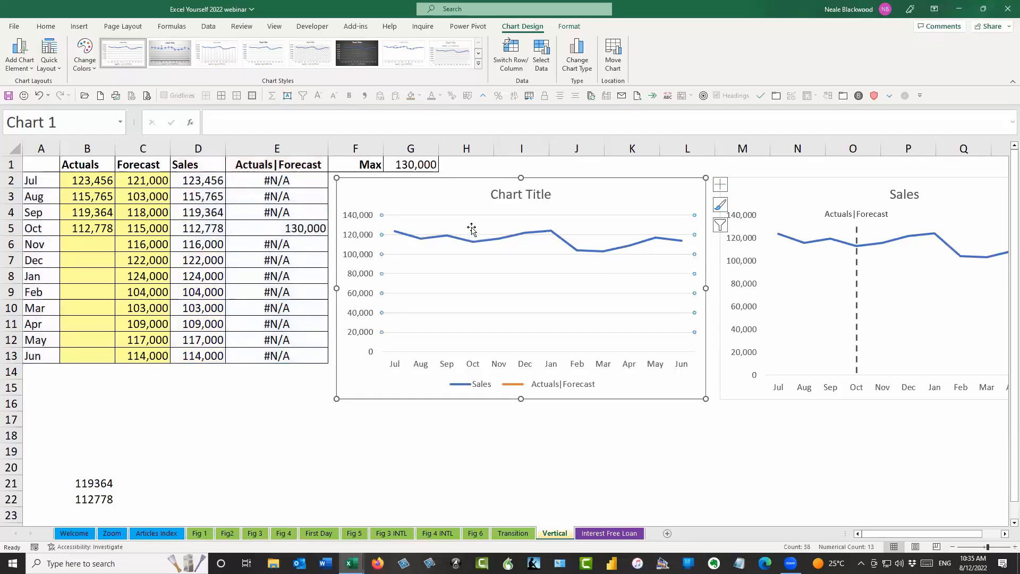
left_click(471, 224)
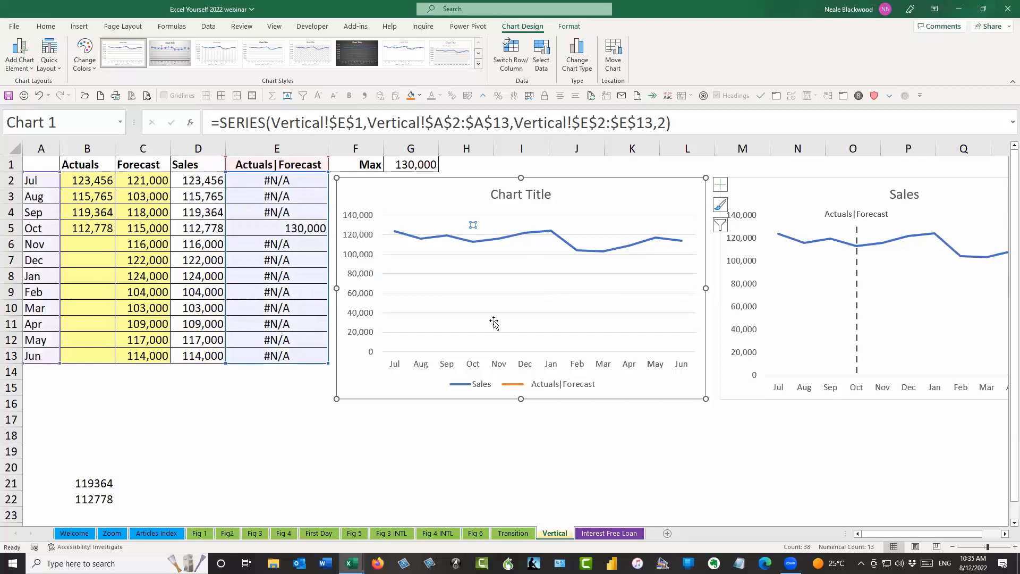
Clear the September and October actuals in B4:B5 and select the Actuals|Forecast point at August in the new chart
left_click(136, 431)
left_click_drag(94, 213, 95, 228)
key("Delete")
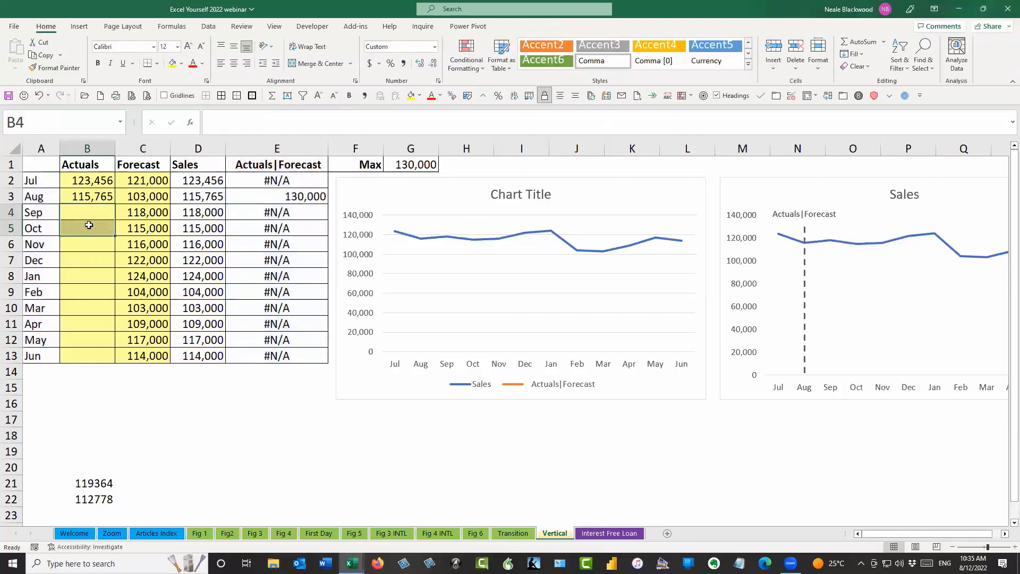
left_click(466, 451)
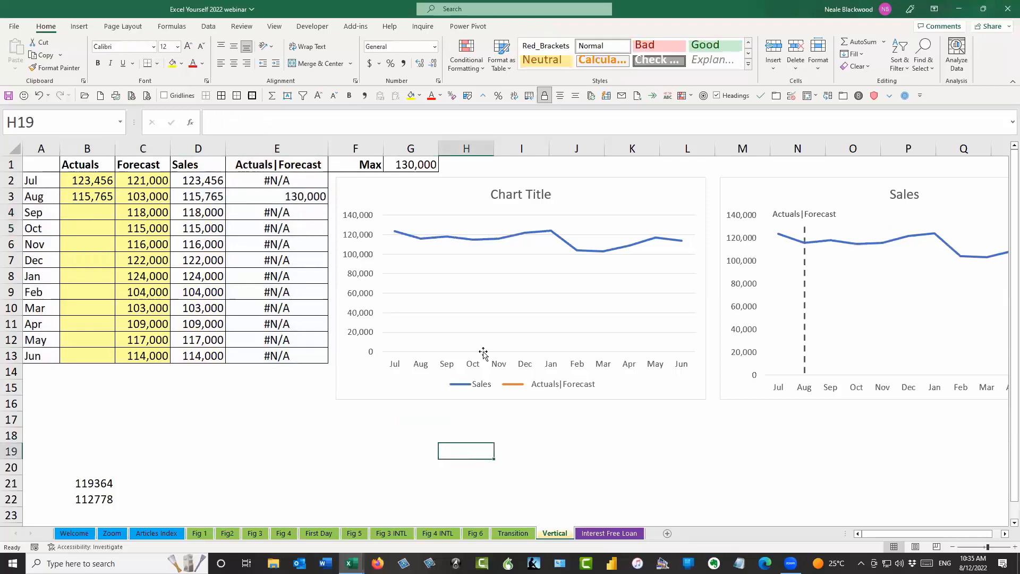
left_click(419, 231)
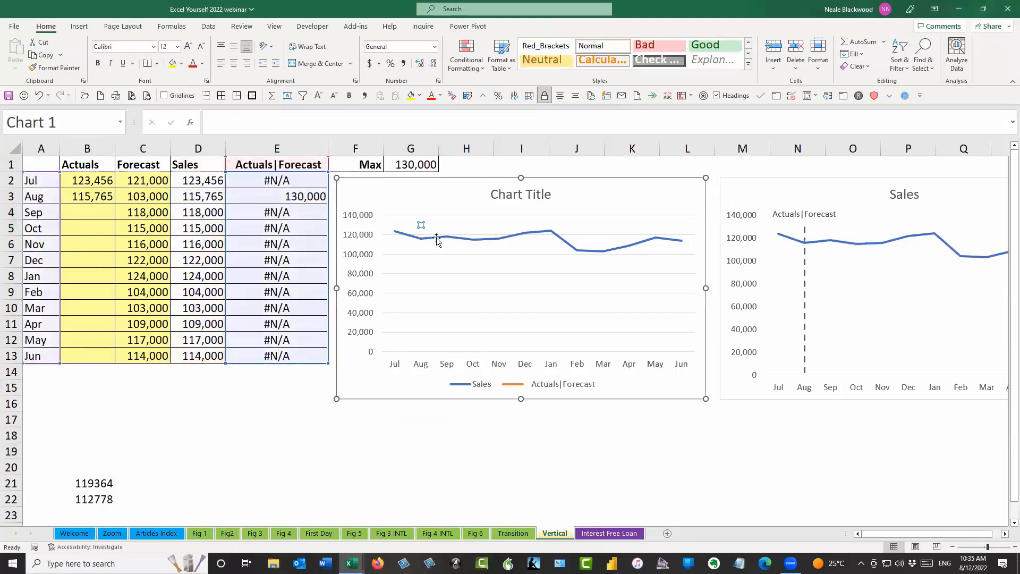
left_click(421, 226)
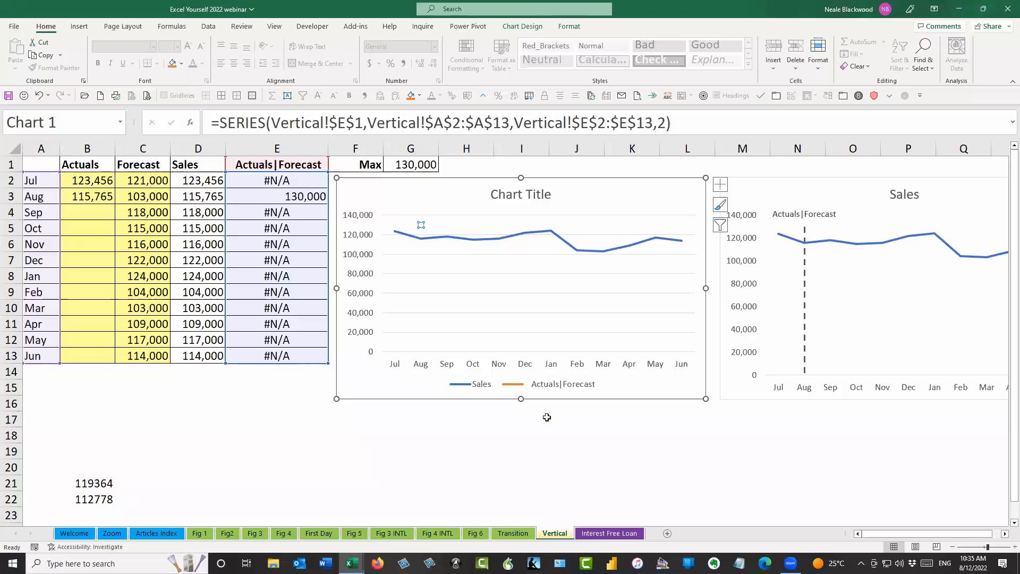
Open the formatting options for the new chart and target the Actuals|Forecast series
left_click(607, 194)
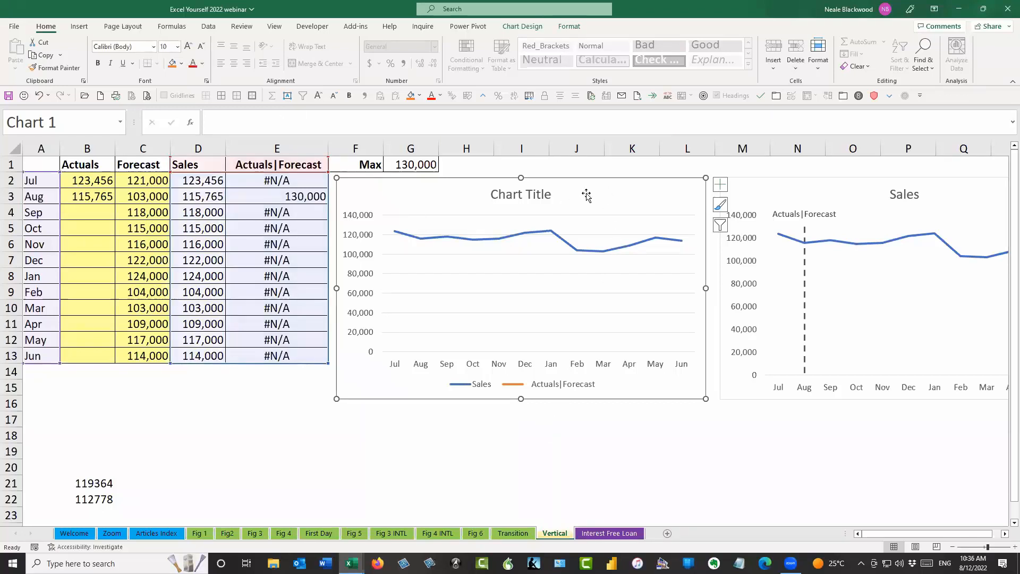
right_click(597, 193)
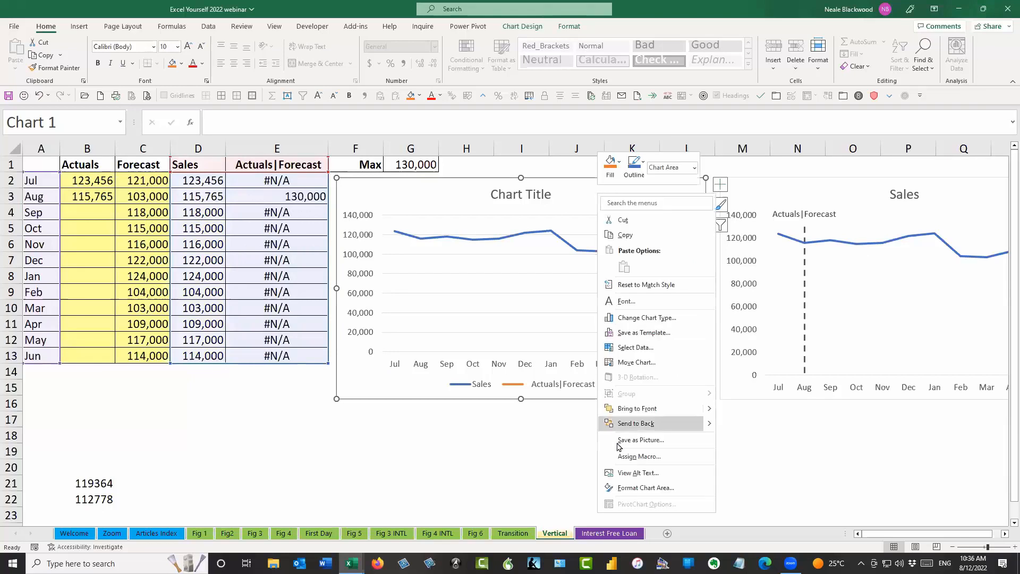
left_click(651, 489)
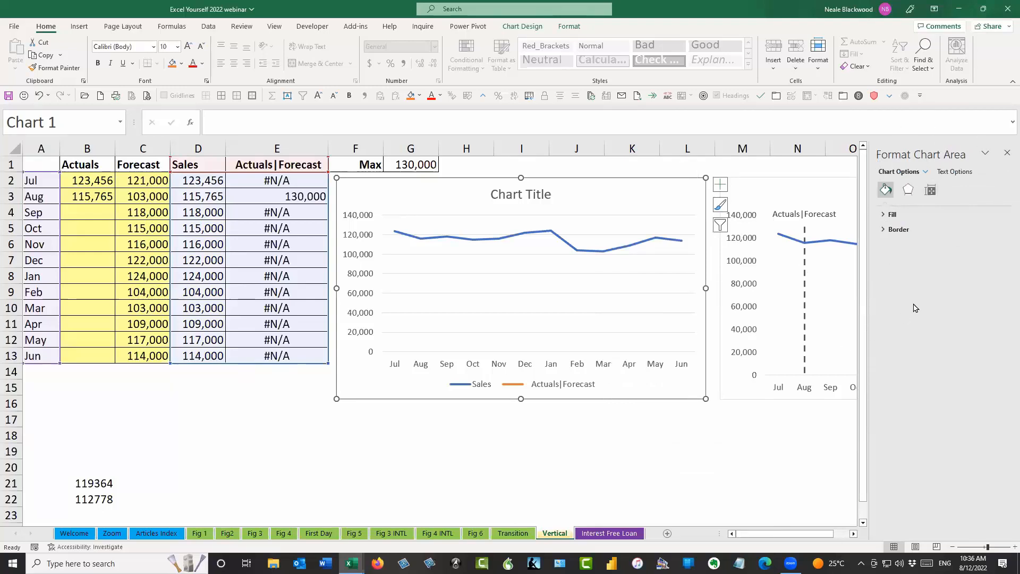
left_click(418, 230)
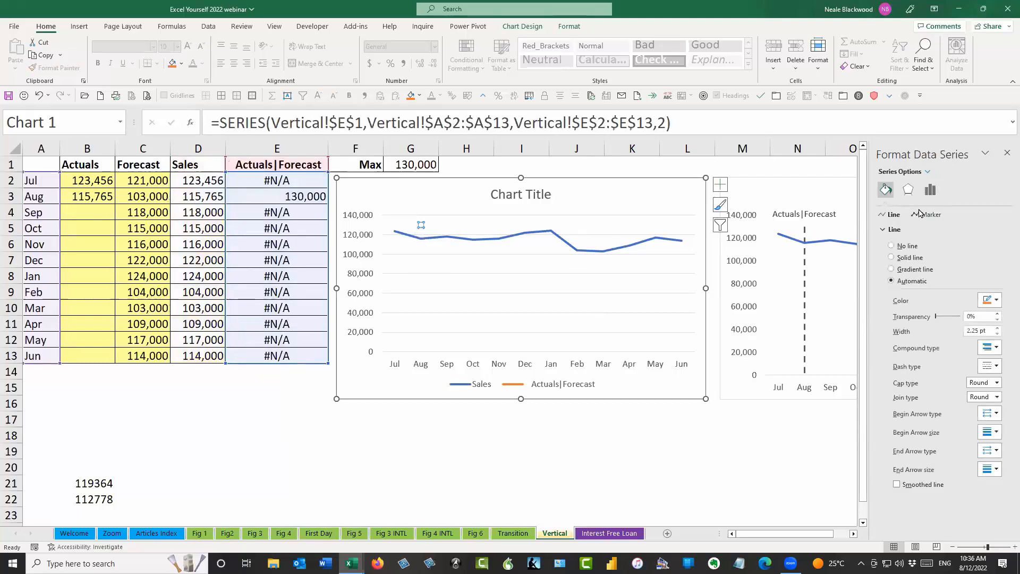
left_click(927, 172)
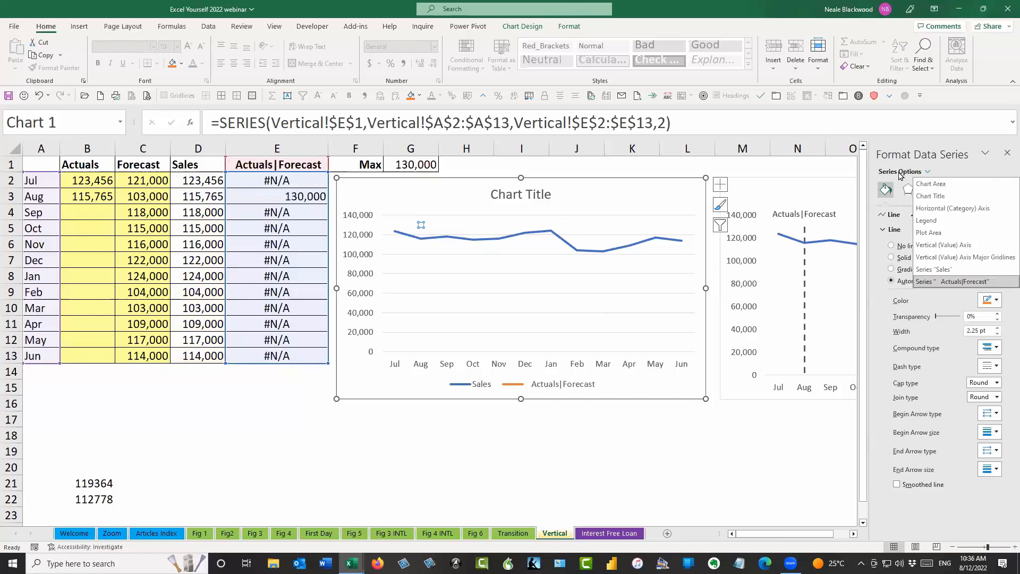
left_click(928, 173)
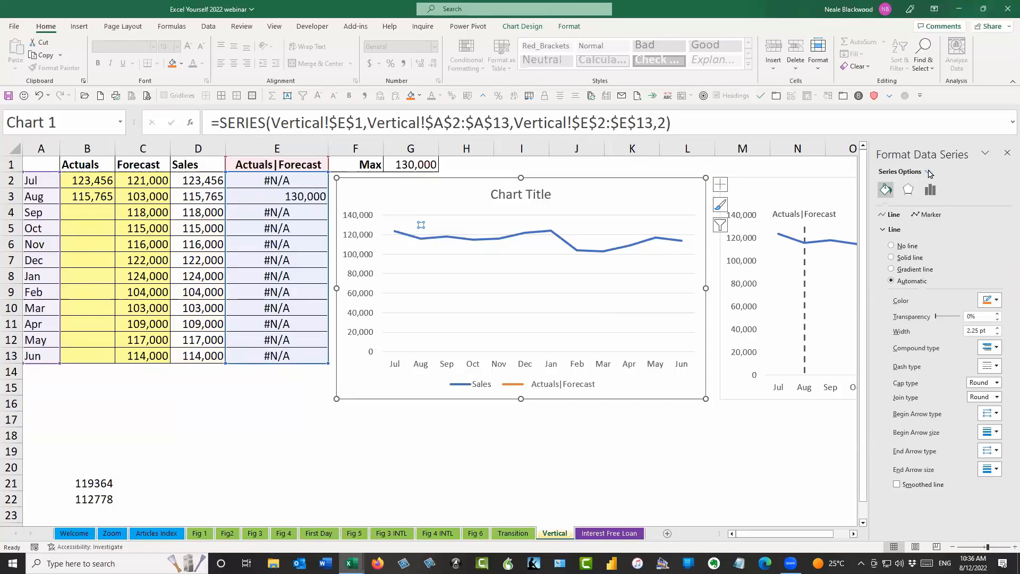
left_click(929, 173)
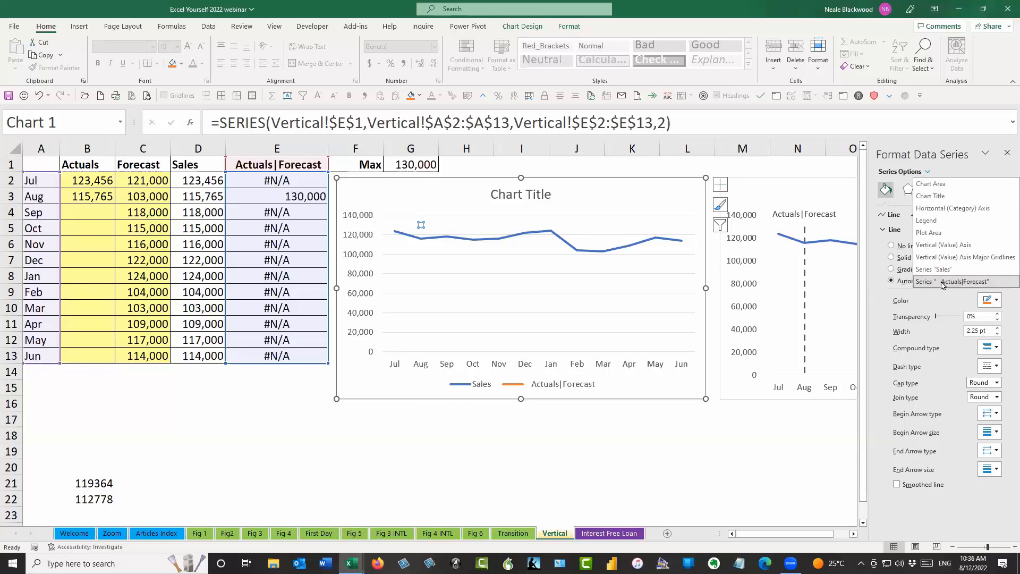
left_click(981, 282)
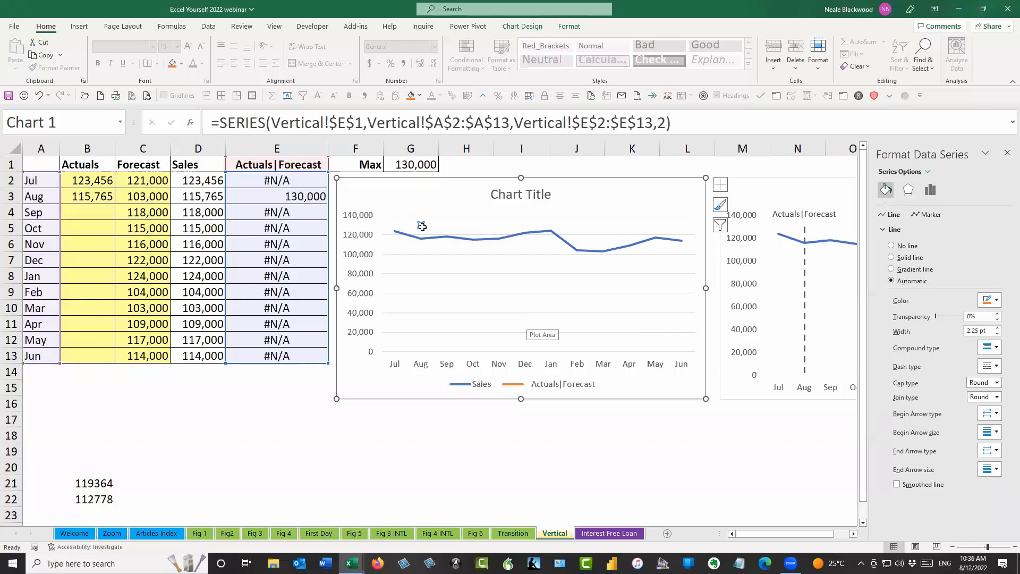
Add error bars to the Actuals|Forecast series of the new chart
mouse_move(421, 227)
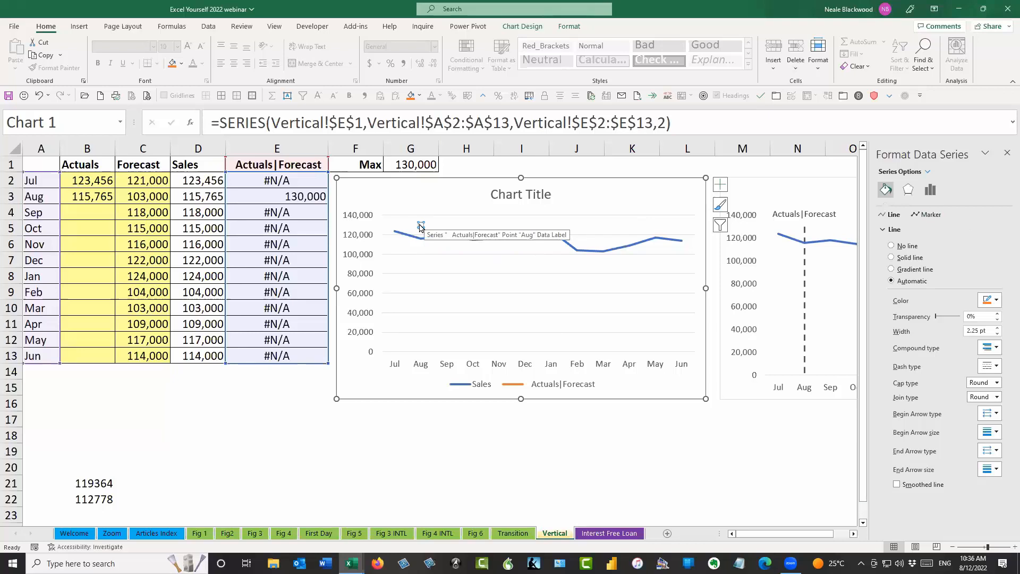
left_click(721, 186)
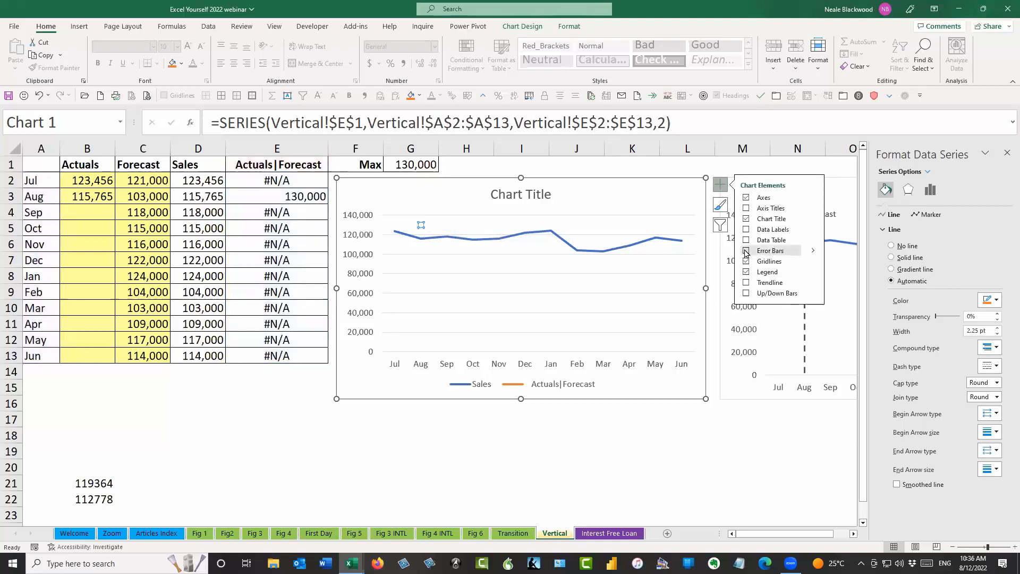
left_click(747, 252)
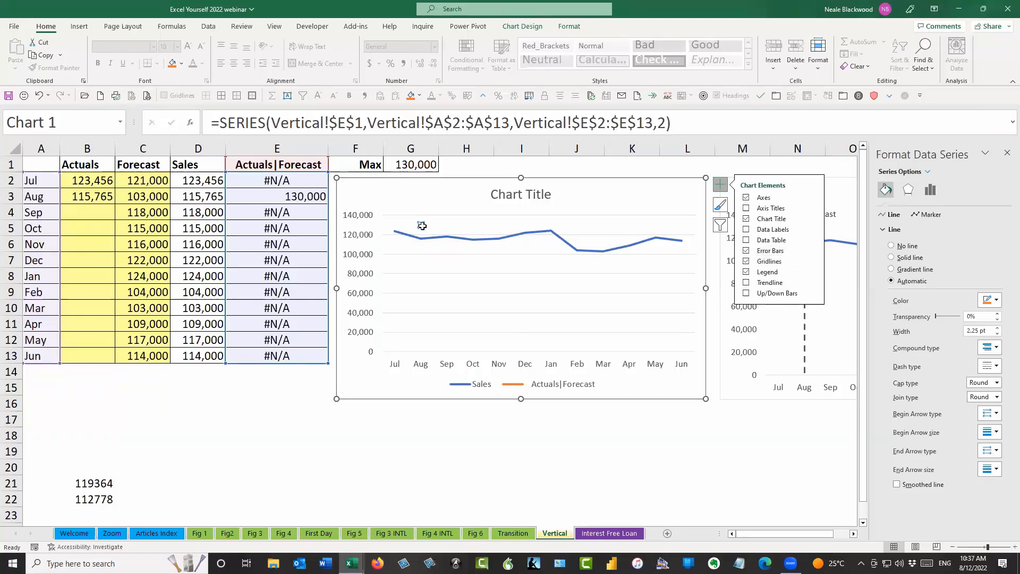
Set the error amount of the Actuals|Forecast series' Y error bars to a percentage of 100%
left_click(929, 172)
left_click(418, 235)
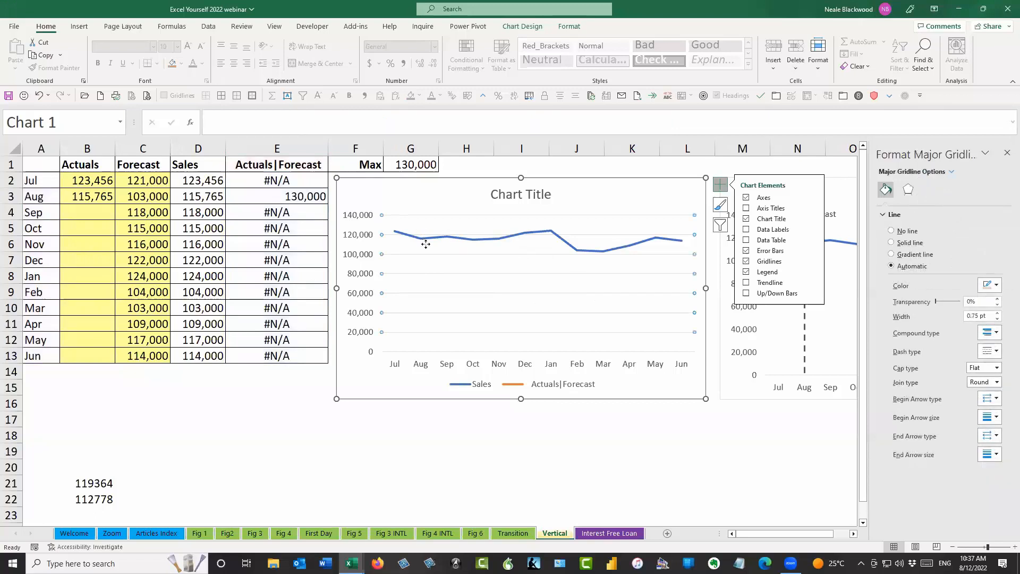
left_click(508, 221)
left_click(937, 172)
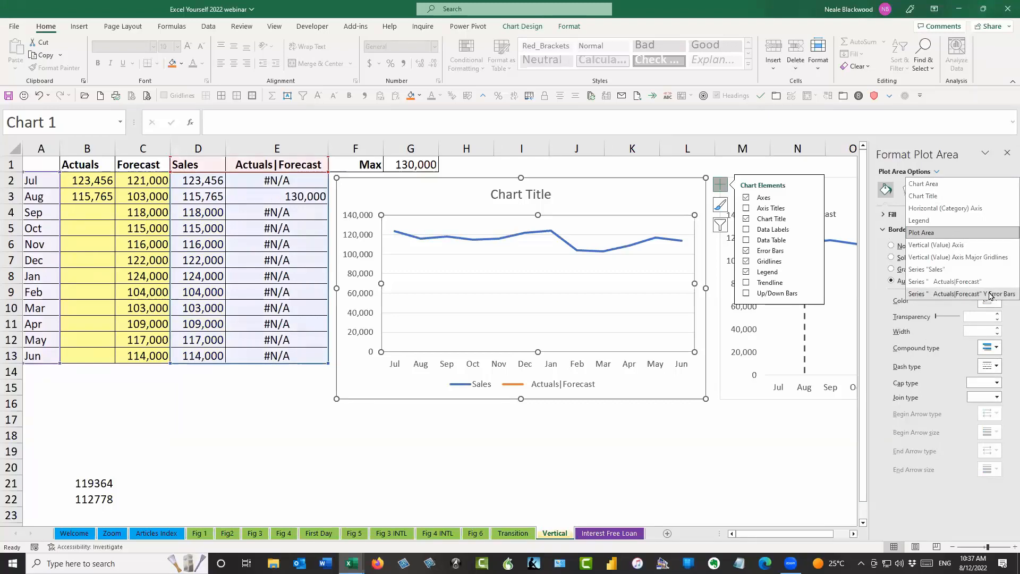
left_click(949, 296)
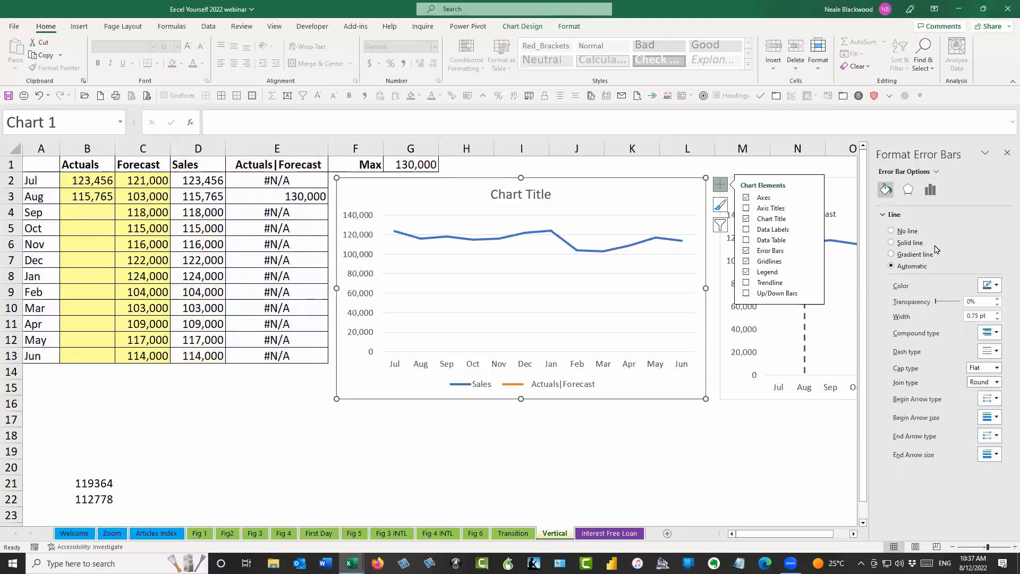
left_click(928, 189)
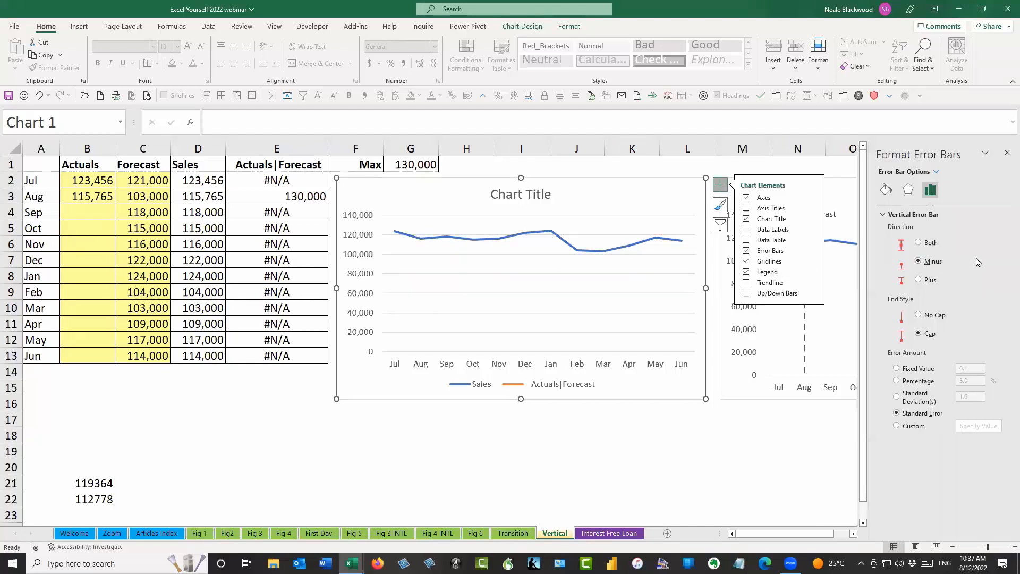
left_click(897, 381)
left_click_drag(969, 381, 953, 382)
type("100")
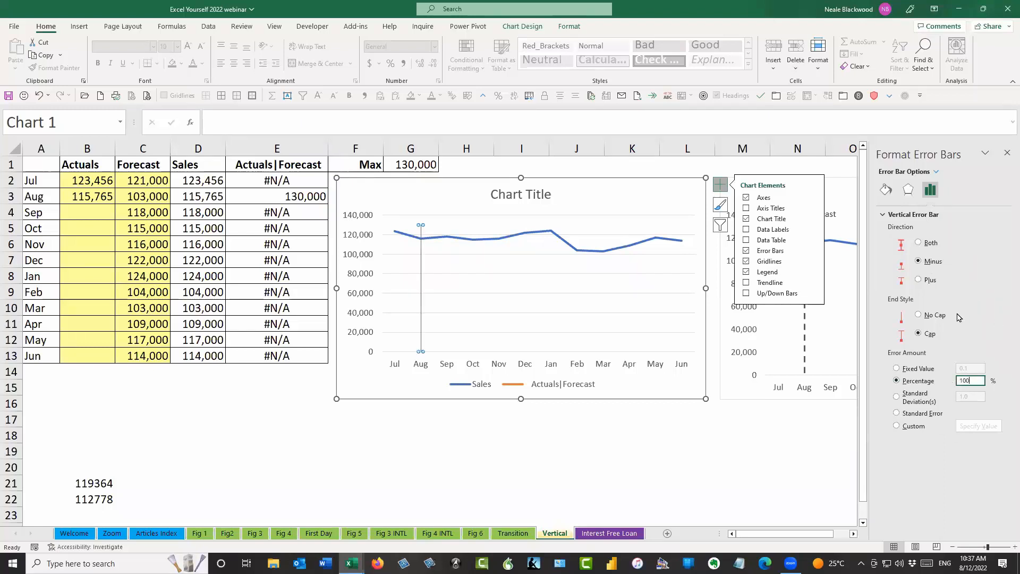
Remove the end caps from the Actuals|Forecast error bars and give them a thicker, dashed line
left_click(918, 316)
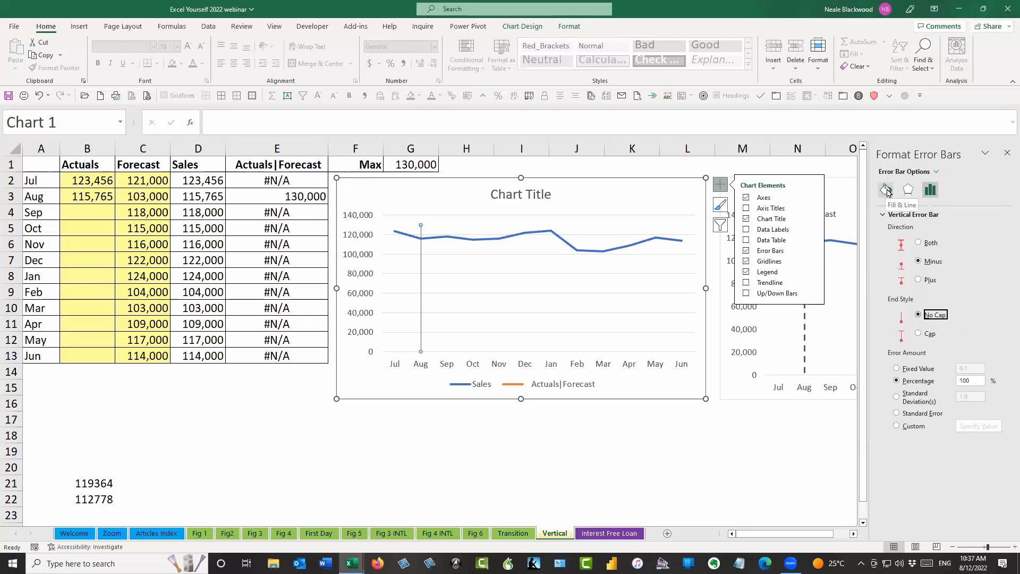
left_click(887, 190)
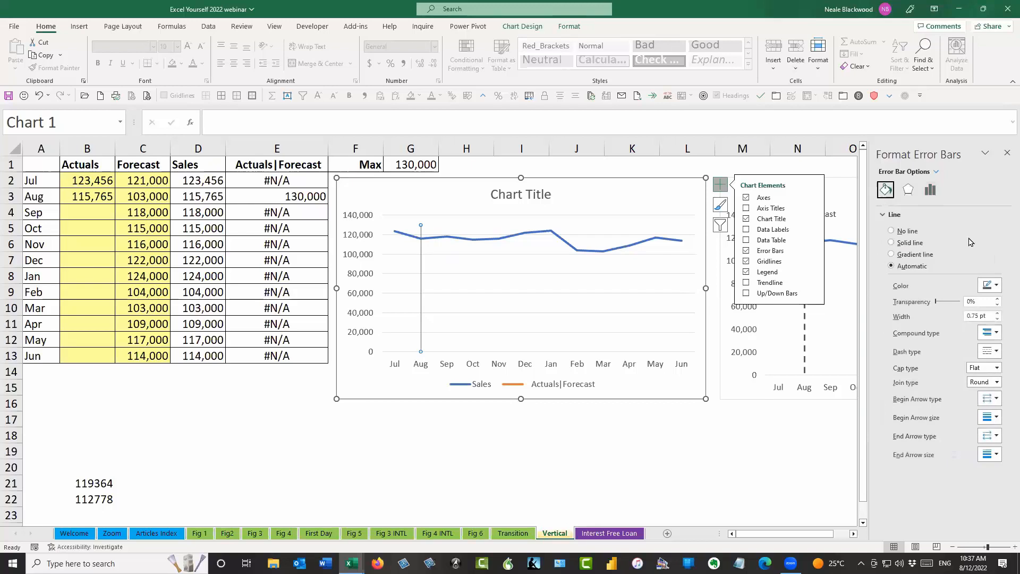
left_click(999, 313)
left_click(998, 313)
left_click(998, 313)
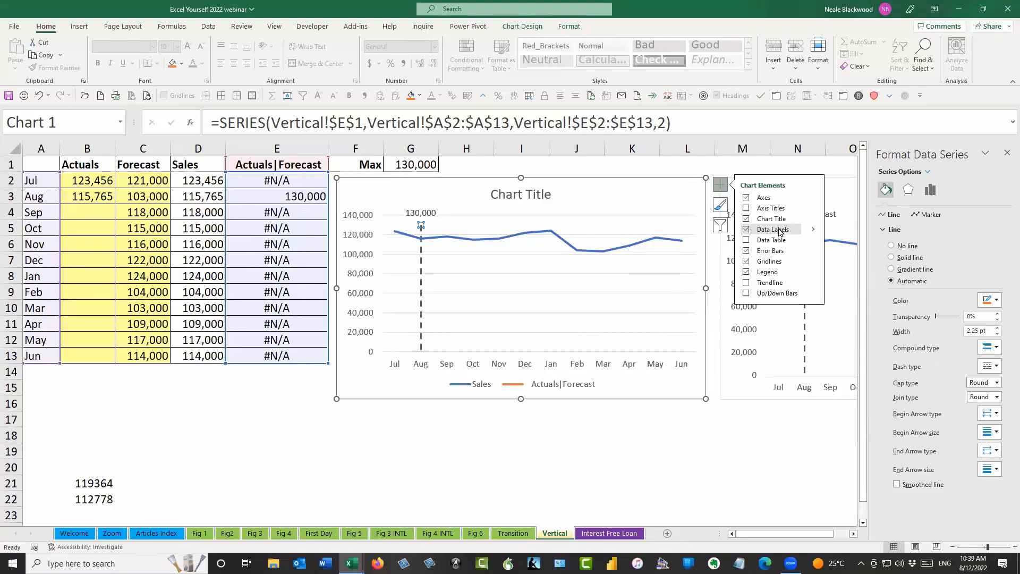
Make the Actuals|Forecast data label above the vertical line show the series name instead of the value
left_click(428, 212)
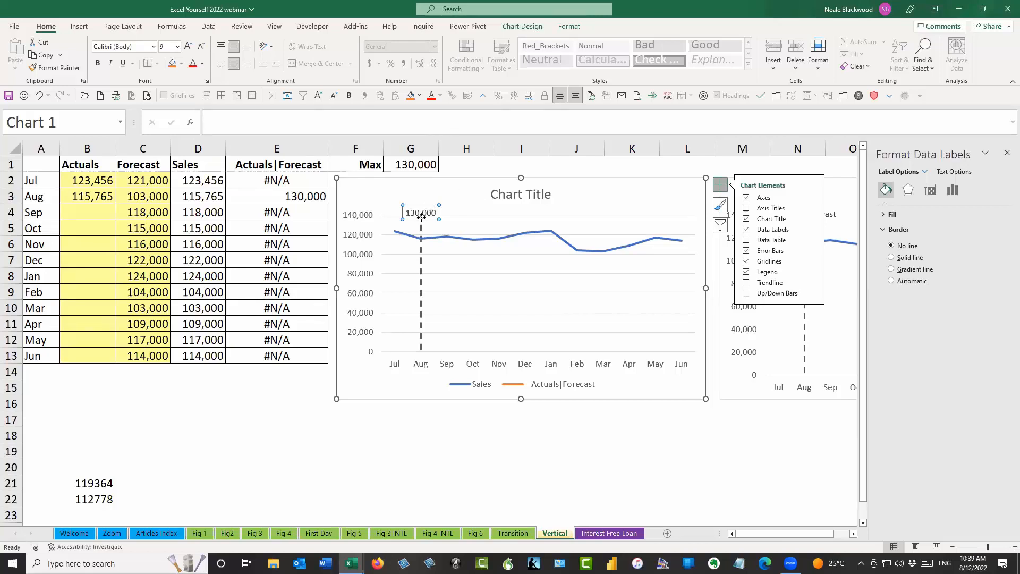
left_click(953, 190)
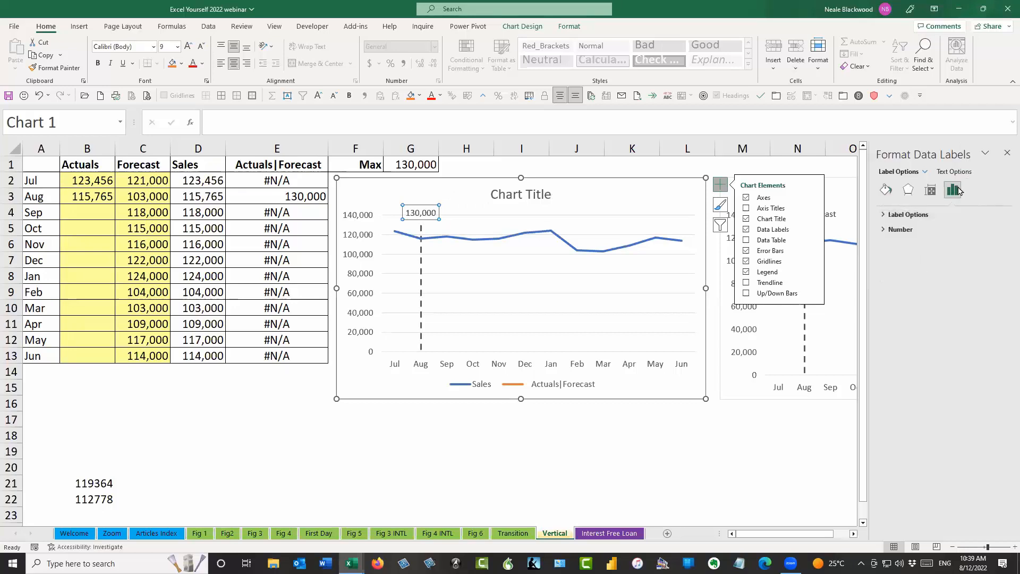
left_click(885, 216)
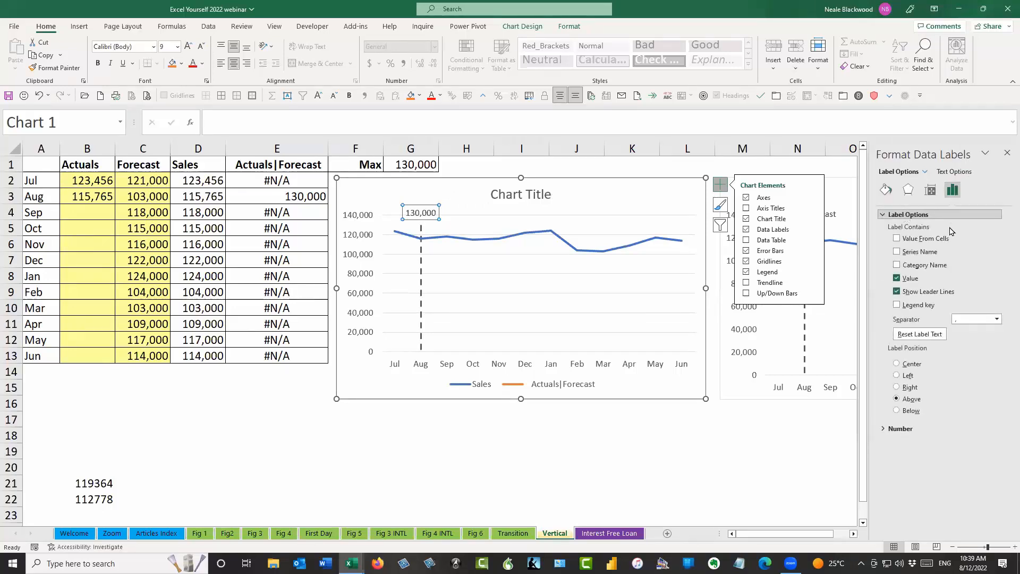
left_click(897, 278)
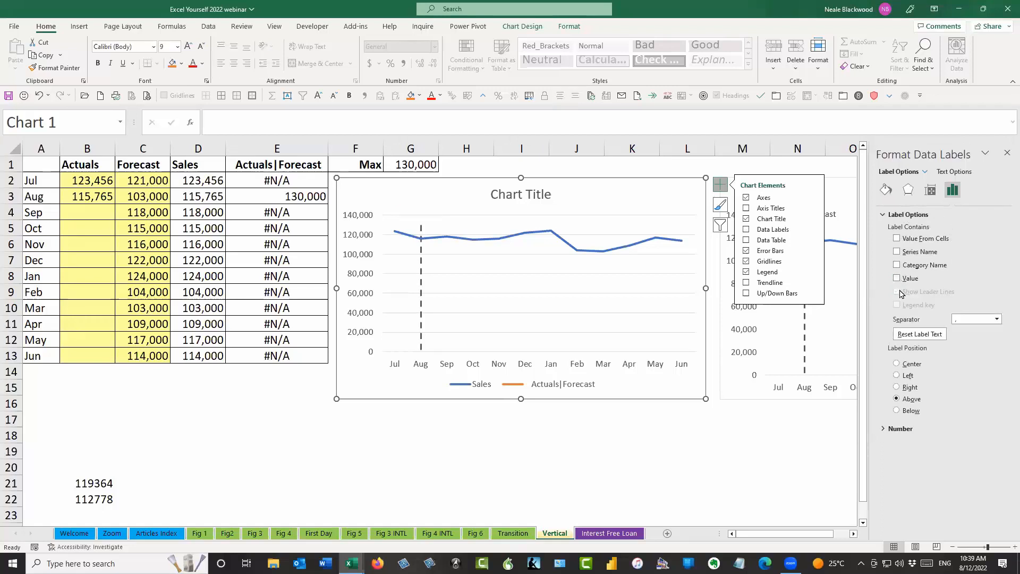
left_click(897, 252)
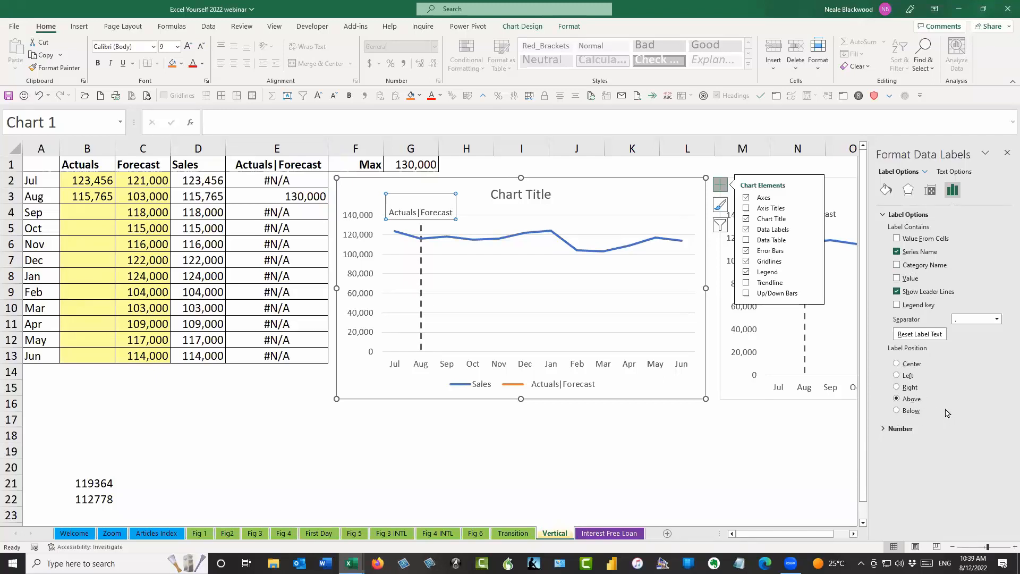
left_click(541, 446)
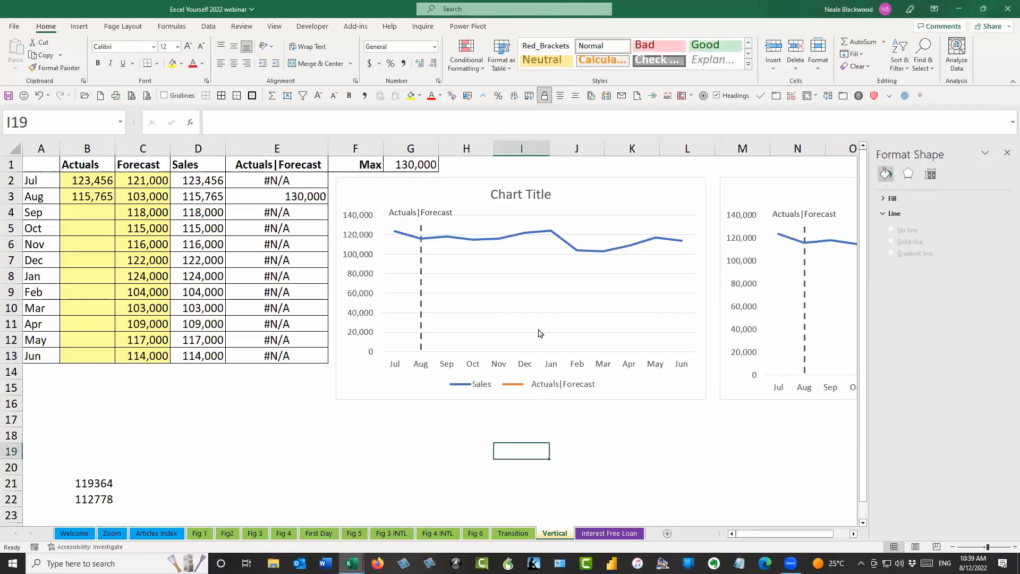
Delete the horizontal gridlines and the legend from the new chart
left_click(533, 296)
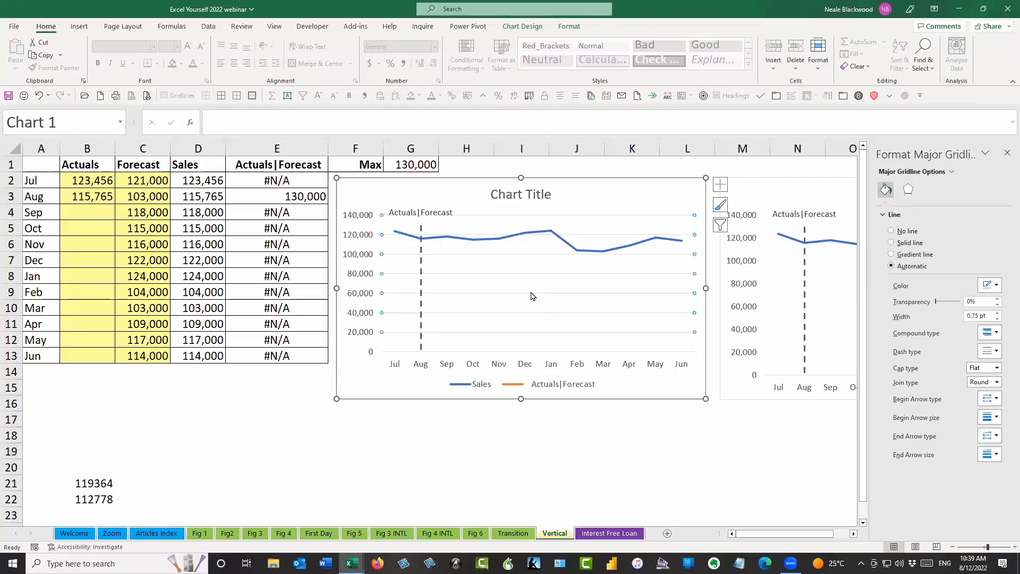
left_click(533, 297)
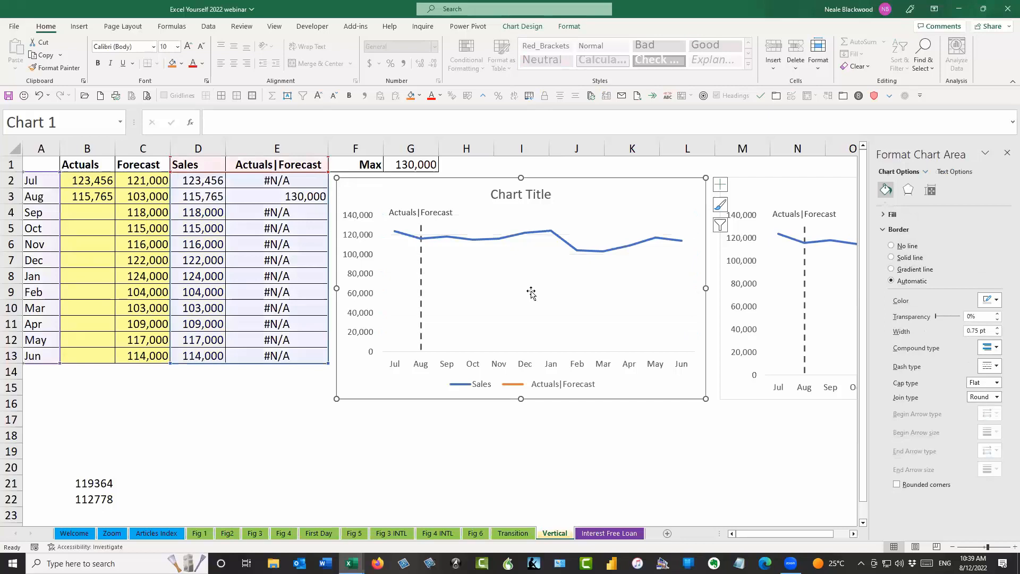
left_click(562, 392)
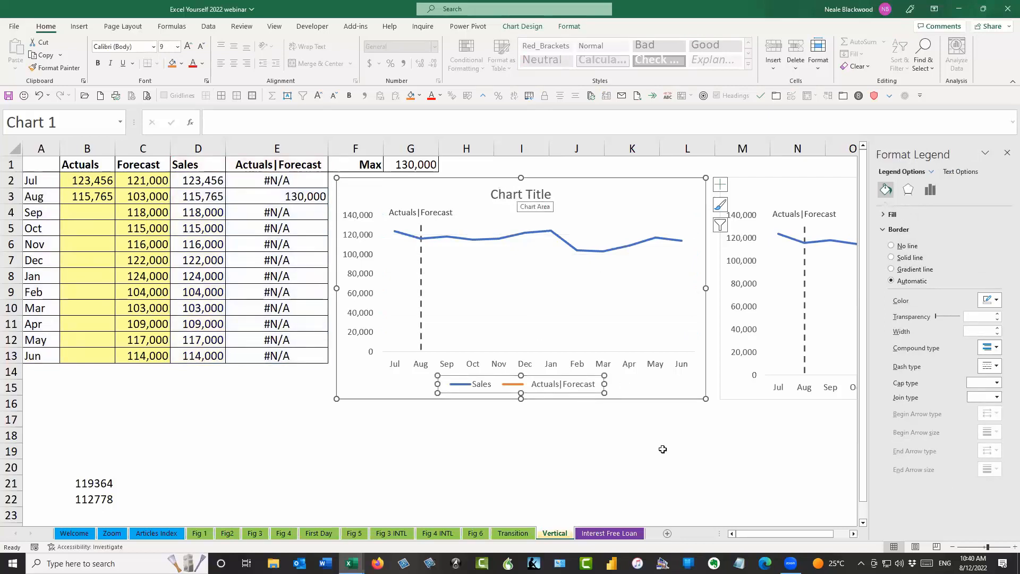
key("Delete")
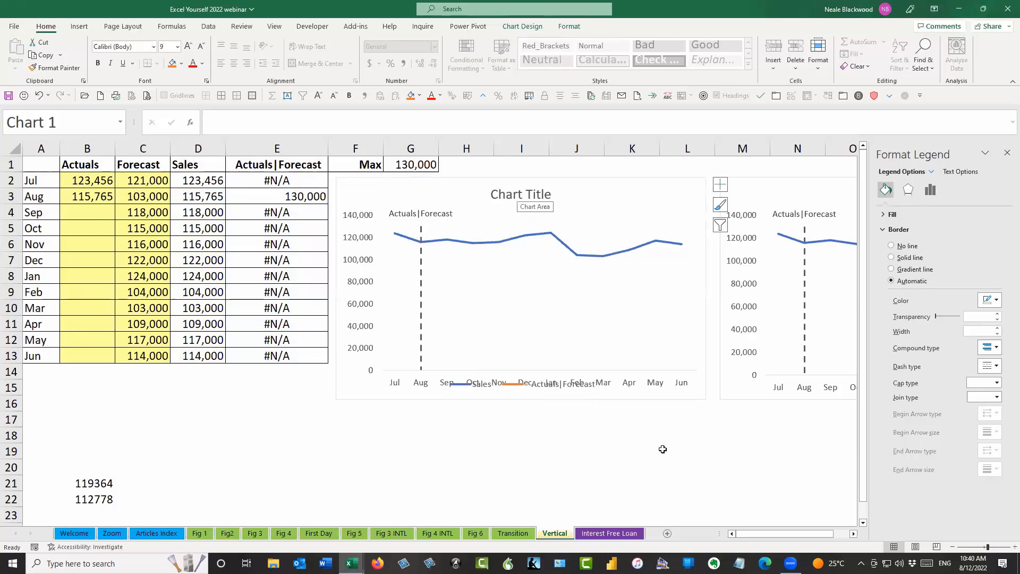
Move the chart title to the upper-left corner of the chart and link it to cell D1 of the Vertical sheet
left_click(497, 198)
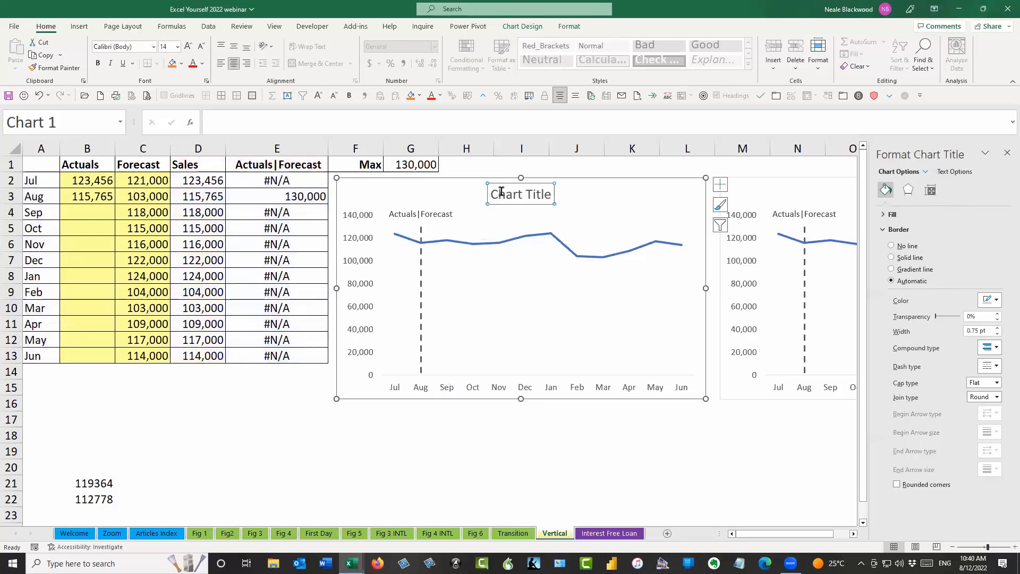
left_click_drag(515, 203, 370, 199)
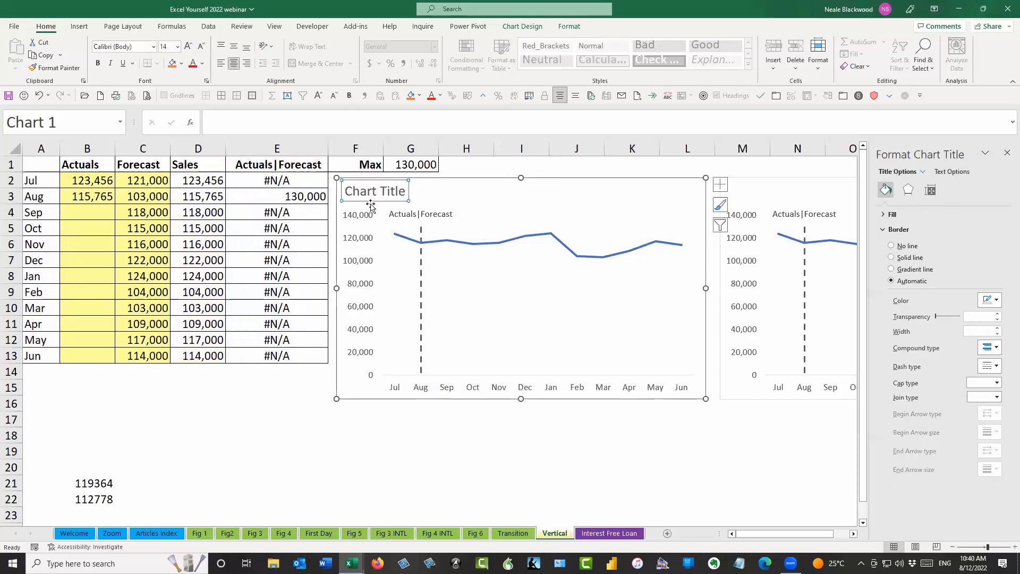
left_click(287, 122)
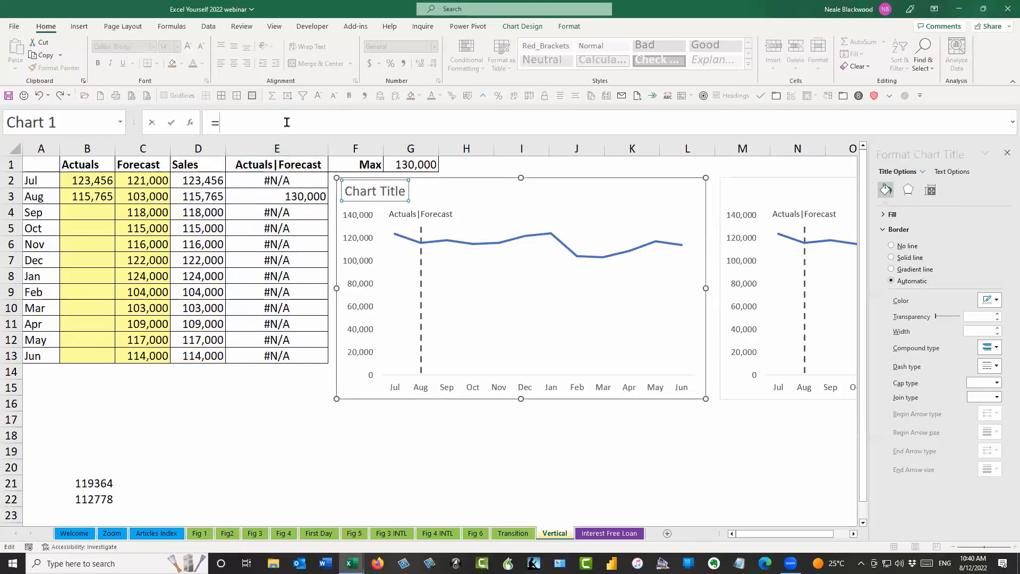
type("=")
left_click(211, 161)
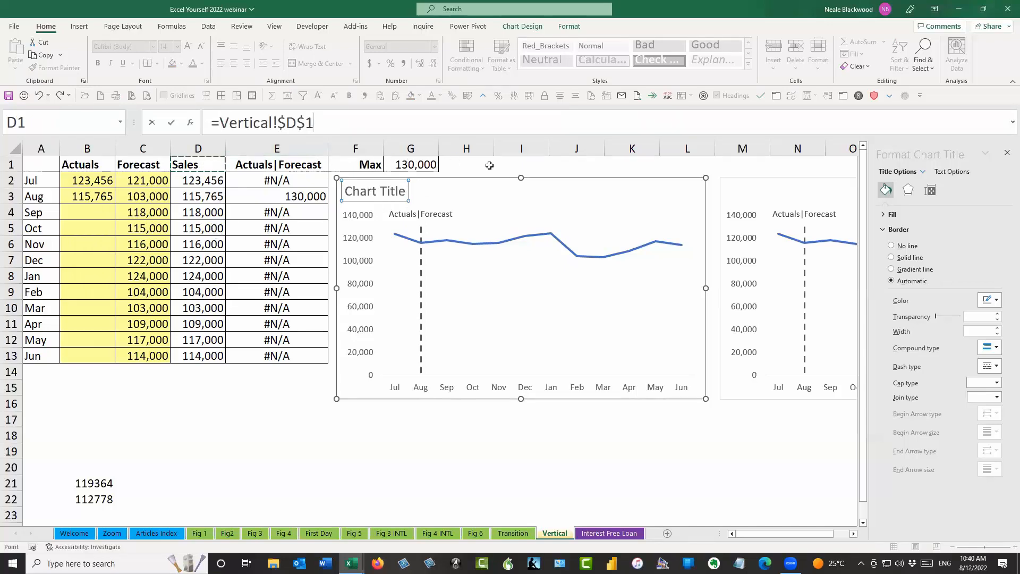
key("Return")
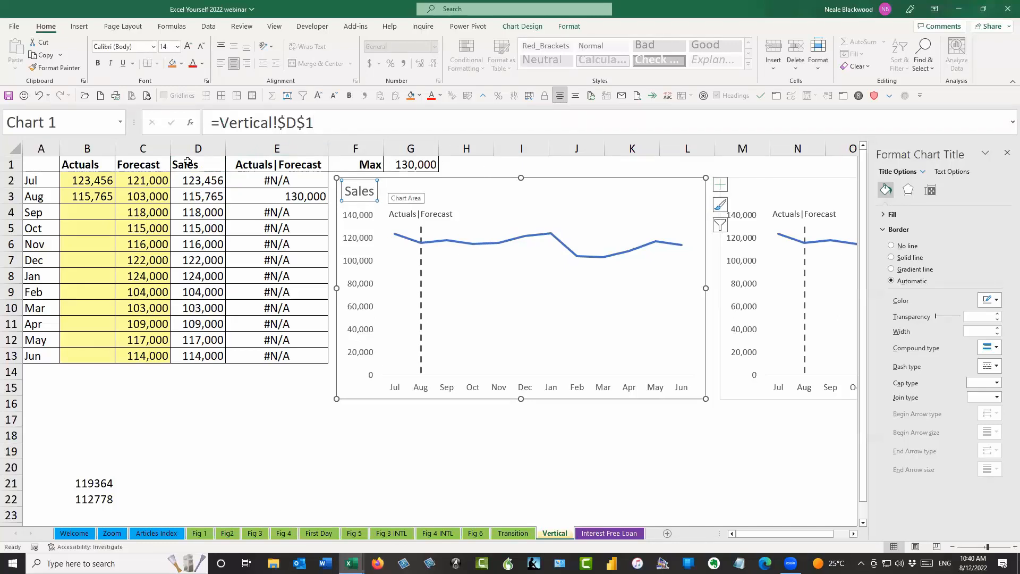
Extend the Sales heading in D1 to "Sales actuals and forcast"
left_click(187, 162)
left_click(345, 118)
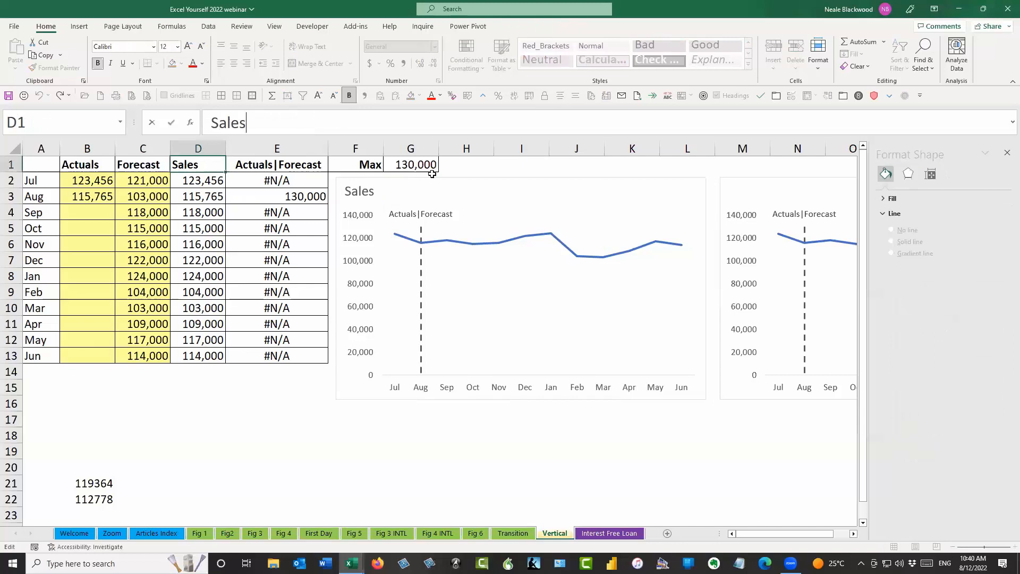
type("for the")
key("BackSpace")
key("BackSpace")
key("BackSpace")
key("BackSpace")
key("BackSpace")
key("BackSpace")
key("BackSpace")
key("BackSpace")
type("actuals and forcast")
key("Return")
key("Up")
Correct the last word of the D1 heading to "forecast" and widen column D
left_click(358, 124)
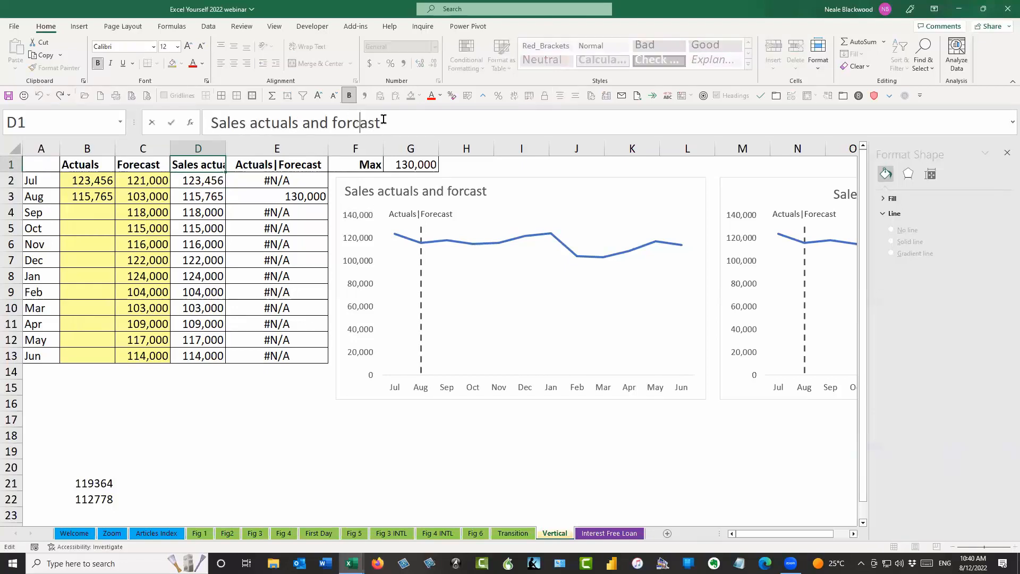
key("Left")
type("e")
key("Return")
key("Up")
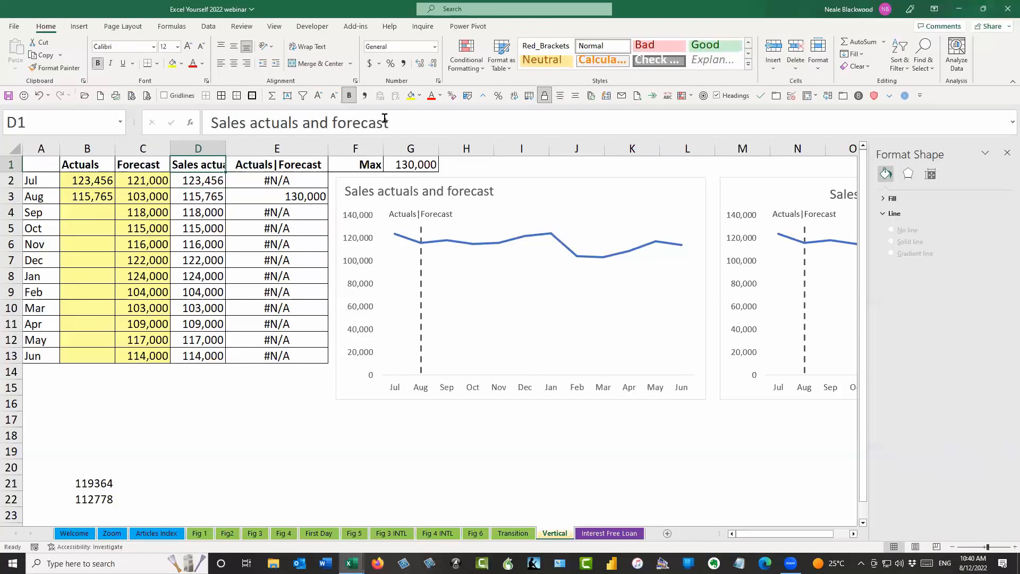
left_click_drag(226, 149, 271, 148)
Select the new chart's title to inspect the cell reference it is linked to
left_click(452, 193)
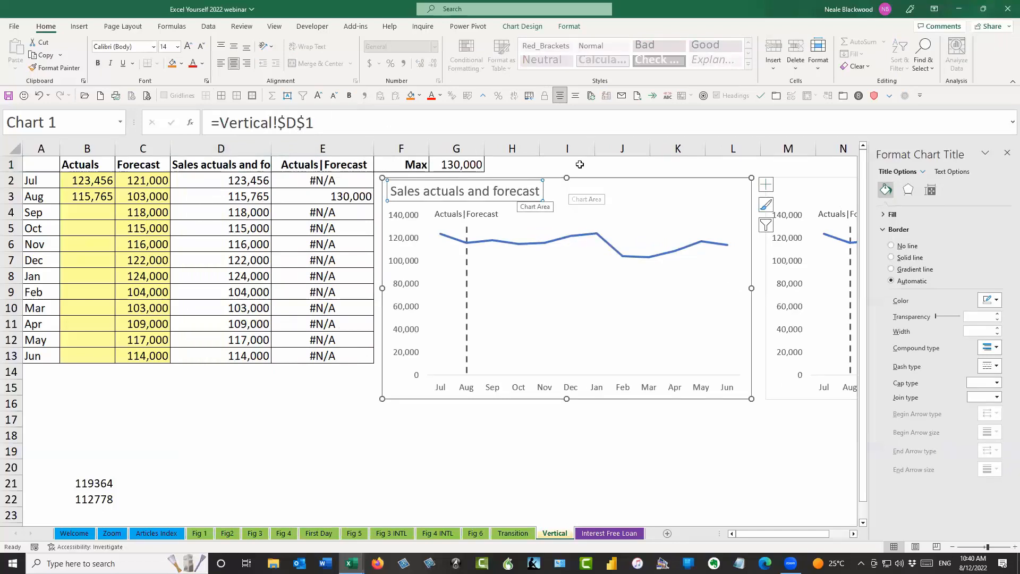
left_click(578, 165)
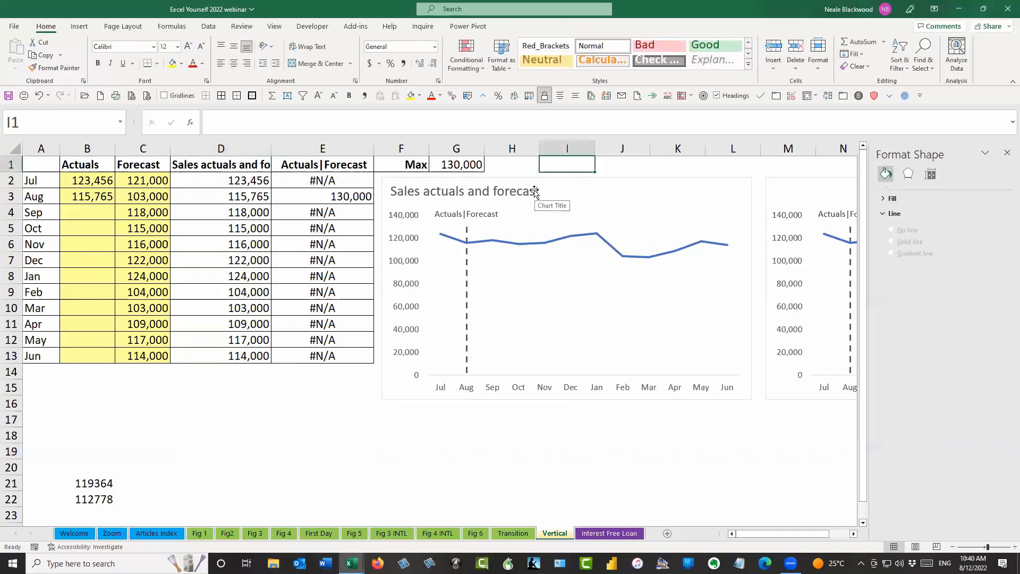
left_click(535, 192)
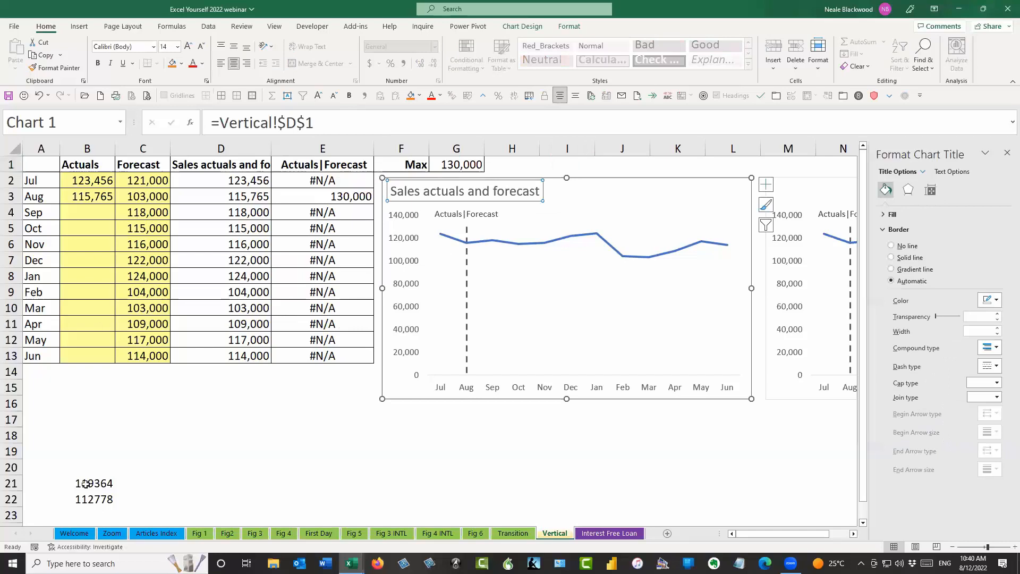
Copy the values in B21:B22 and paste them as values into the September and October actuals in B4:B5
left_click_drag(85, 483, 88, 499)
key("ctrl+c")
right_click(97, 213)
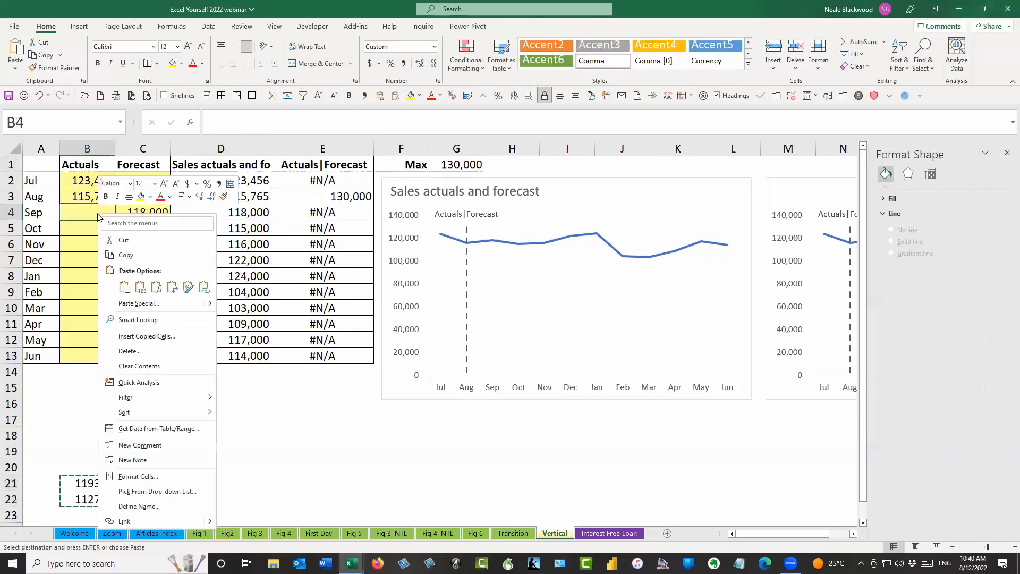
left_click(140, 285)
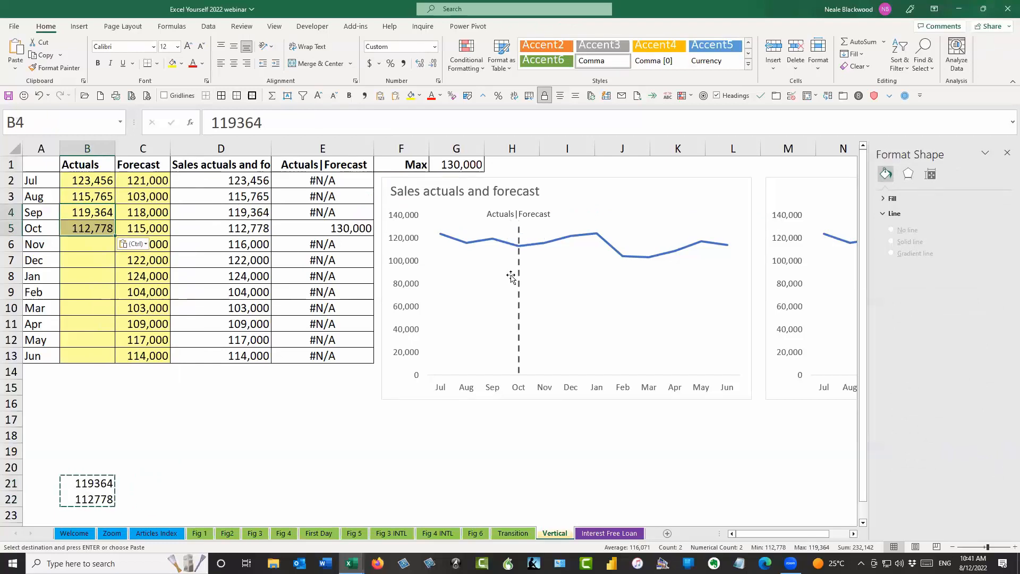
mouse_move(519, 227)
Append a trial pipe character to the Actuals|Forecast heading in E1 and remove it again
left_click(324, 164)
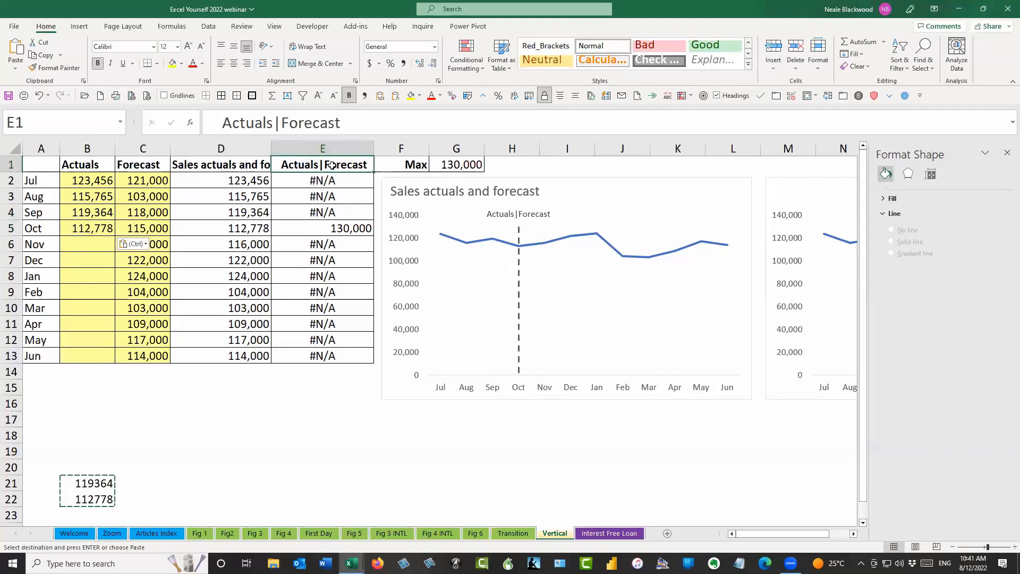
left_click(420, 118)
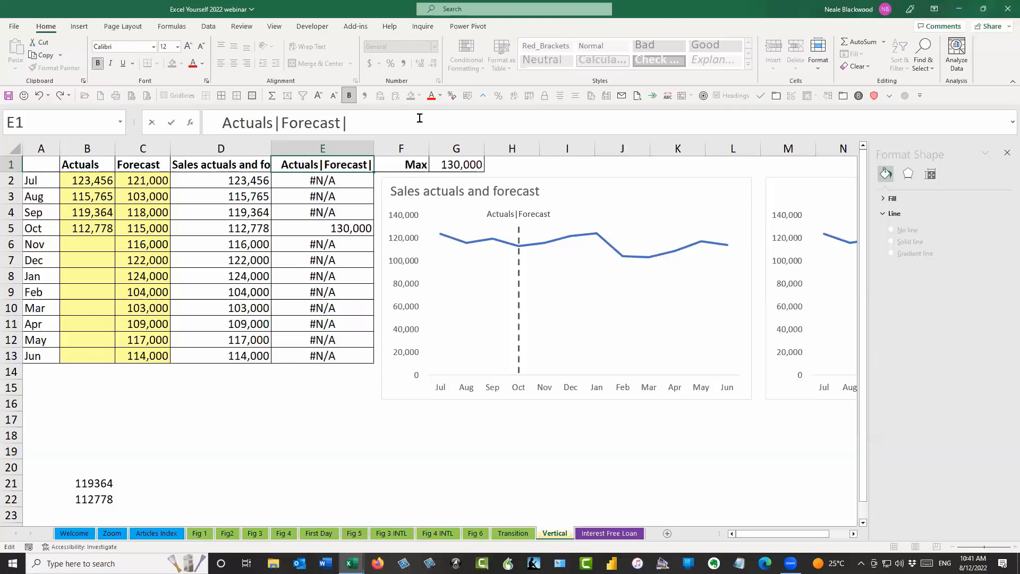
key("BackSpace")
key("BackSpace")
type("t")
key("Return")
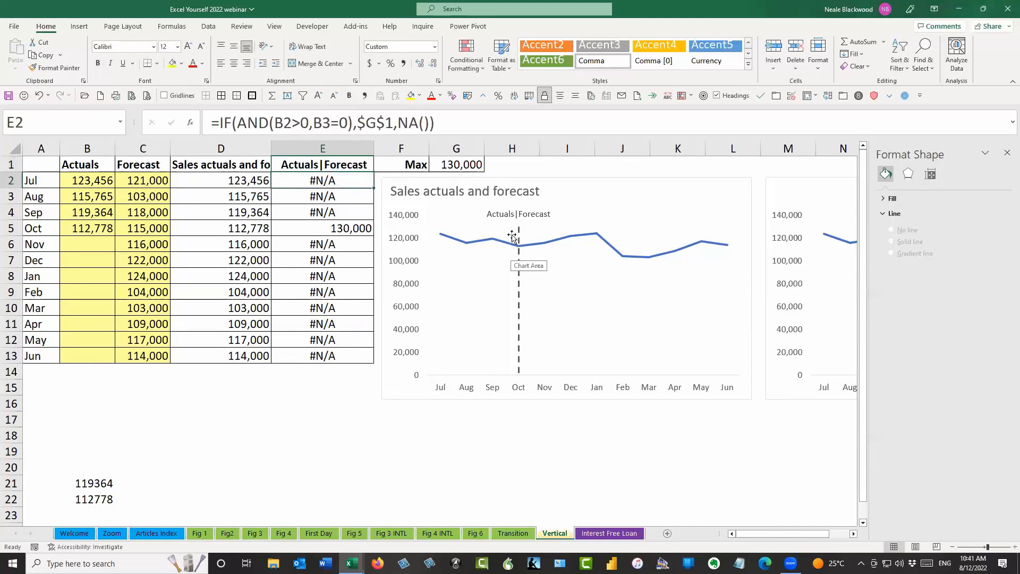
Add a leading space before the Actuals|Forecast heading in E1 and check the label above the chart's vertical line
left_click(298, 165)
left_click(212, 123)
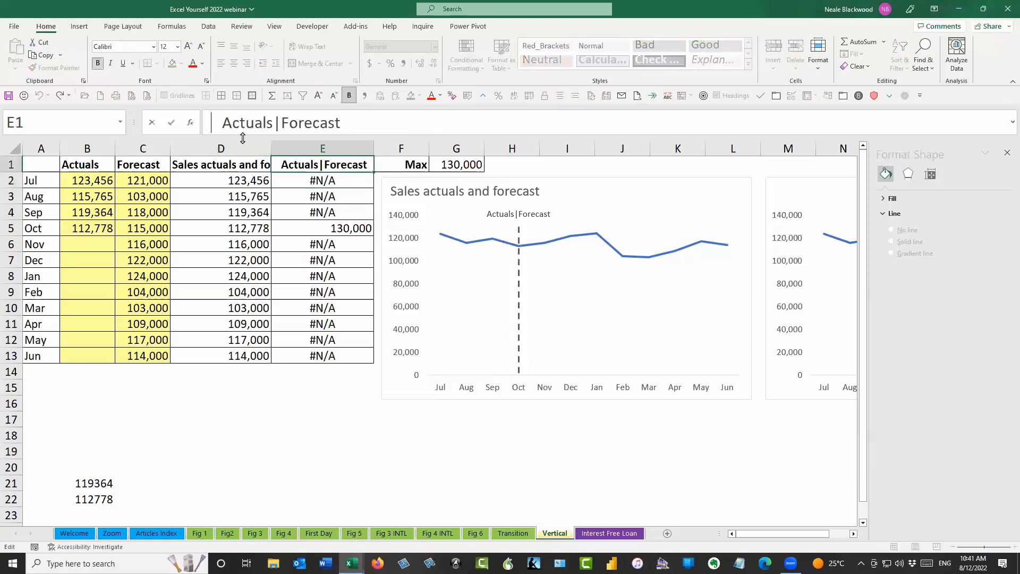
left_click(171, 123)
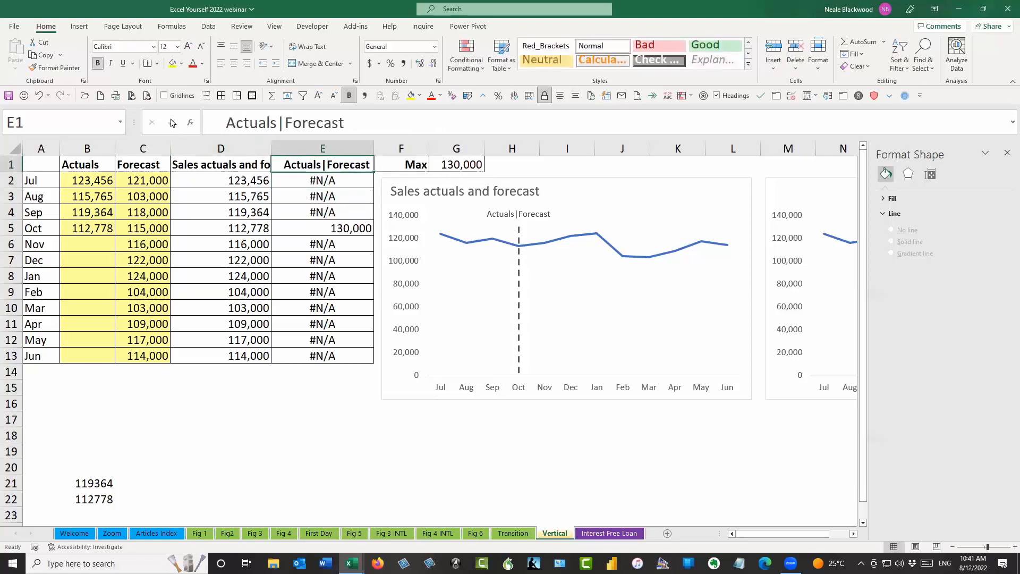
left_click(517, 217)
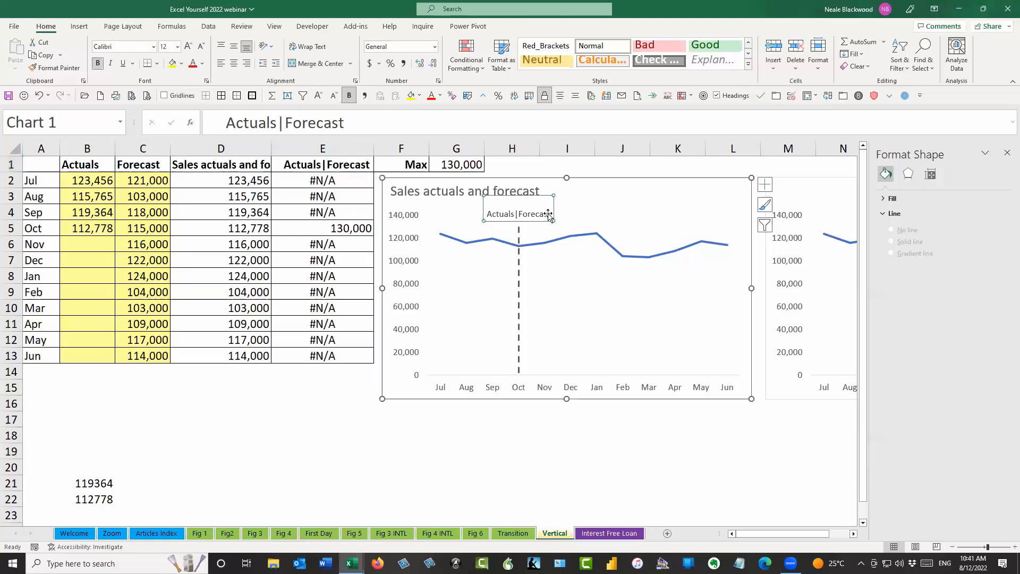
left_click(353, 166)
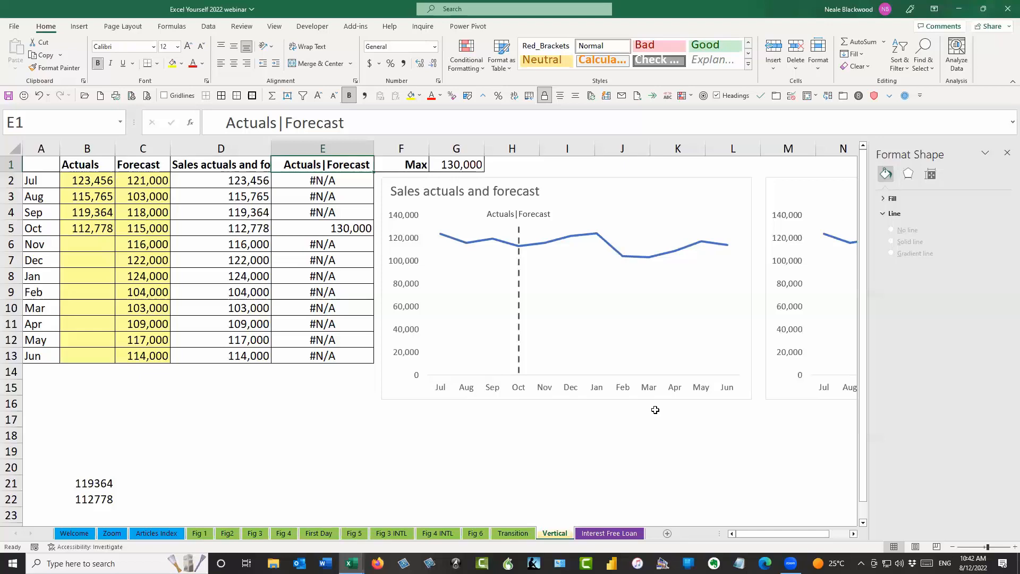
Change the Sales actuals and forecast series in the original chart to the Clustered Column chart type
left_click(562, 244)
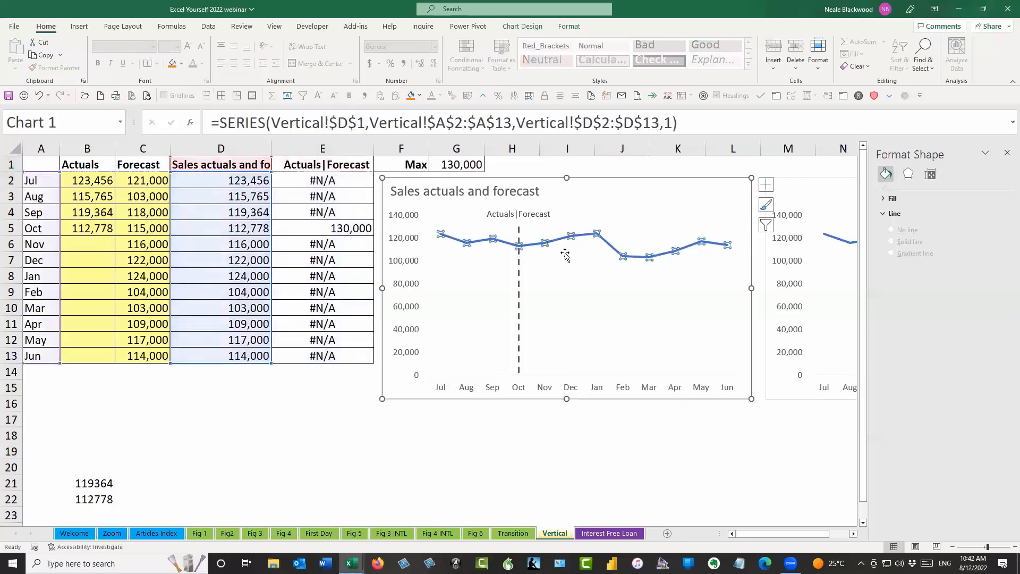
right_click(529, 246)
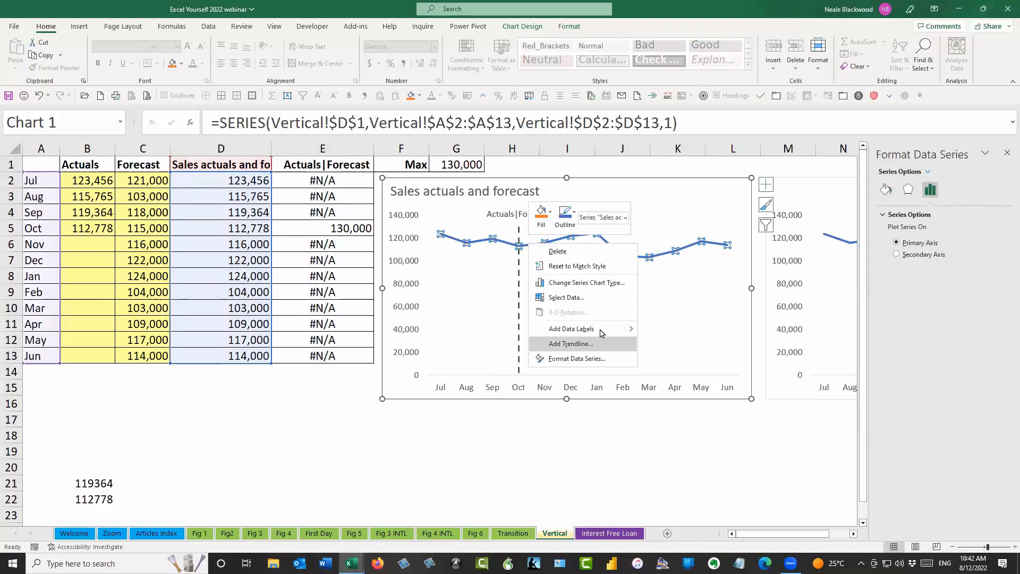
left_click(601, 284)
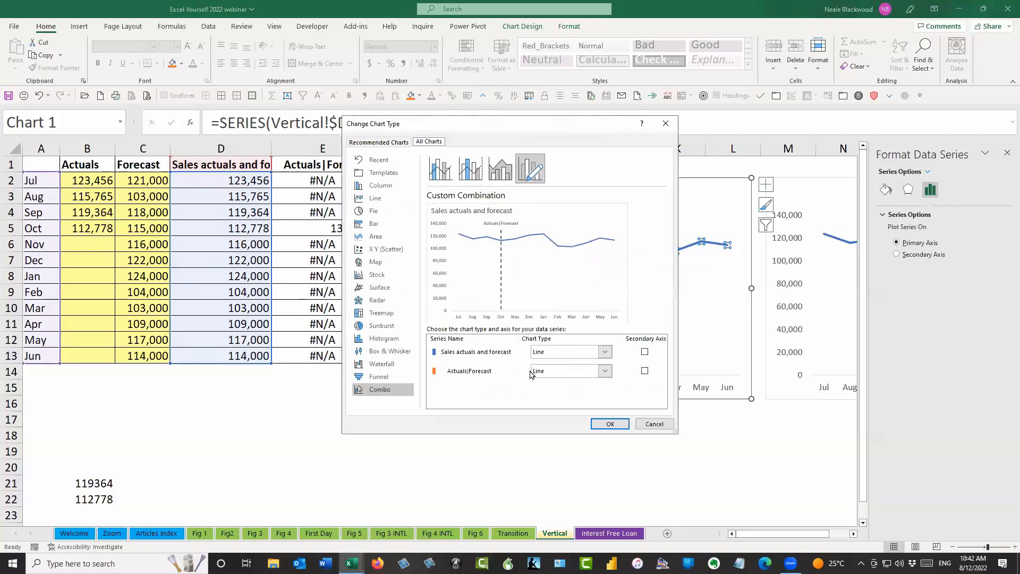
left_click(606, 353)
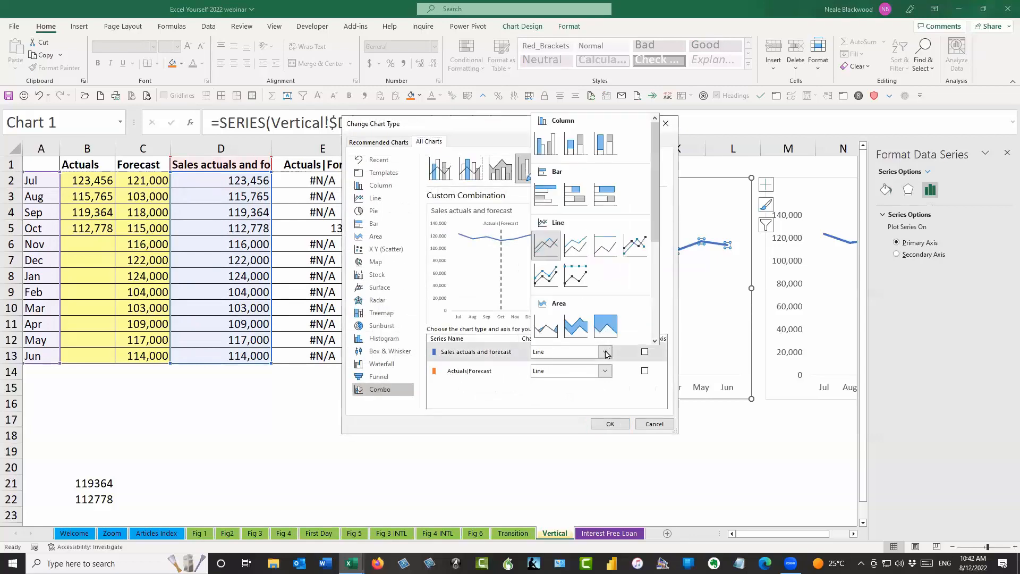
left_click(546, 157)
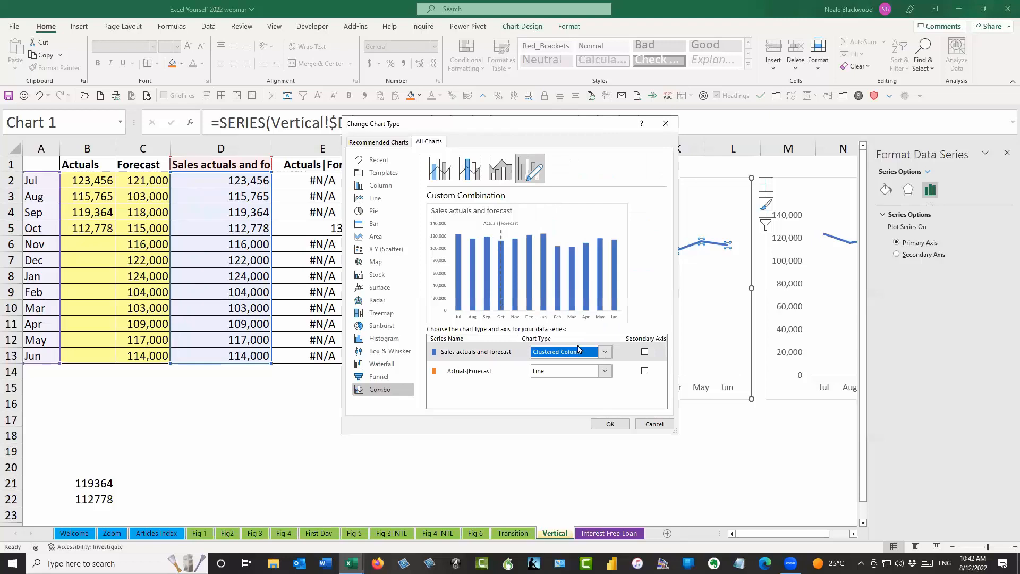
left_click(616, 424)
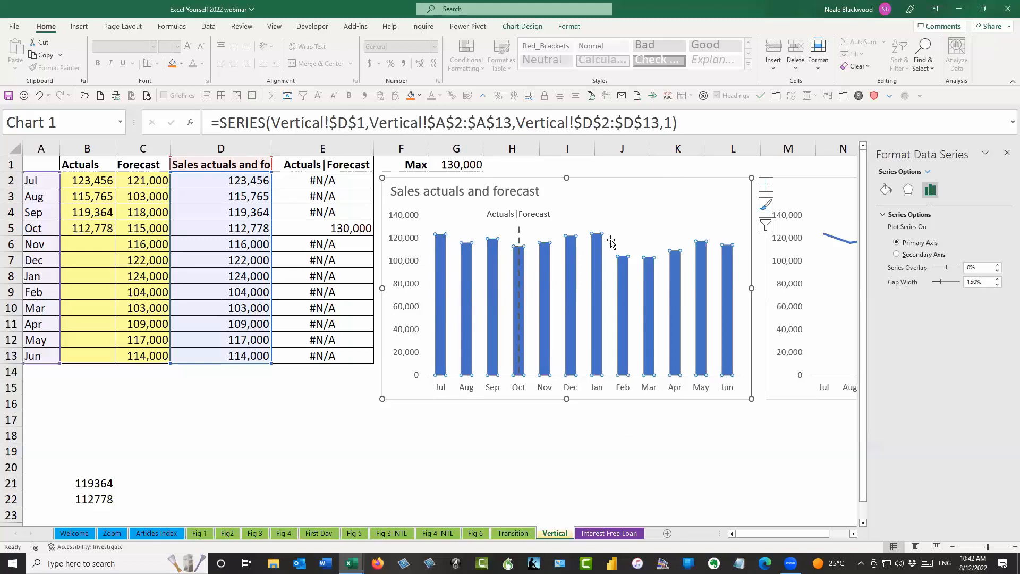
Change the Sales actuals and forecast series in the original chart to the Clustered Bar chart type
right_click(544, 263)
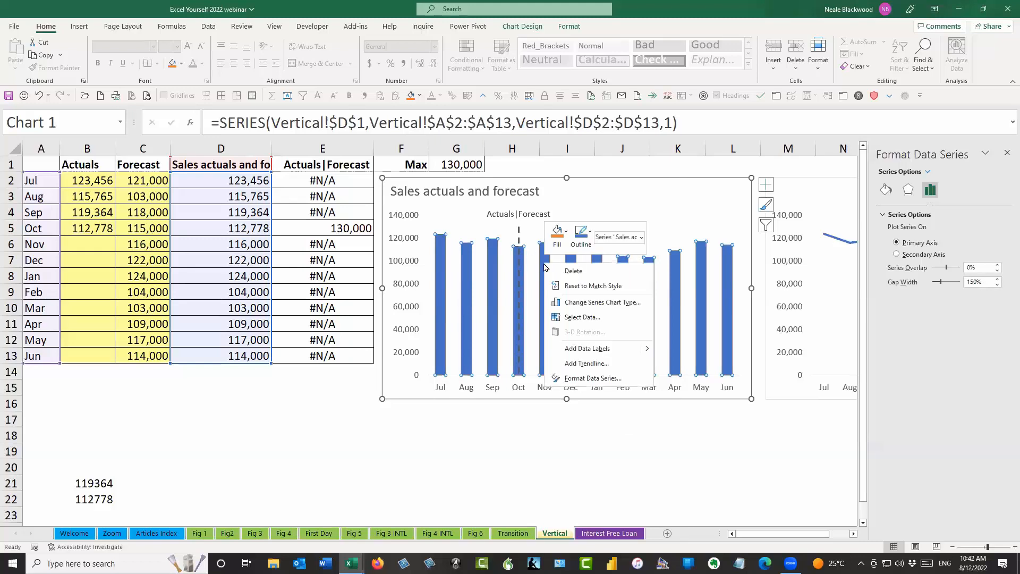
left_click(623, 303)
left_click(605, 352)
key("Down")
key("Return")
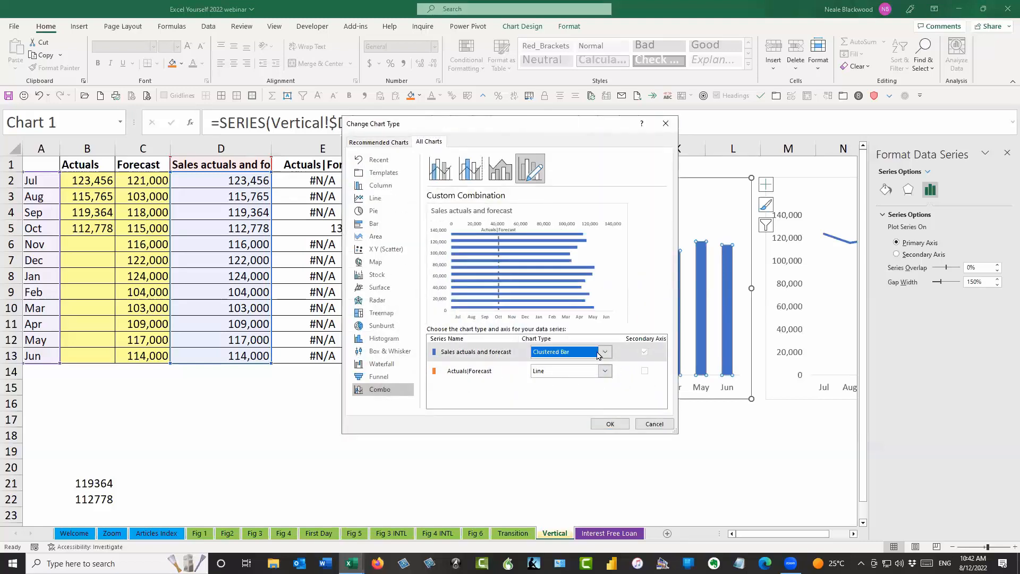
left_click(622, 427)
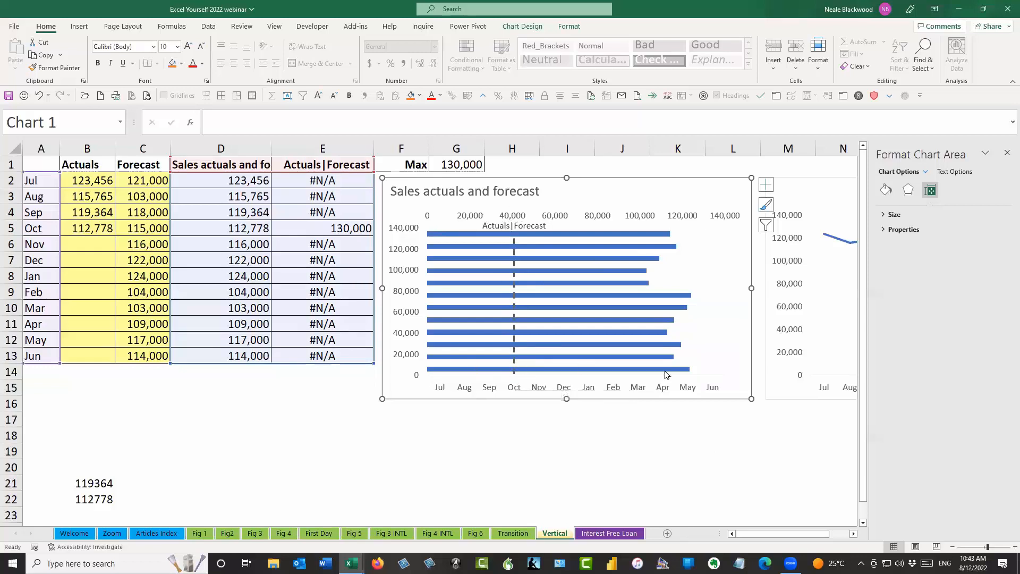
Try deleting the bar chart's primary vertical axis, and undo the deletion
mouse_move(633, 375)
left_click(407, 229)
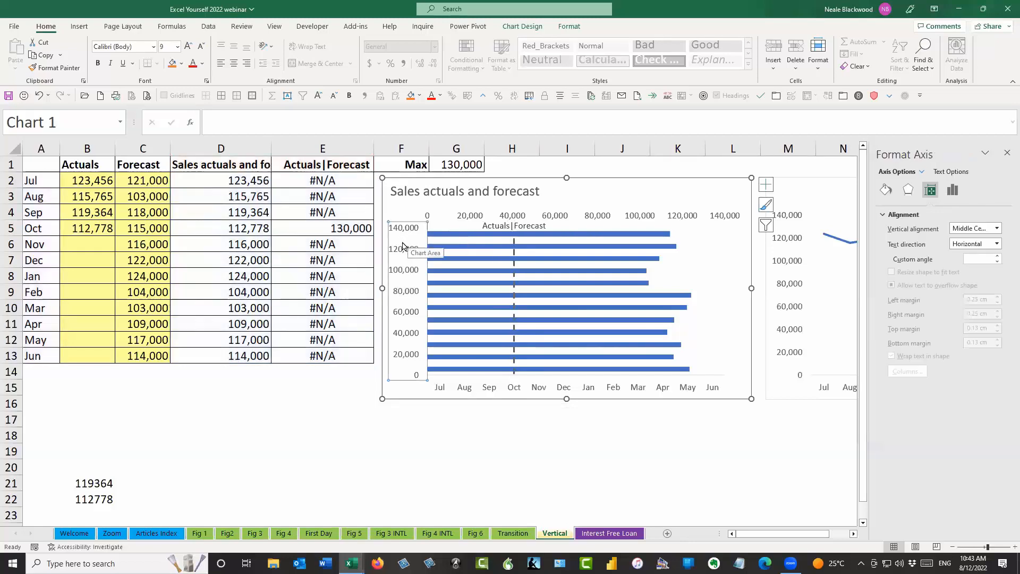
key("Delete")
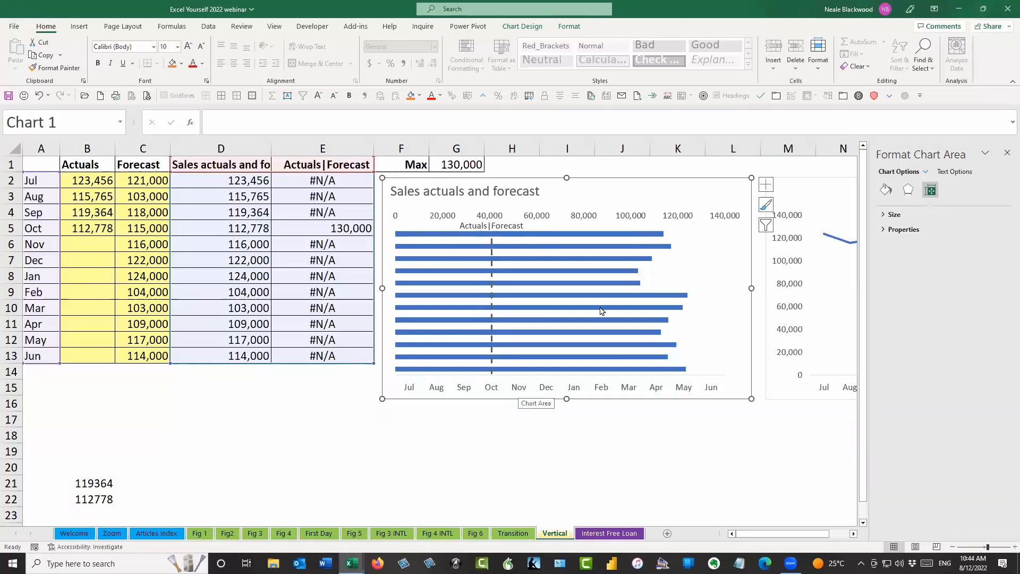
key("ctrl+z")
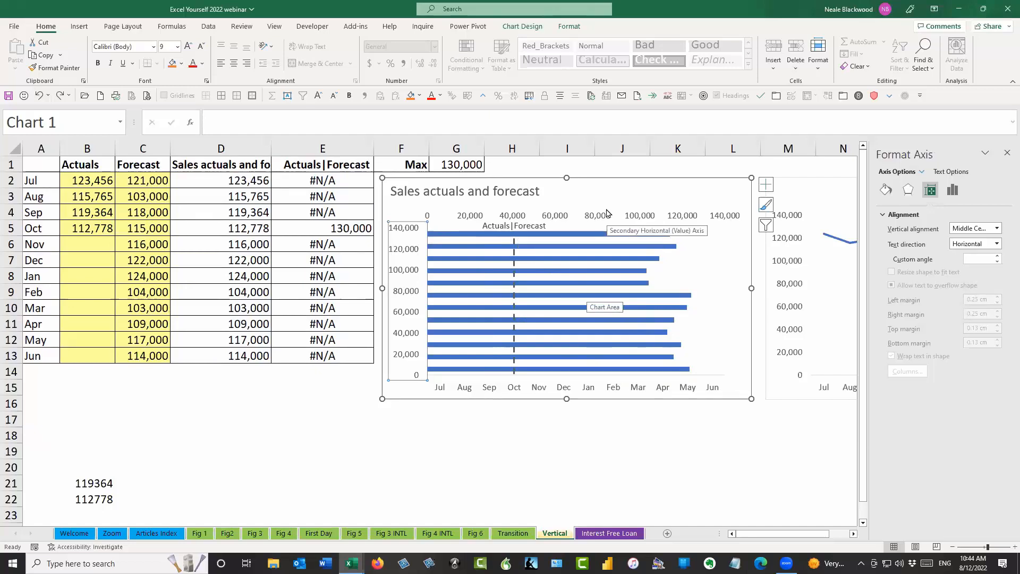
Undo the Clustered Bar and Clustered Column changes to the original chart and deselect it
left_click(628, 534)
left_click(555, 533)
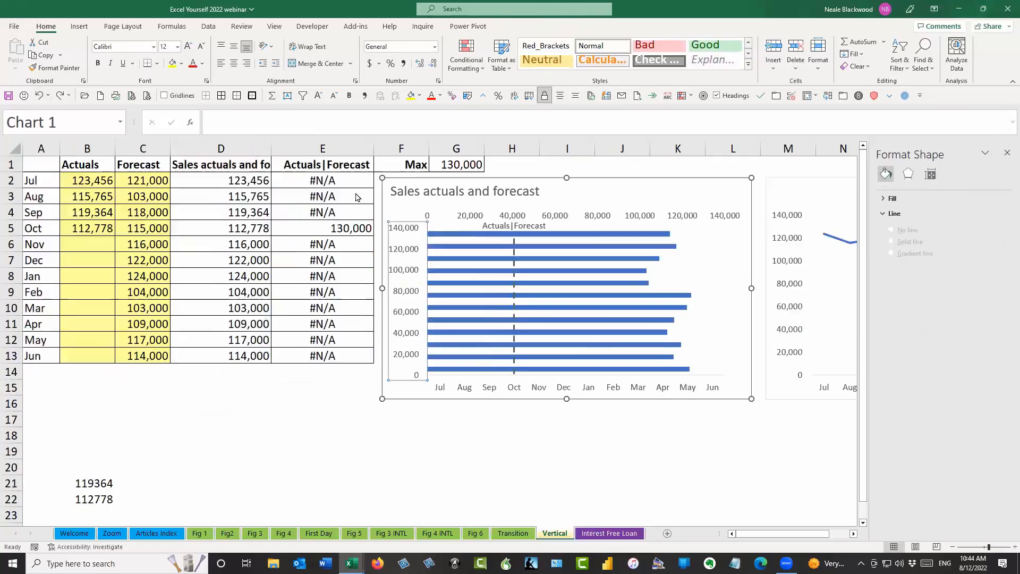
left_click(39, 95)
left_click(39, 95)
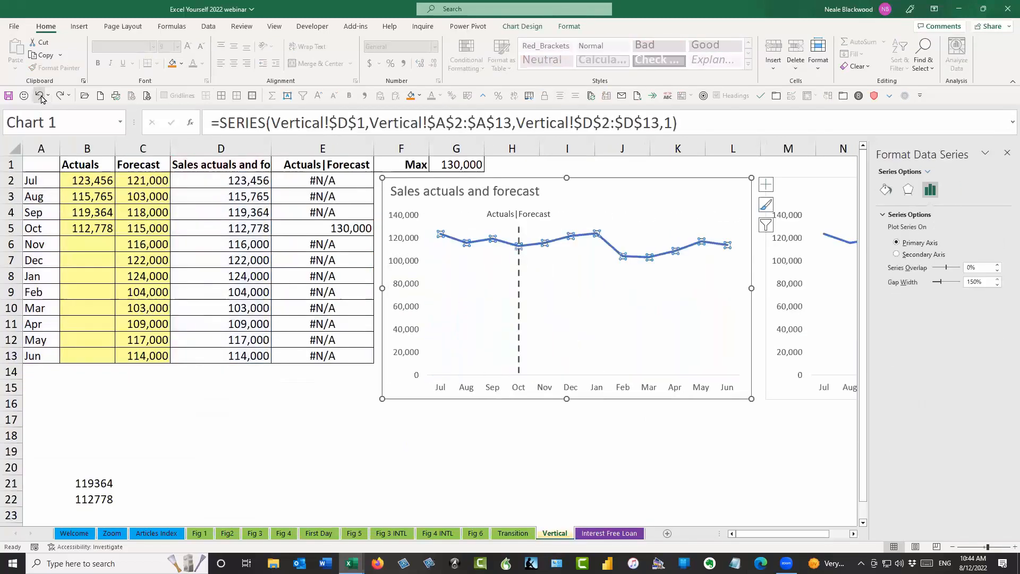
left_click(574, 433)
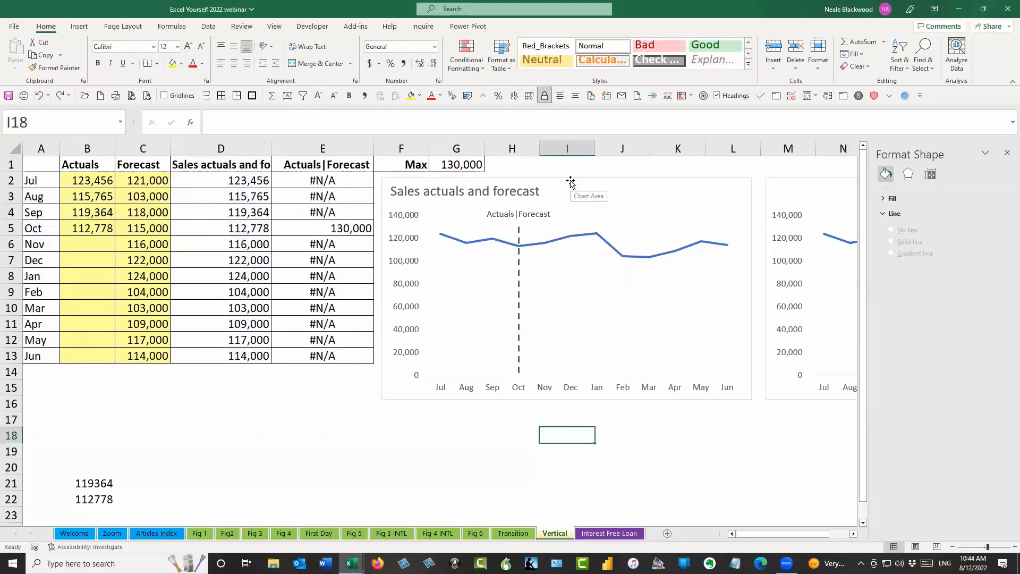
Place a copy of the line chart below the original and change its Sales actuals and forecast series to Clustered Column
left_click_drag(570, 176, 573, 420)
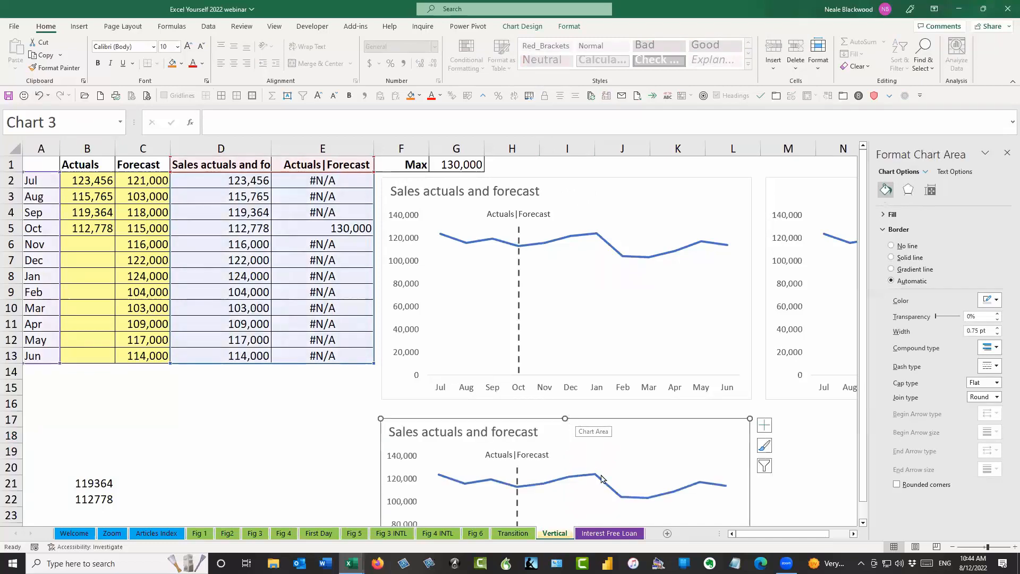
left_click(569, 479)
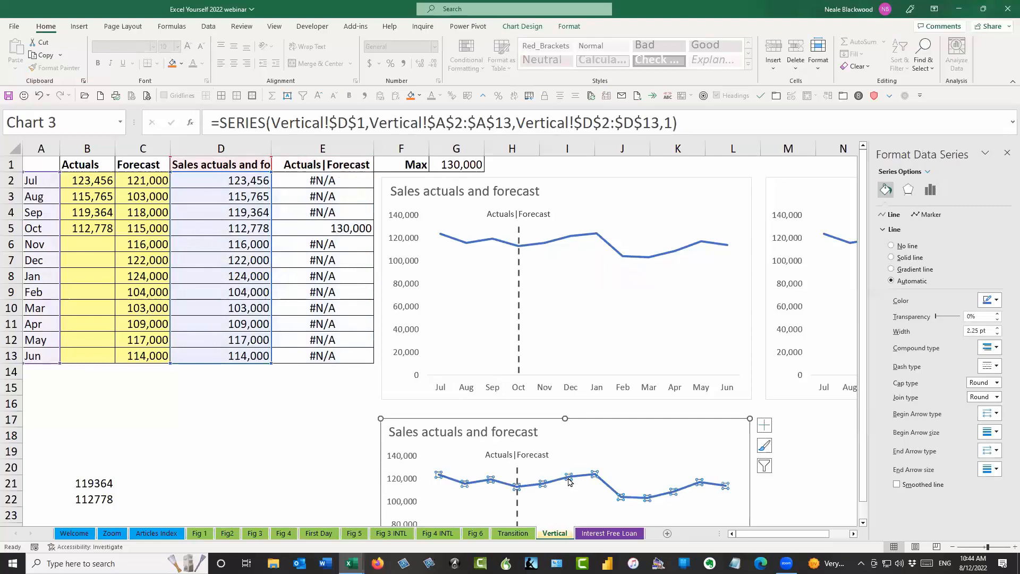
right_click(569, 479)
left_click(636, 391)
left_click(604, 354)
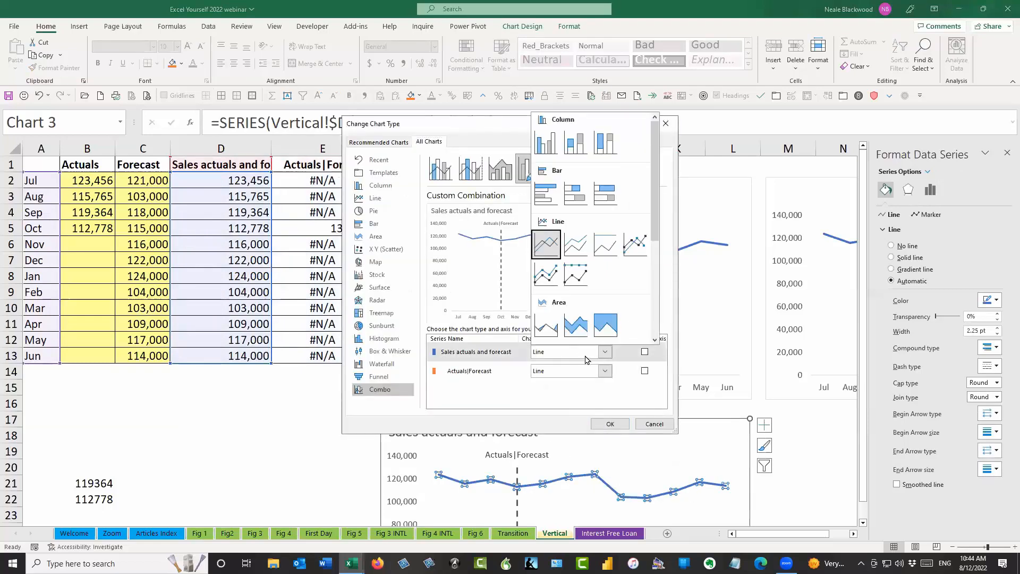
left_click(546, 142)
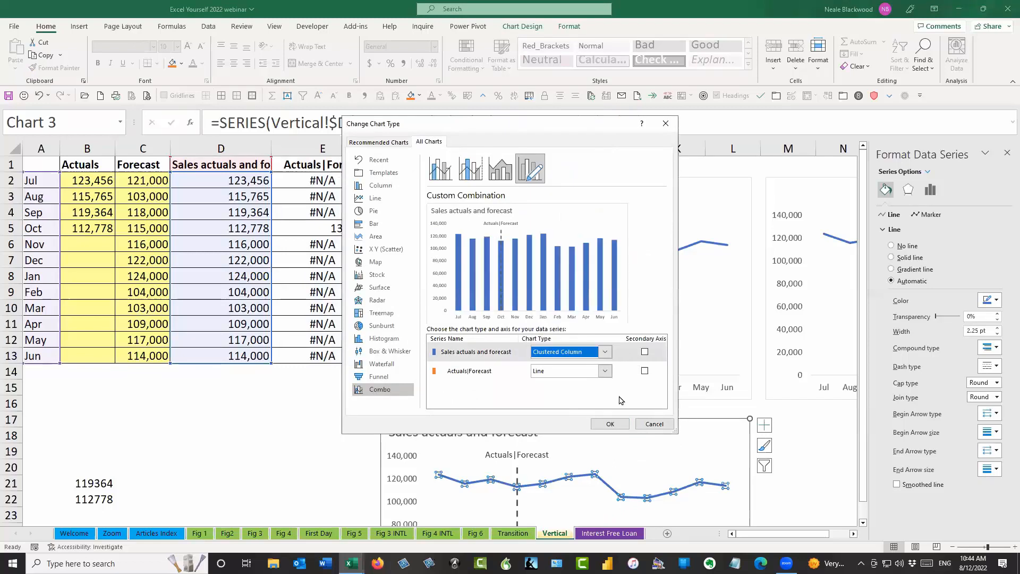
left_click(610, 424)
scroll(650, 470, "down", 4)
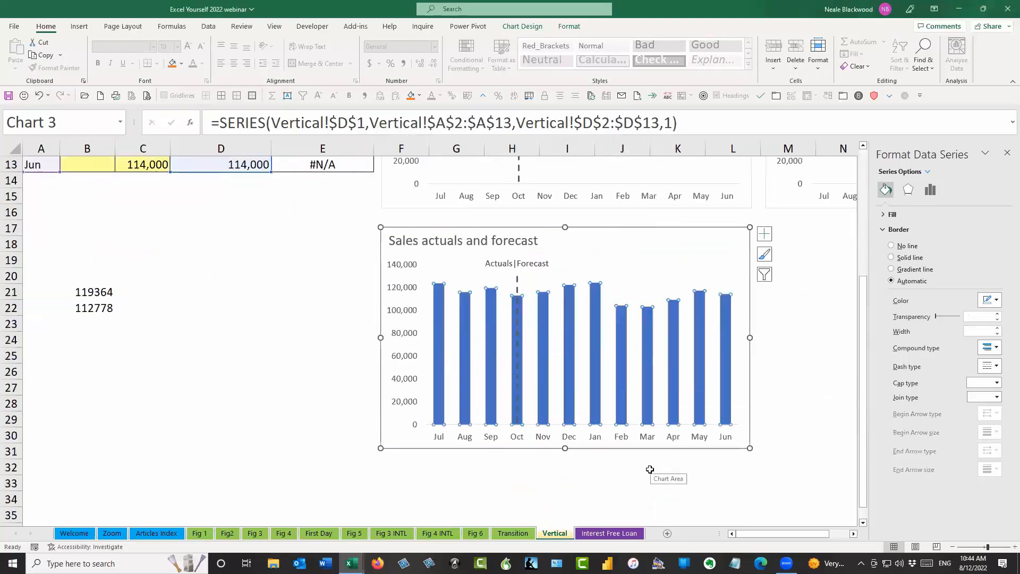
scroll(650, 473, "up", 4)
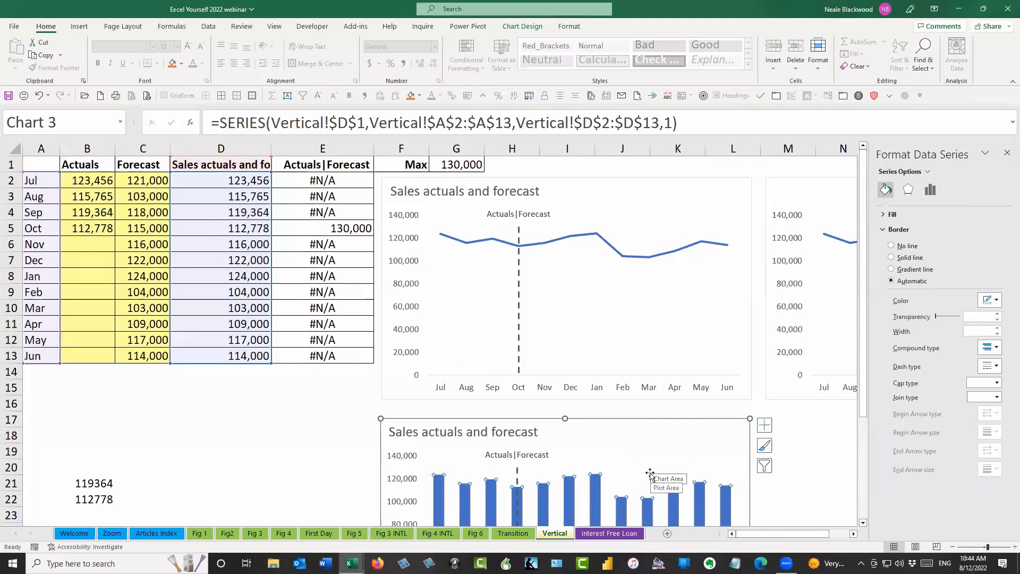
Open the Interest Free Loan sheet and review the loan amount, total months, interest-free periods and interest rate in B1:B4
left_click(612, 534)
left_click(545, 355)
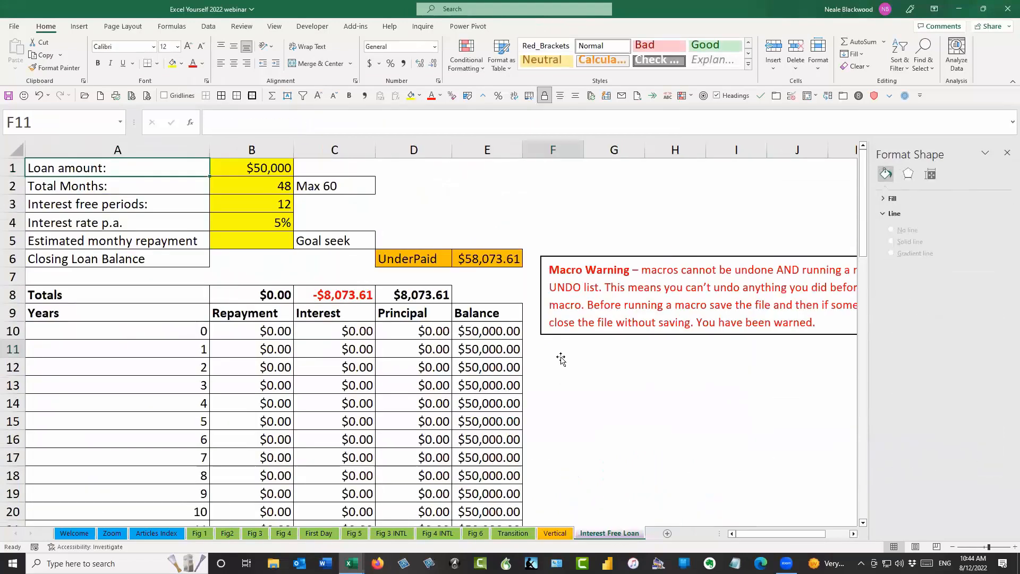
left_click(599, 384)
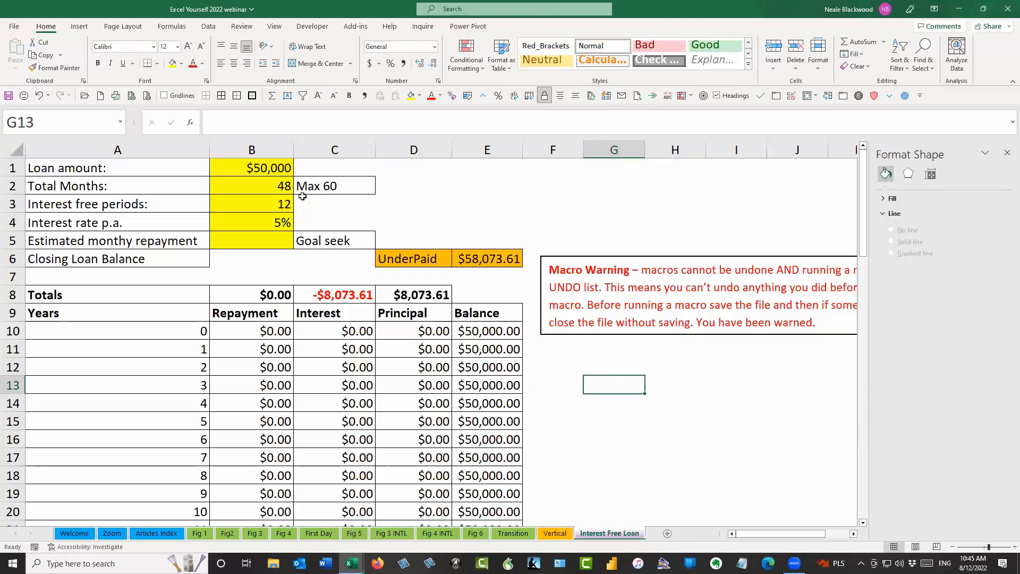
left_click_drag(260, 169, 289, 216)
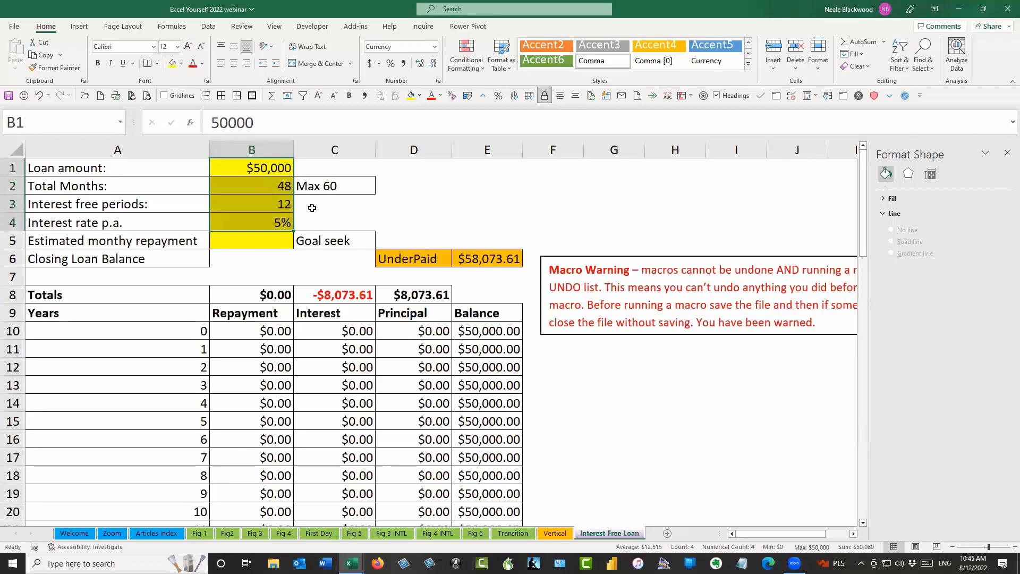
left_click(249, 207)
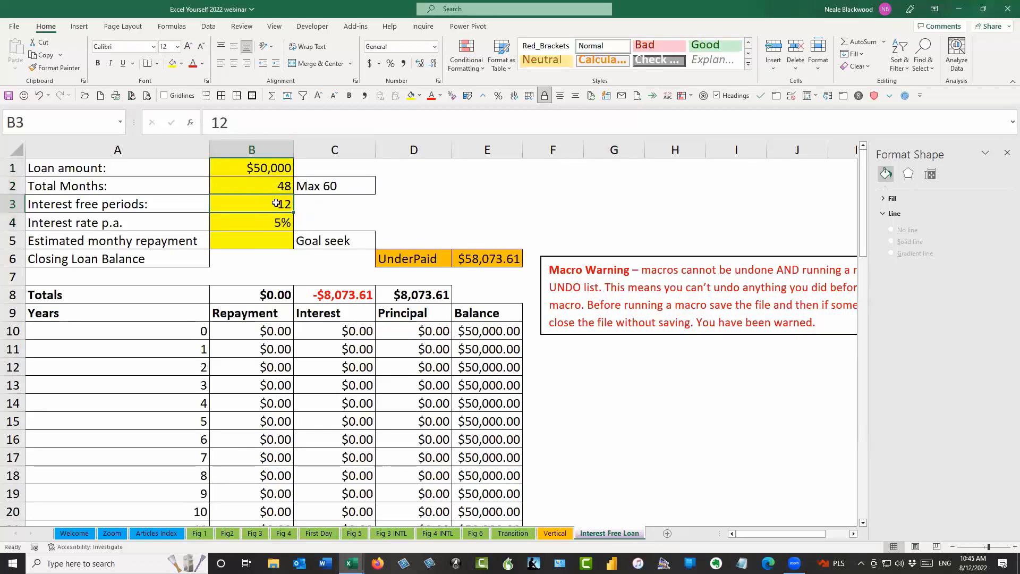
left_click(290, 223)
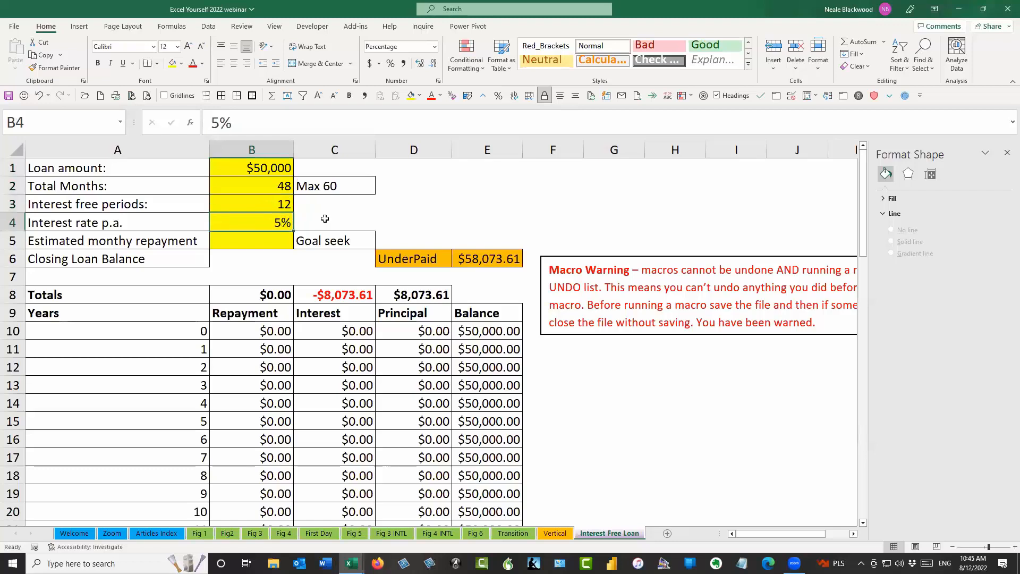
Enter 1500 as the estimated monthly repayment in B5
left_click(272, 237)
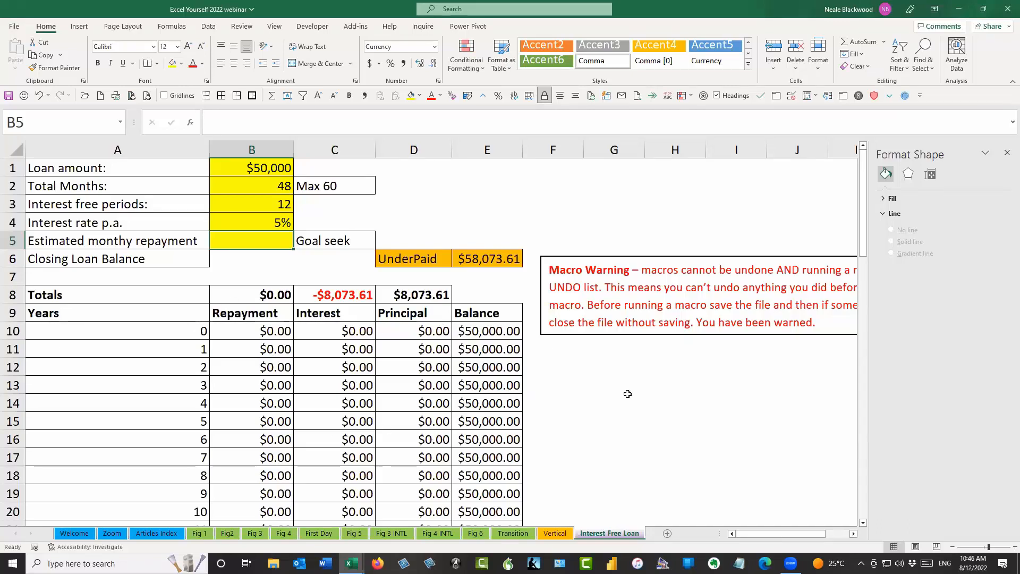
type("1500")
key("Return")
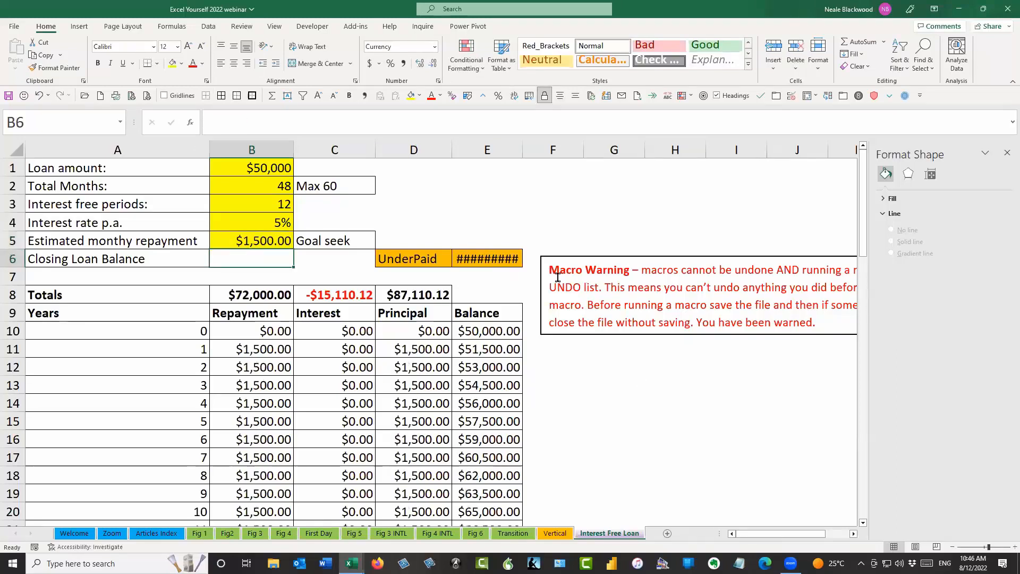
Set the estimated monthly repayment in B5 to -1500 and widen column E to fit the closing balance
left_click(270, 240)
type("-15000")
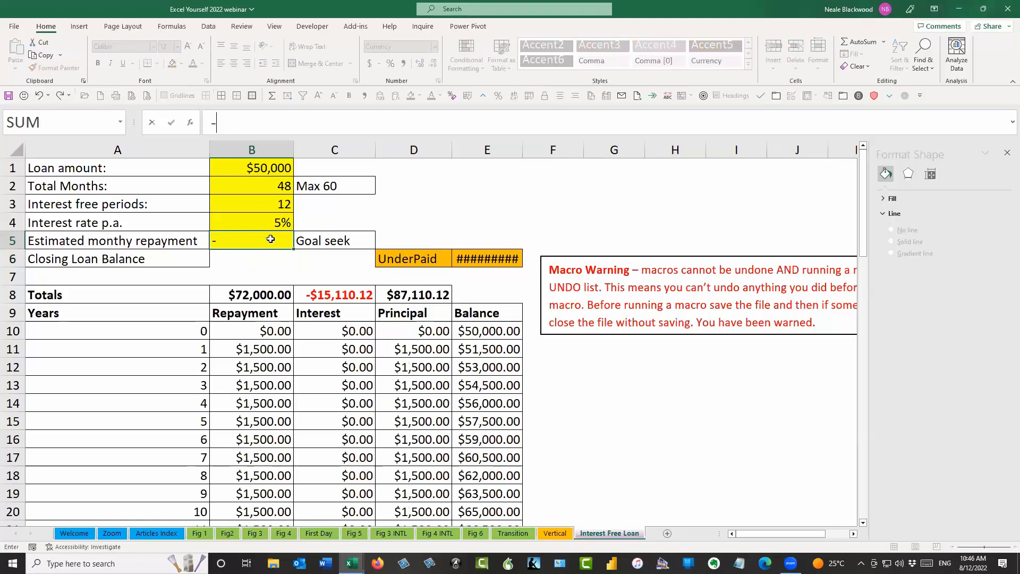
key("BackSpace")
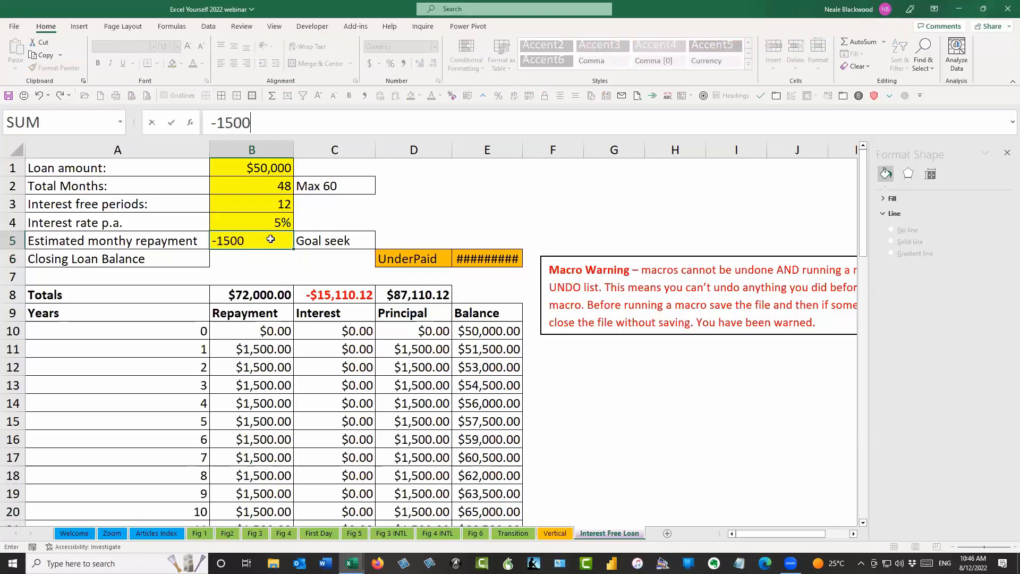
key("Return")
left_click_drag(523, 150, 535, 149)
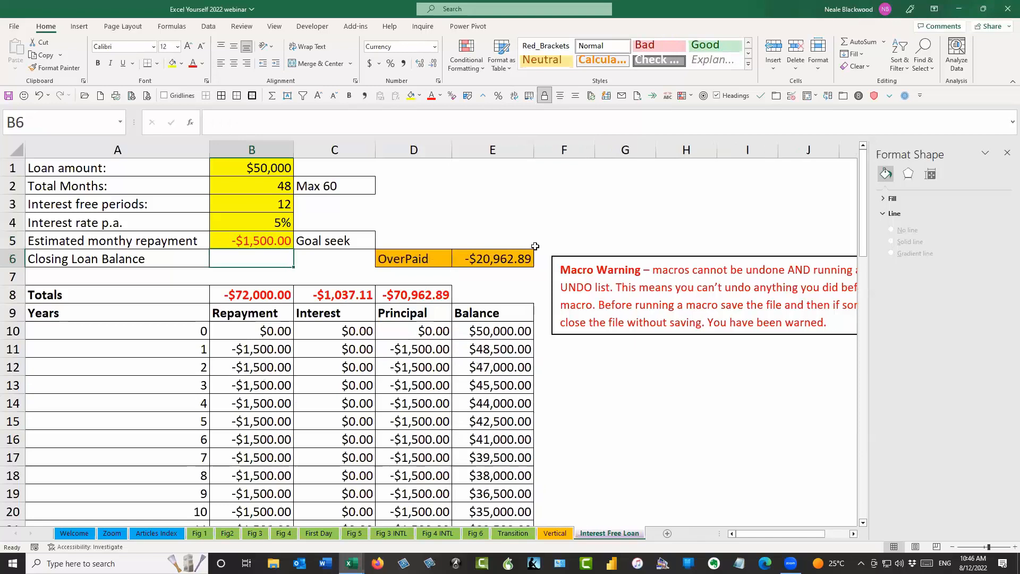
Try an estimated monthly repayment of -1200 in B5
left_click(282, 241)
type("-1200")
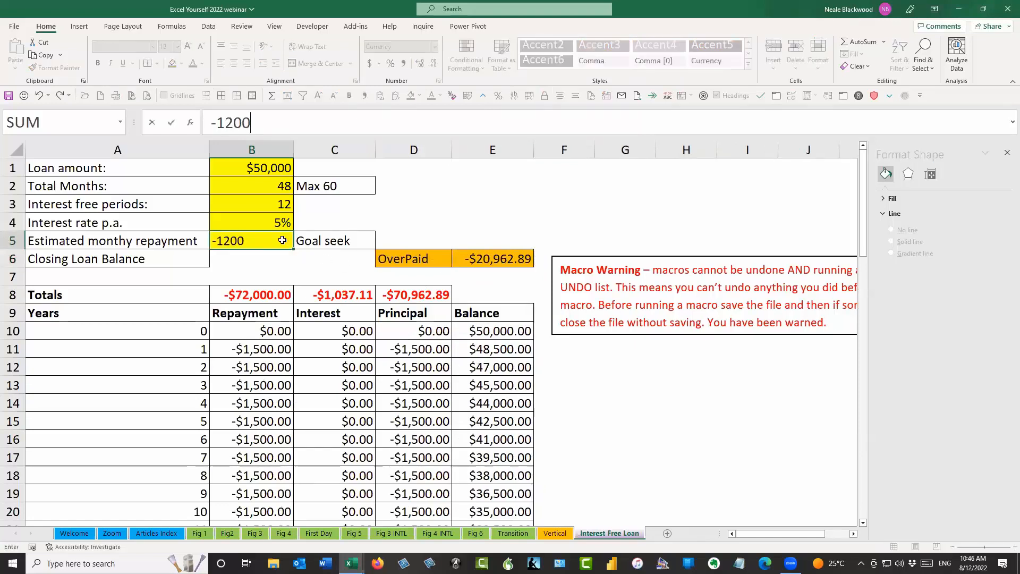
key("Return")
Set the estimated monthly repayment in B5 to -1100
left_click(282, 241)
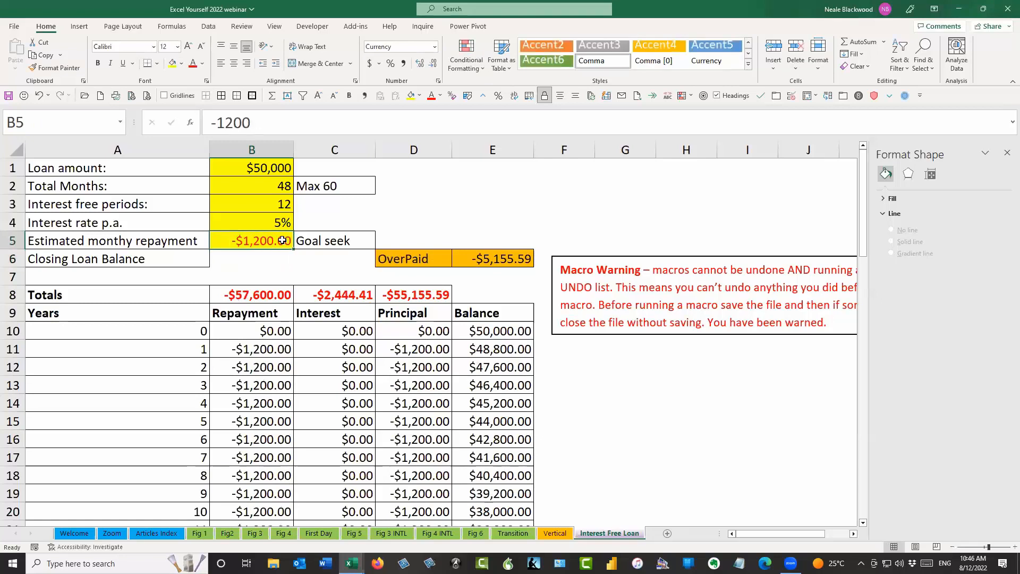
type("-100")
key("BackSpace")
key("BackSpace")
type("100")
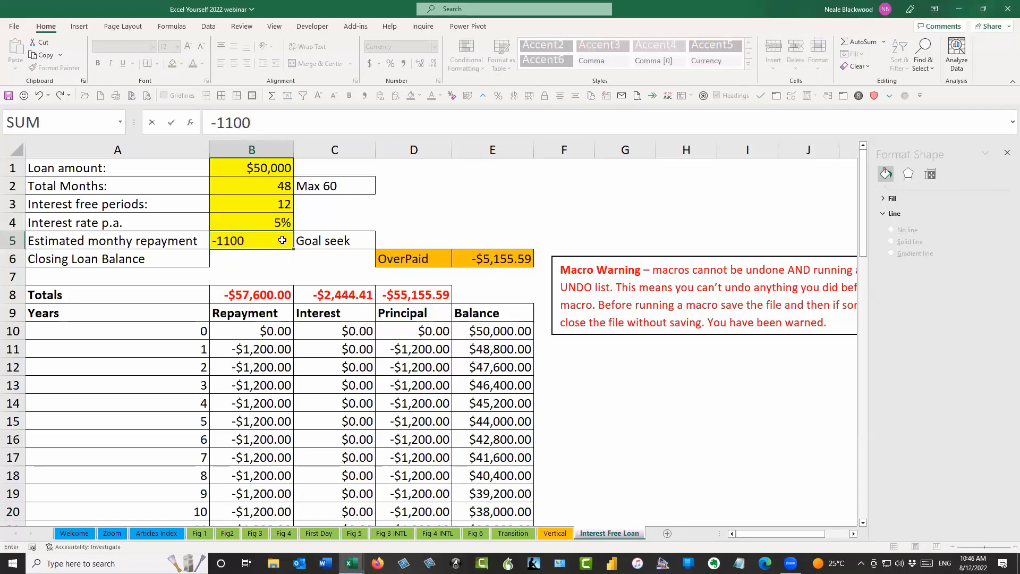
key("Return")
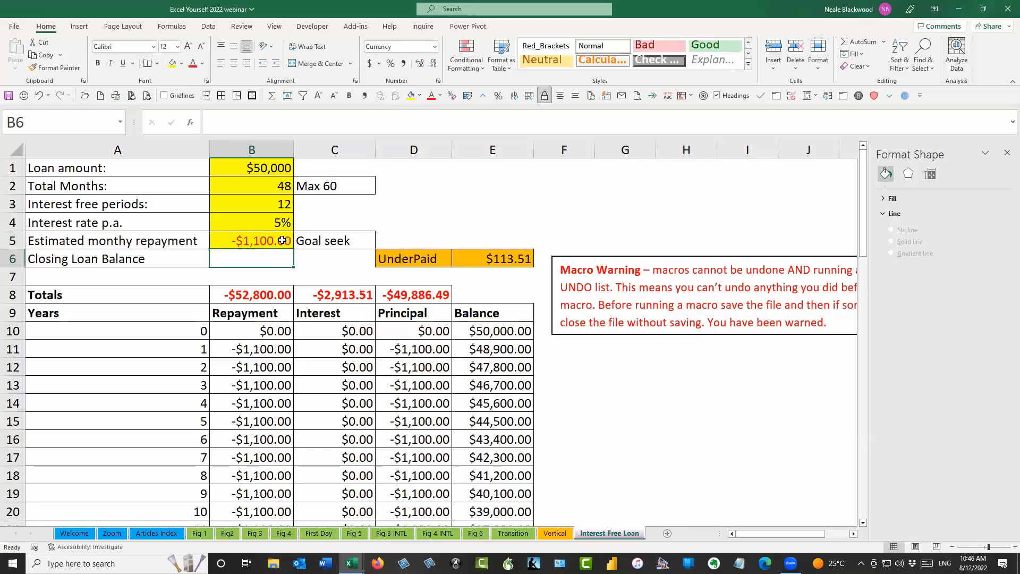
Clear the estimated monthly repayment in B5
left_click(282, 240)
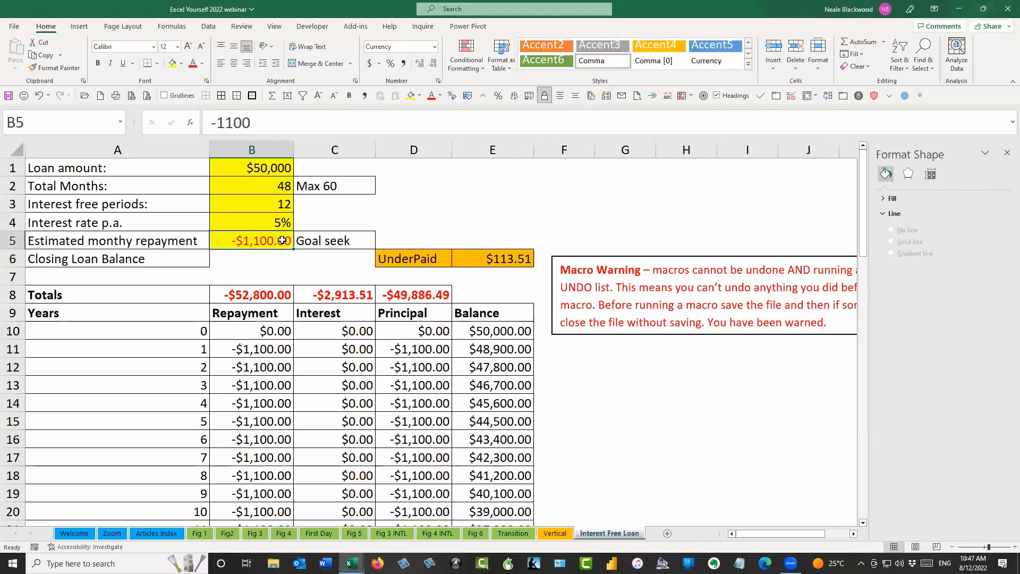
left_click(512, 263)
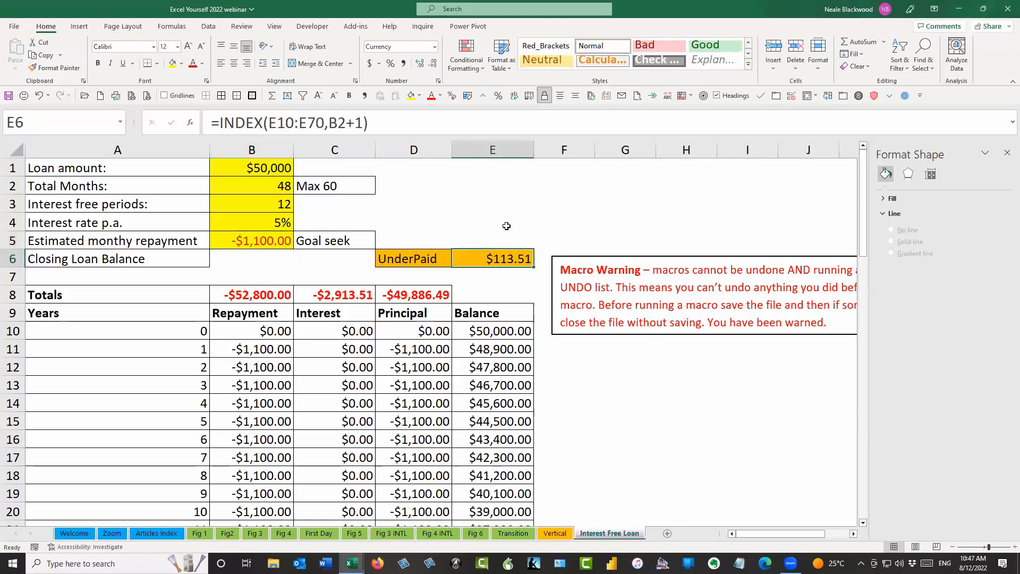
left_click(234, 241)
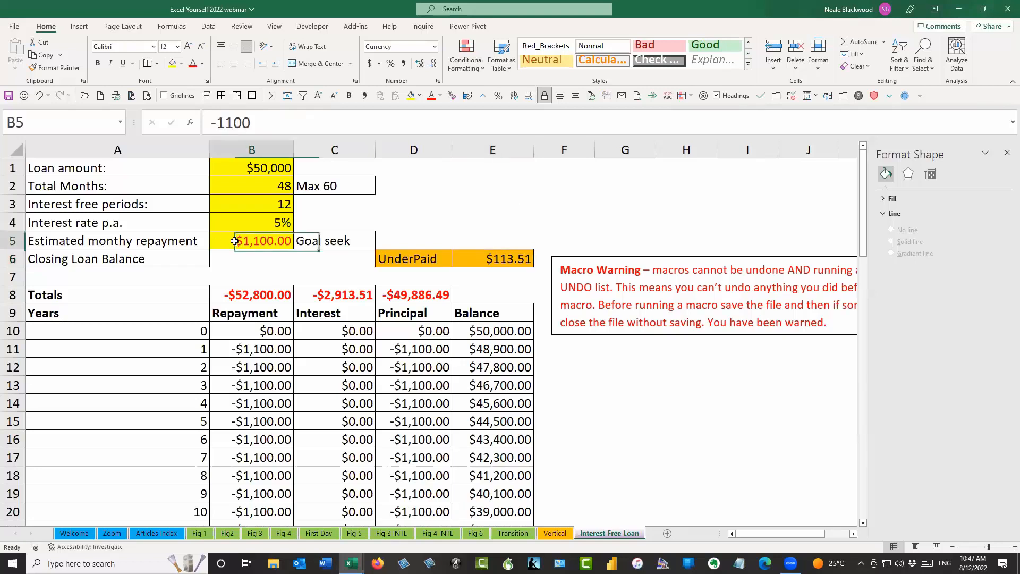
key("Delete")
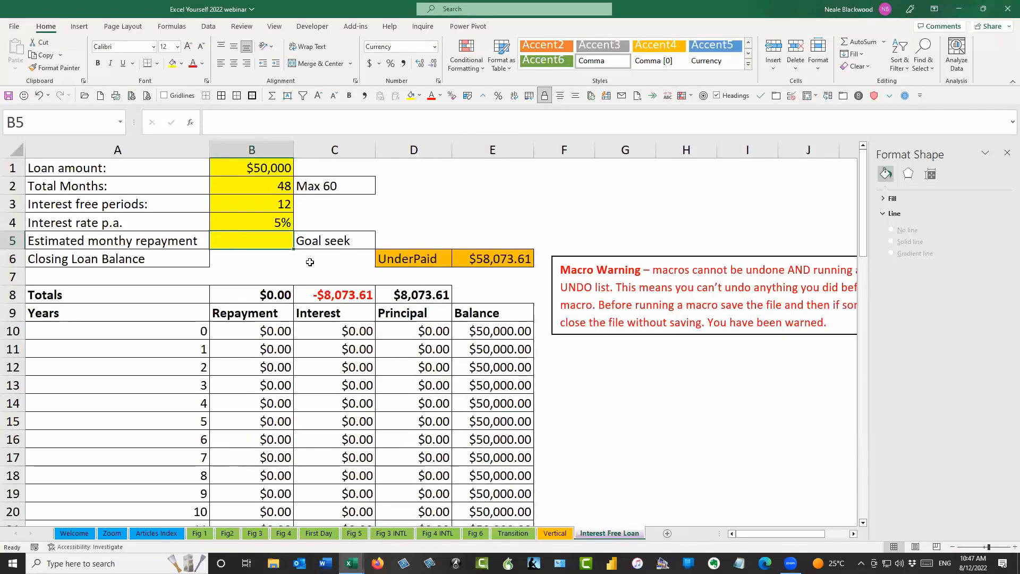
Use Goal Seek to bring the closing loan balance in E6 to 0 by changing the monthly repayment in B5
left_click(484, 259)
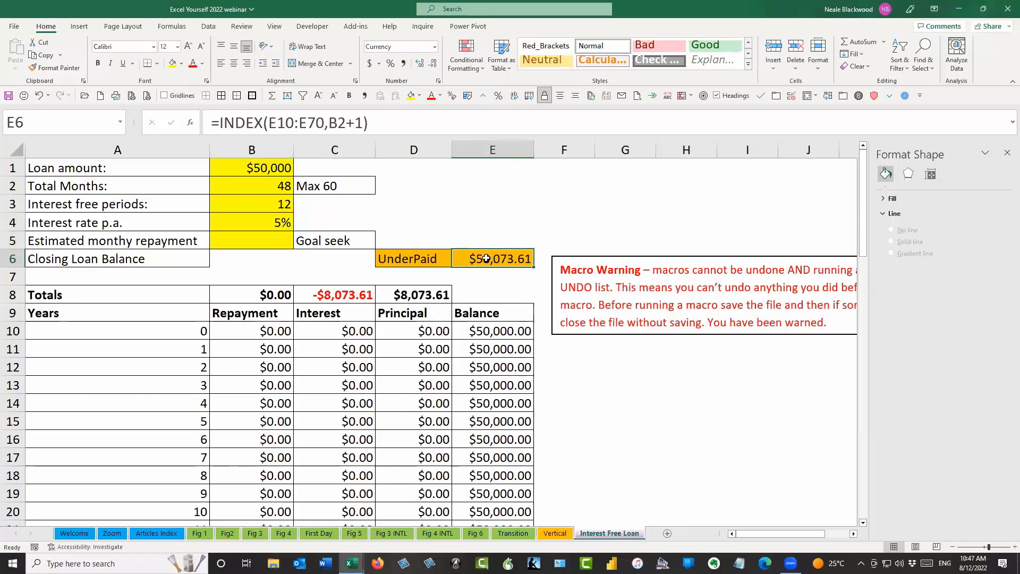
left_click(205, 28)
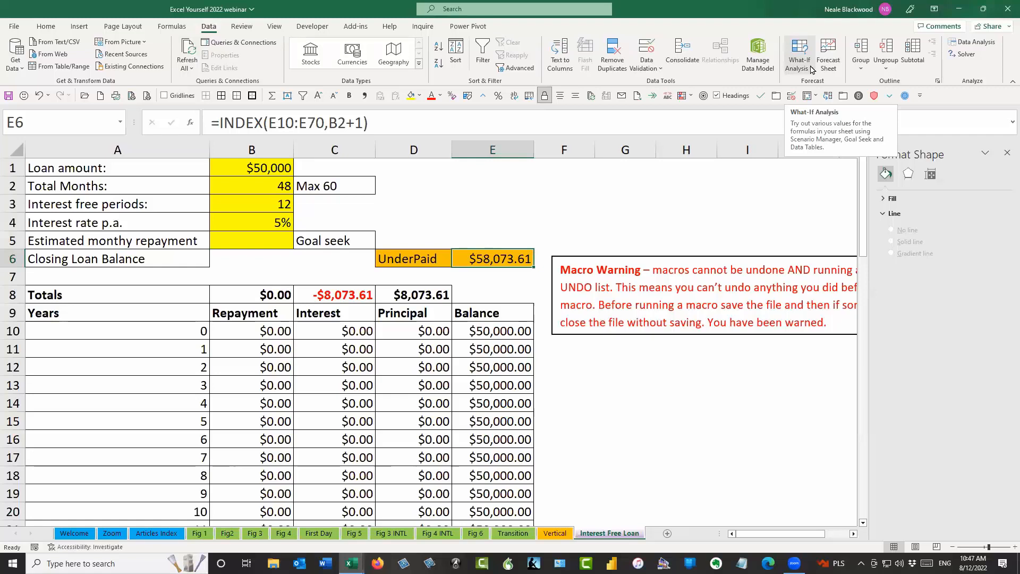
left_click(807, 69)
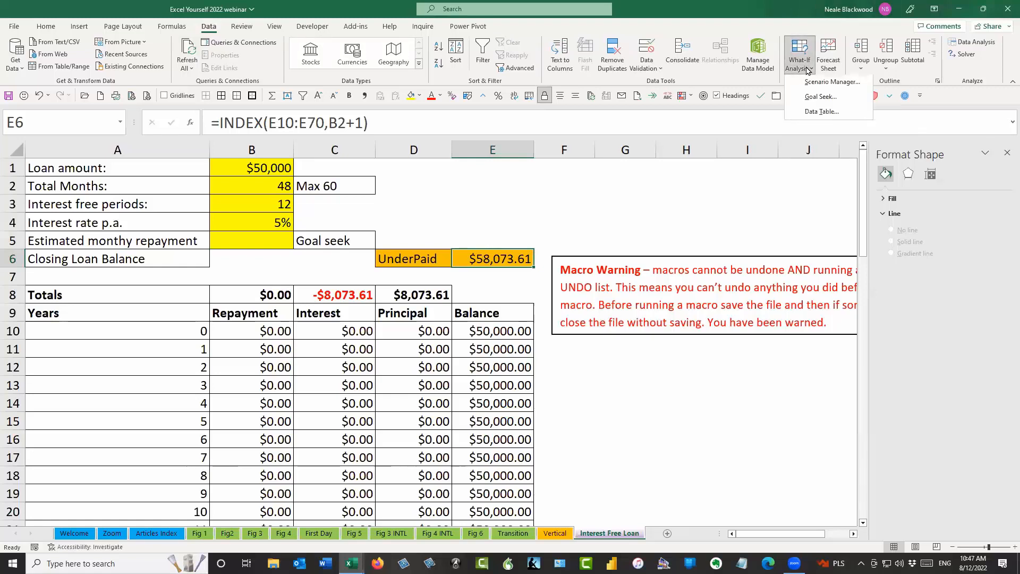
left_click(821, 97)
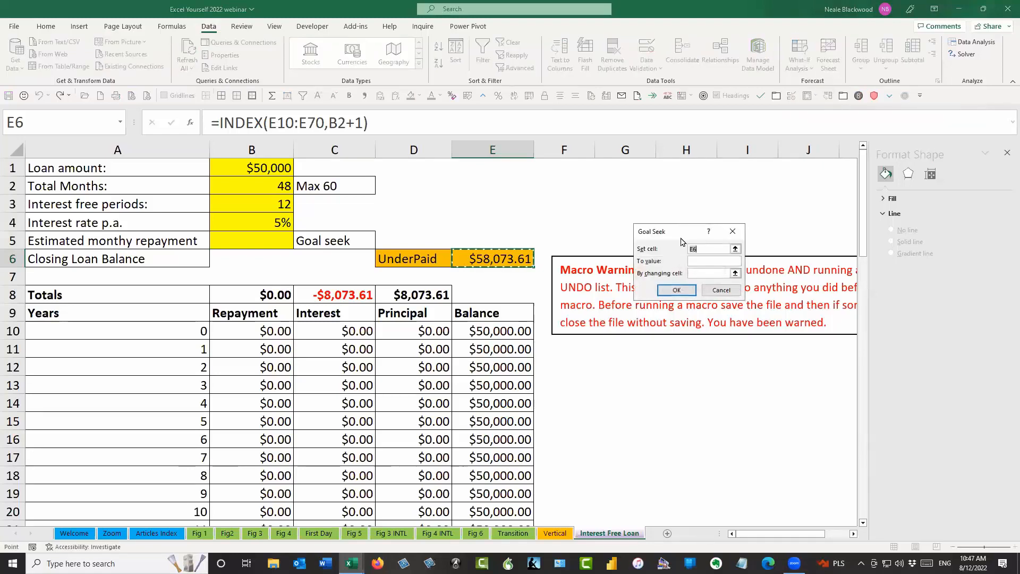
left_click_drag(673, 232, 579, 179)
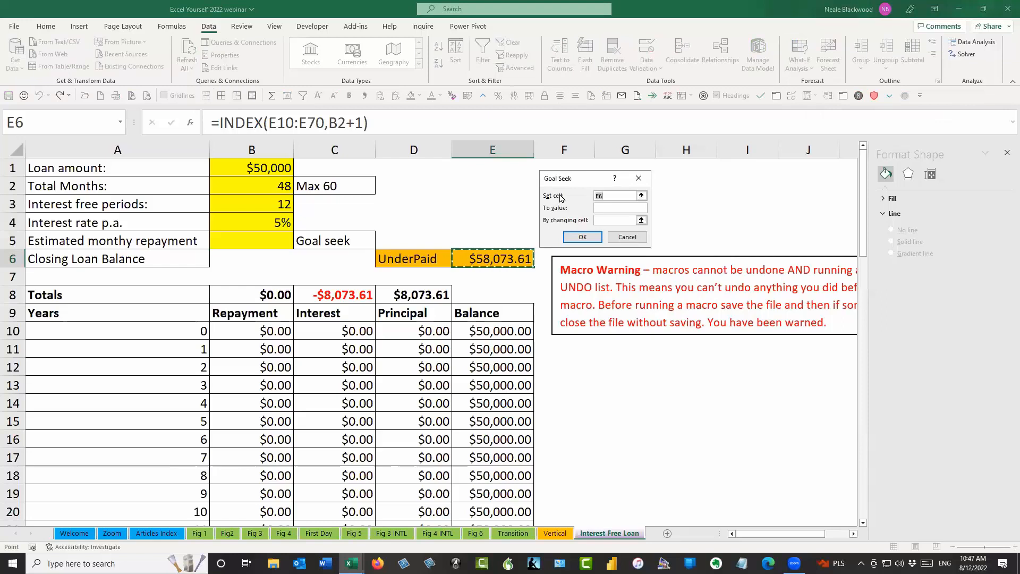
left_click(613, 210)
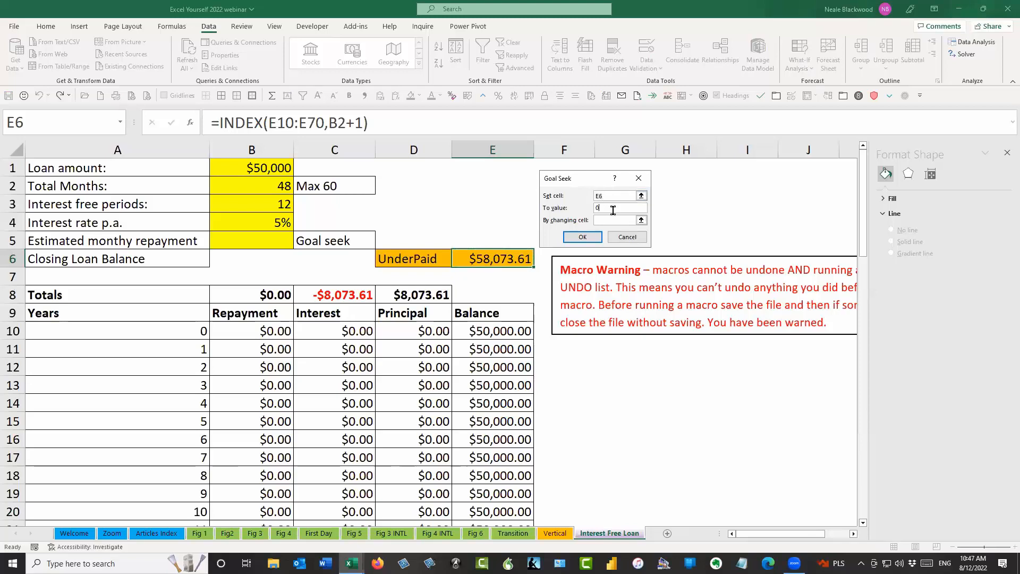
left_click(610, 221)
left_click(252, 241)
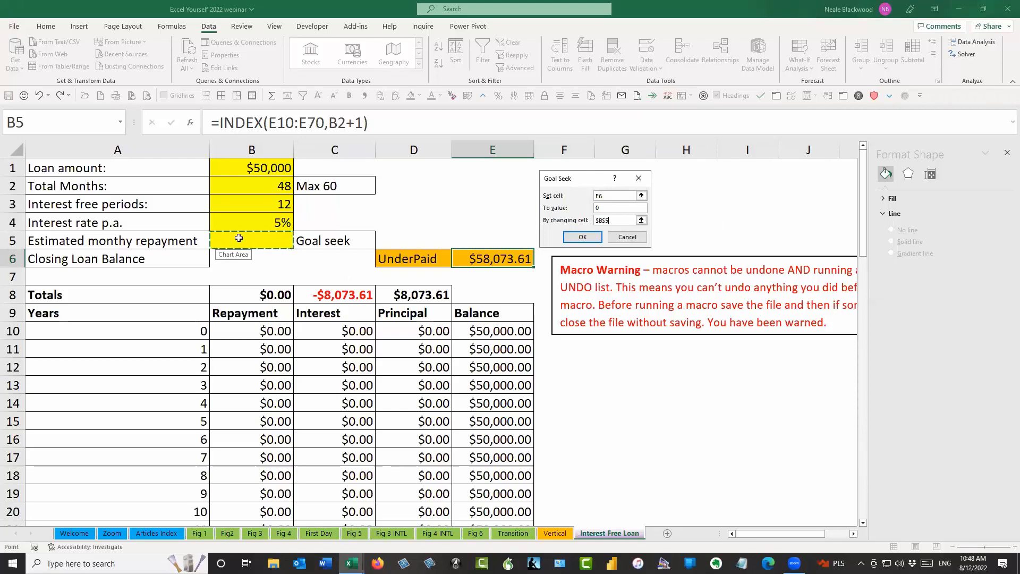
left_click(581, 237)
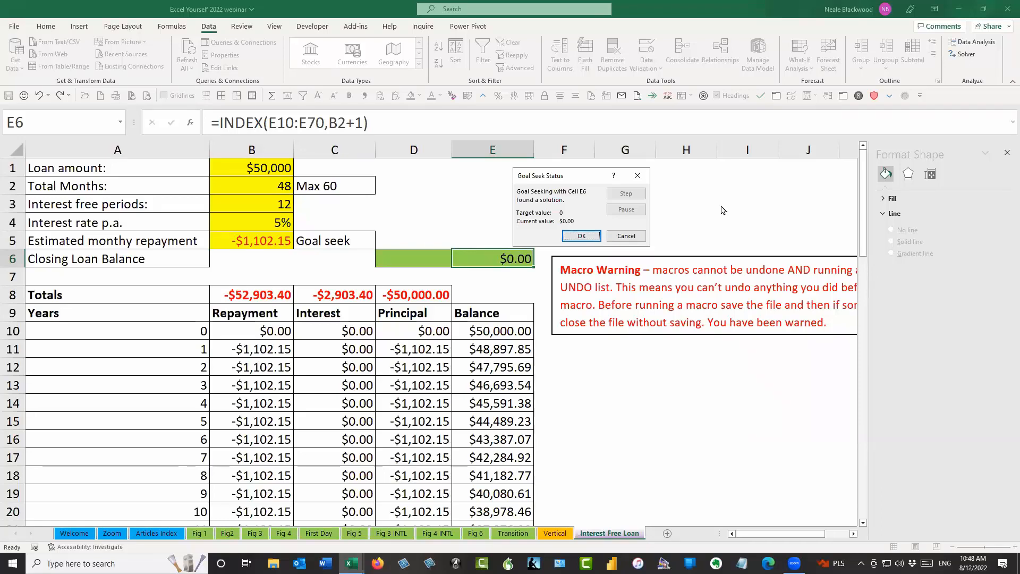
left_click(593, 239)
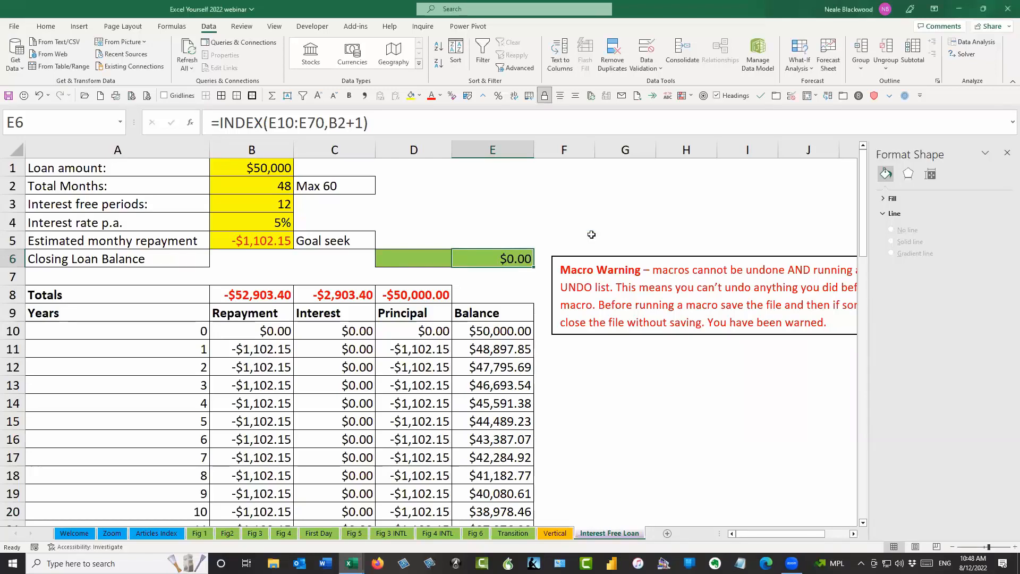
Undo the Goal Seek result, redo it, and inspect the calculated repayment in B5
left_click(554, 200)
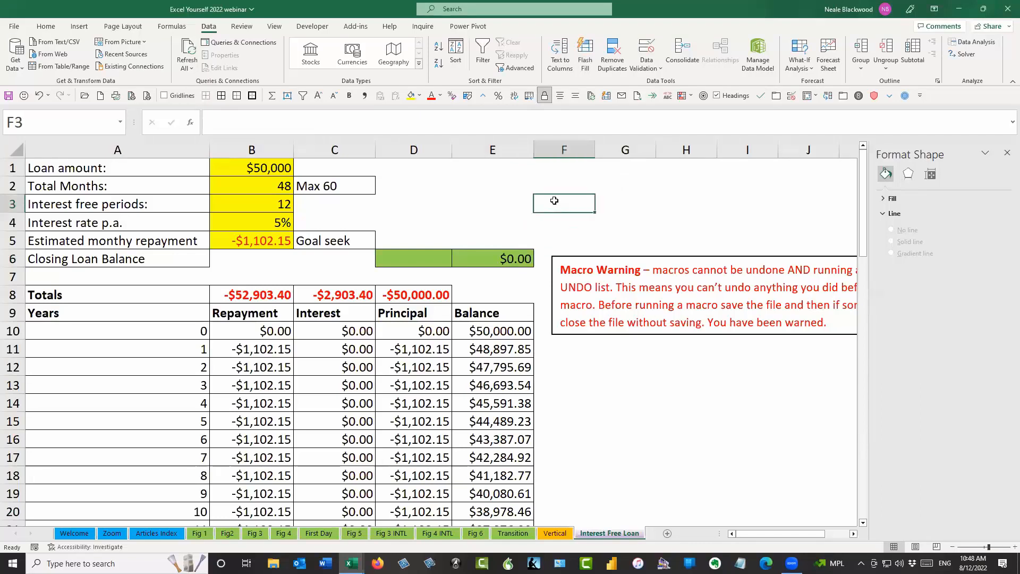
left_click(38, 95)
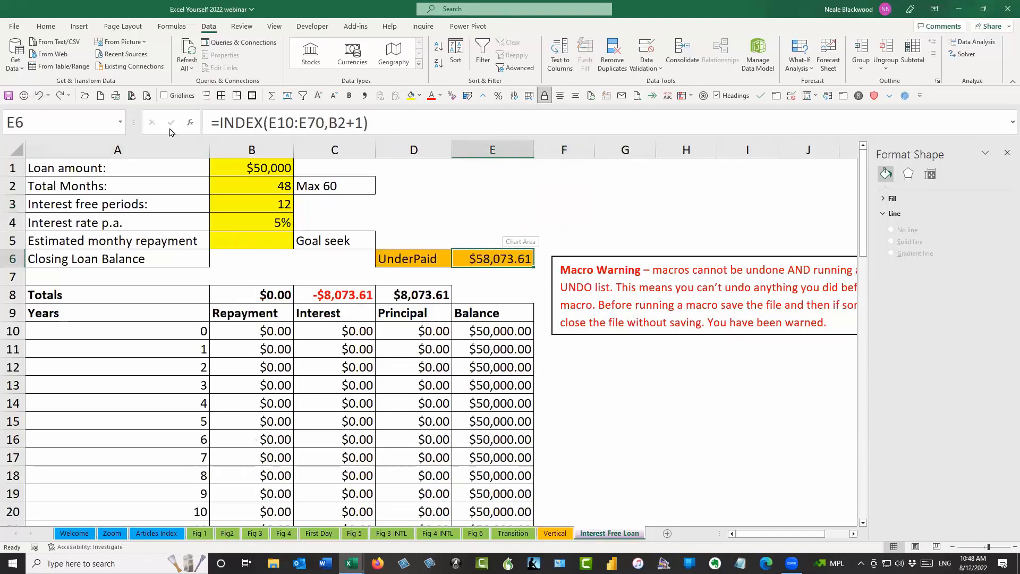
left_click(60, 95)
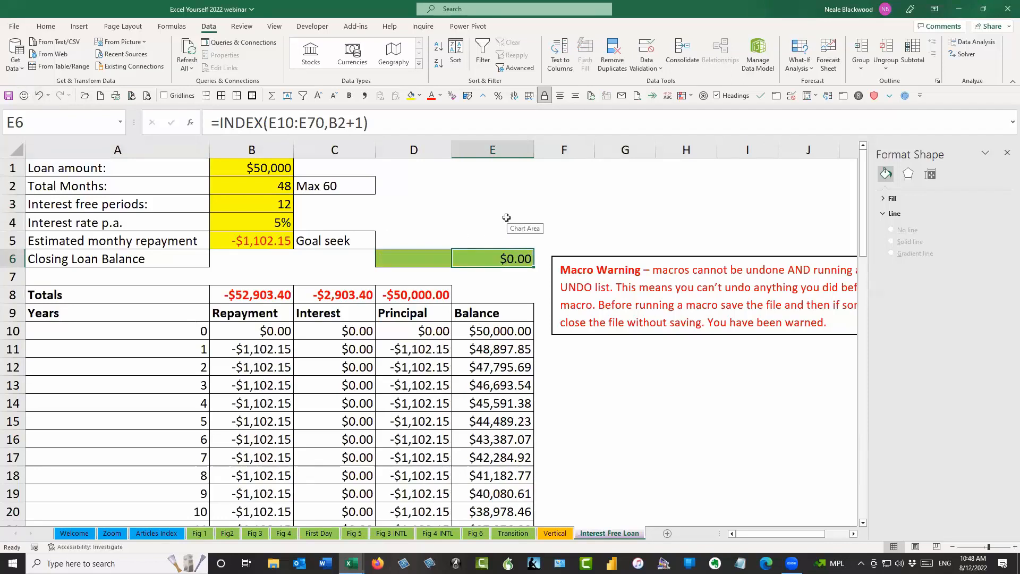
left_click(490, 208)
left_click(487, 221)
left_click(489, 203)
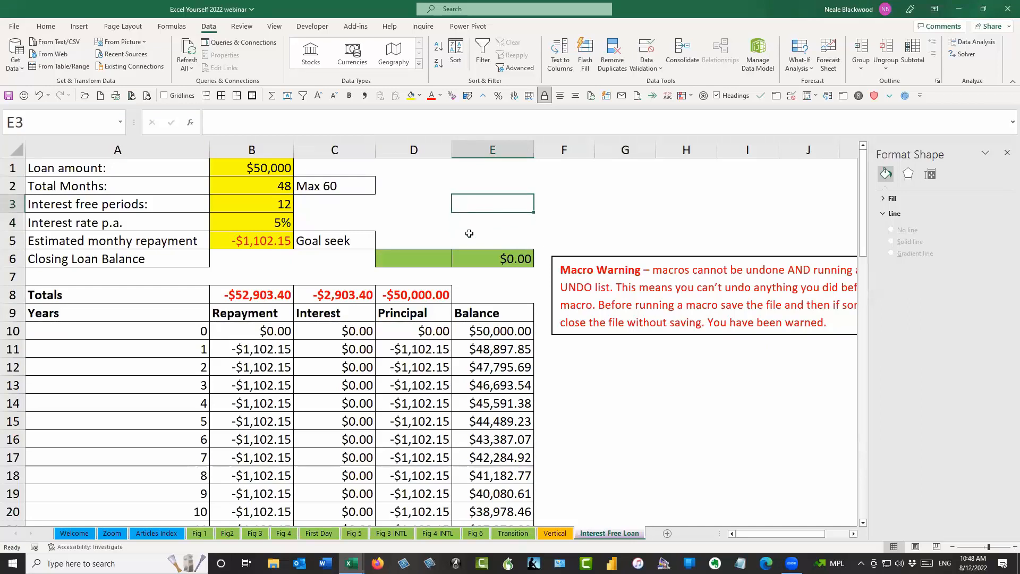
left_click(256, 243)
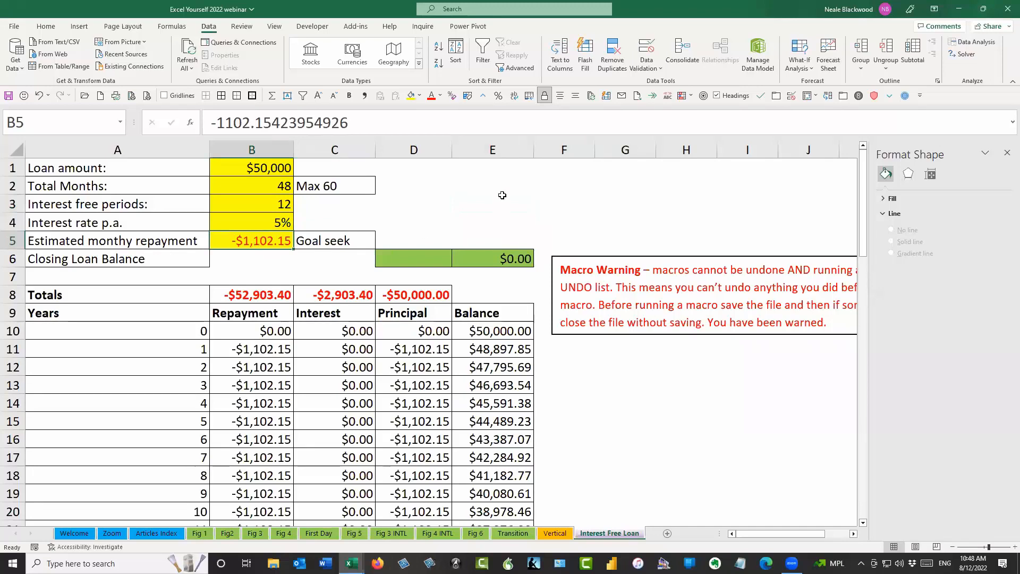
Set the annual interest rate in B4 to 6%
left_click(282, 222)
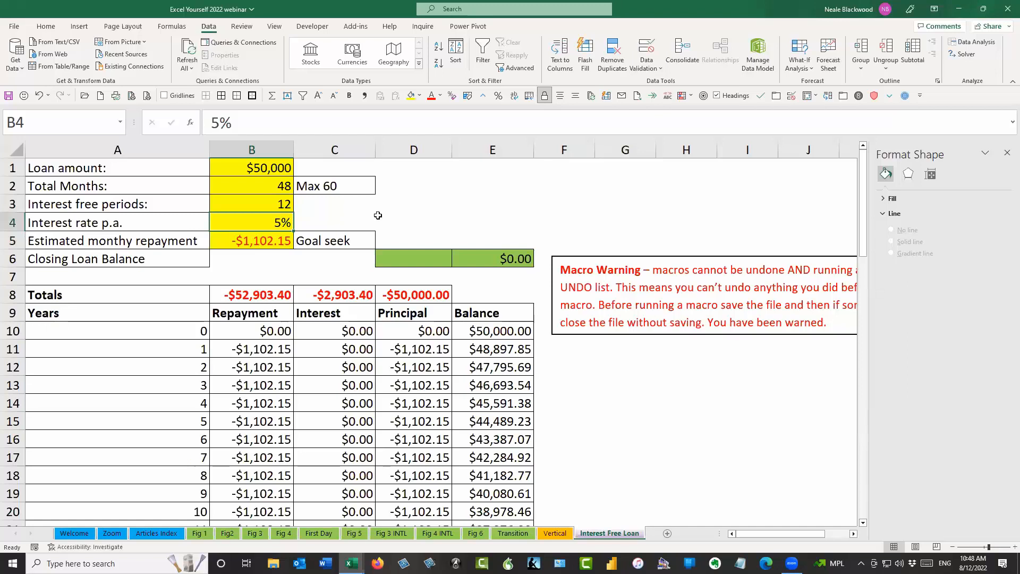
type("6%")
key("Return")
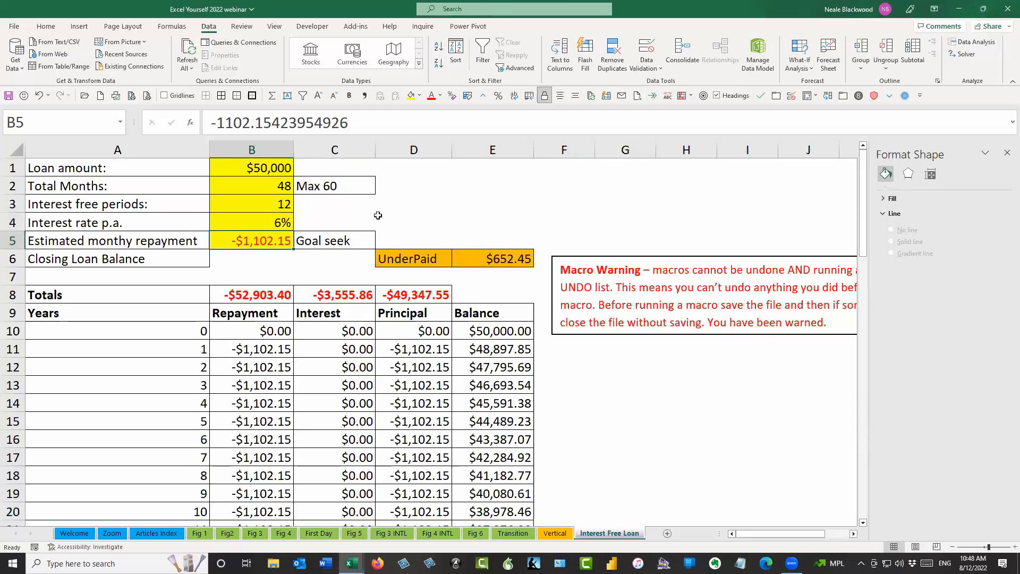
Rerun Goal Seek for the new interest rate, setting E6 to 0 by changing B5, and keep the solution
left_click(509, 250)
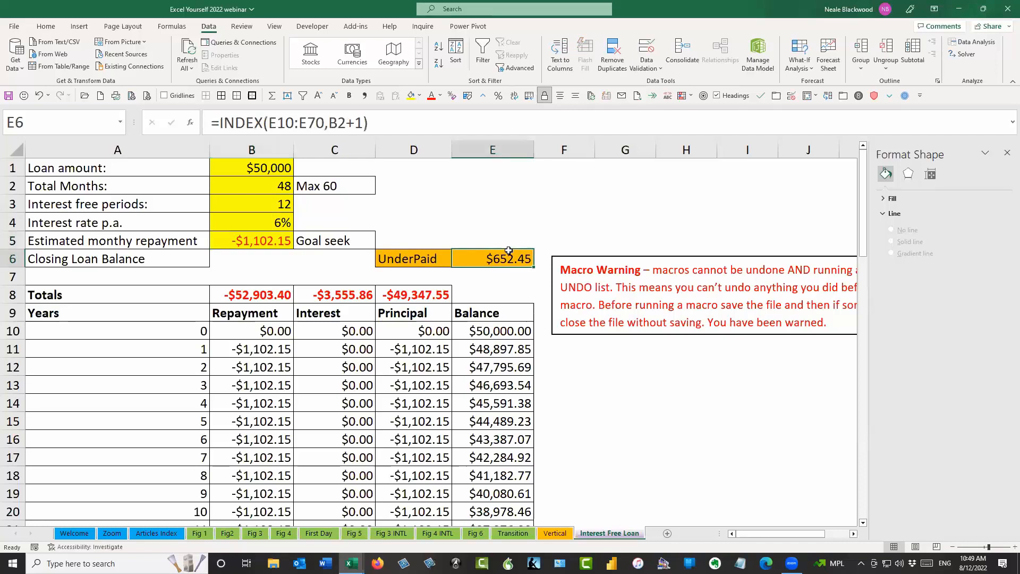
left_click(799, 67)
left_click(816, 99)
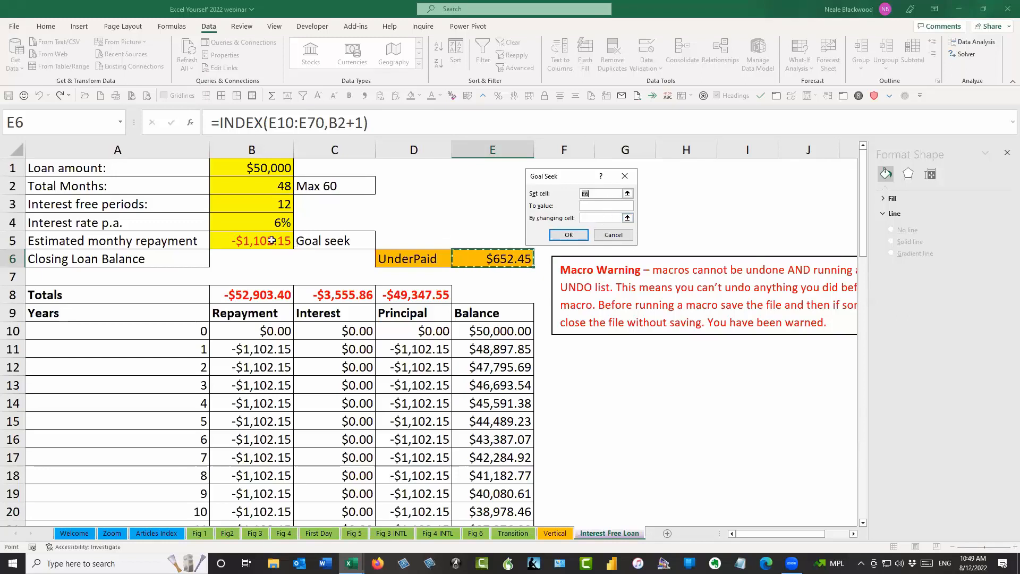
left_click(606, 205)
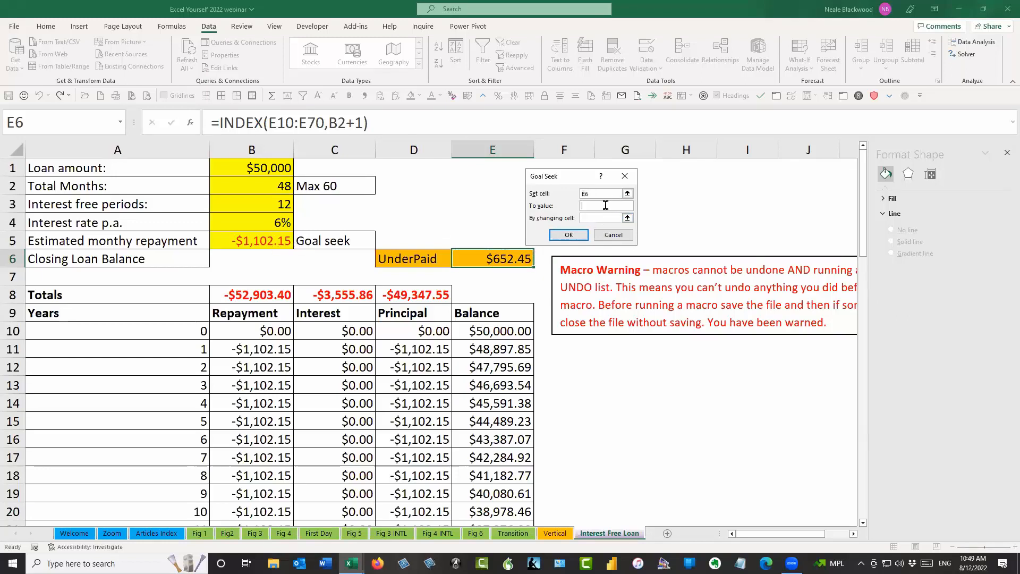
type("0")
left_click(600, 219)
left_click(265, 241)
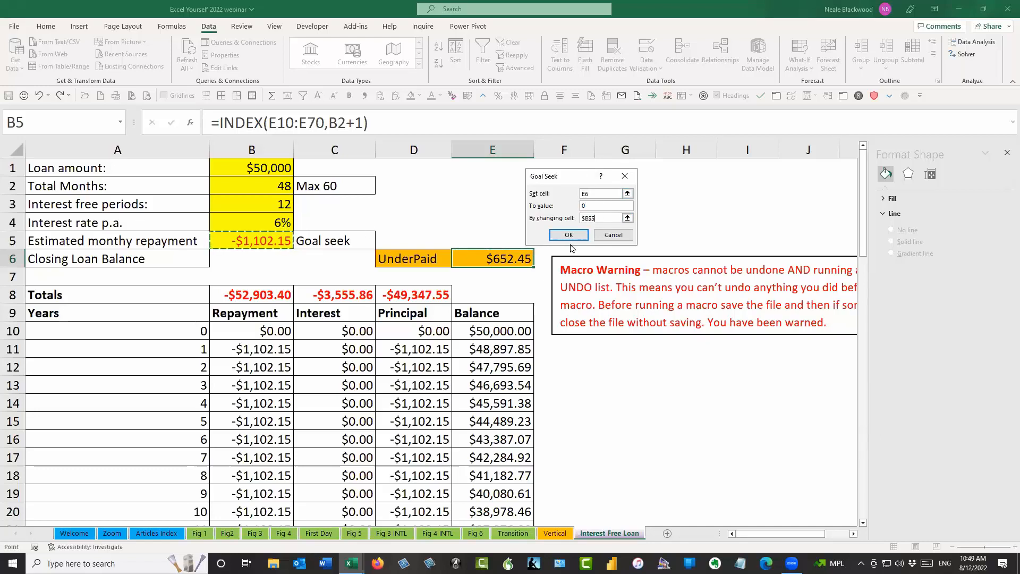
left_click(574, 237)
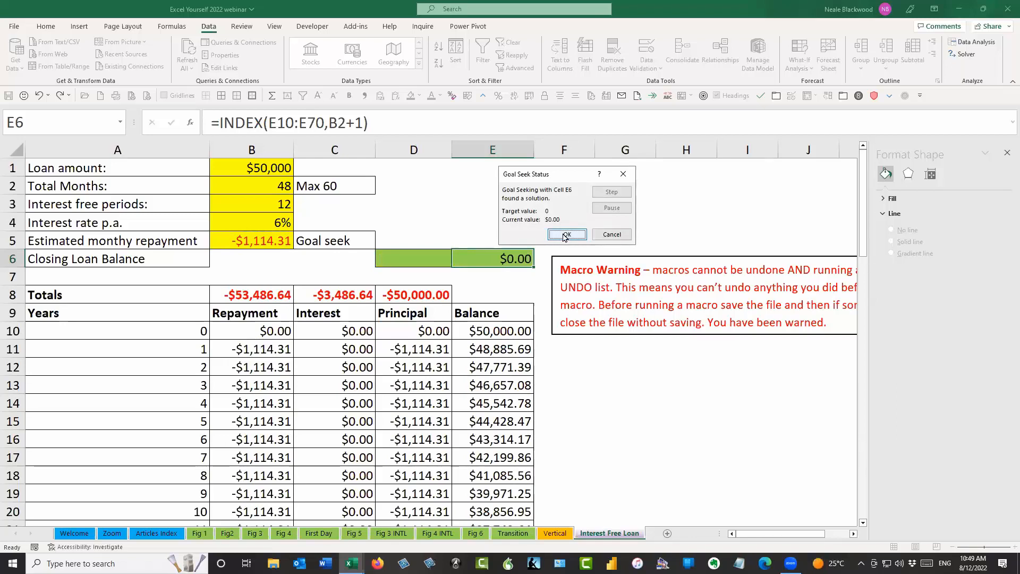
left_click(565, 235)
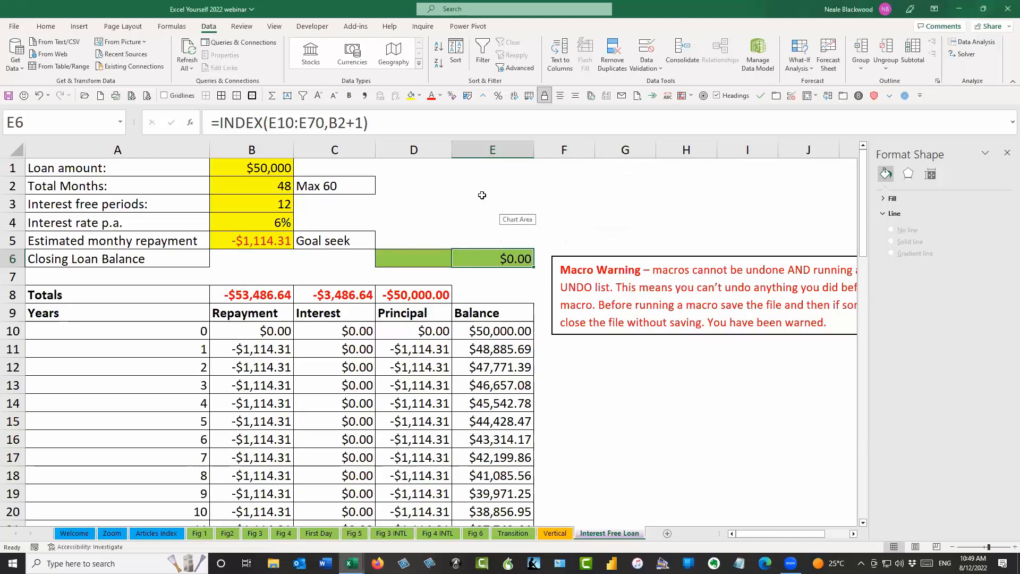
left_click(482, 196)
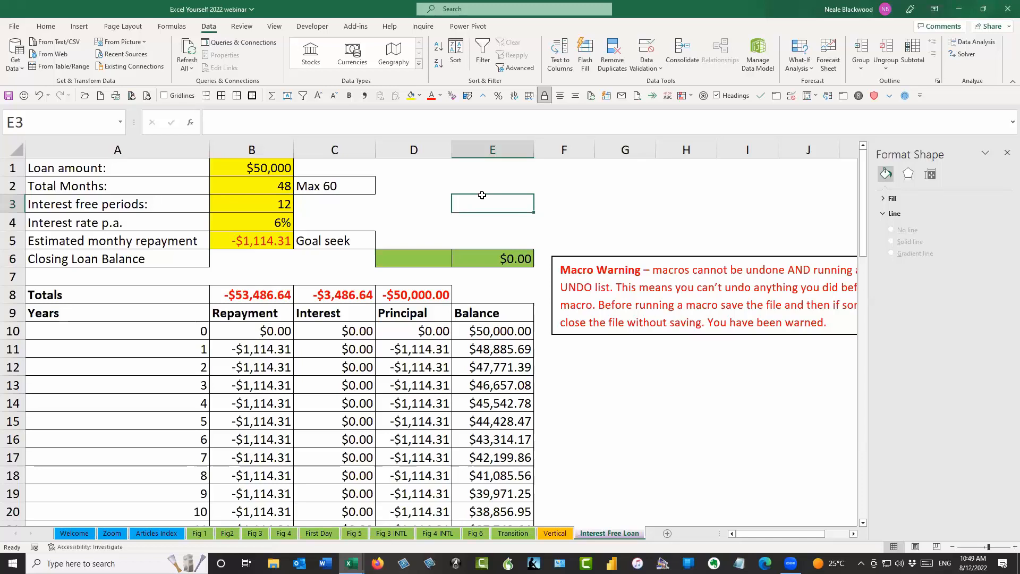
Delete the monthly repayment from B5 so the sheet is ready for recording a macro
left_click(278, 244)
key("Delete")
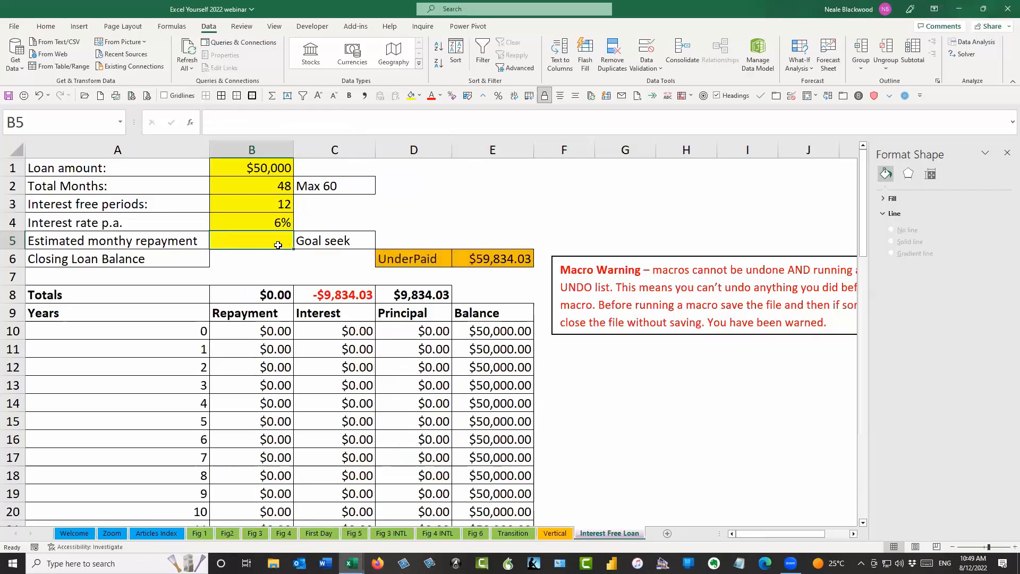
left_click(493, 207)
left_click(488, 186)
left_click(480, 217)
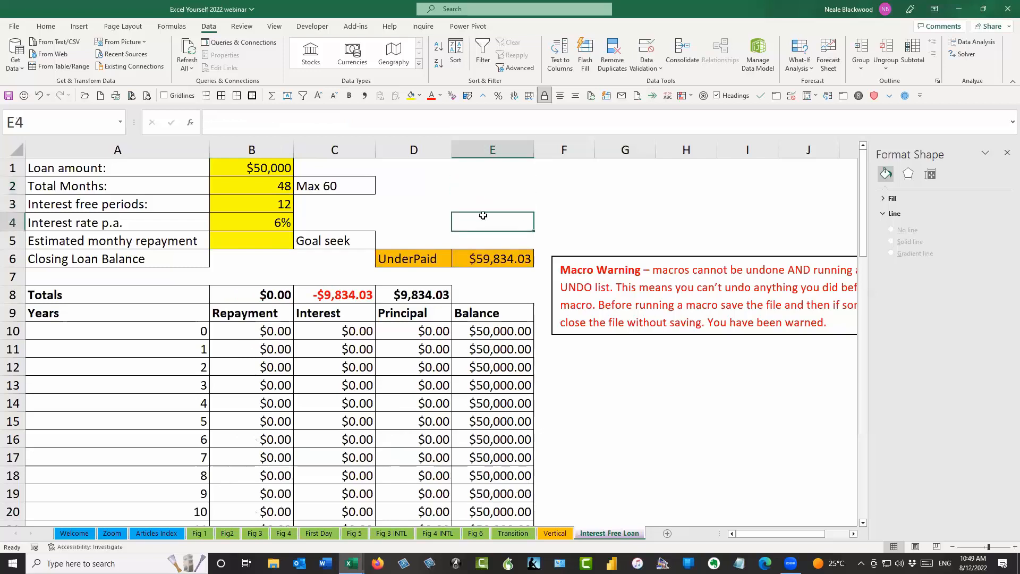
Start recording a macro named New_Goal_Seek, stored in This Workbook
left_click(274, 26)
left_click(717, 61)
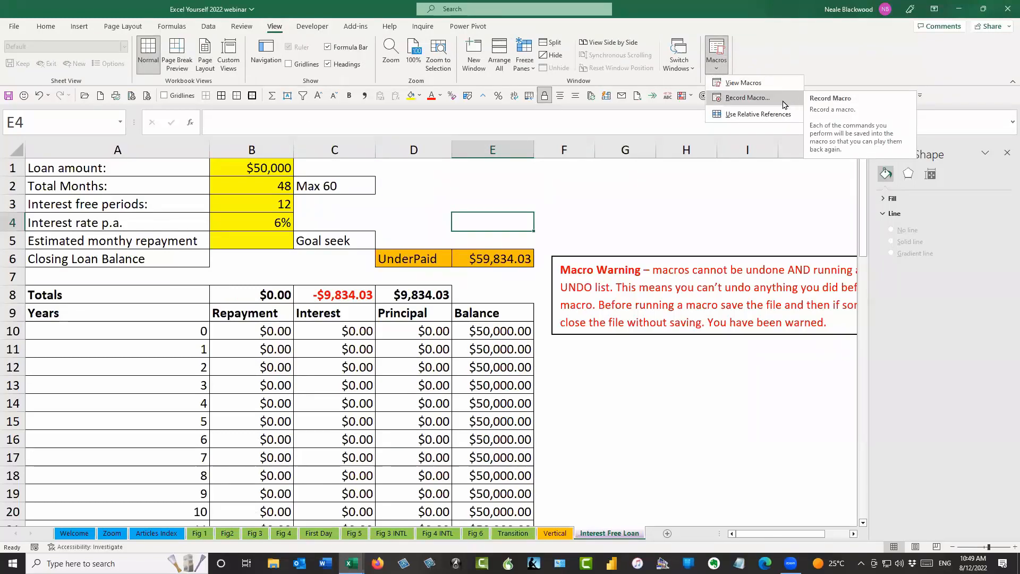
left_click(783, 100)
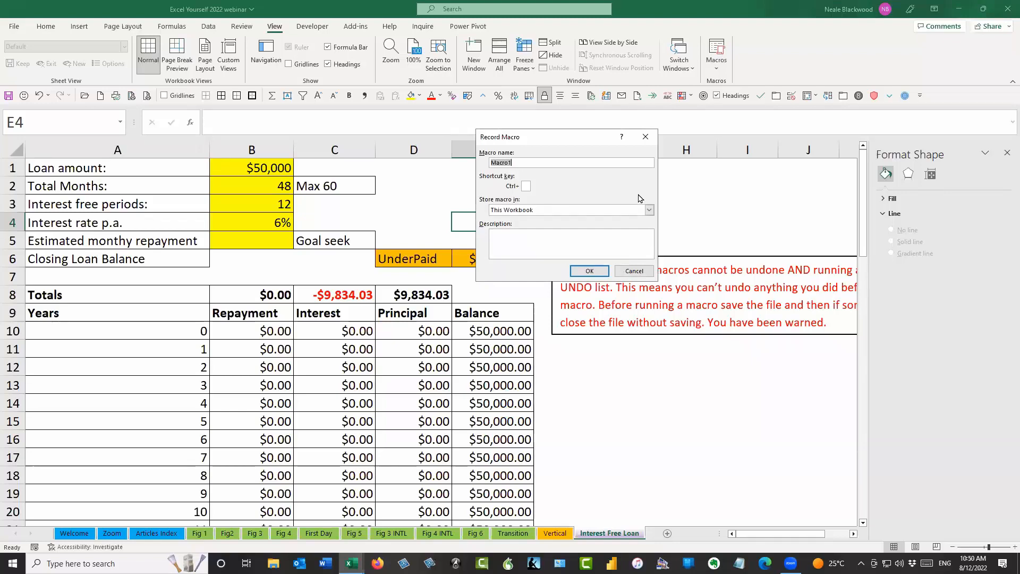
type("New_Goal_Seek")
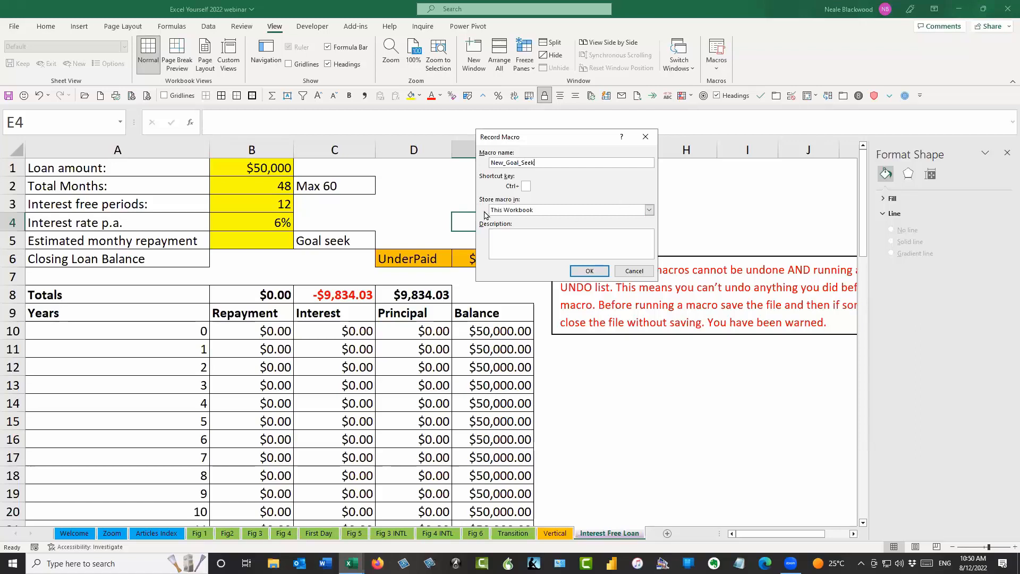
left_click(585, 272)
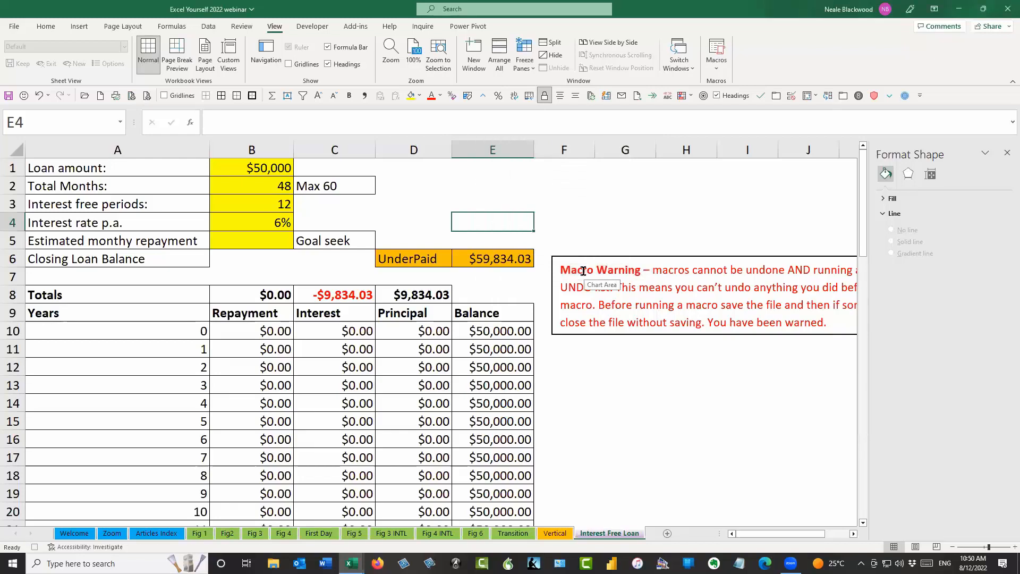
Run Goal Seek to set the closing balance in E6 to 0 by changing B5, and keep the solution
left_click(509, 263)
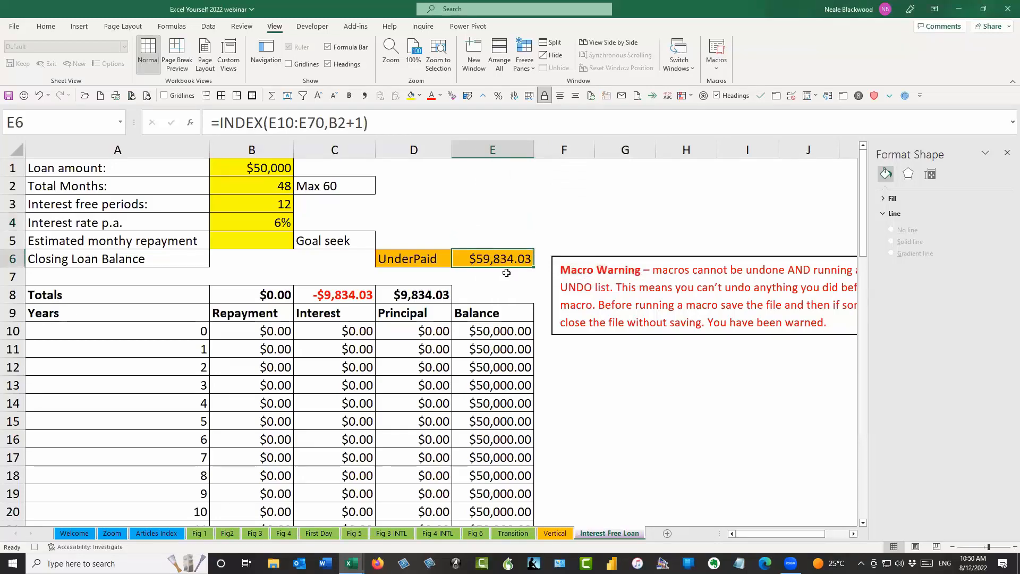
left_click(208, 26)
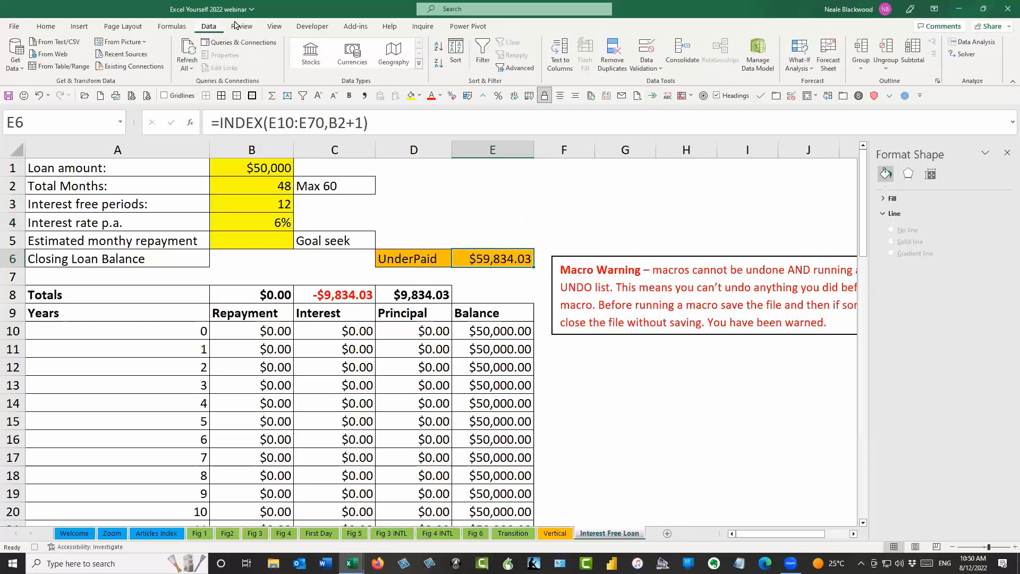
left_click(811, 68)
left_click(821, 98)
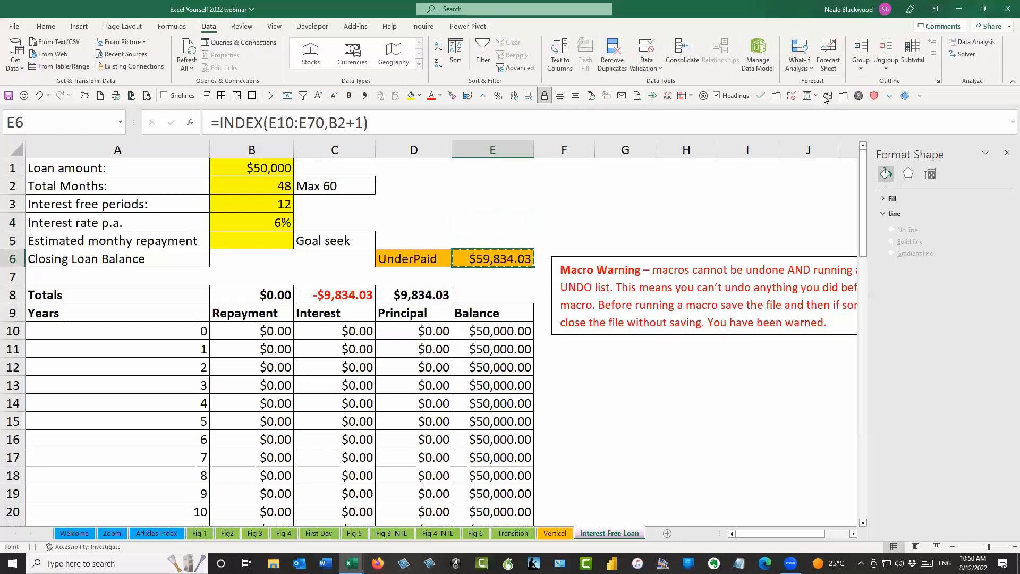
left_click(582, 203)
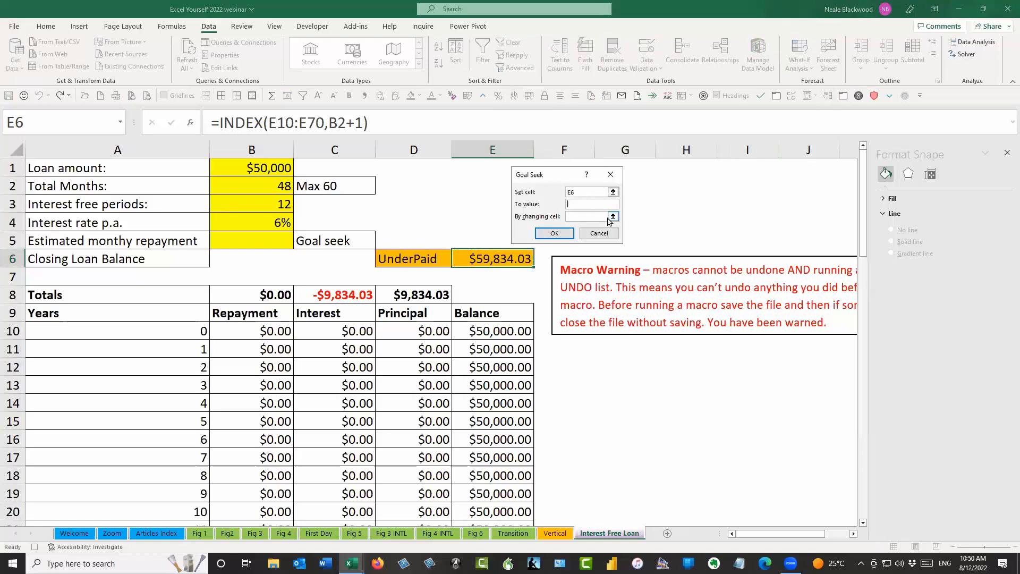
left_click(583, 216)
left_click(278, 240)
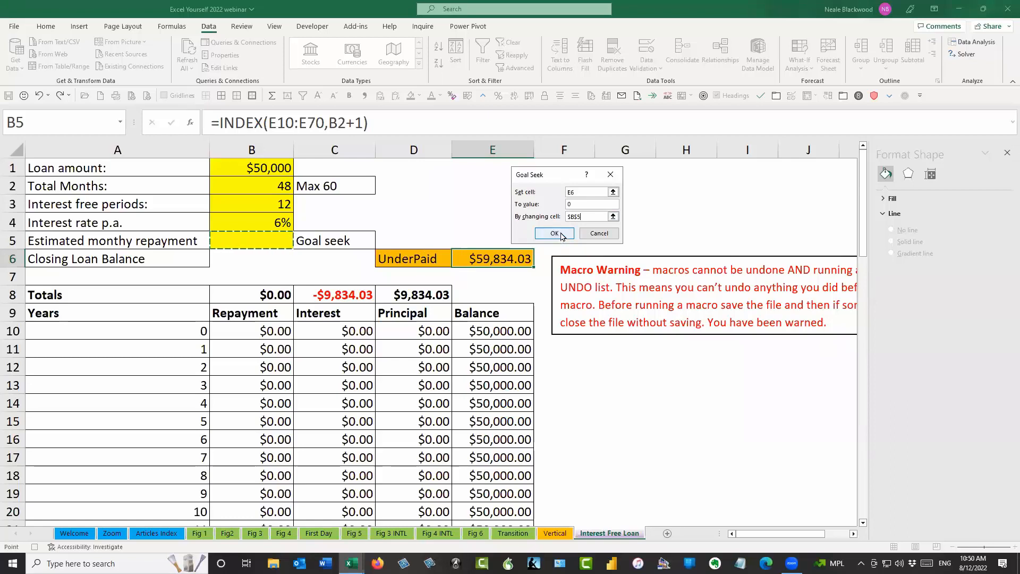
left_click(562, 236)
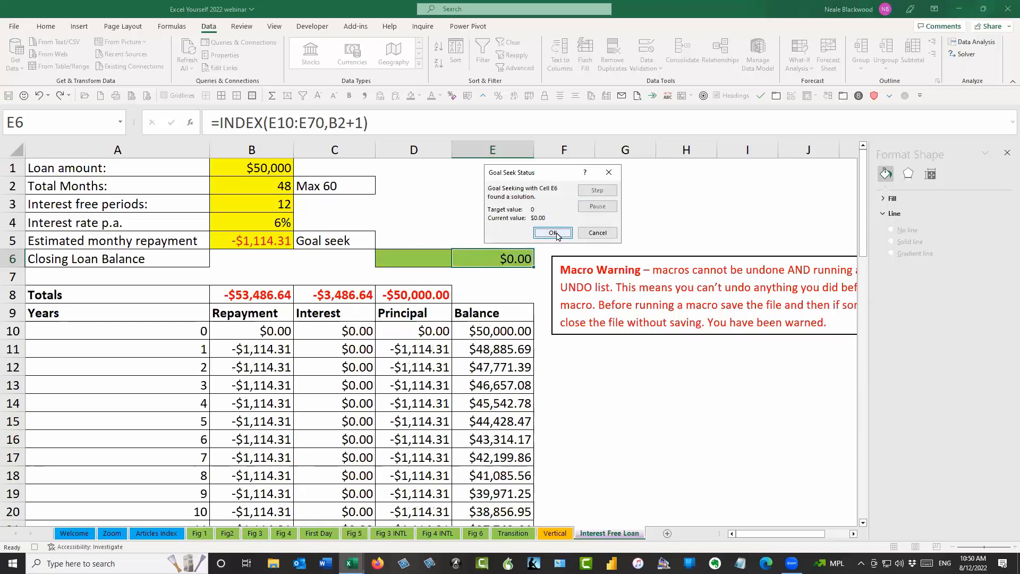
left_click(553, 234)
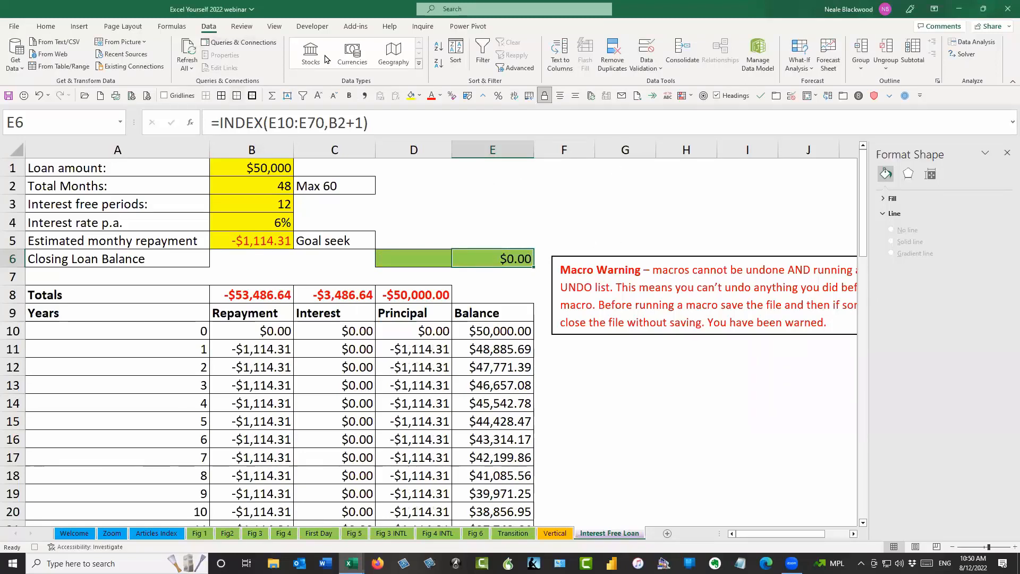
Stop recording the macro
left_click(275, 26)
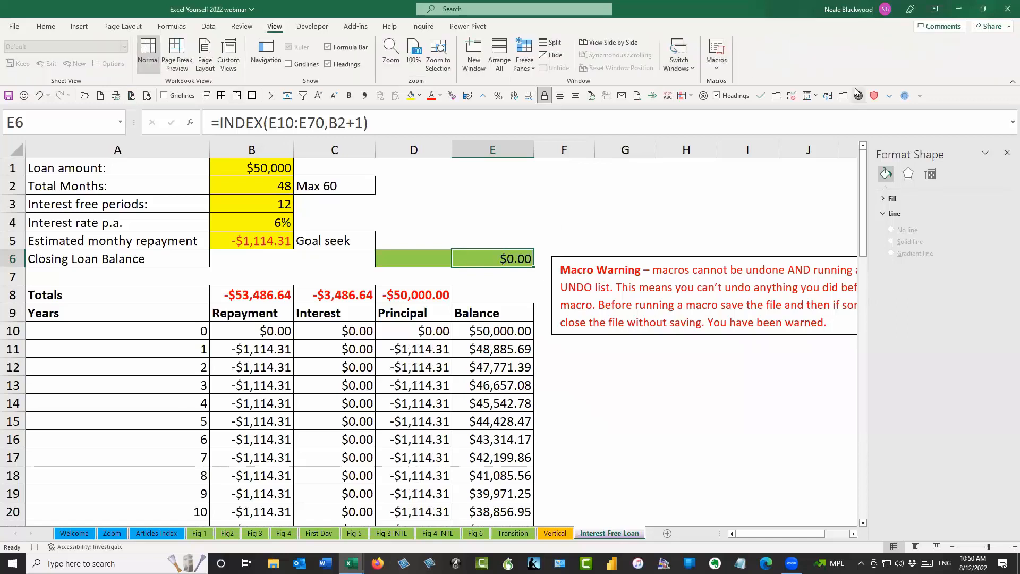
left_click(723, 71)
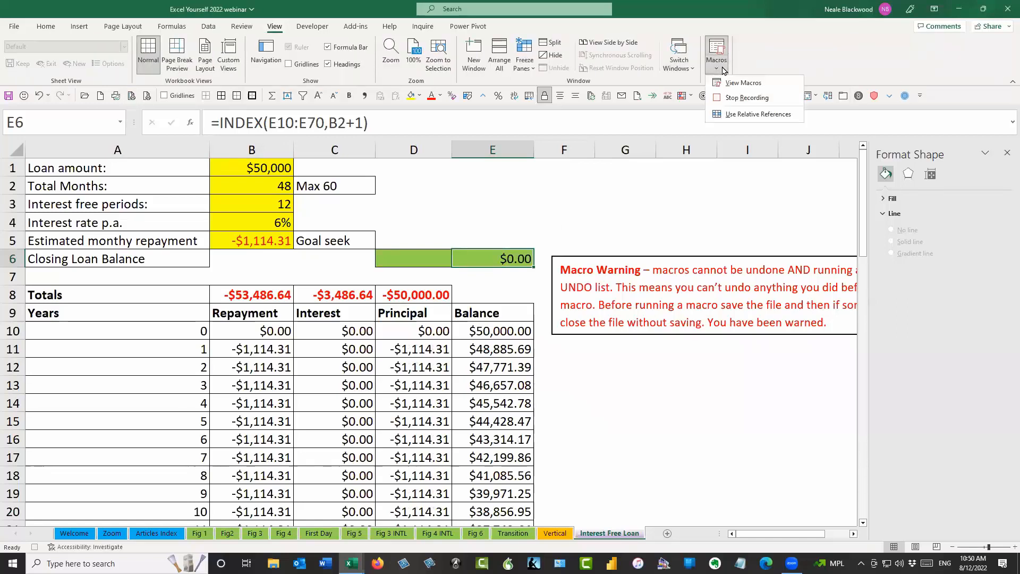
left_click(755, 100)
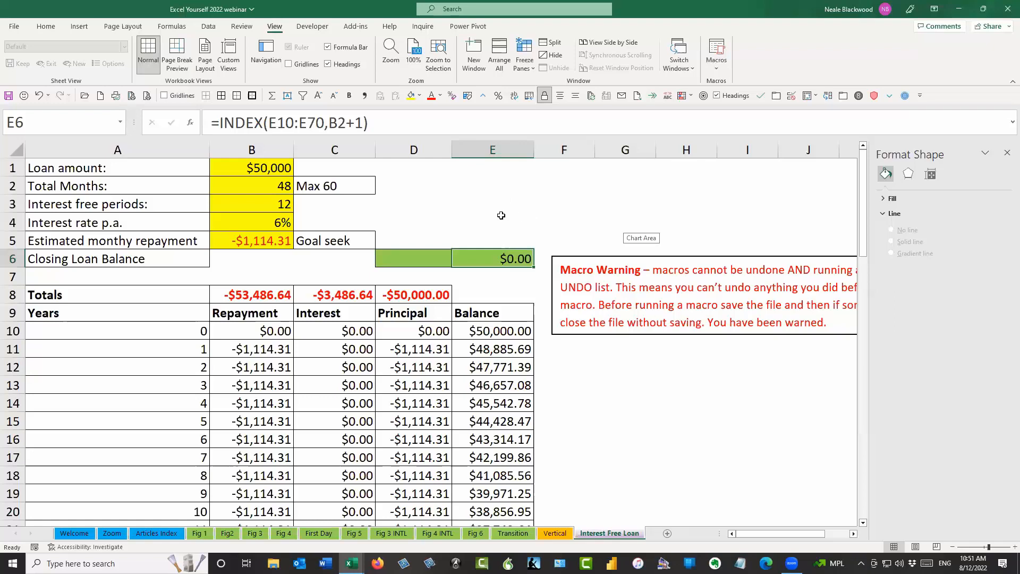
Delete the estimated monthly repayment from B5 to test the recorded macro
left_click(266, 238)
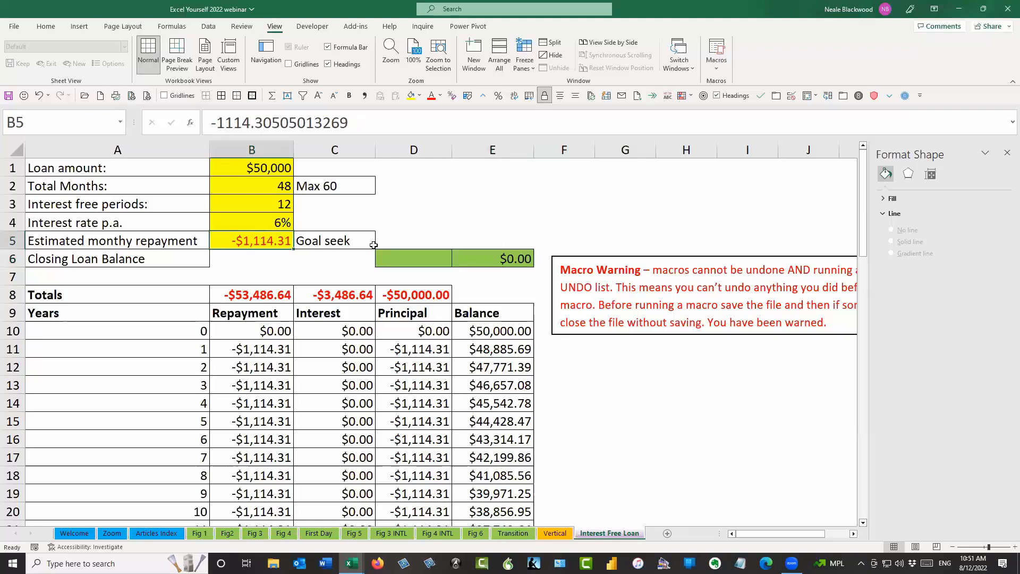
key("Delete")
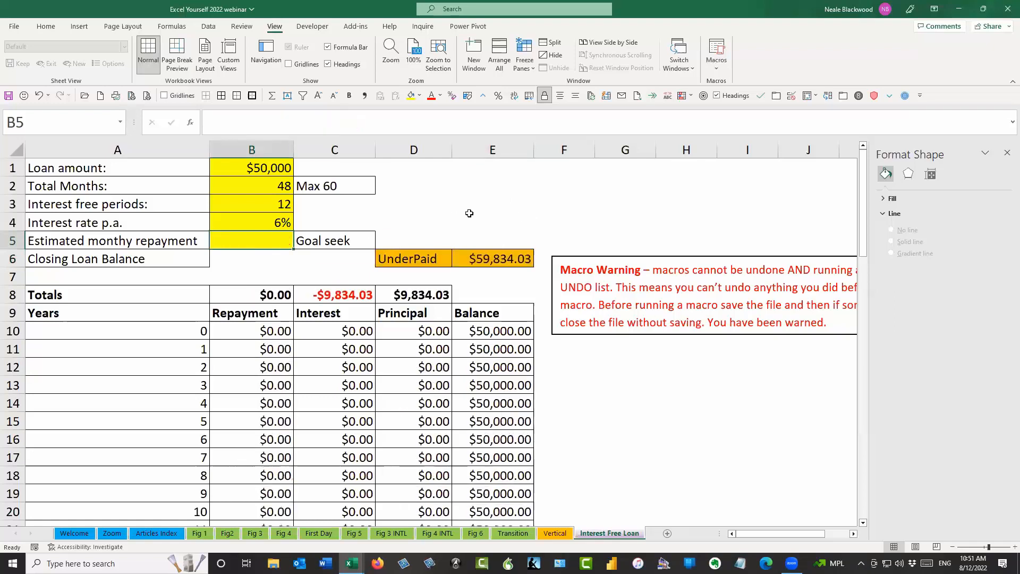
left_click(472, 214)
Run the New_Goal_Seek macro from the macro list
left_click(716, 60)
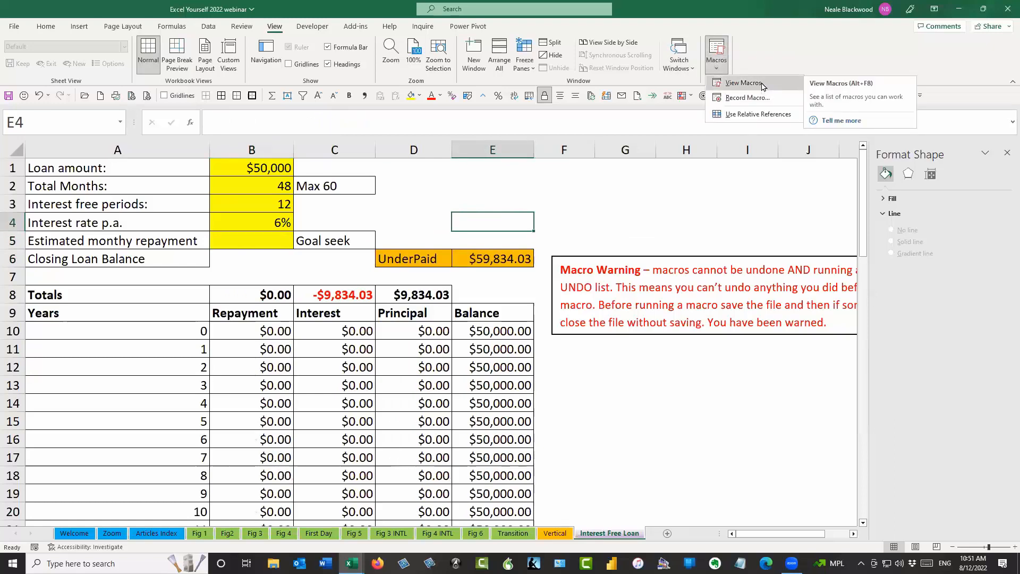
left_click(744, 83)
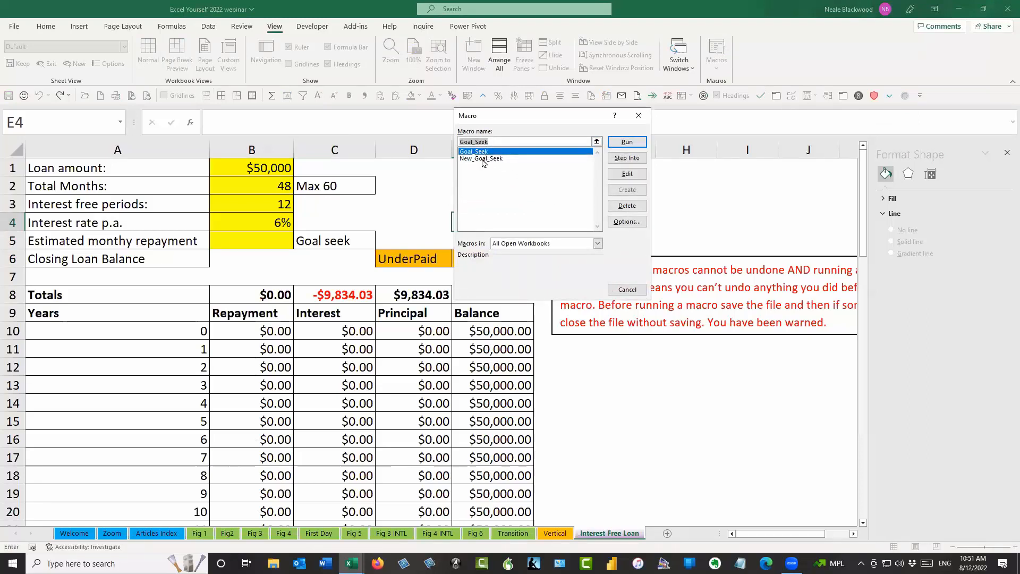
left_click(482, 159)
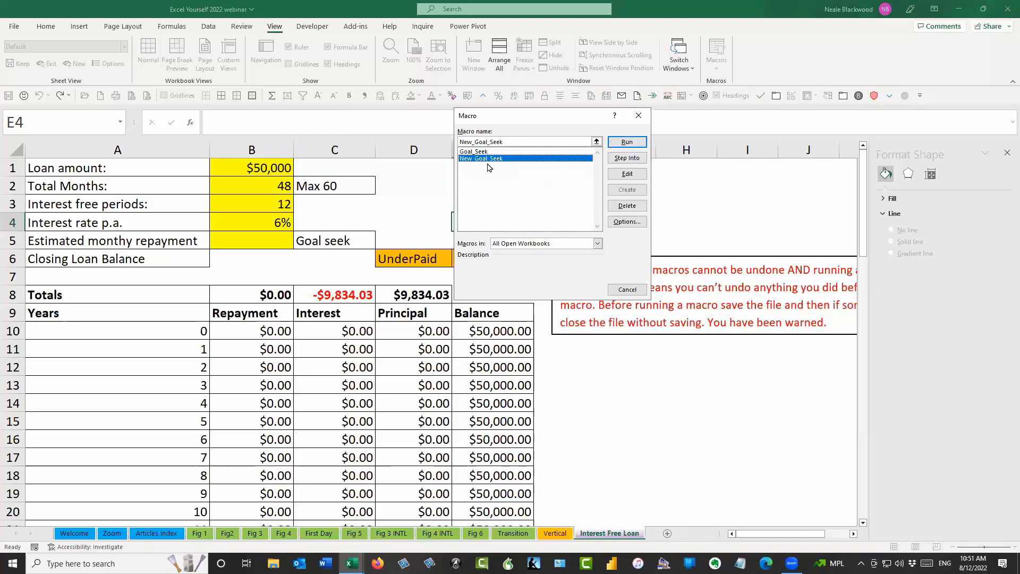
left_click(630, 143)
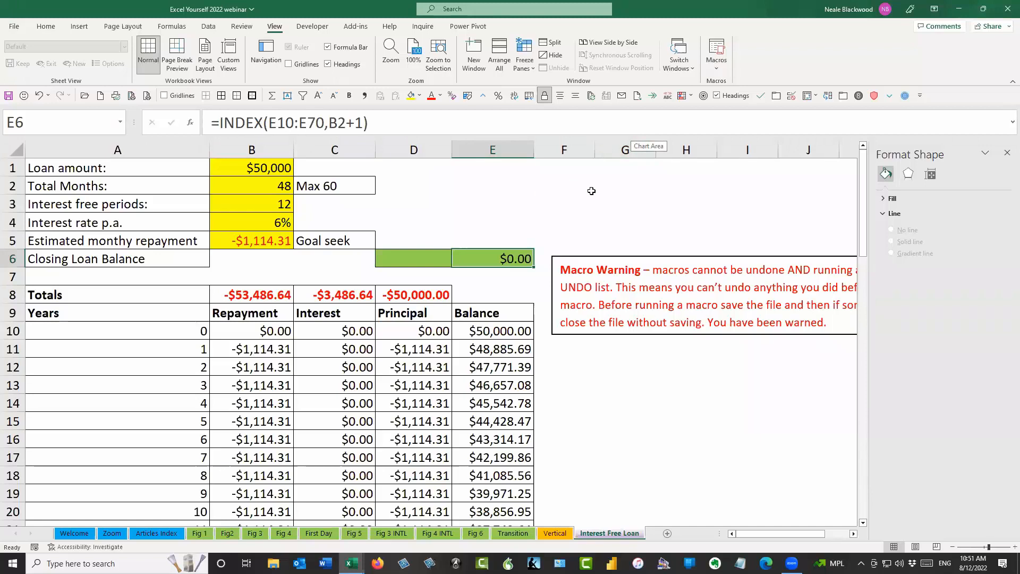
Insert the solid hands-and-money icon found with the search word "loan" and place it above the closing balance, over E1:E5
left_click(630, 201)
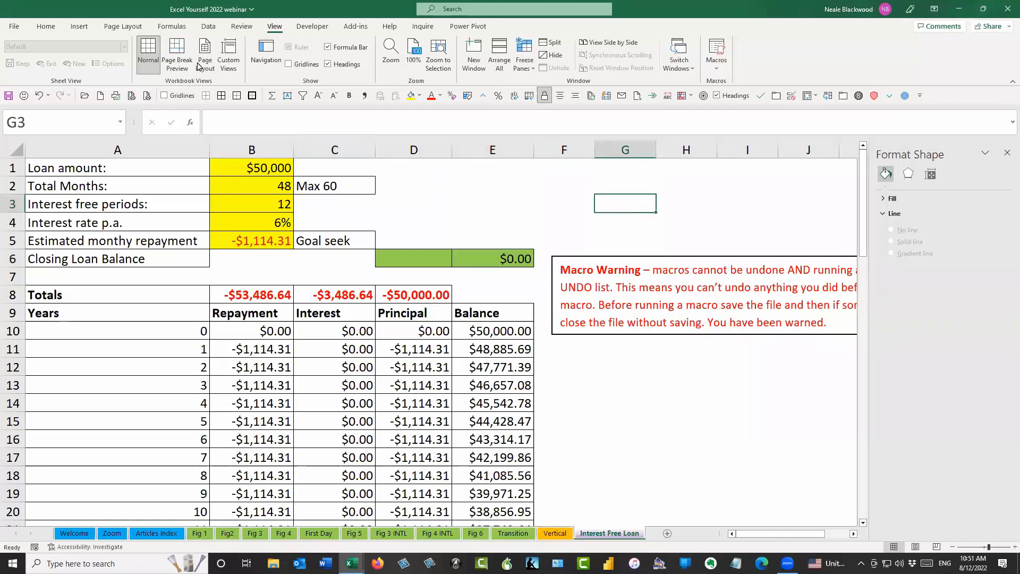
left_click(85, 28)
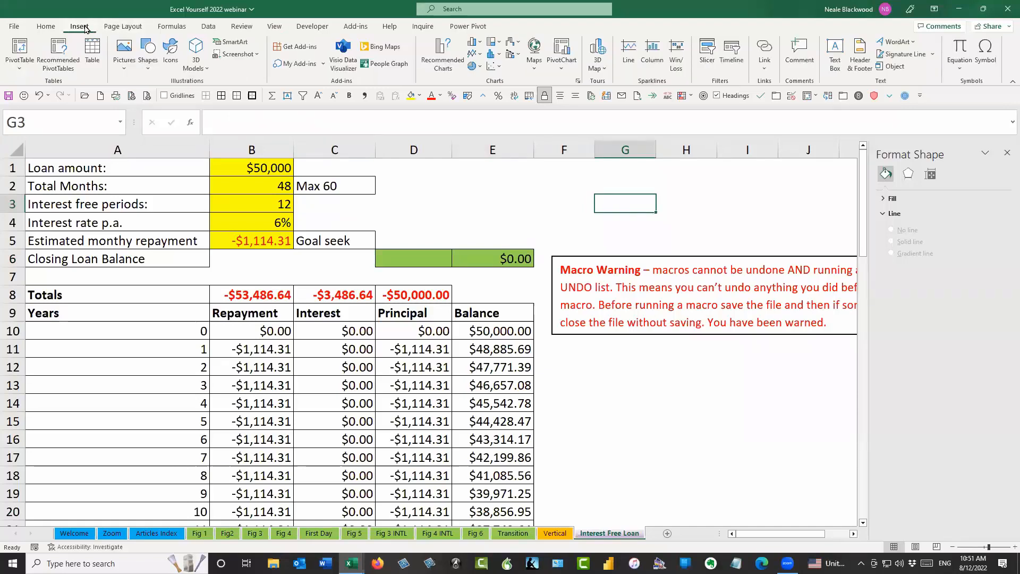
left_click(173, 62)
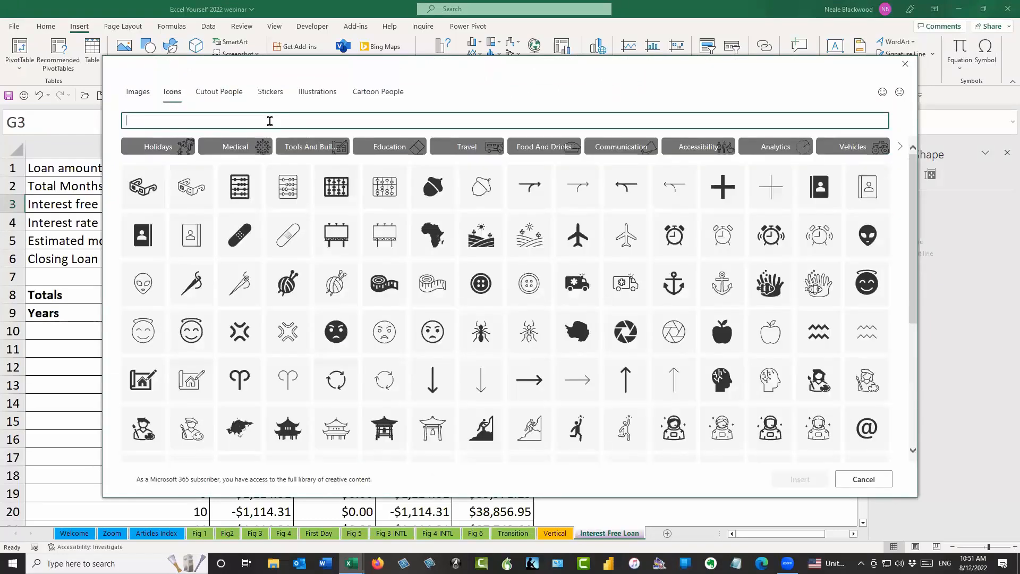
type("loan")
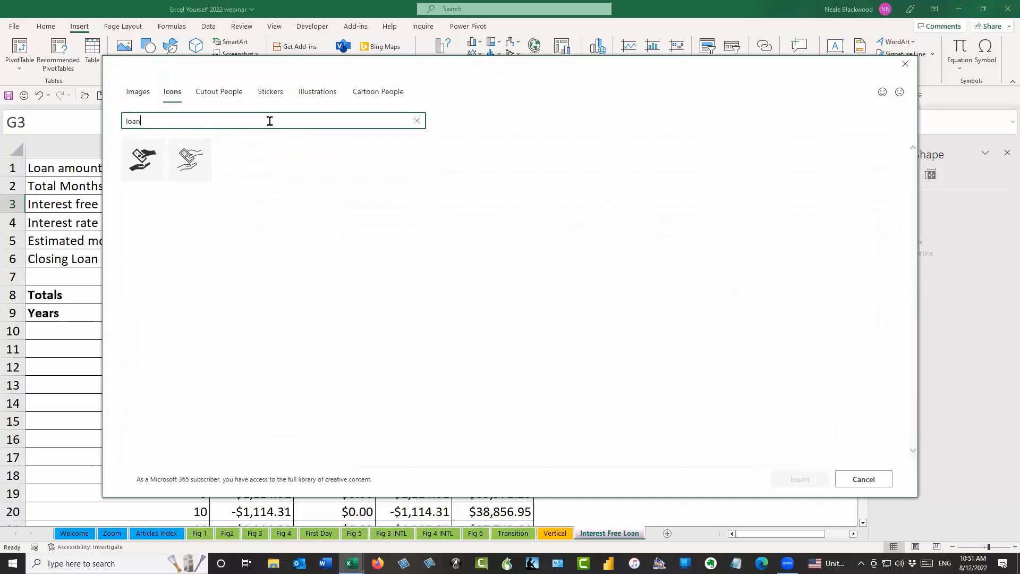
left_click(146, 164)
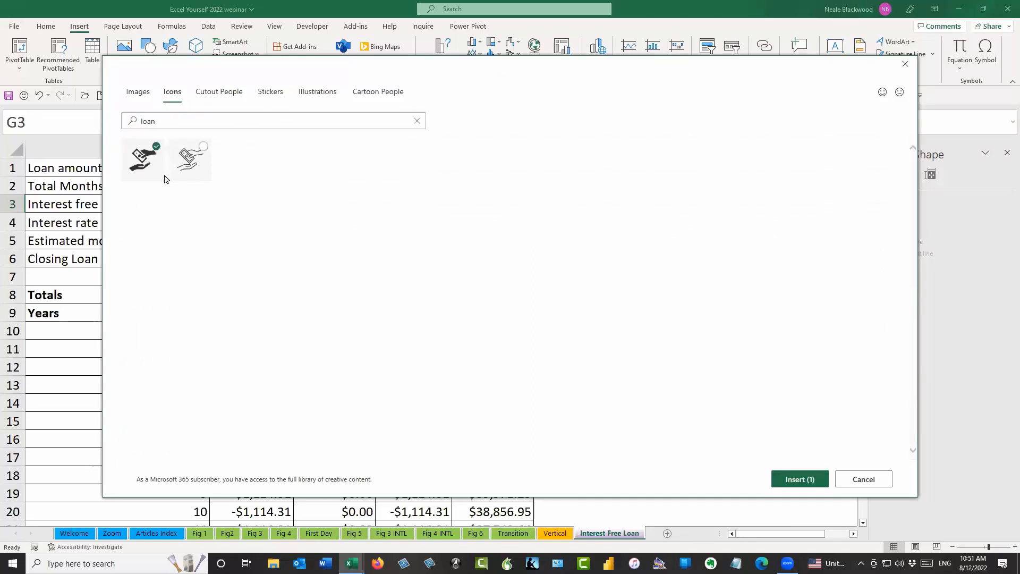
left_click(802, 481)
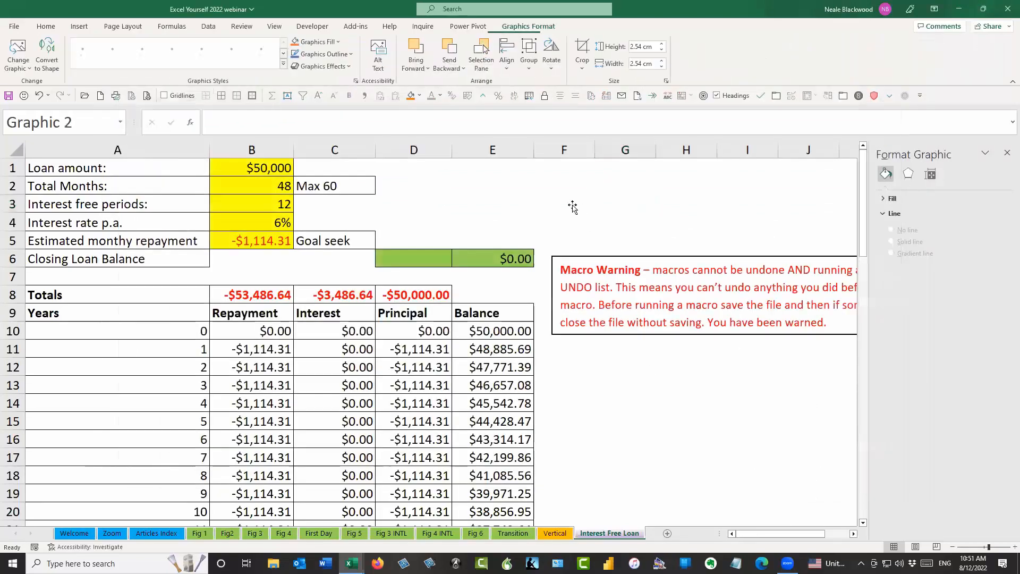
left_click_drag(648, 182, 511, 161)
left_click(613, 201)
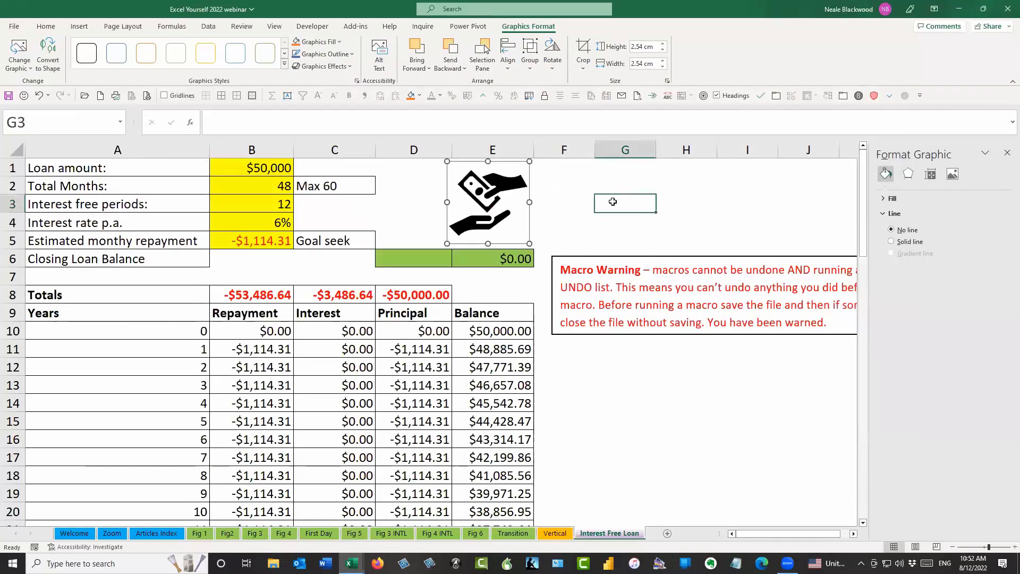
Assign the New_Goal_Seek macro to the loan icon and deselect the icon
left_click(489, 194)
right_click(489, 194)
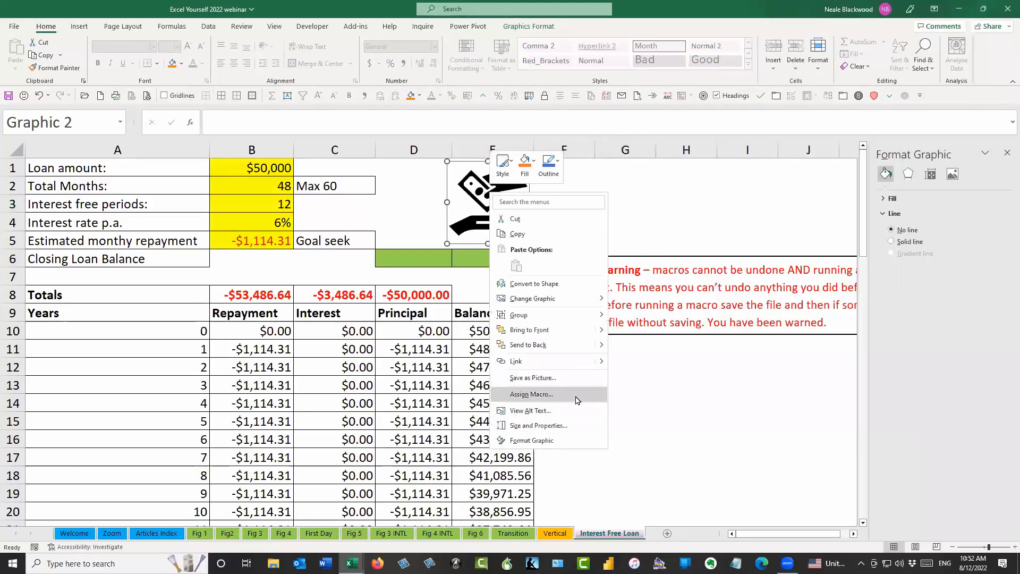
left_click(532, 395)
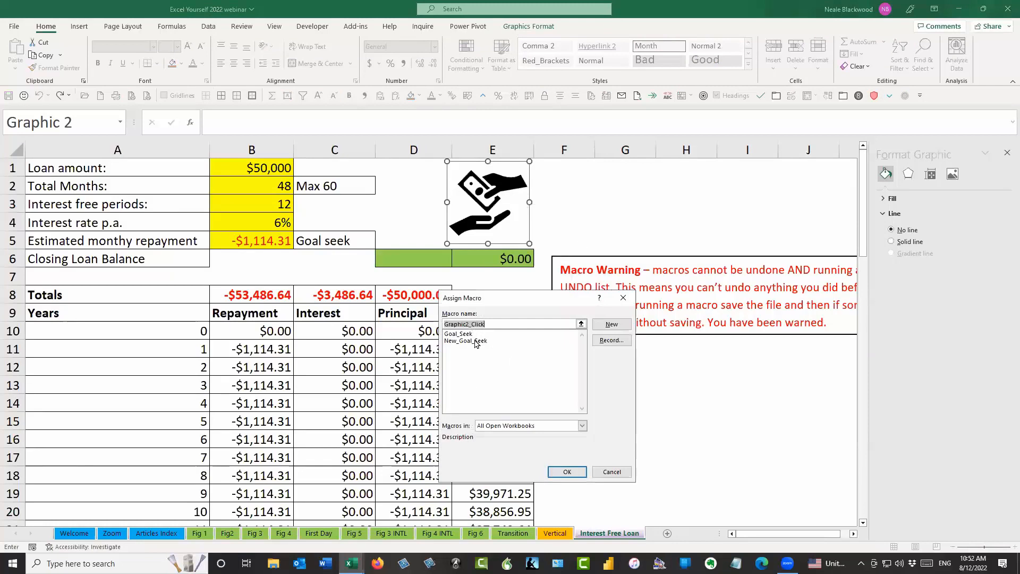
left_click(476, 341)
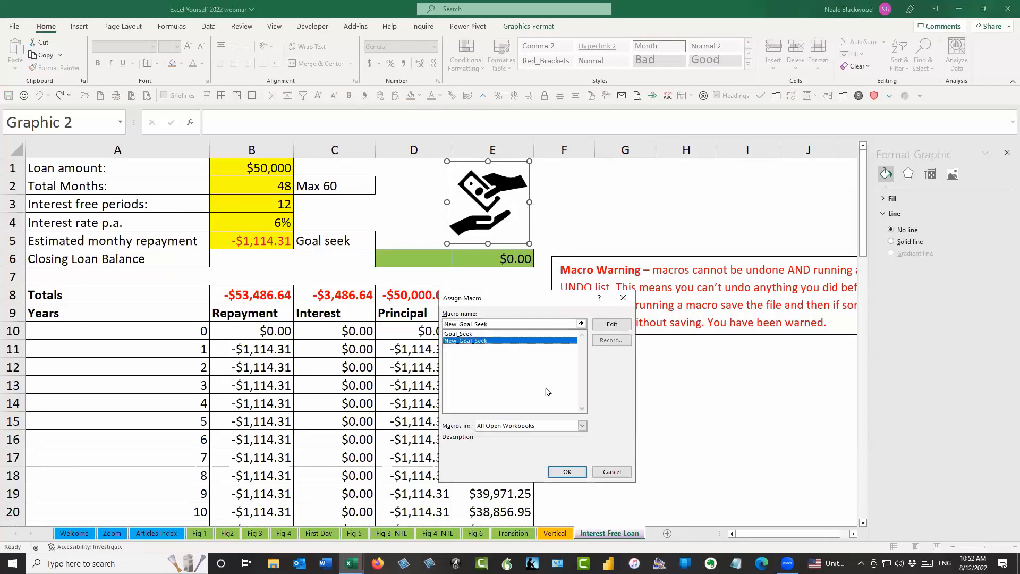
left_click(567, 472)
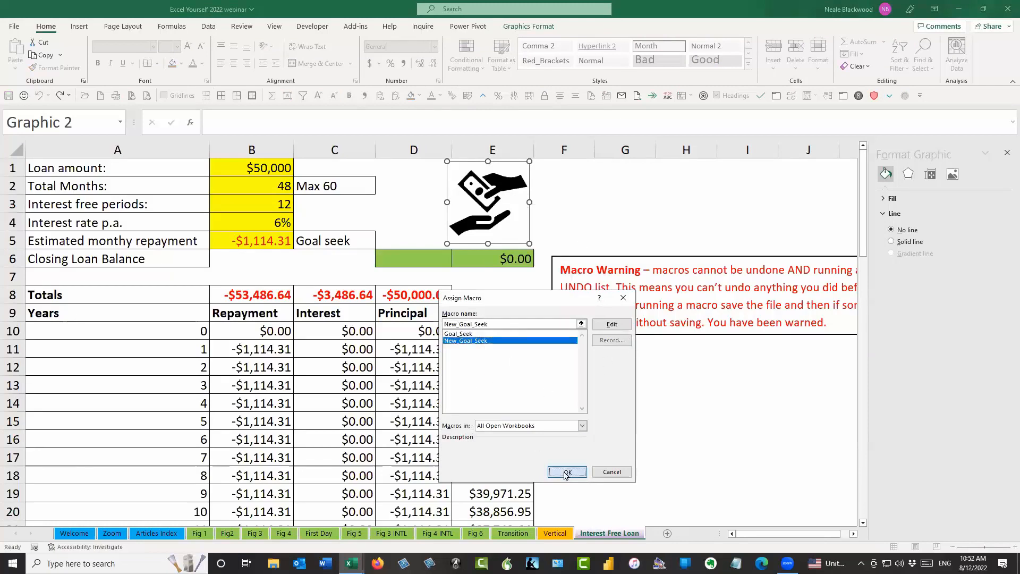
left_click(602, 206)
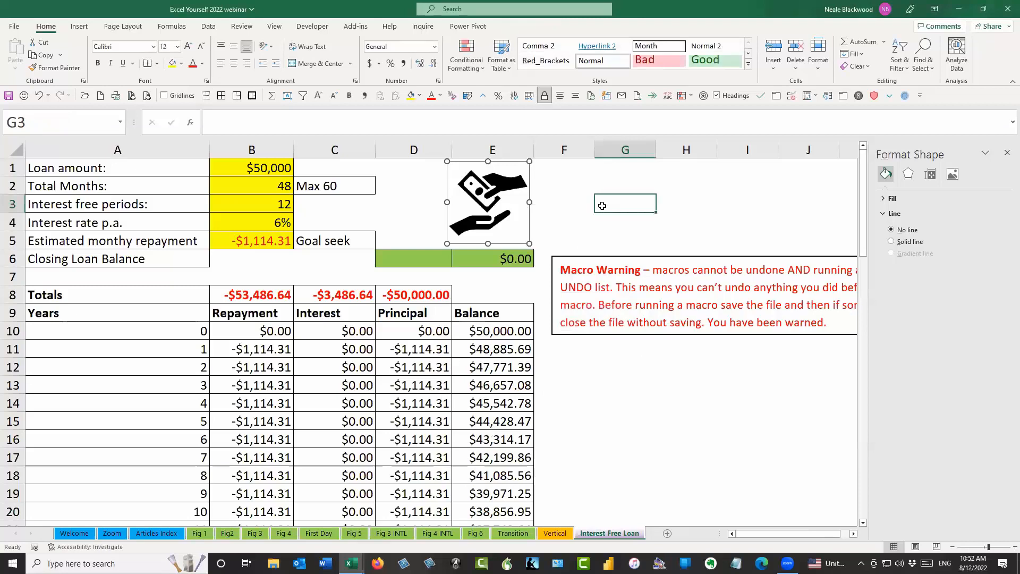
Set the annual interest rate in B4 to 7% and recalculate the repayment by running the macro from the loan icon
left_click(282, 222)
type("7")
key("Return")
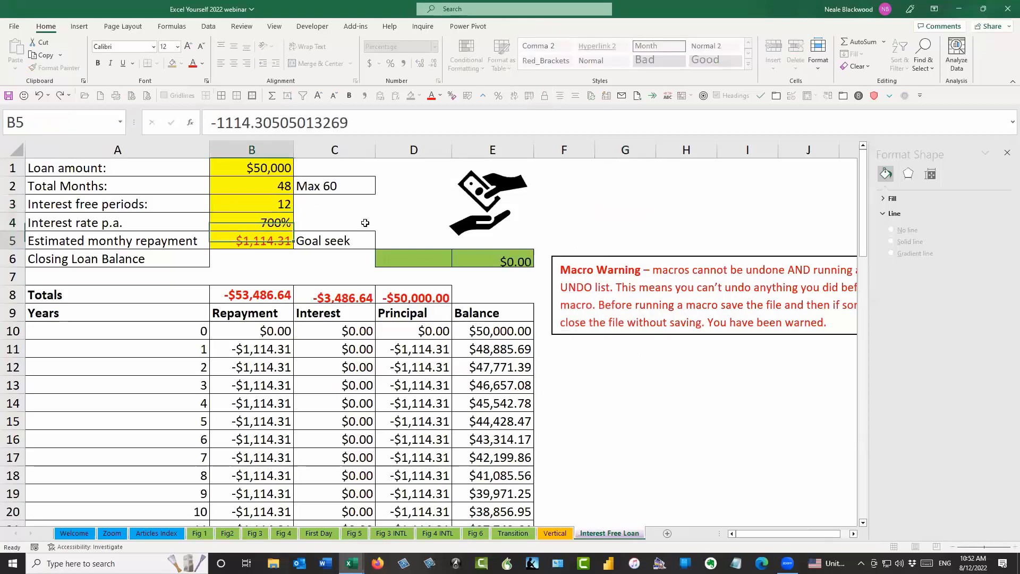
left_click(269, 220)
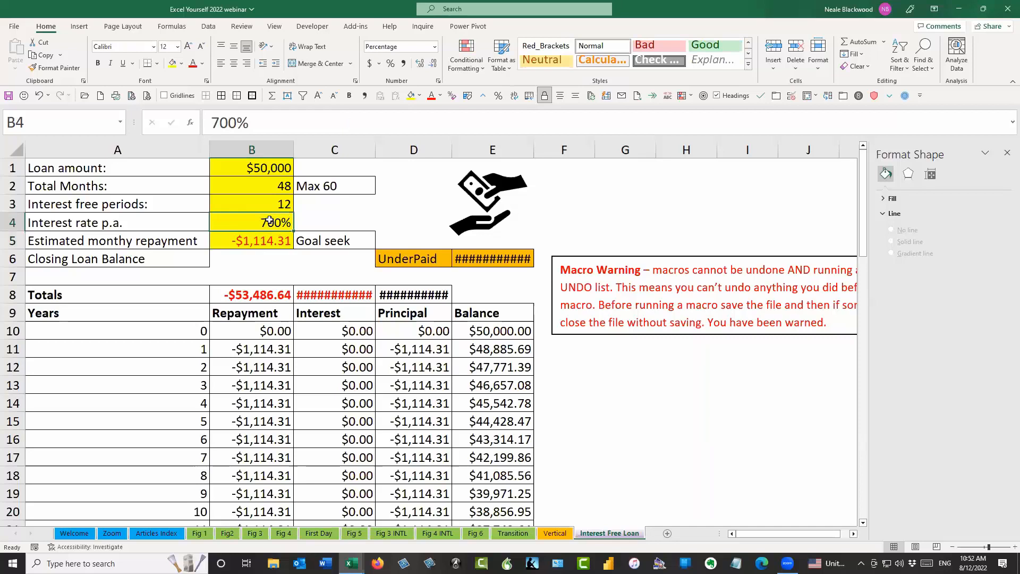
type("7")
key("Return")
left_click(269, 220)
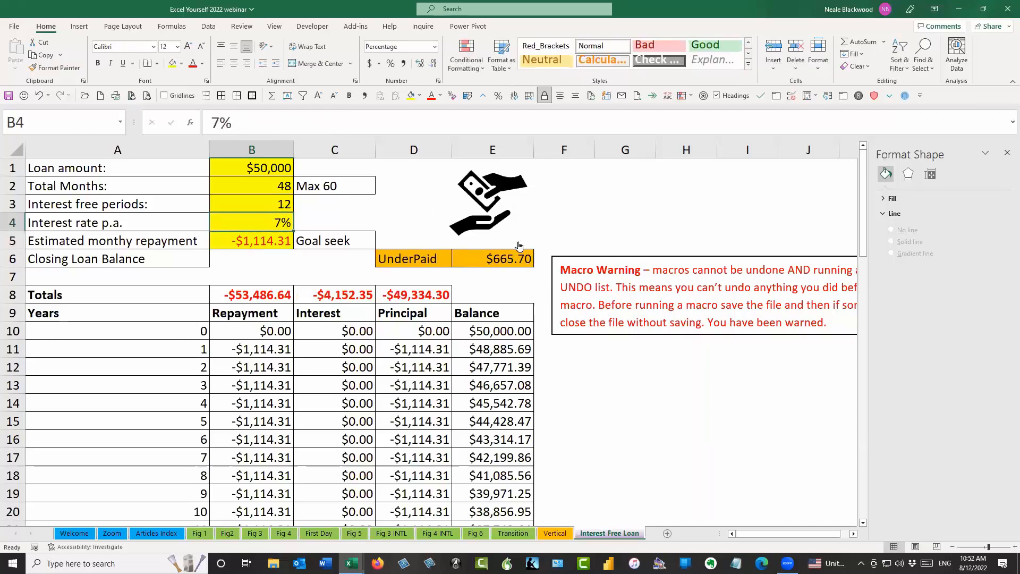
left_click(486, 193)
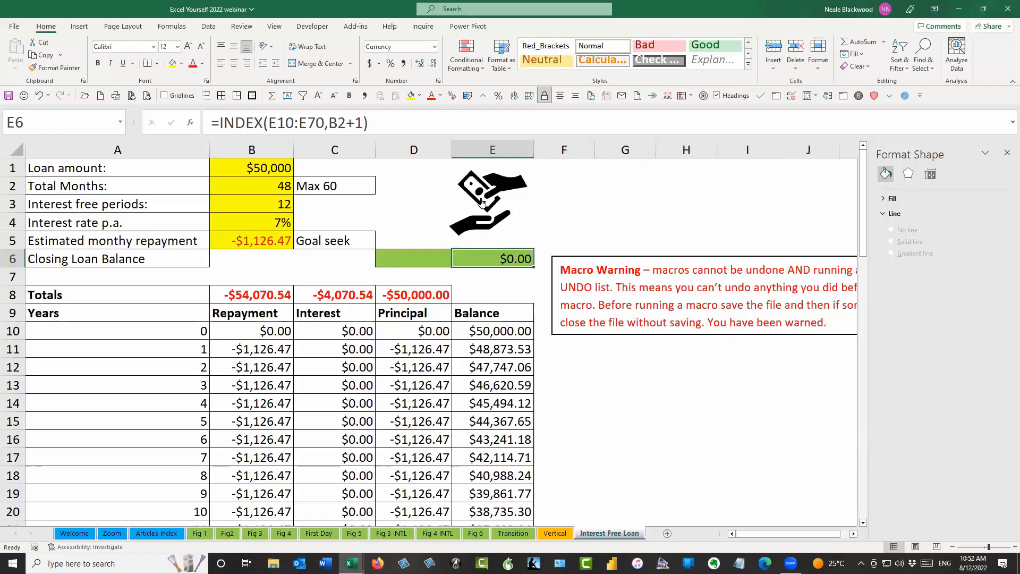
Clear the recalculated monthly repayment from B5
left_click(287, 239)
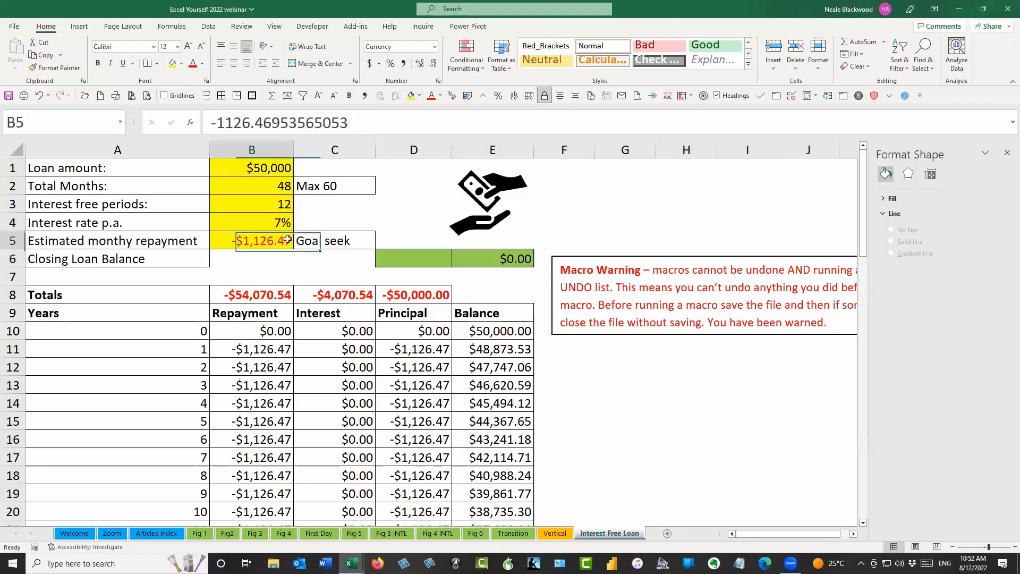
key("Delete")
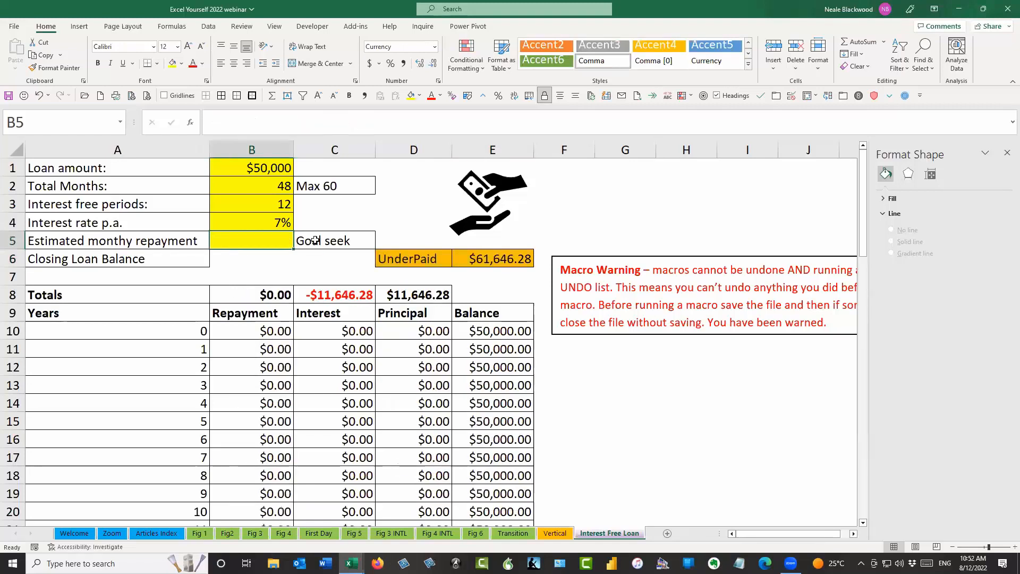
left_click(417, 197)
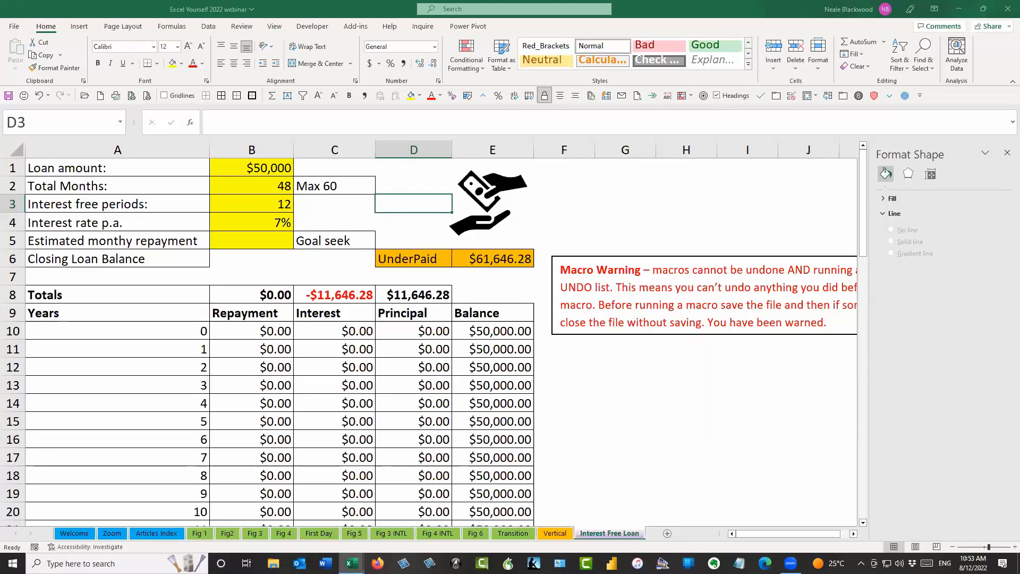
Open the code of Module2 in the Visual Basic editor and resize the editor window to fit on screen
key("alt+F11")
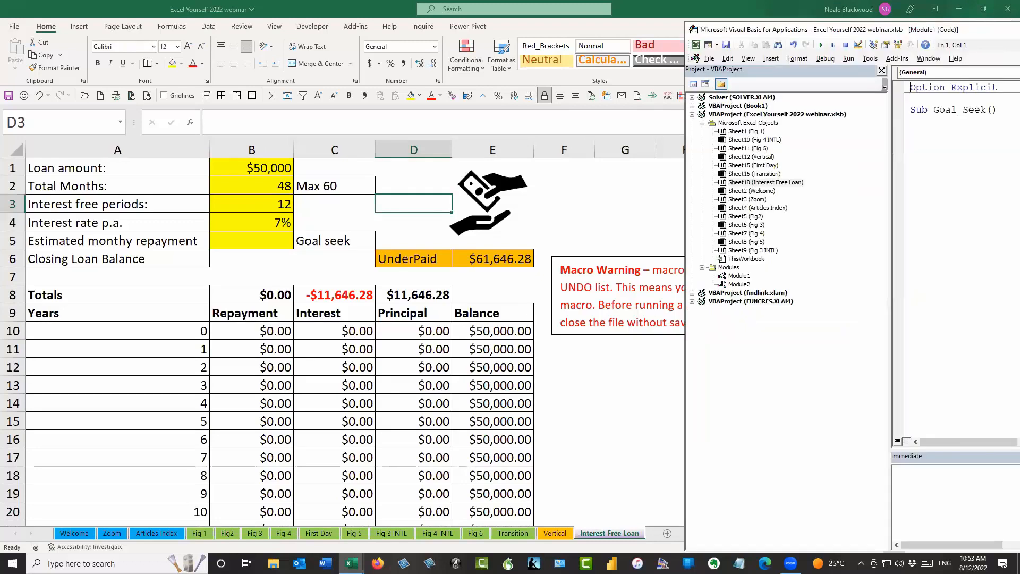
left_click_drag(1018, 31, 526, 18)
left_click_drag(380, 18, 418, 33)
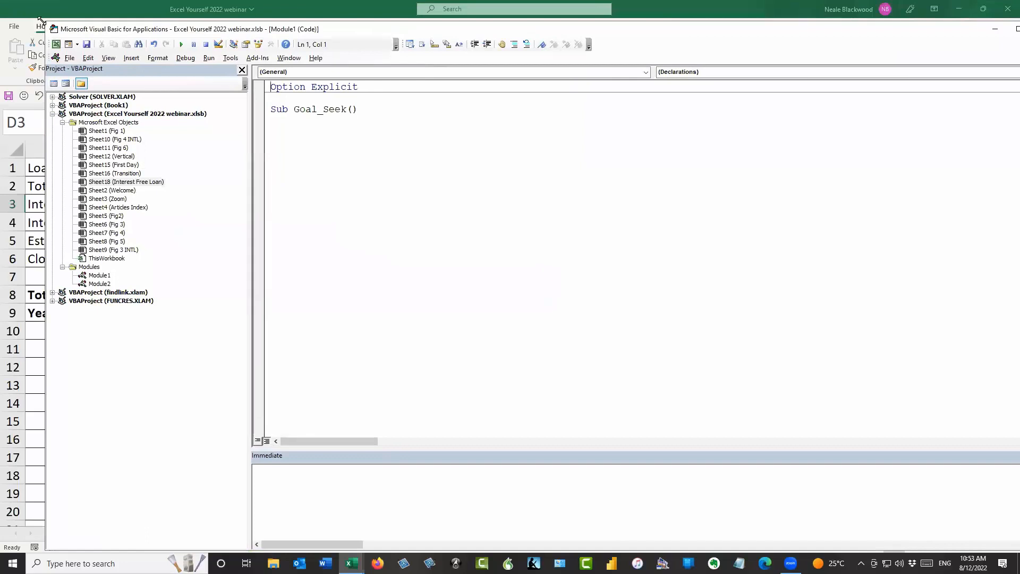
left_click_drag(41, 20, 169, 76)
left_click_drag(493, 89, 404, 57)
double_click(138, 309)
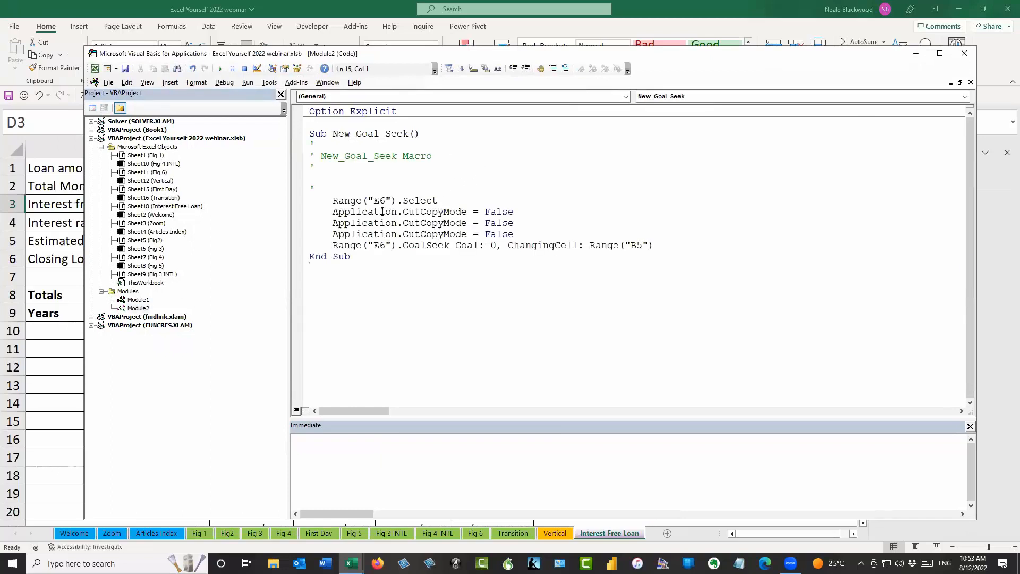
Delete the Range("E6").Select line and the three Application.CutCopyMode lines from the New_Goal_Seek macro
left_click_drag(524, 234, 351, 223)
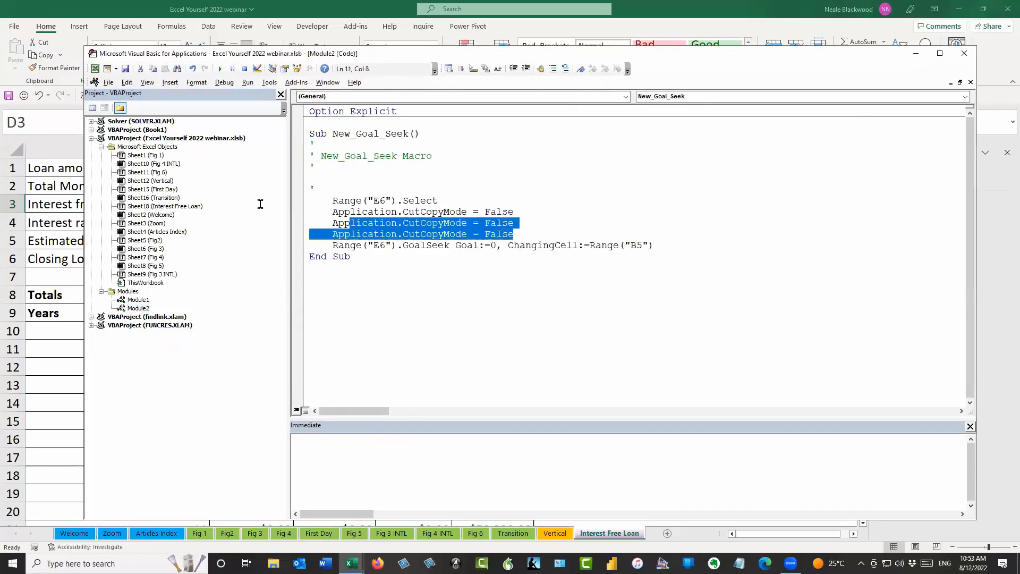
left_click_drag(260, 204, 252, 197)
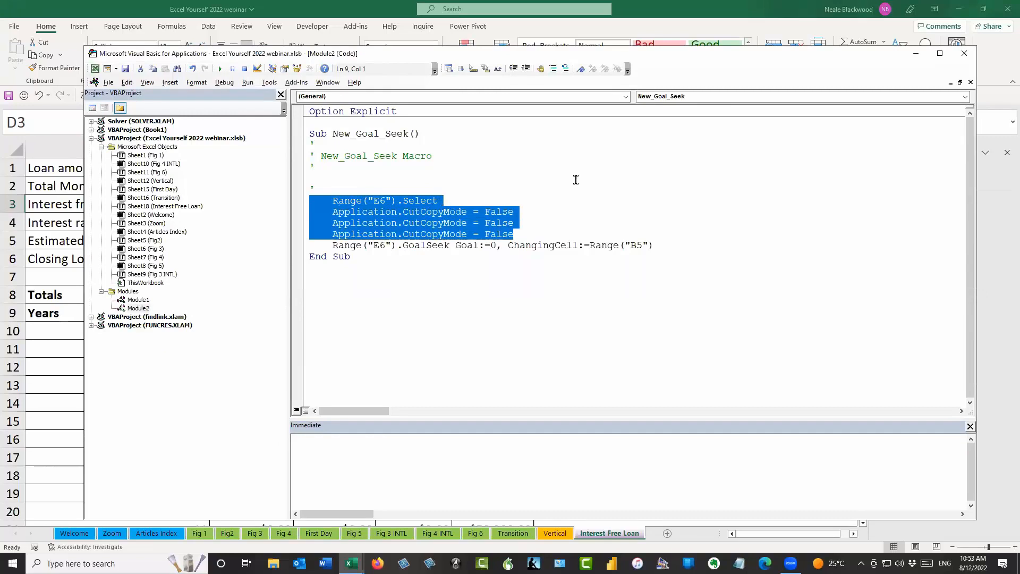
key("Delete")
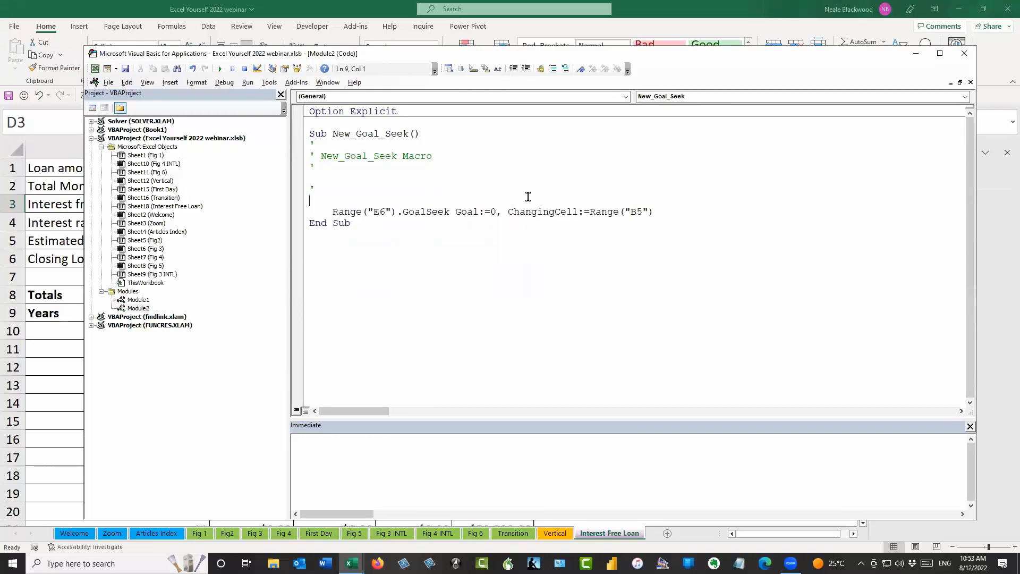
Examine the macro's remaining Goal Seek line and its references to E6 and B5, and return to the worksheet
left_click_drag(659, 211, 332, 212)
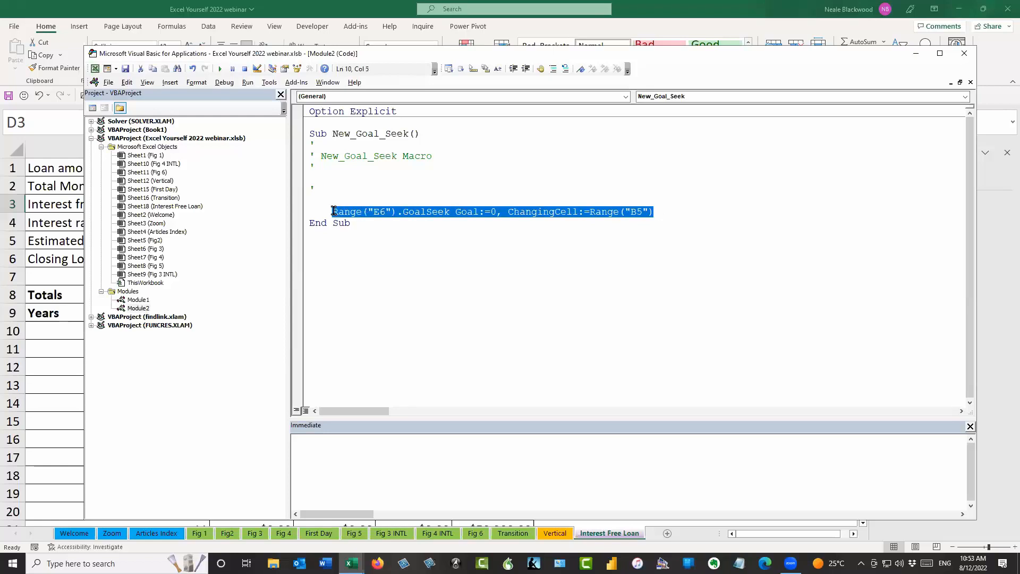
left_click(404, 178)
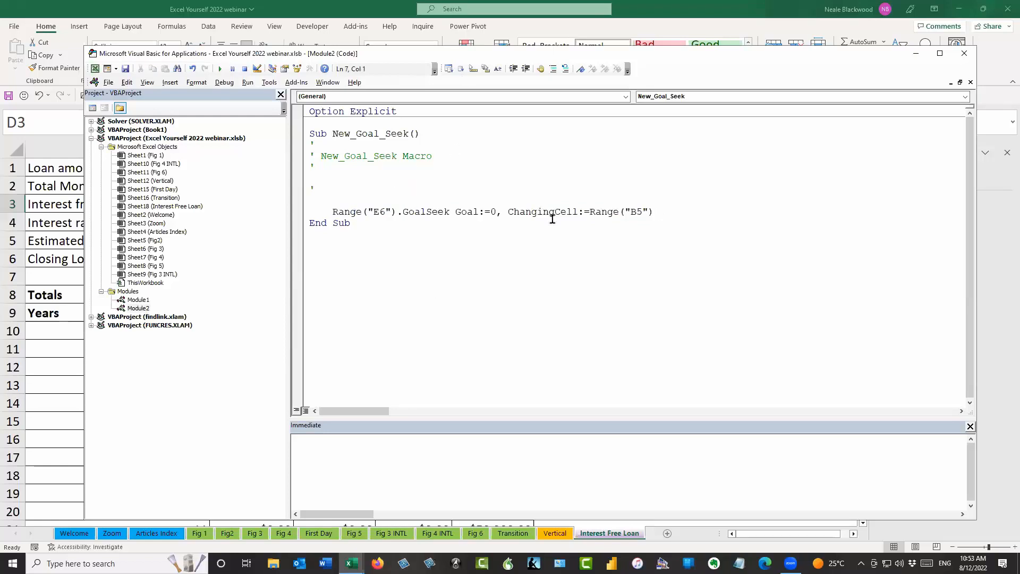
left_click(661, 212)
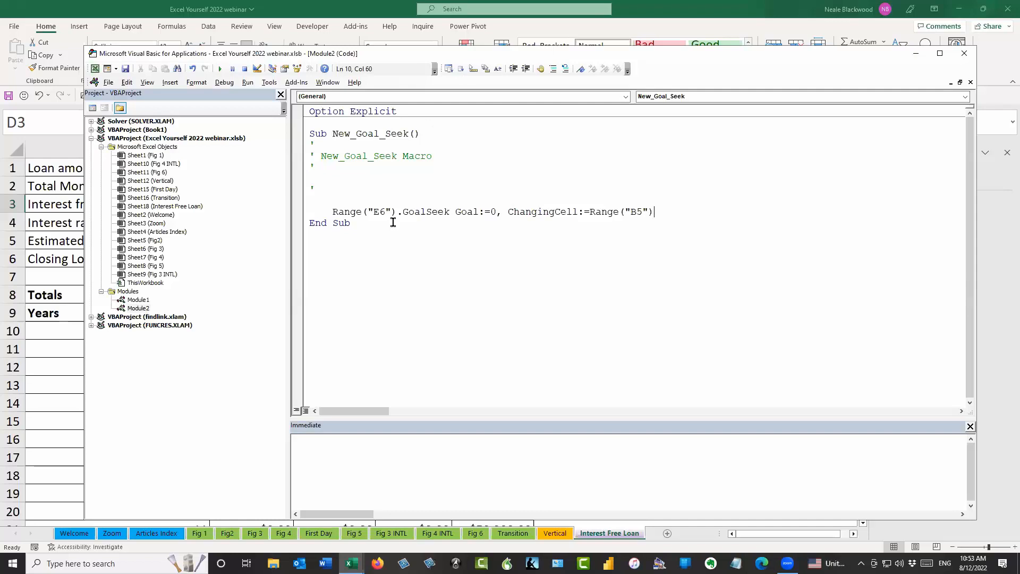
left_click_drag(367, 212, 390, 212)
left_click_drag(630, 211, 643, 211)
left_click(658, 213)
left_click(916, 56)
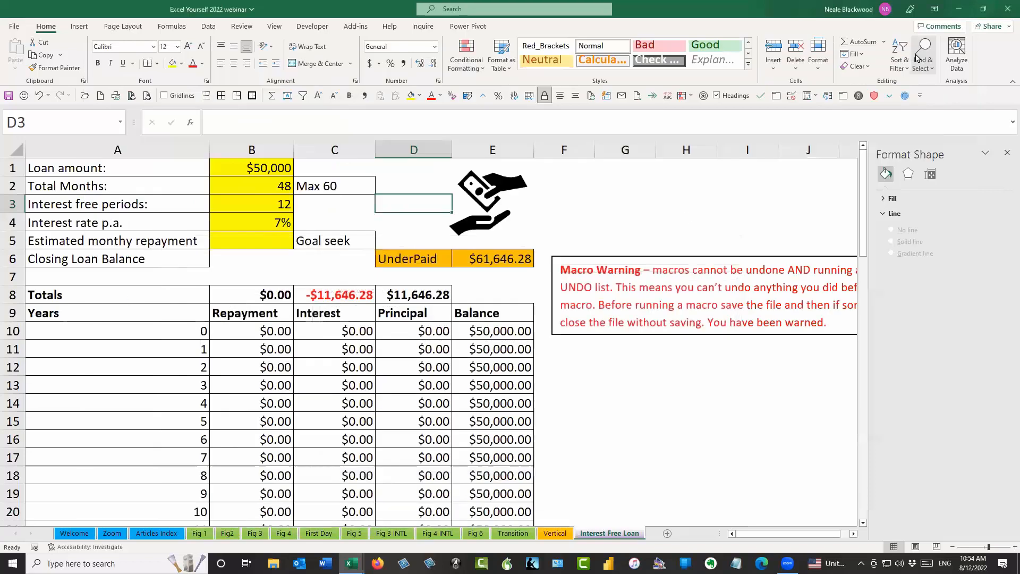
Give the closing loan balance cell E6 the range name Balance
left_click(270, 244)
left_click(504, 261)
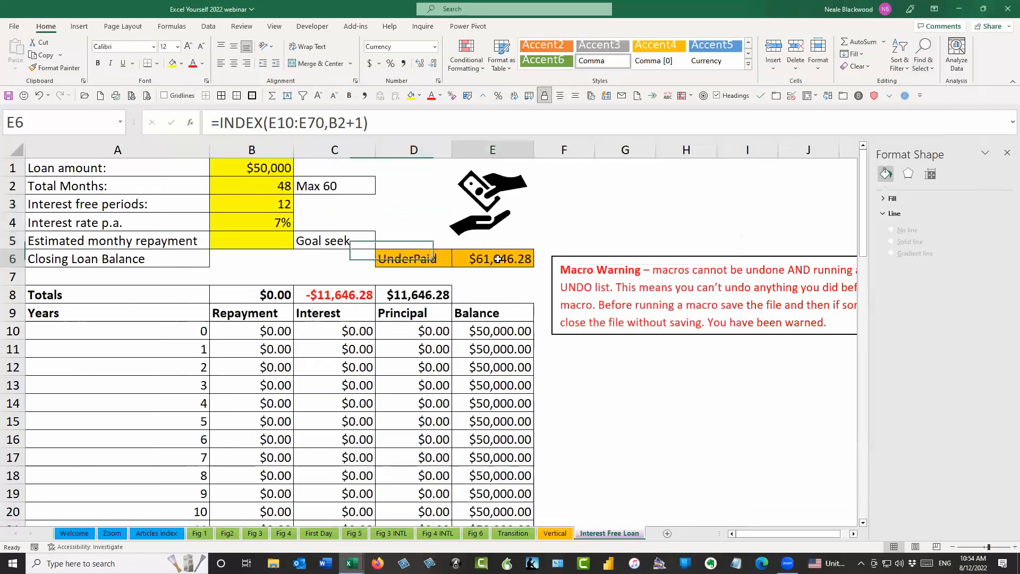
left_click(55, 121)
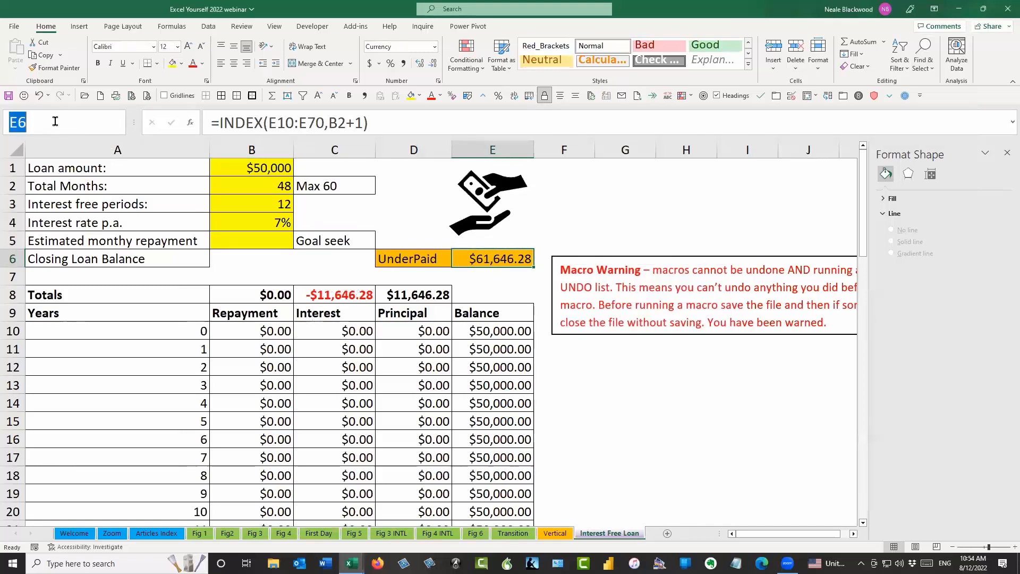
type("Balance")
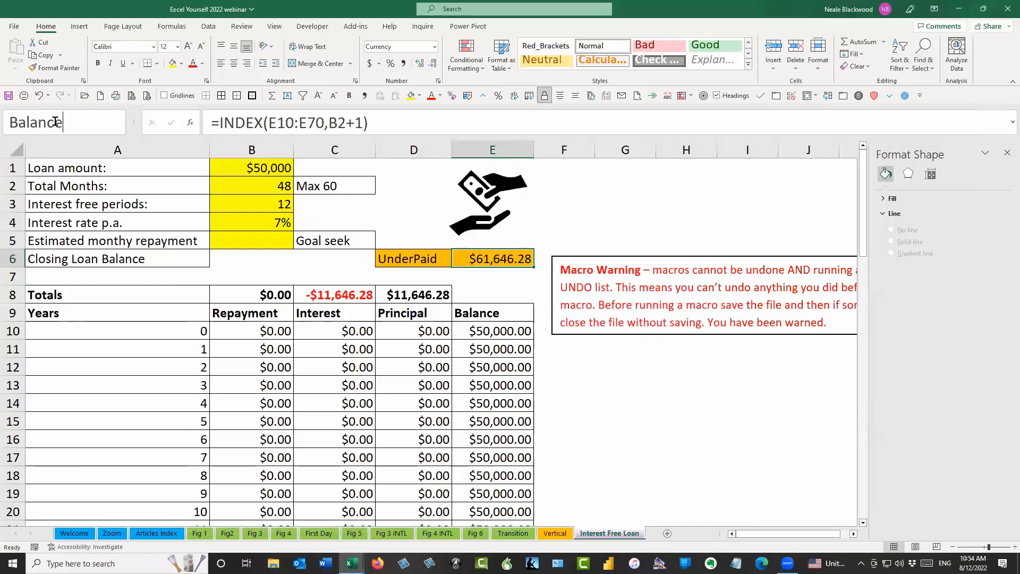
key("Return")
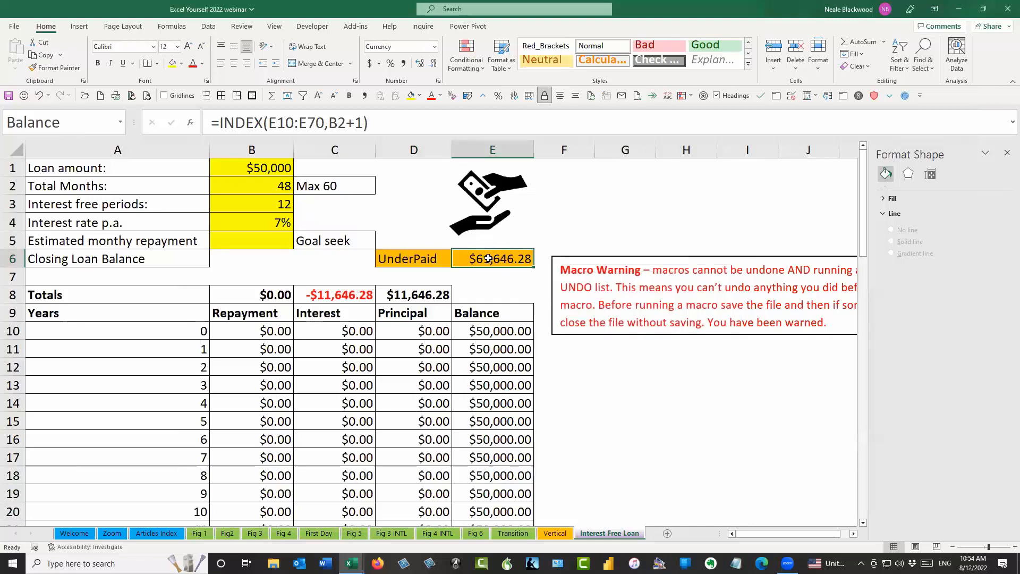
Give the estimated monthly repayment cell B5 the range name Repayment and check the workbook's list of names
left_click(256, 236)
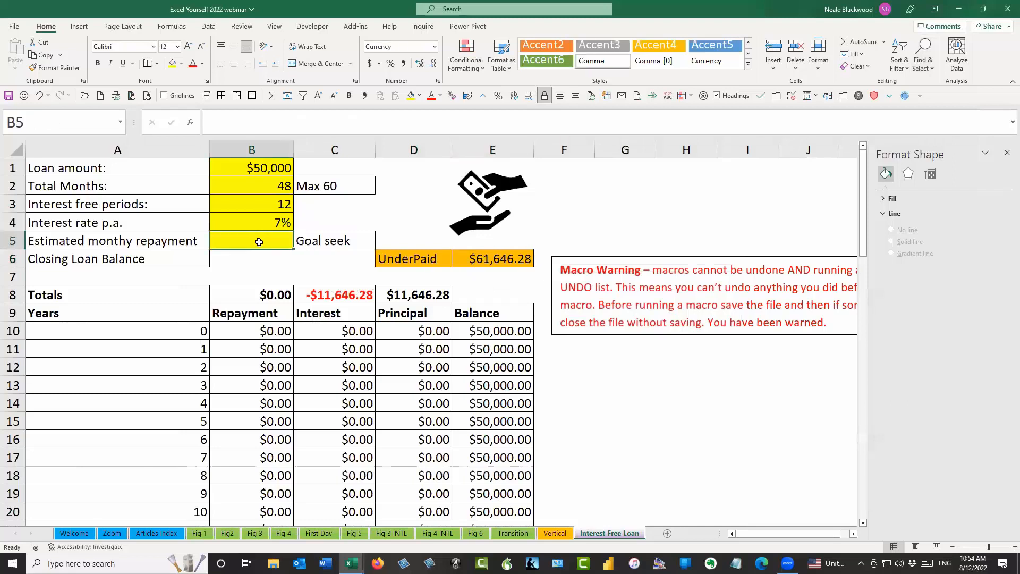
left_click(40, 122)
type("Repayment")
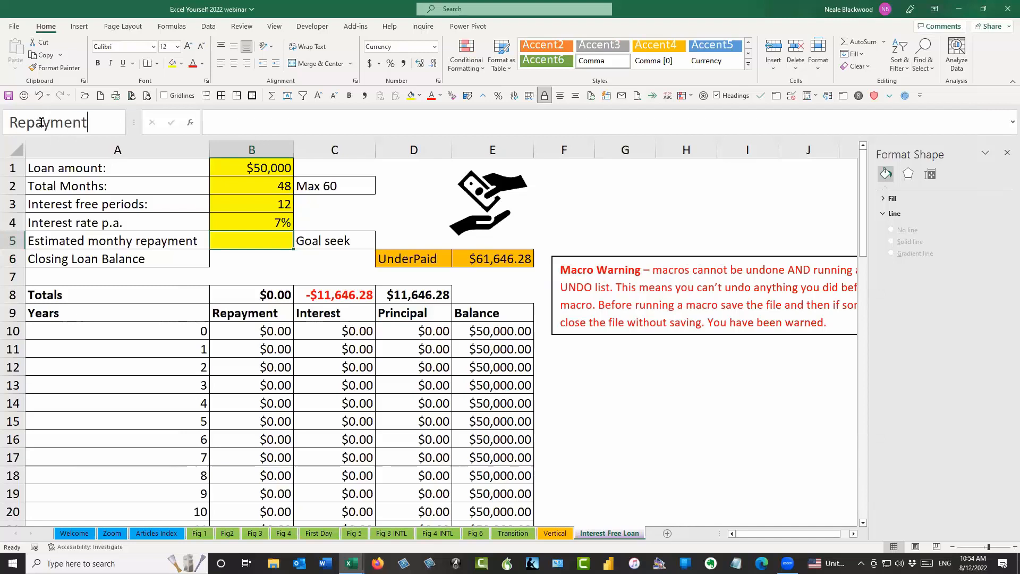
key("Return")
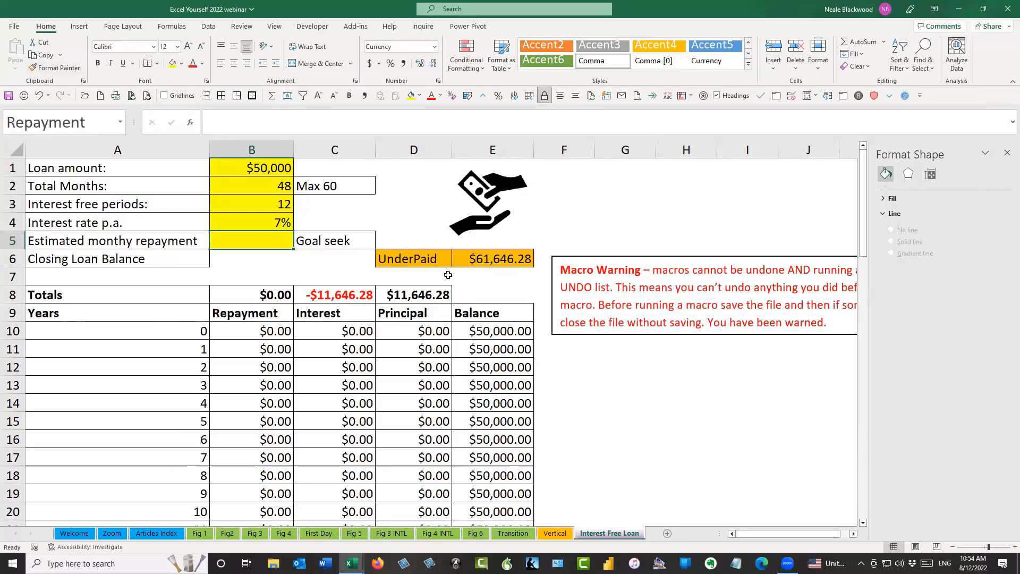
left_click(119, 122)
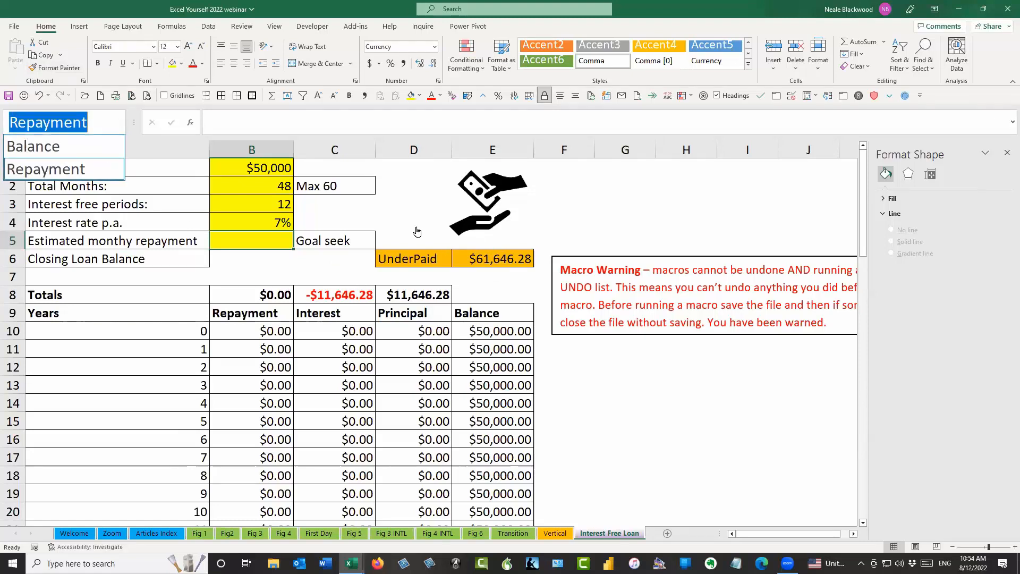
left_click(352, 260)
left_click(352, 259)
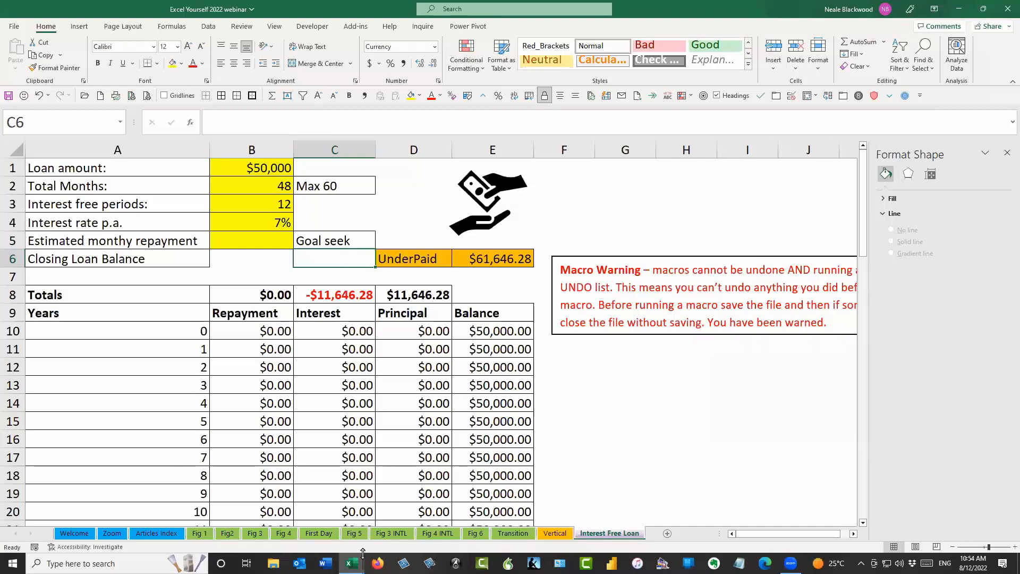
Replace the E6 reference in the New_Goal_Seek macro's Goal Seek line with the range name Balance
mouse_move(351, 564)
left_click(467, 521)
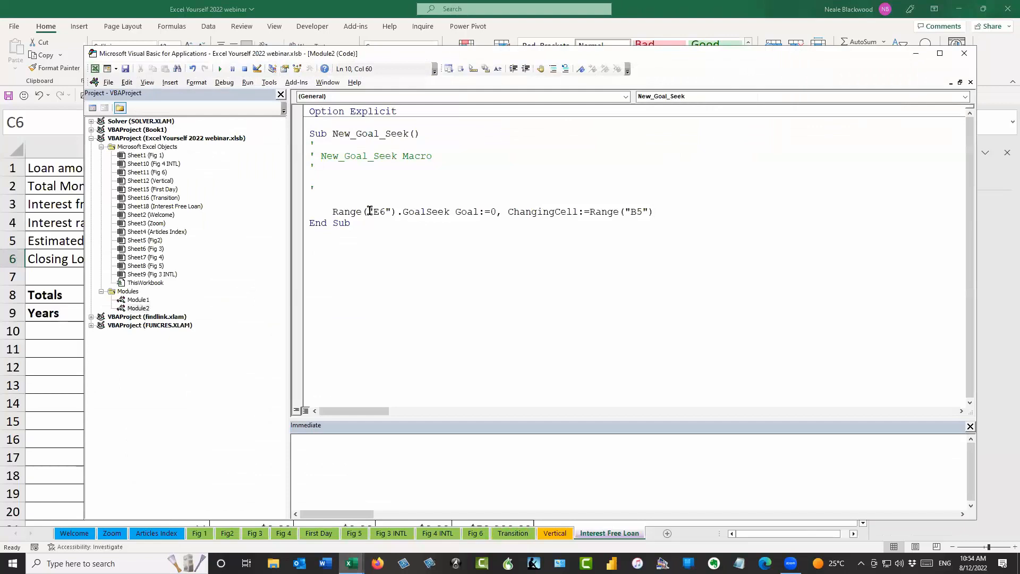
left_click(372, 211)
type("Balnce")
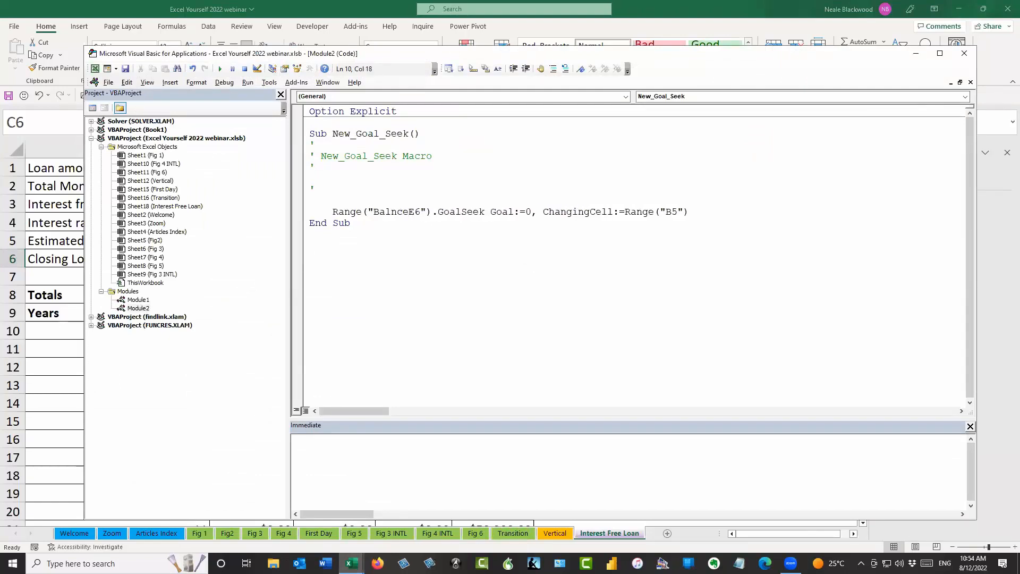
key("BackSpace")
key("BackSpace")
key("BackSpace")
type("a")
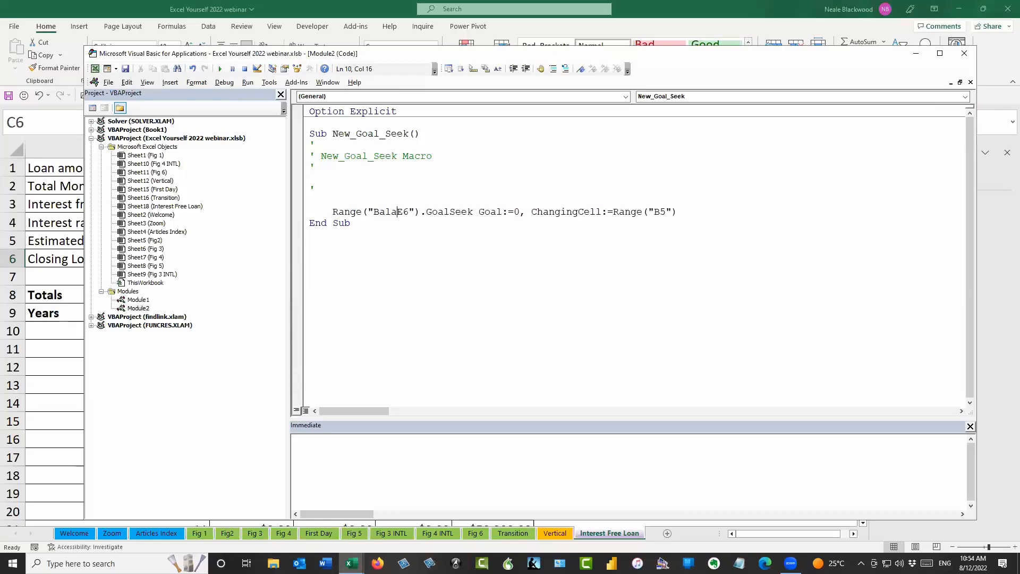
type("nce")
key("Delete")
key("Delete")
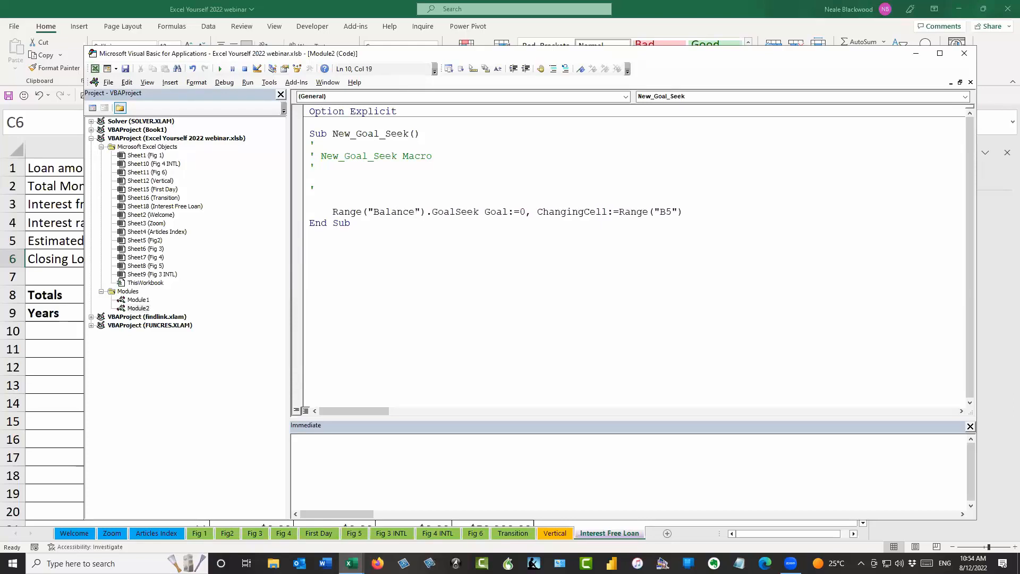
Replace the B5 reference after ChangingCell in the macro with the range name Repayment and return to the worksheet
left_click(662, 212)
type("Repayment")
key("Delete")
key("Delete")
left_click(641, 182)
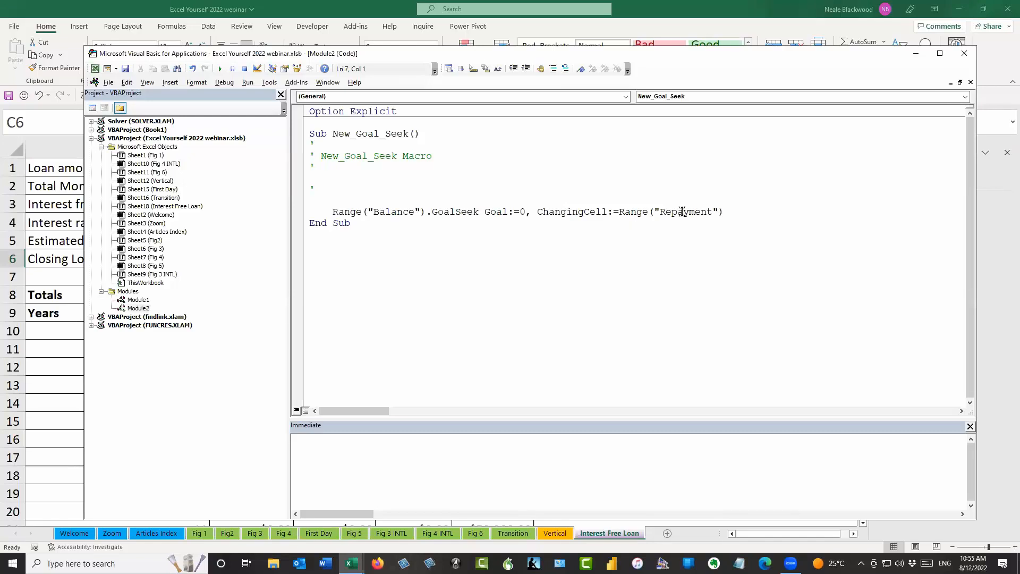
left_click(734, 214)
left_click(916, 53)
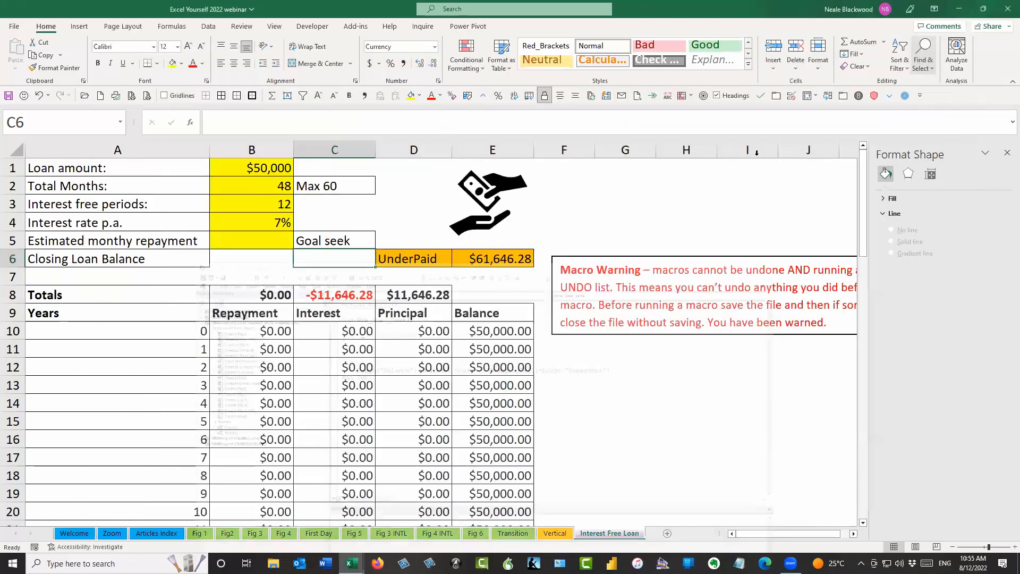
Recalculate the monthly repayment by running the edited macro from the loan icon
left_click(477, 198)
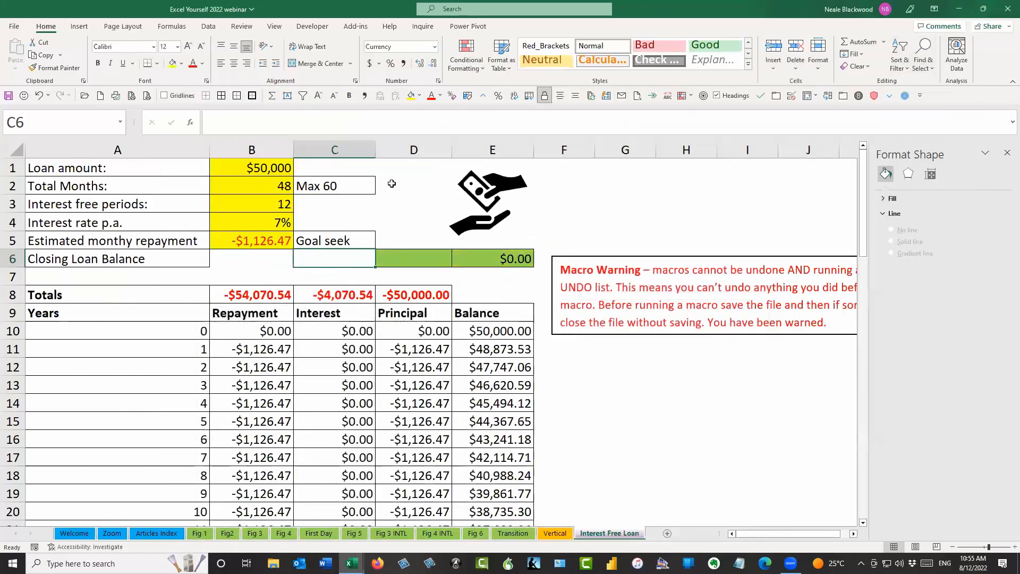
left_click(420, 171)
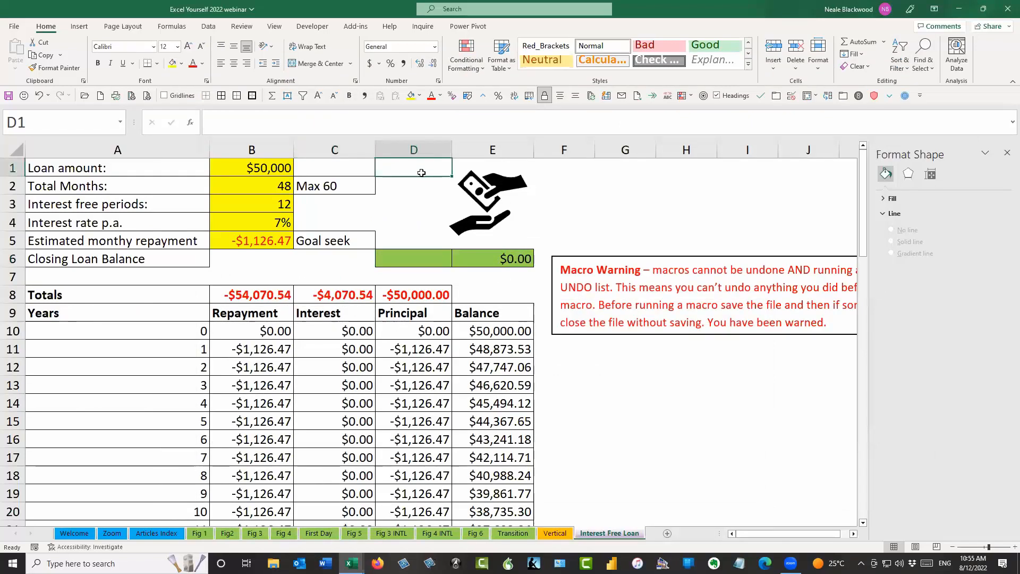
left_click(416, 199)
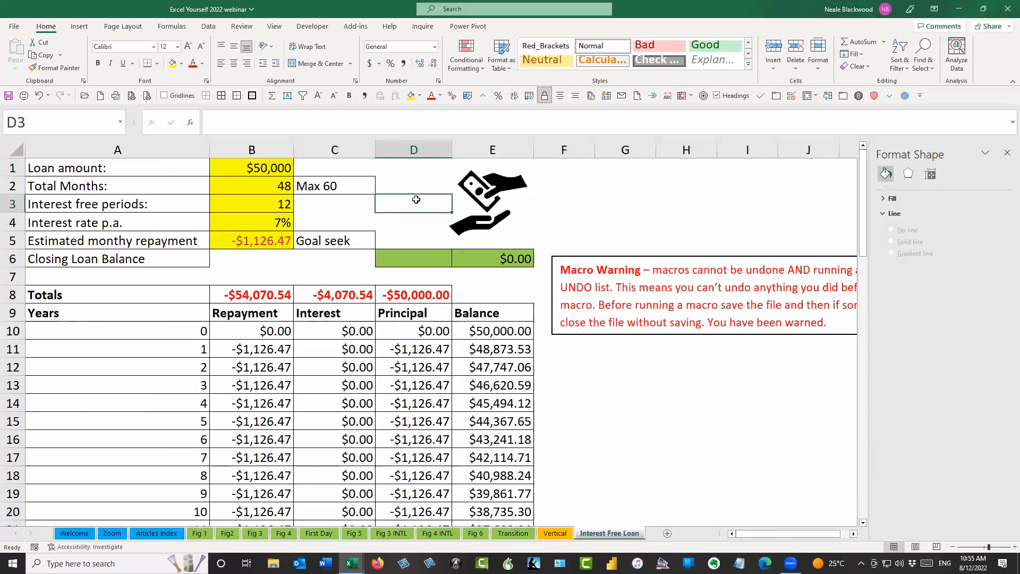
Activate the Balance/Repayment Goal Seek line in the Worksheet_Change procedure of Sheet18 (Interest Free Loan) and check the module's object list
key("alt+F11")
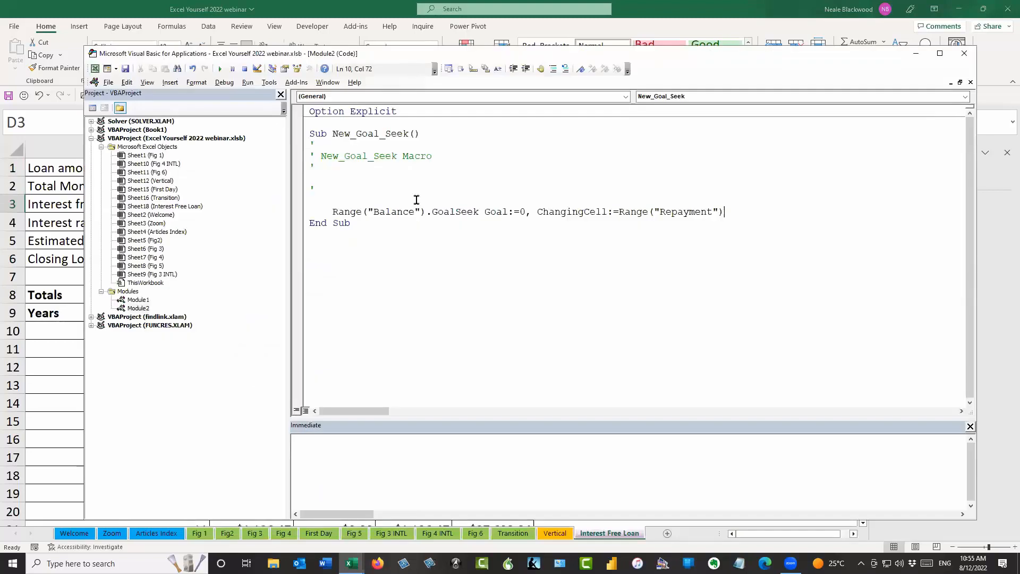
left_click_drag(734, 211, 336, 209)
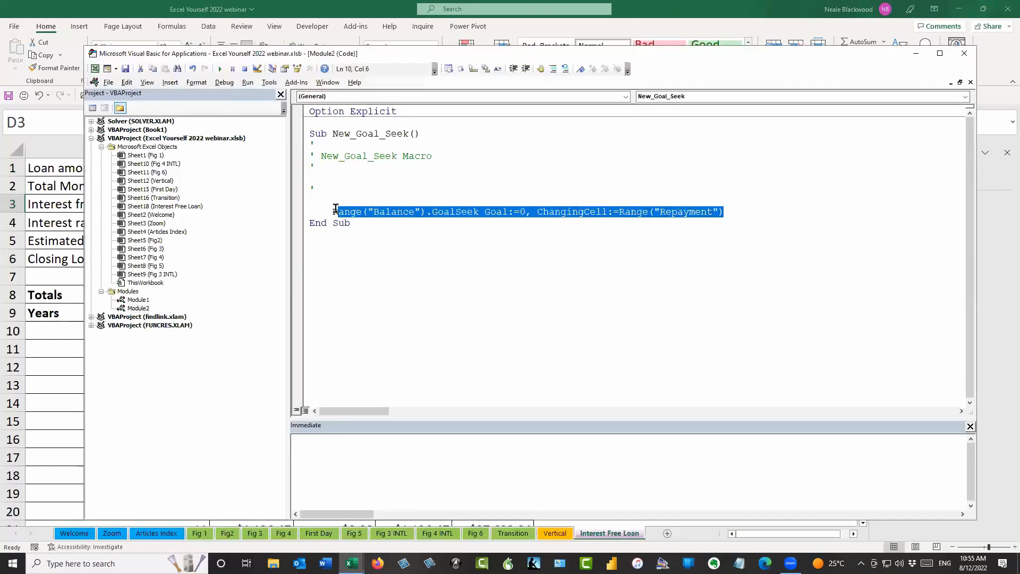
left_click(397, 233)
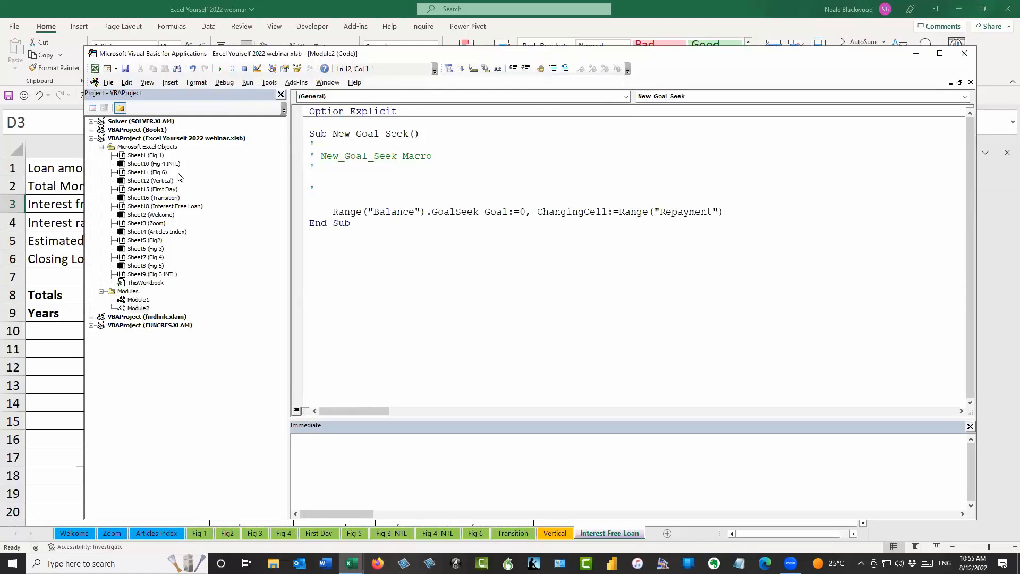
left_click(177, 210)
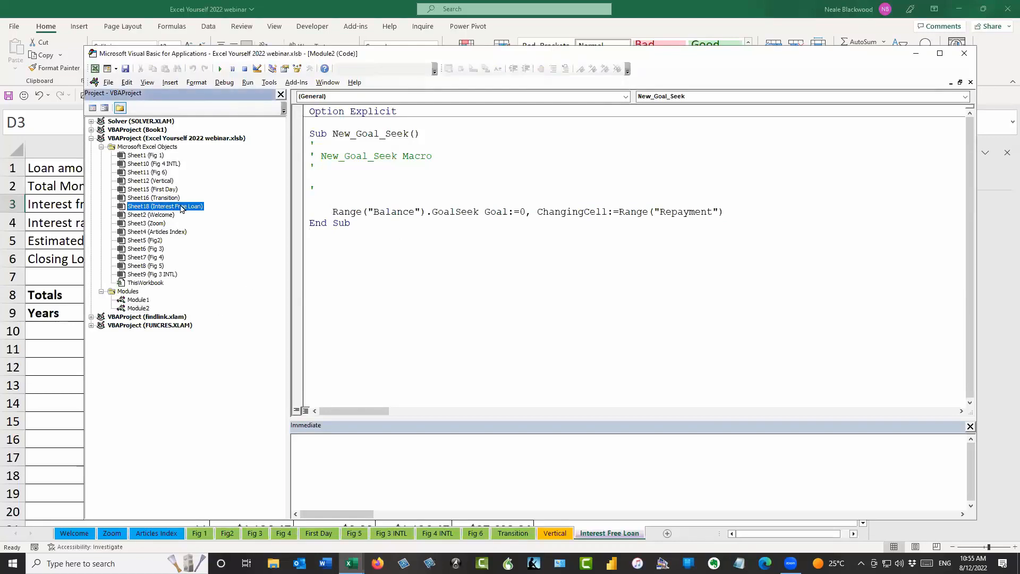
double_click(154, 209)
left_click(308, 168)
key("Delete")
left_click(415, 180)
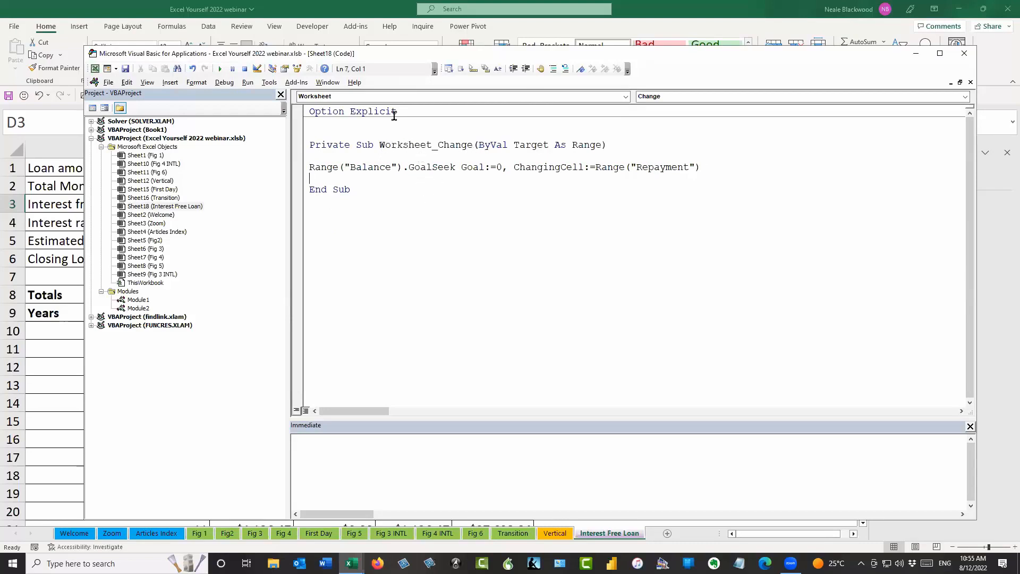
left_click(627, 100)
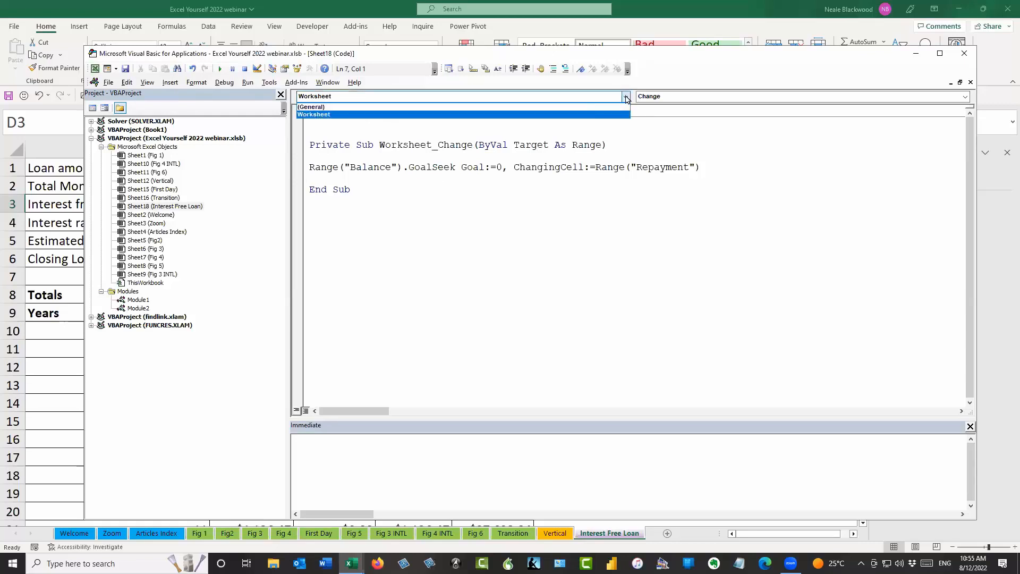
left_click(338, 111)
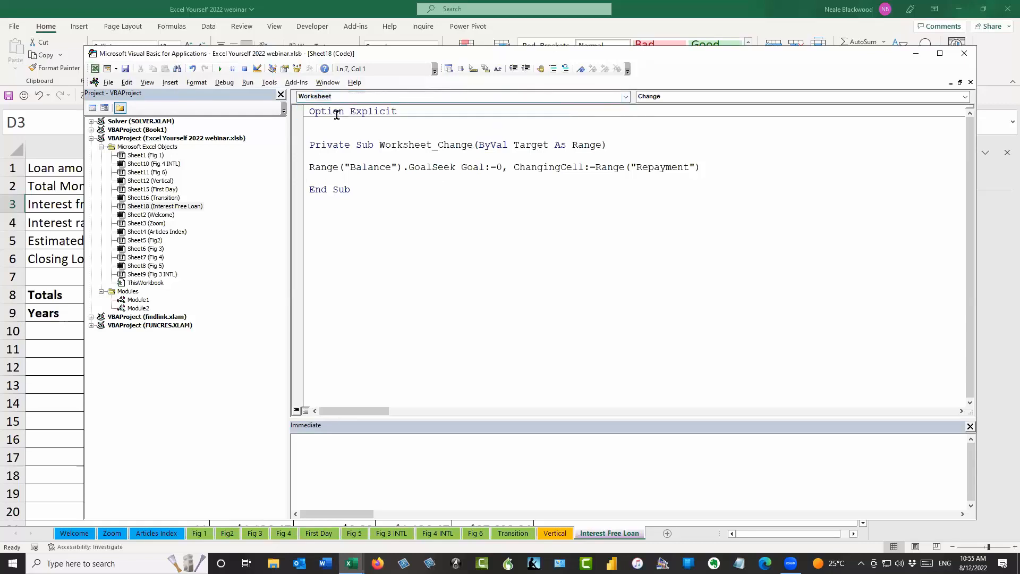
Review the list of available worksheet events for Sheet18 and the Goal Seek line in its Worksheet_Change procedure
left_click(965, 97)
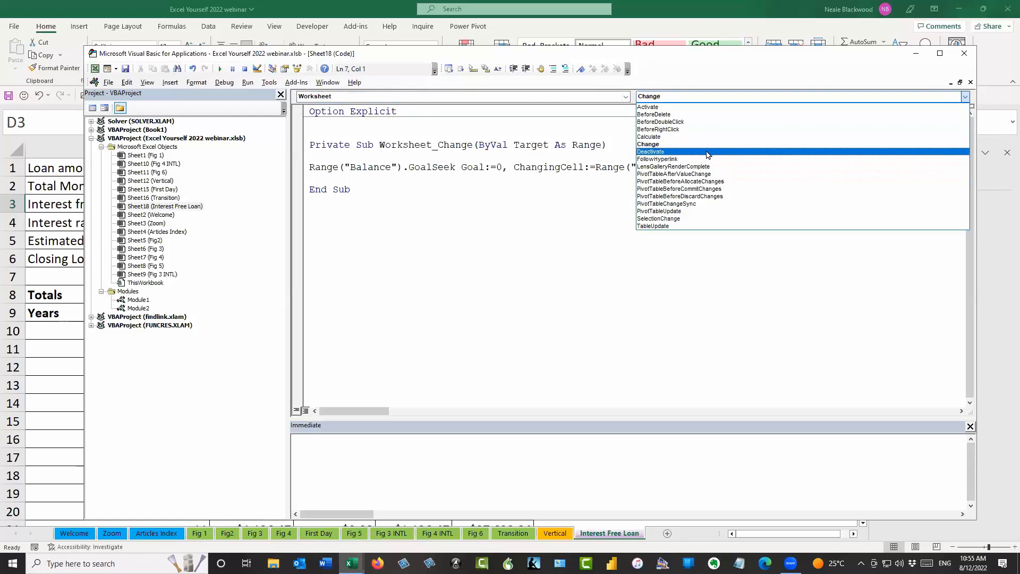
left_click(487, 191)
left_click(429, 156)
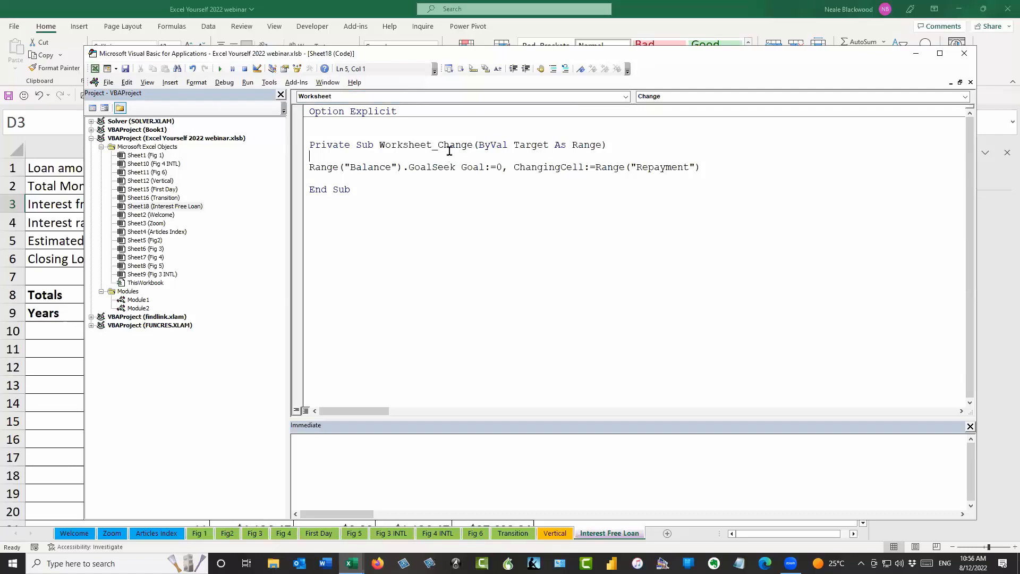
left_click_drag(310, 167, 753, 170)
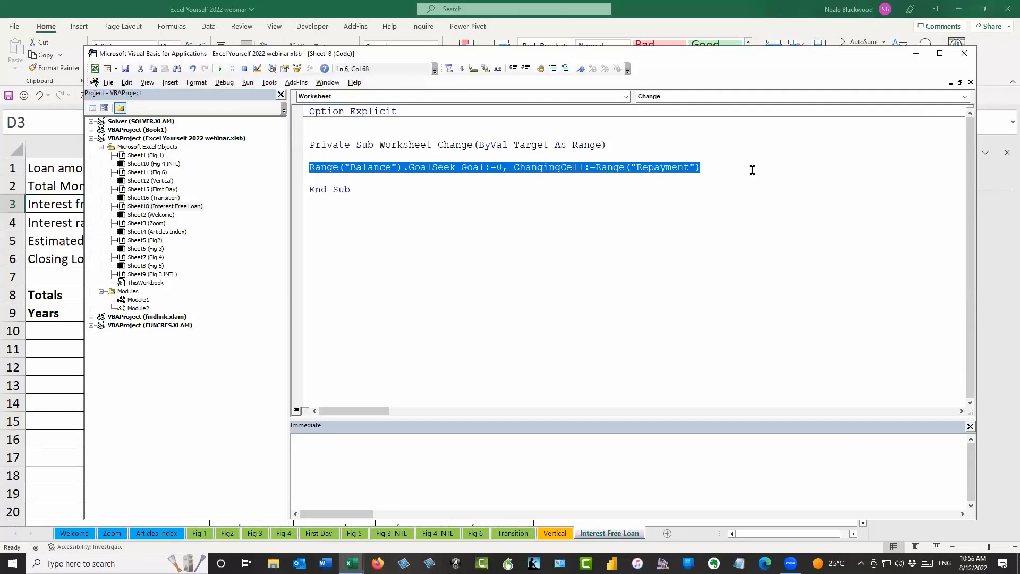
left_click(352, 178)
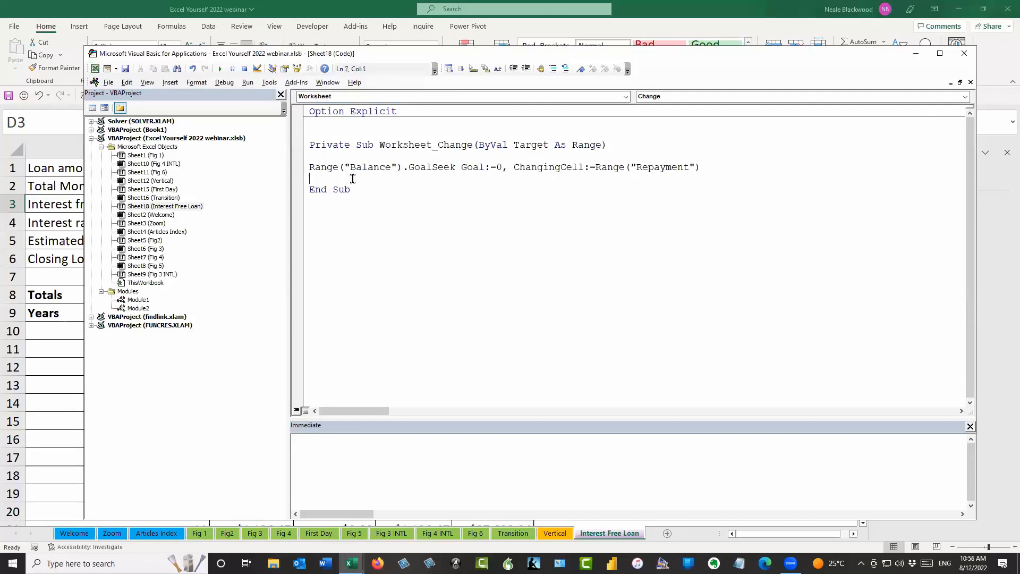
Return to the worksheet and test the automatic Goal Seek with interest rates of 8% and finally 5% in B4
left_click(918, 56)
left_click(288, 221)
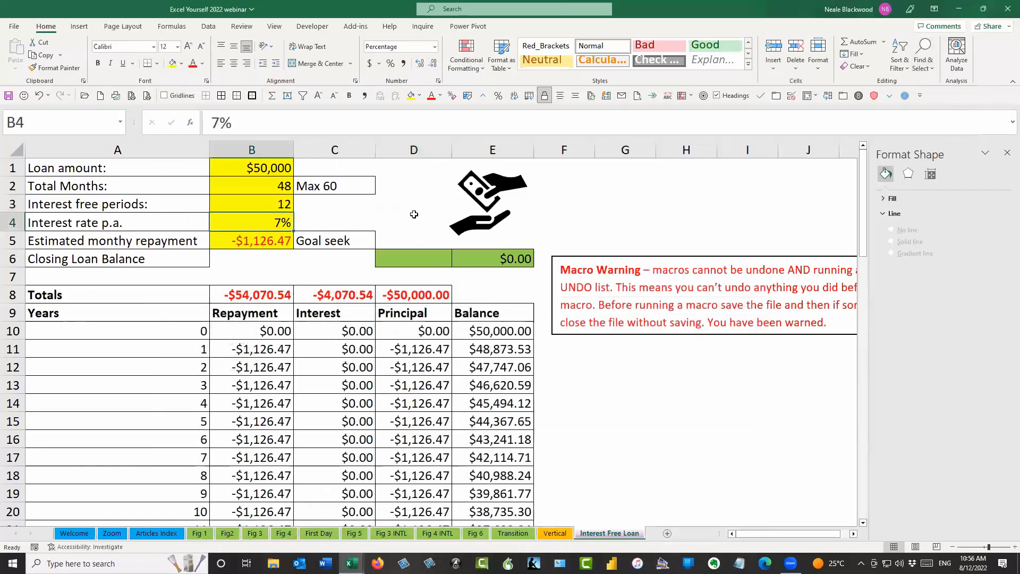
type("8")
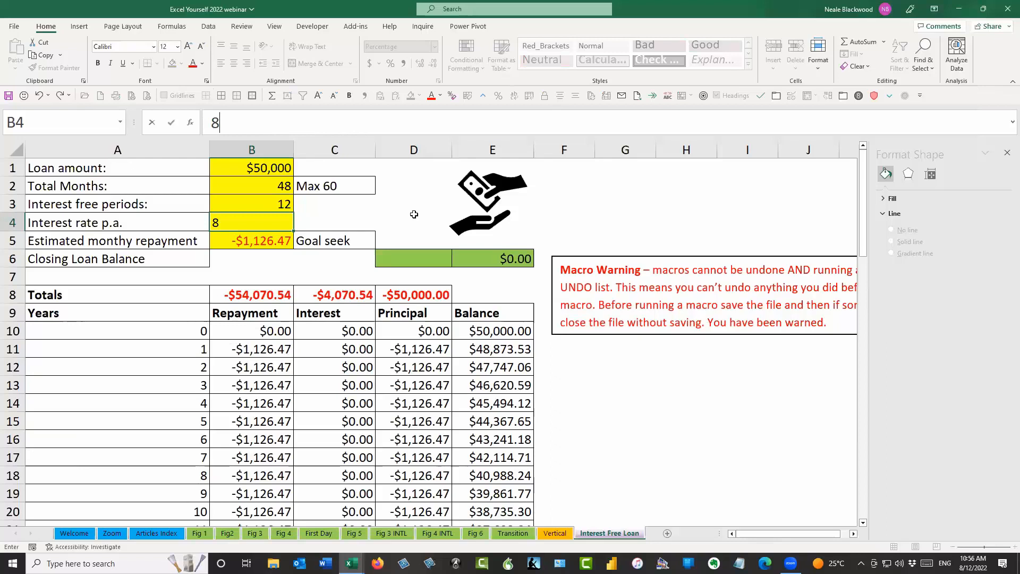
type("%")
key("Return")
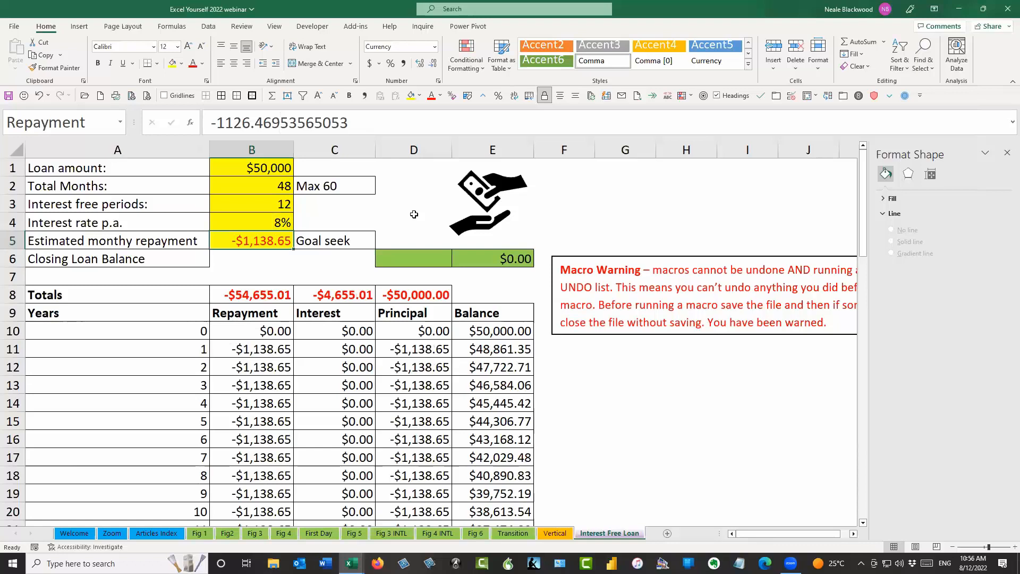
key("Up")
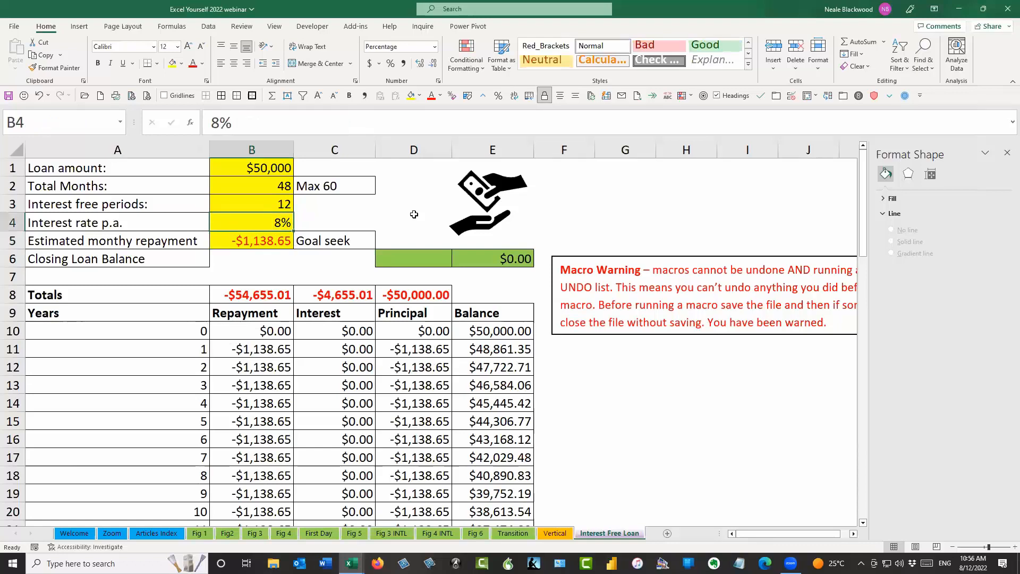
type("5")
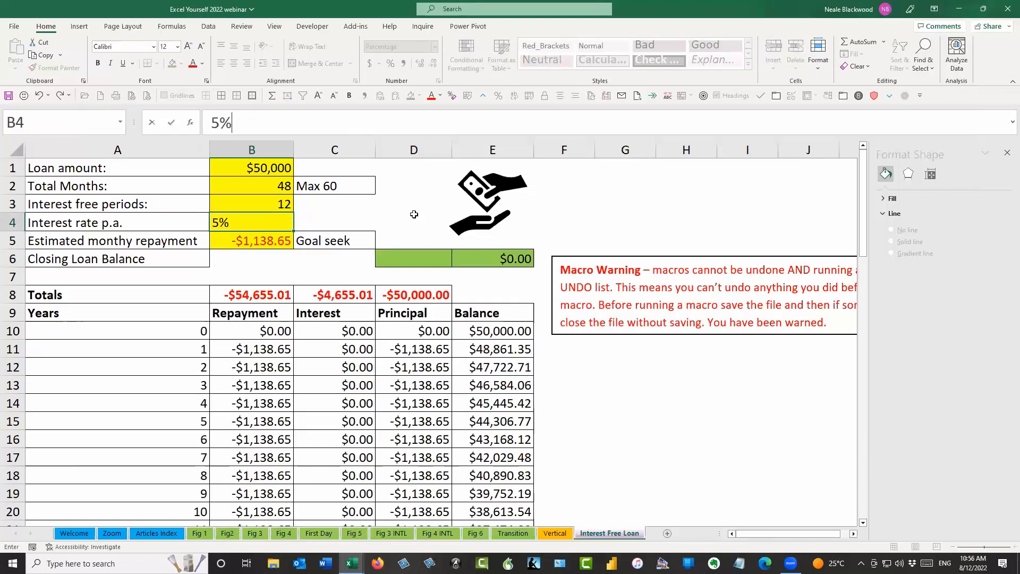
key("Return")
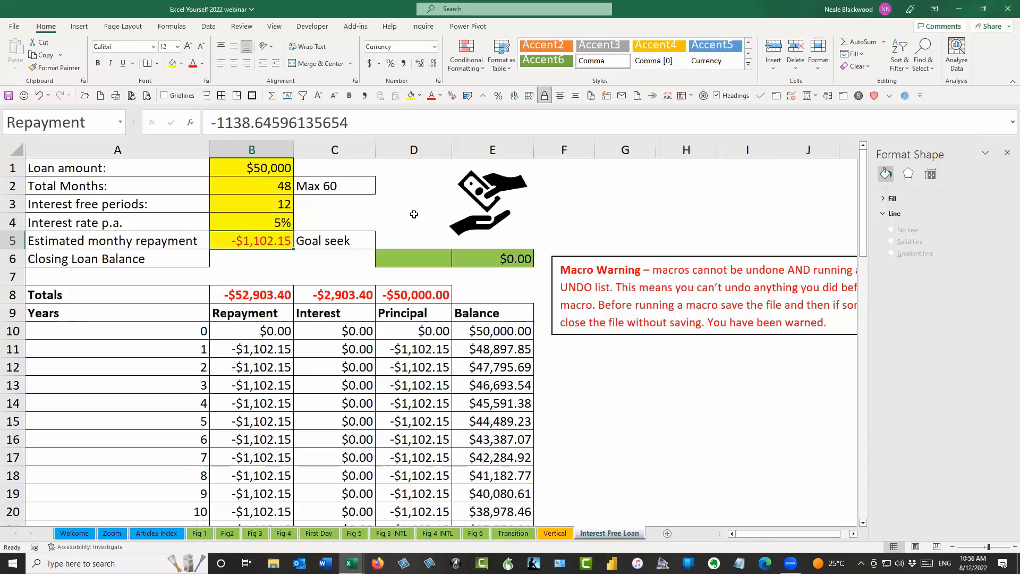
Set the loan amount in B1 to 100000 and widen column D so the principal total fits
key("Up")
key("Up")
key("Up")
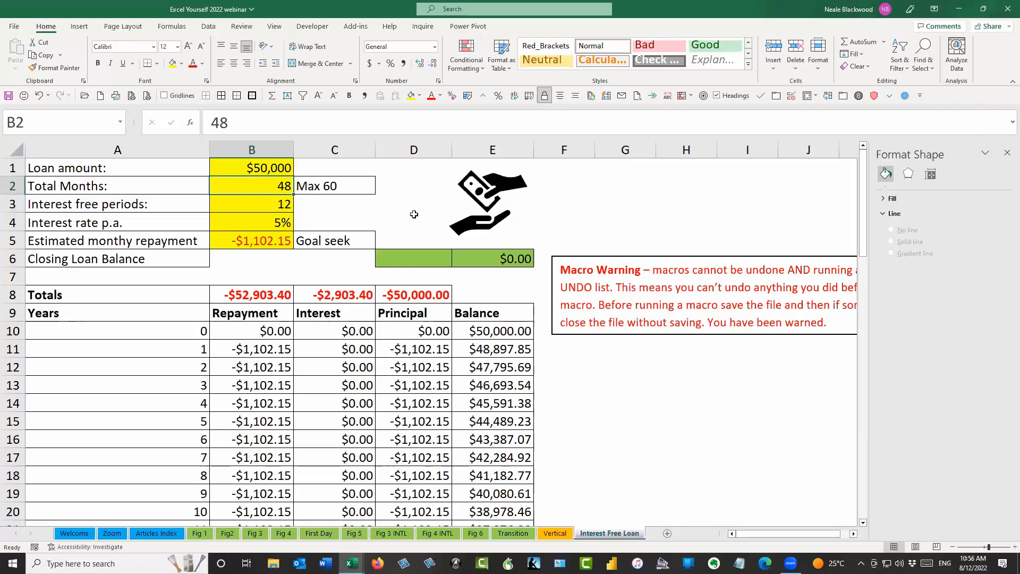
key("Up")
type("100000")
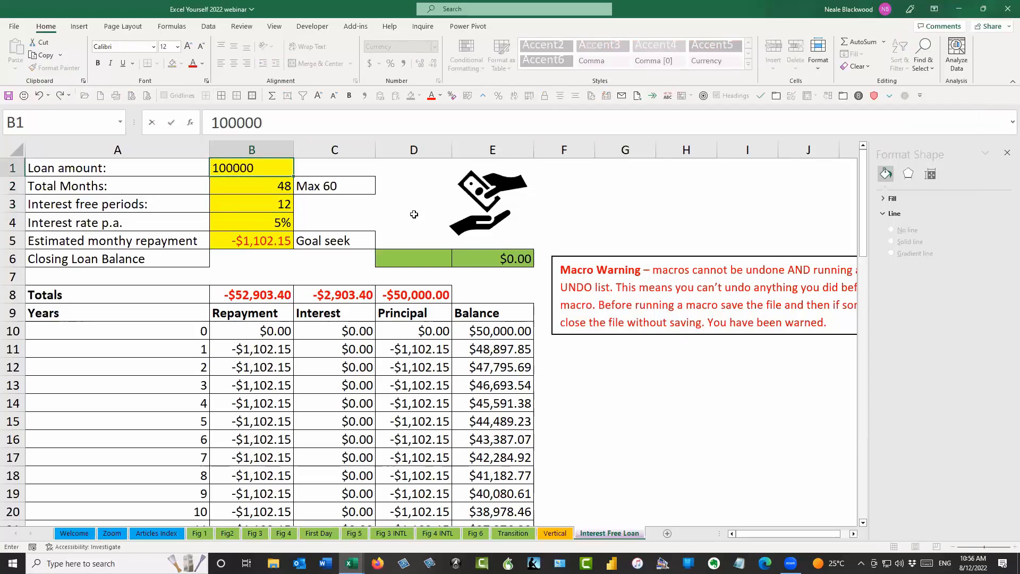
key("Return")
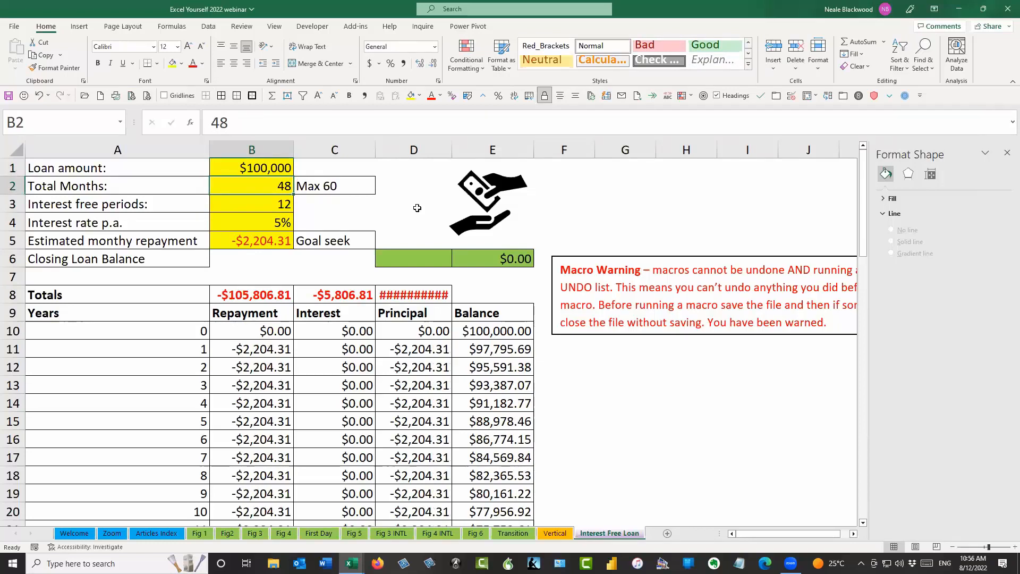
left_click_drag(453, 151, 462, 151)
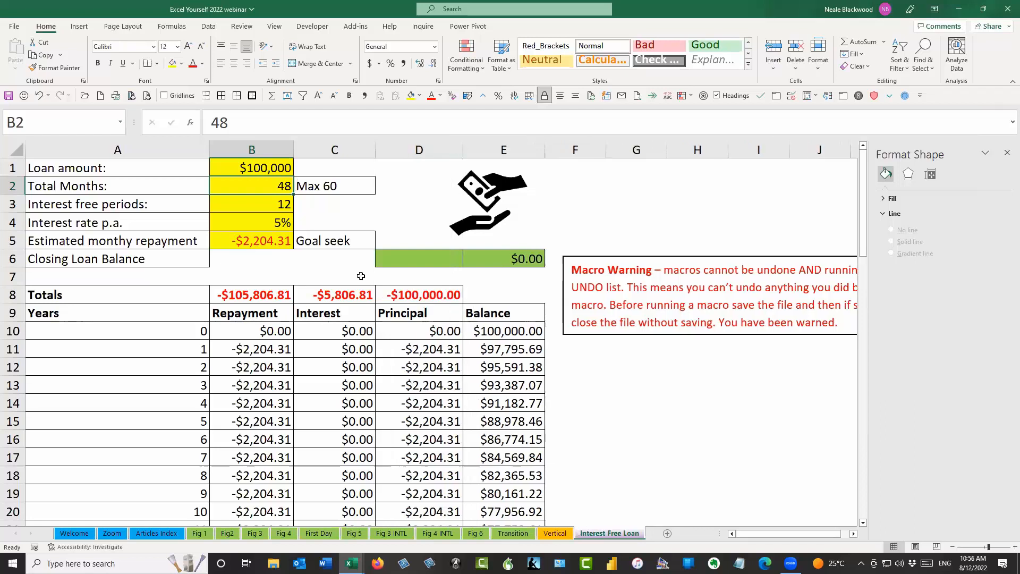
Set the loan amount in B1 back to 50000
left_click(286, 168)
type("50000")
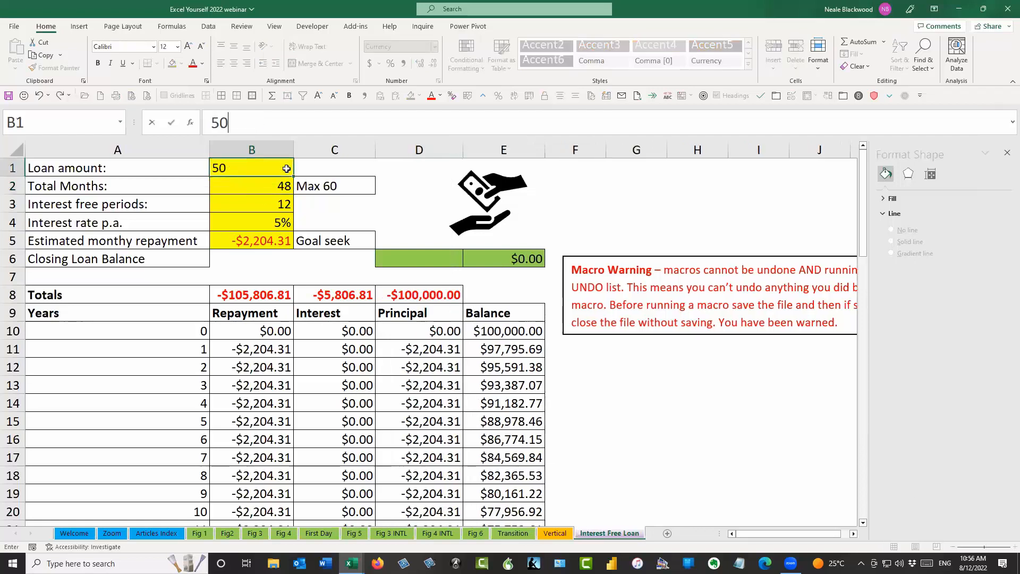
key("Return")
Examine the closing loan balance formula in E6 and the overpaid/underpaid check formula in D6
key("Up")
key("Down")
key("Down")
key("Down")
key("Down")
key("Down")
key("Right")
key("Right")
key("Right")
key("Right")
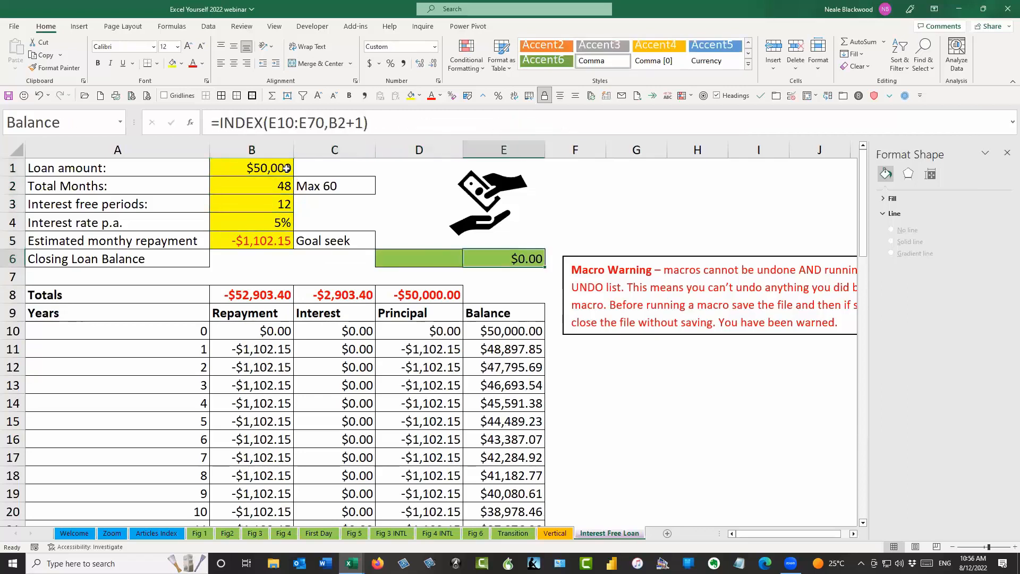
key("Left")
key("Left")
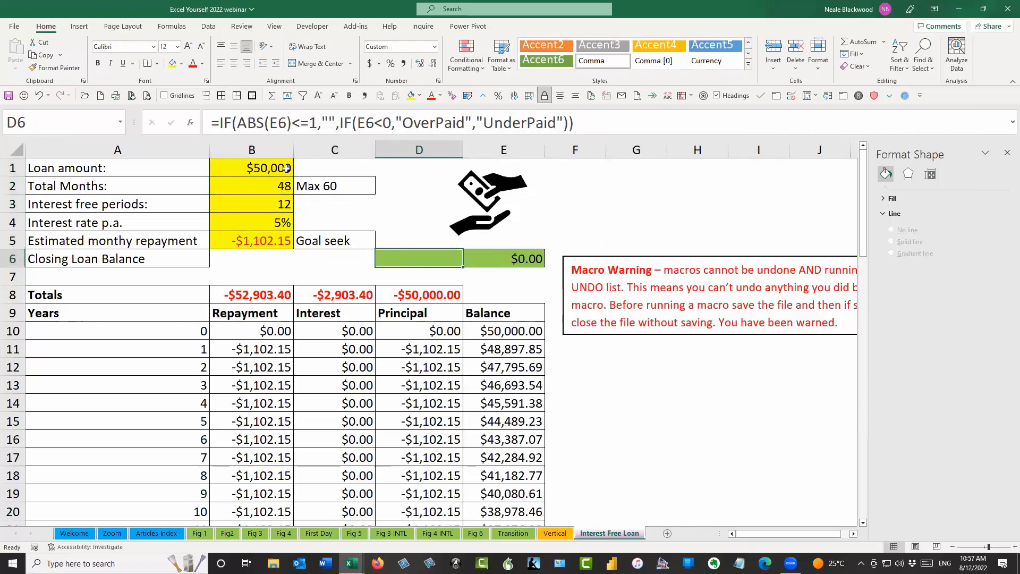
key("Right")
key("Left")
key("Right")
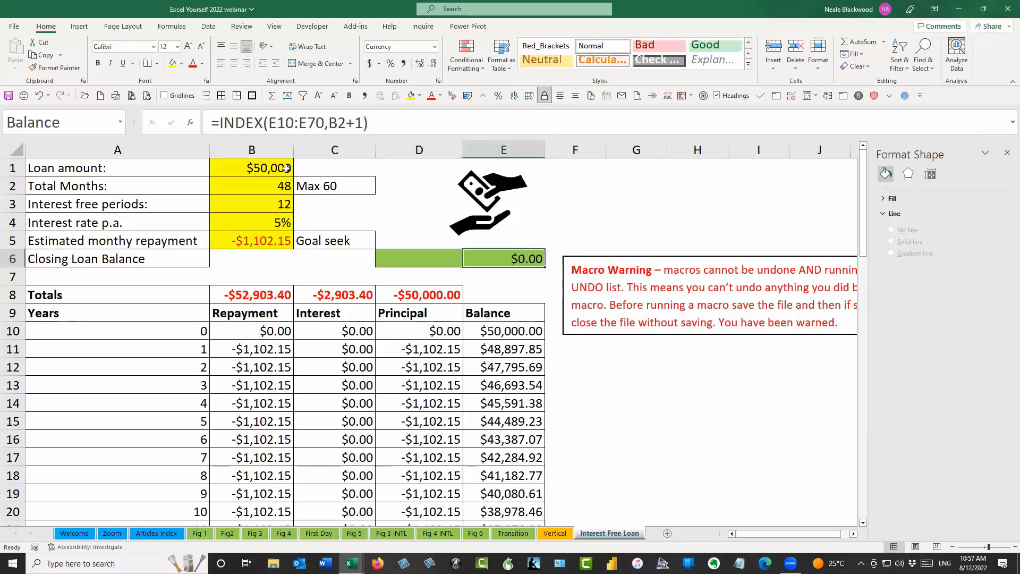
key("Left")
key("Left")
key("Left")
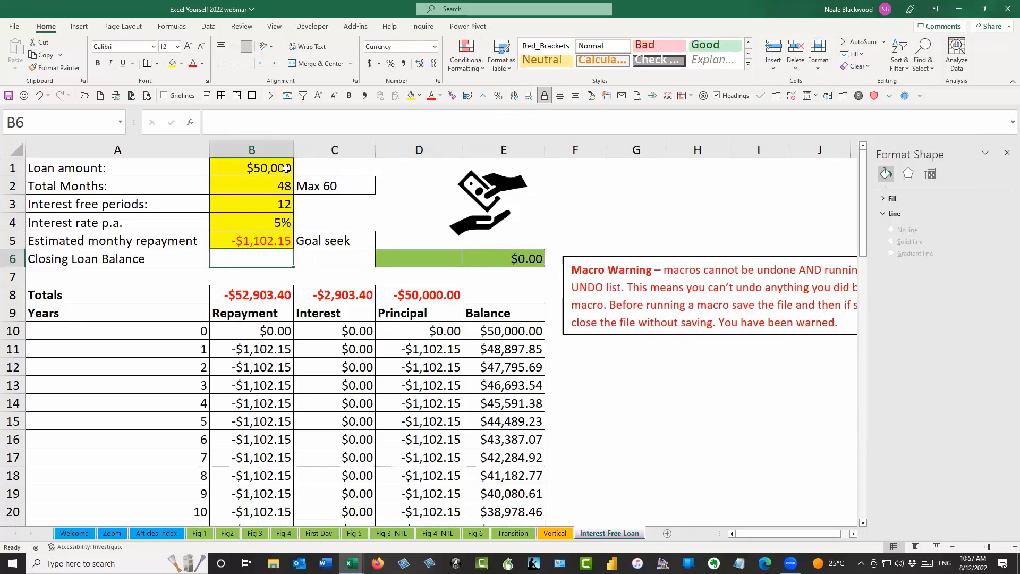
Try to override the estimated monthly repayment in B5 with 1100 and with -1100
key("Up")
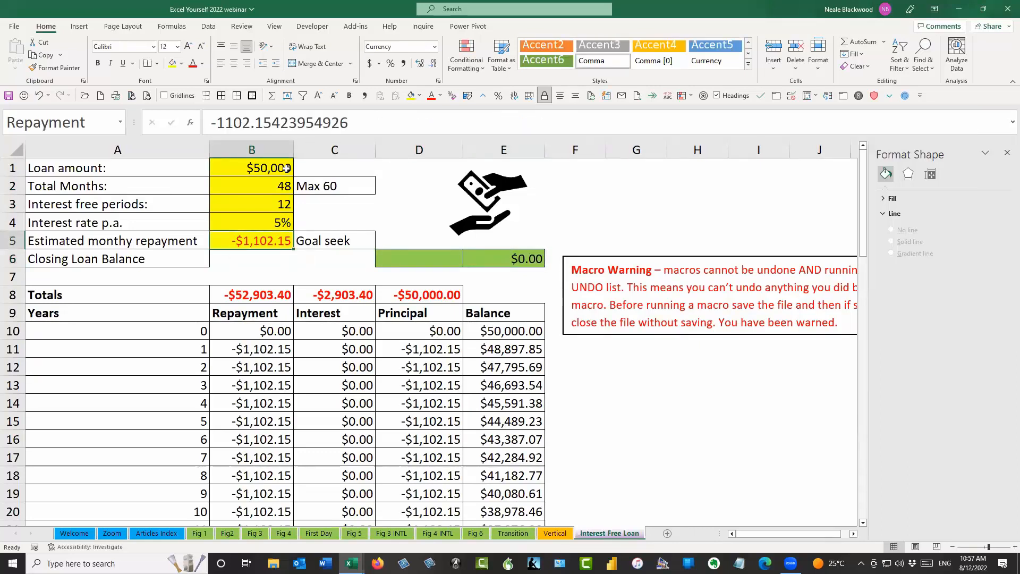
type("1100")
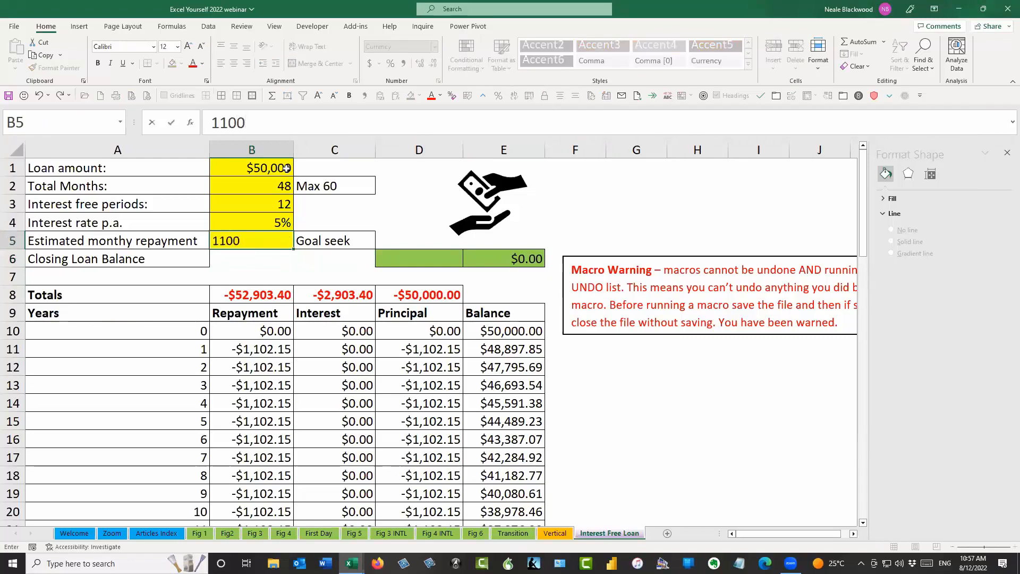
key("Return")
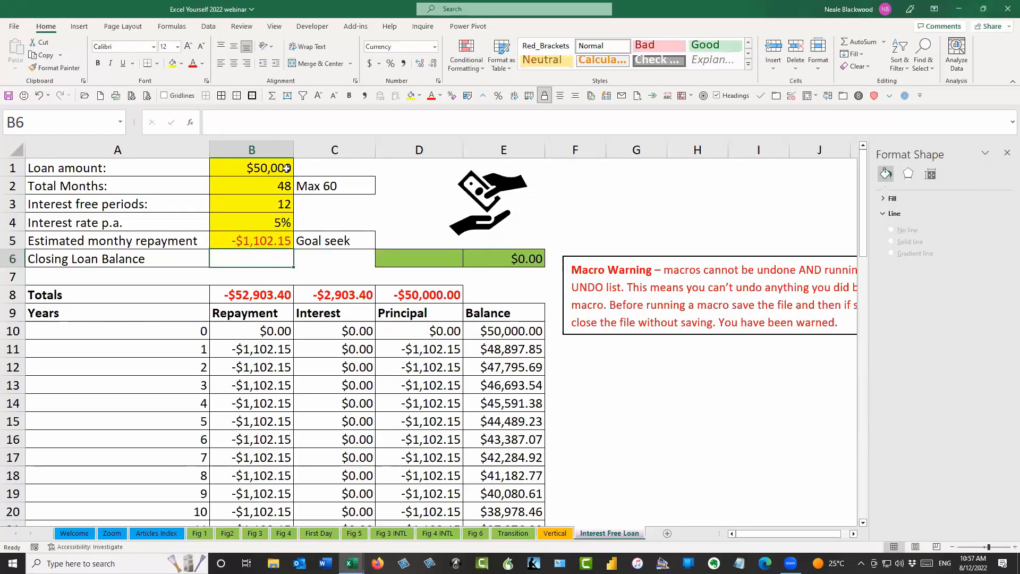
key("Up")
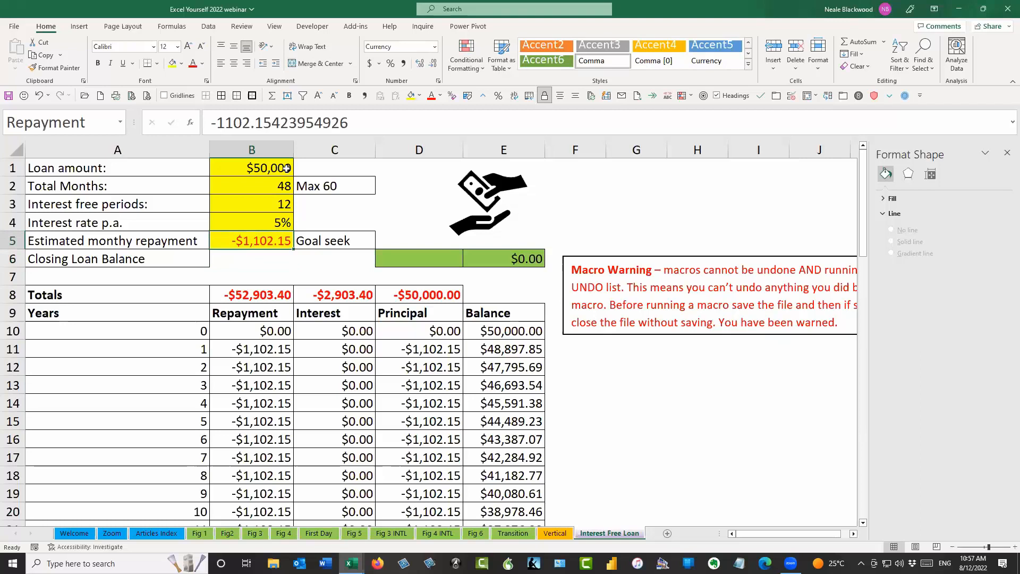
type("-10")
key("BackSpace")
type("100")
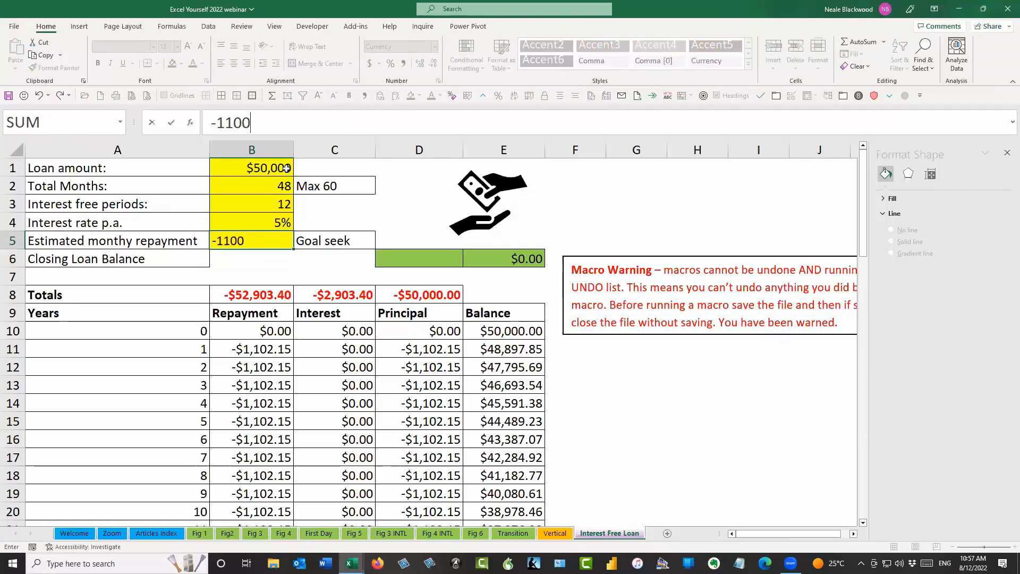
key("Escape")
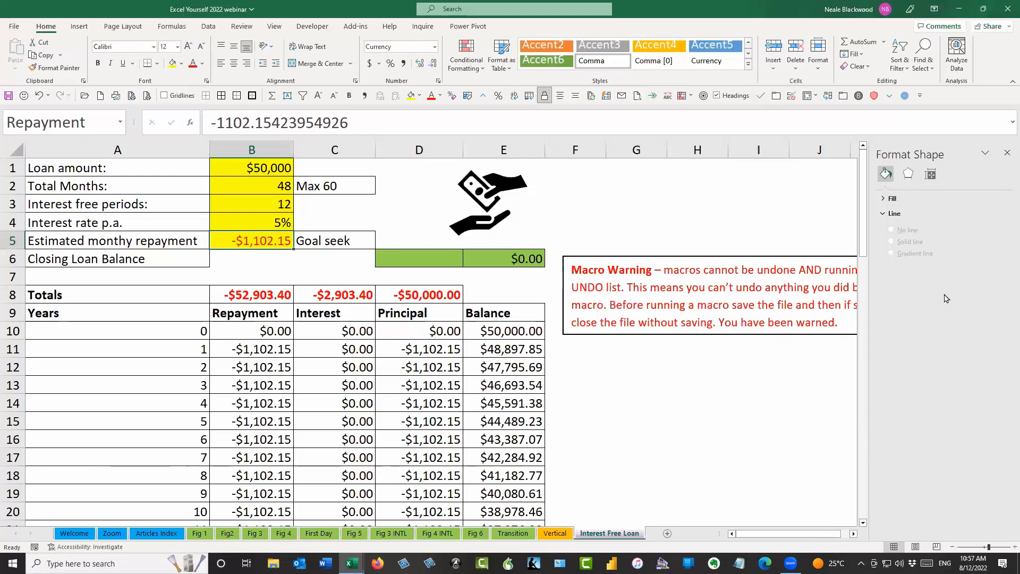
Close the Format Shape pane and select the estimated monthly repayment cell B5
left_click(1008, 152)
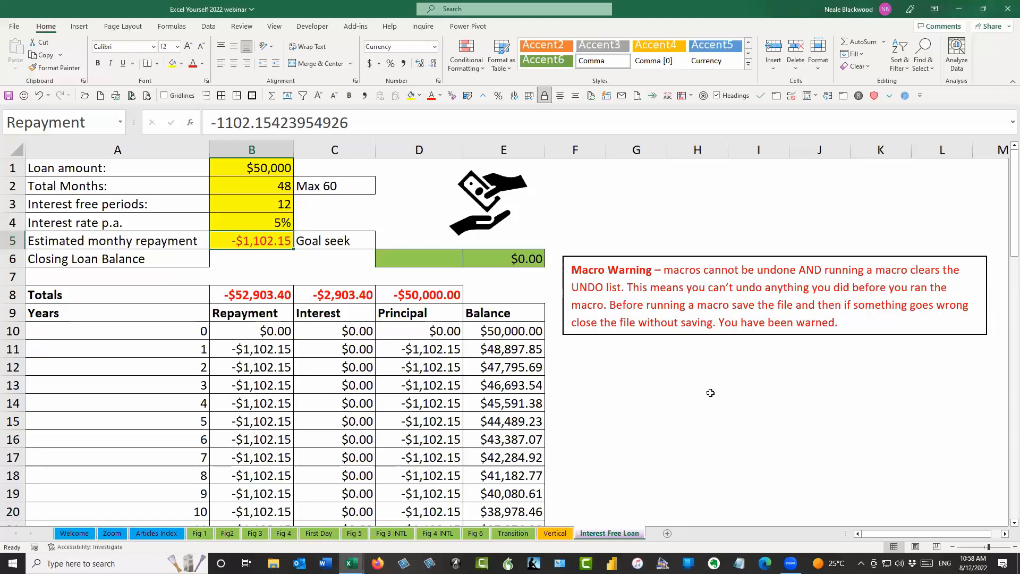
left_click(390, 207)
left_click(253, 242)
Examine the sales actuals and forecast column chart on the Vertical sheet and return to the Interest Free Loan sheet
left_click(555, 534)
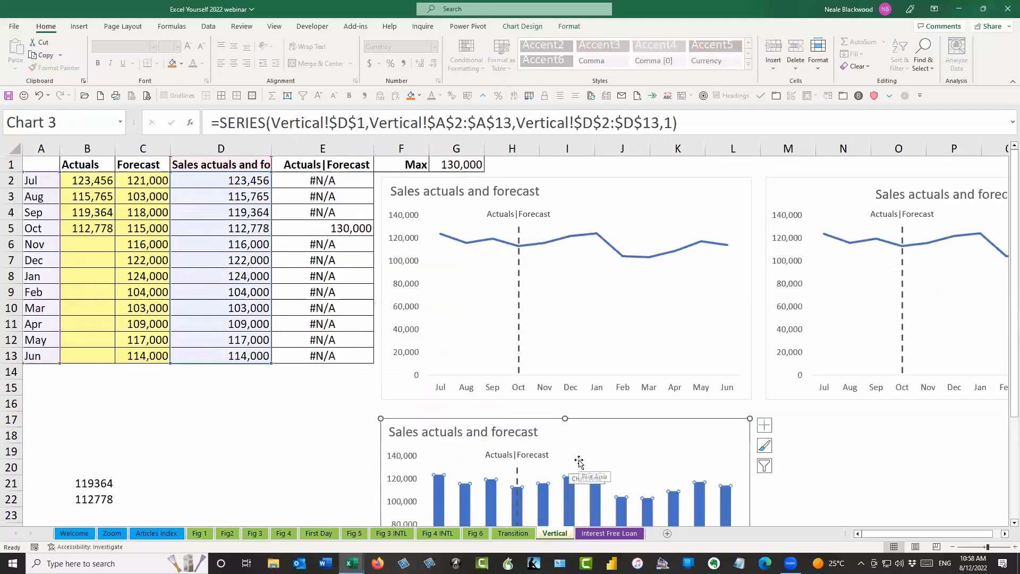
scroll(580, 471, "down", 4)
mouse_move(540, 385)
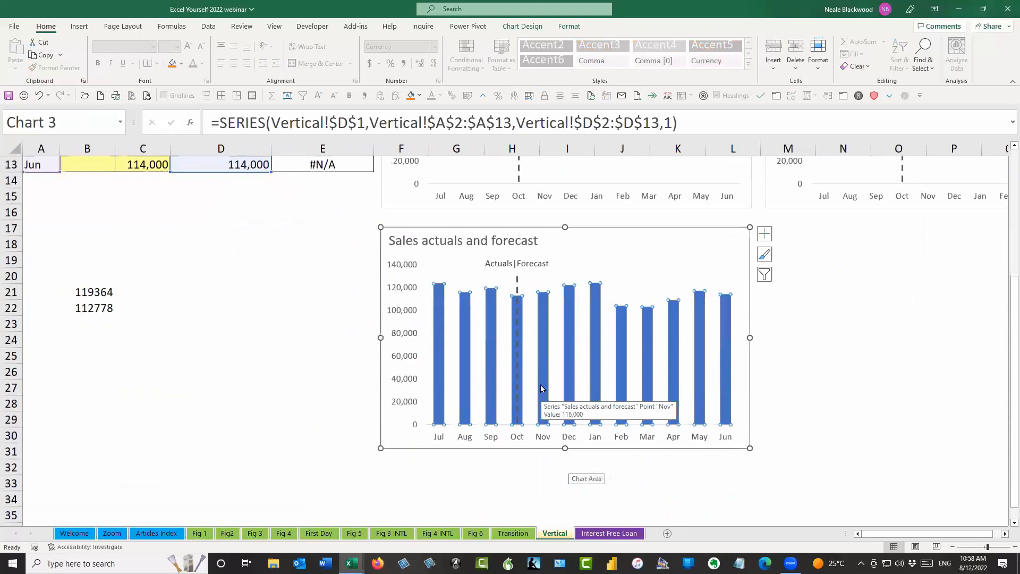
scroll(541, 385, "up", 4)
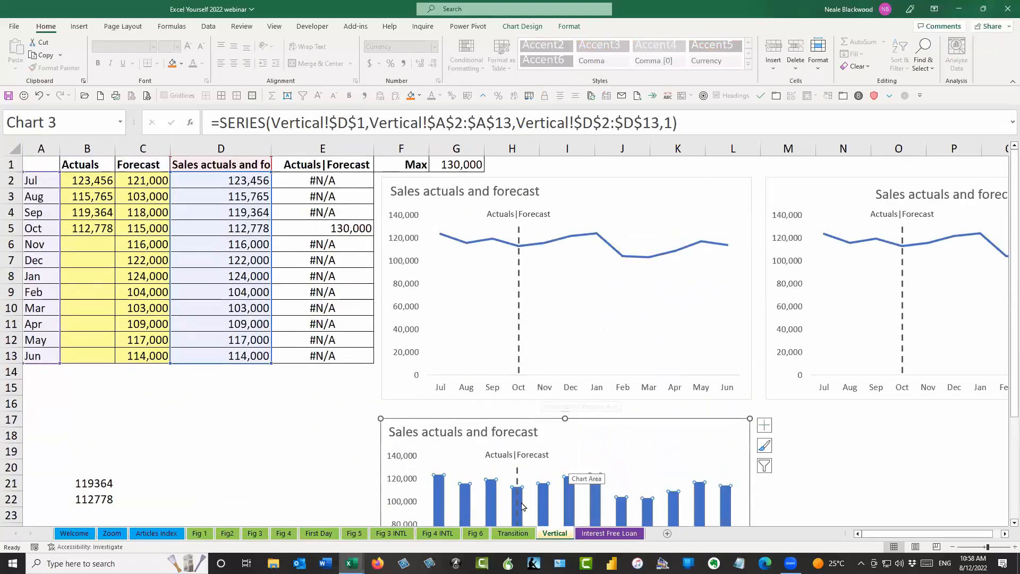
left_click(600, 534)
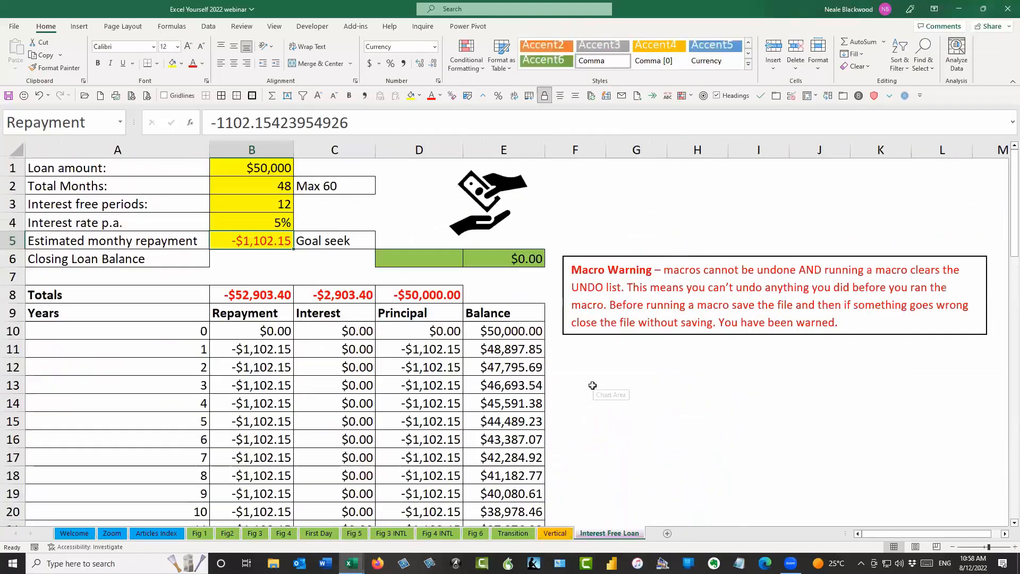
left_click(593, 386)
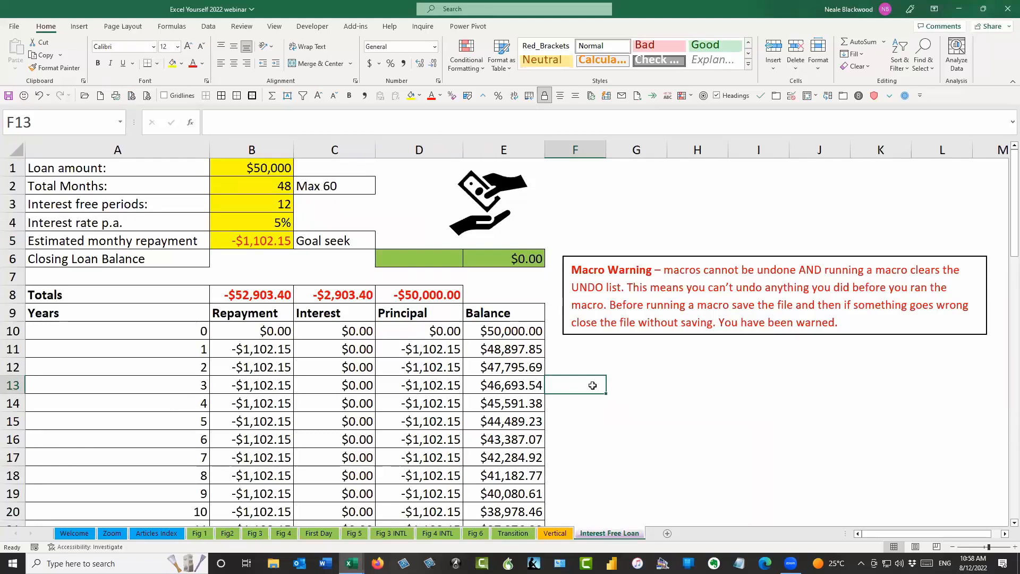
Set the total months in B2 to 60 so the repayment is recalculated automatically
left_click(269, 189)
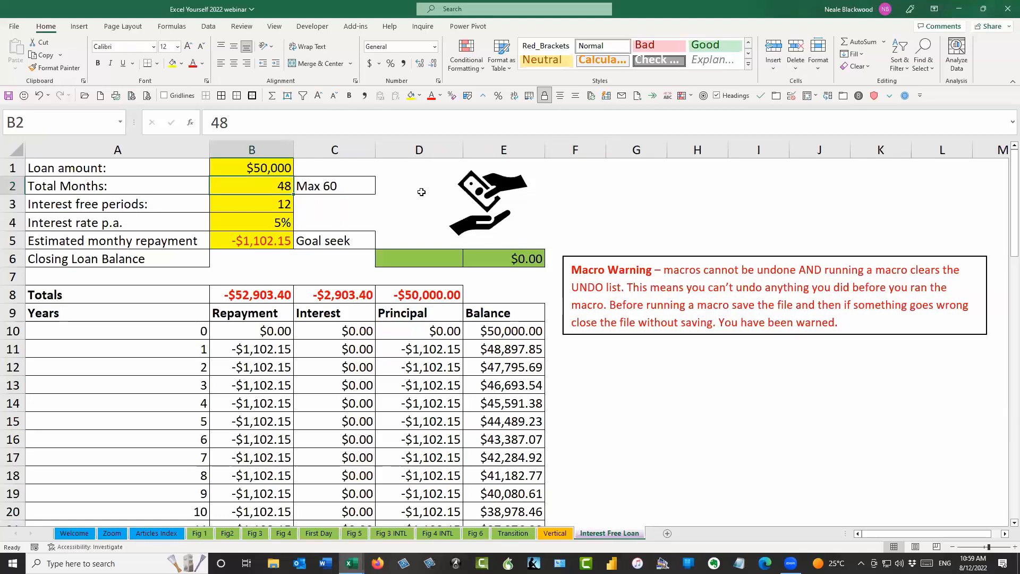
type("60")
key("Return")
key("Up")
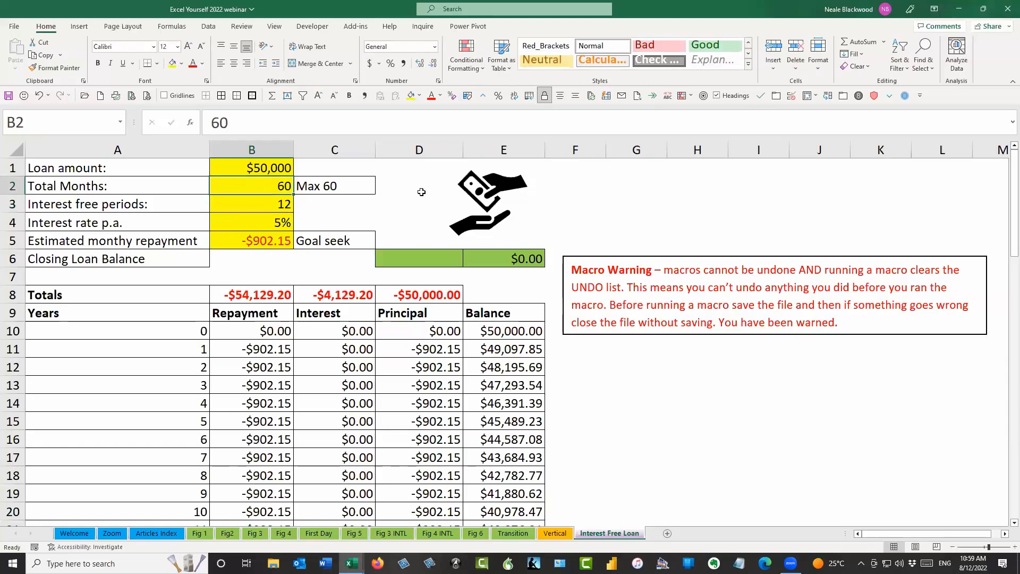
Inspect the SEQUENCE formula in A10 and the repayment schedule down to month 60
left_click(121, 349)
left_click(146, 332)
scroll(250, 351, "down", 20)
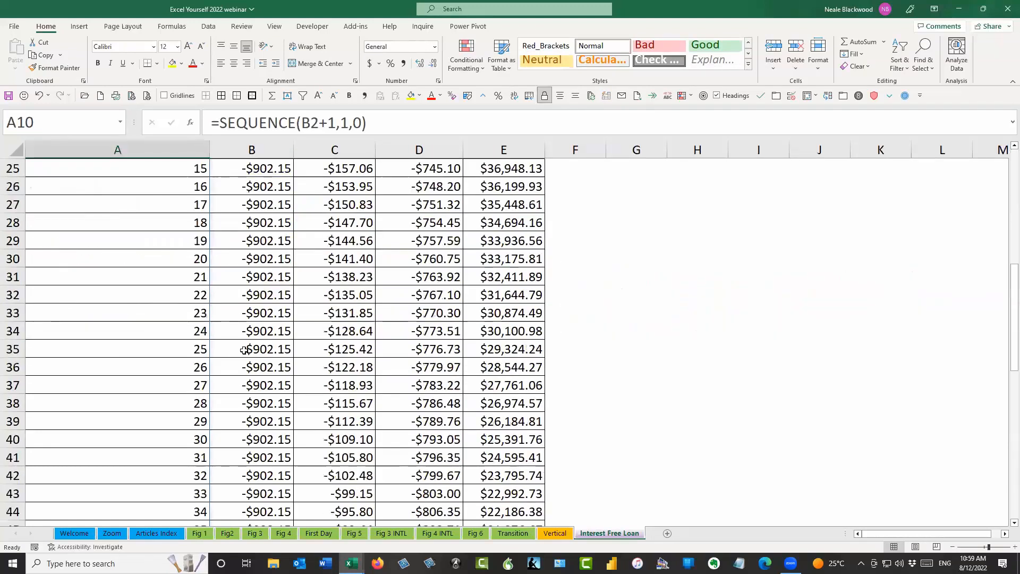
scroll(251, 350, "up", 4)
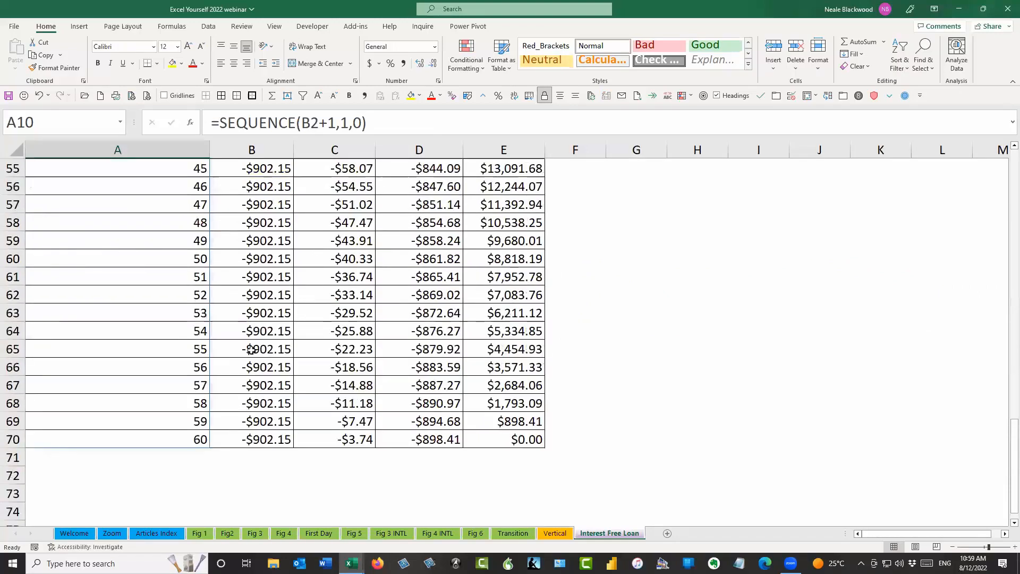
Set the total months in B2 to 48 and check the end of the repayment schedule
scroll(287, 243, "up", 18)
left_click(288, 190)
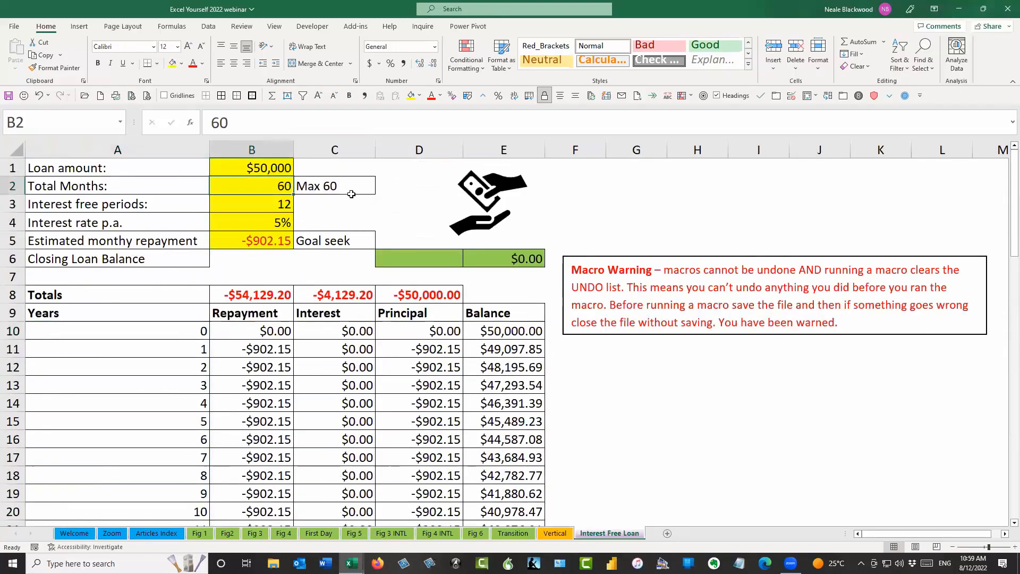
type("48")
key("Return")
key("Up")
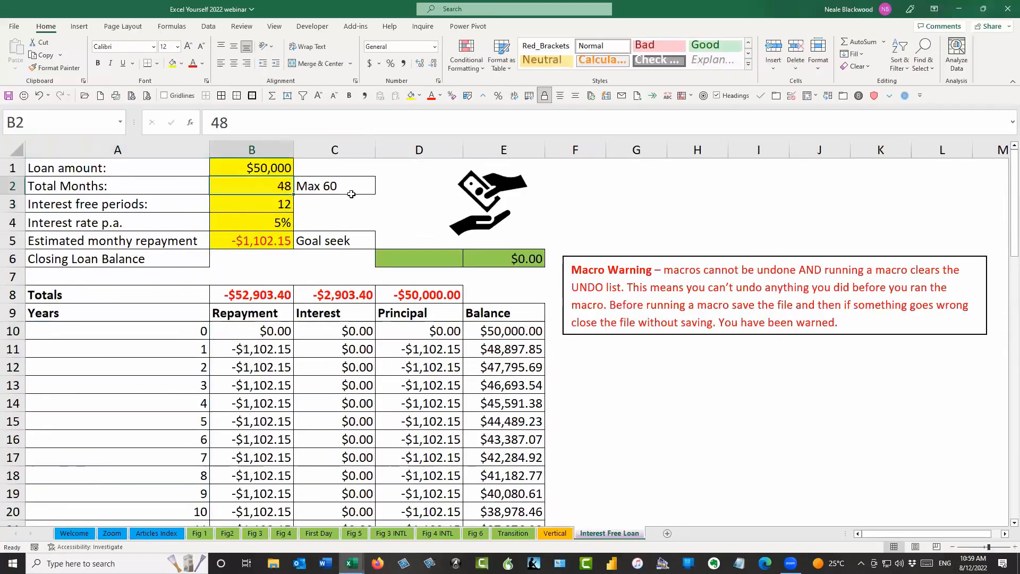
scroll(409, 340, "down", 18)
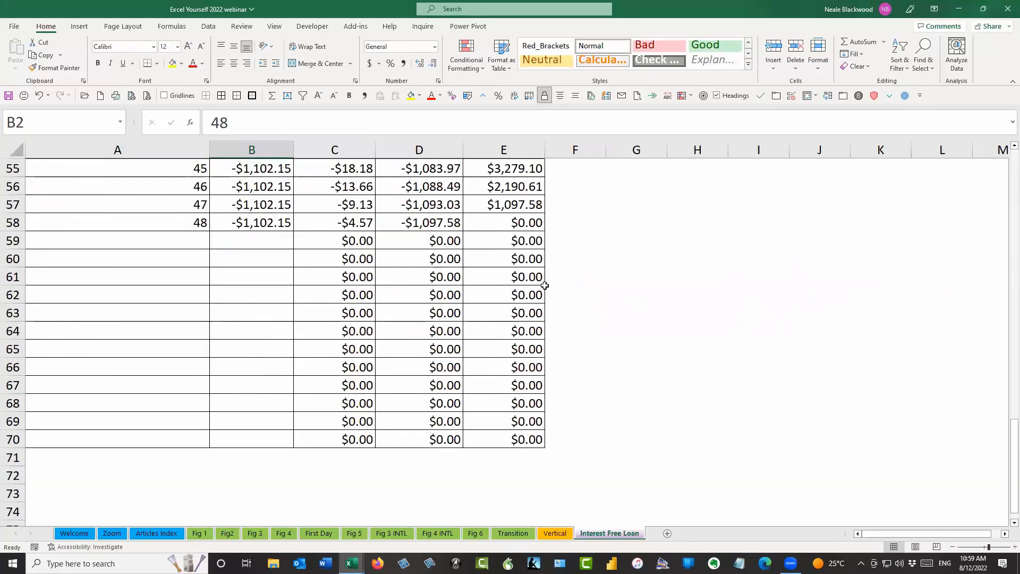
scroll(614, 296, "up", 18)
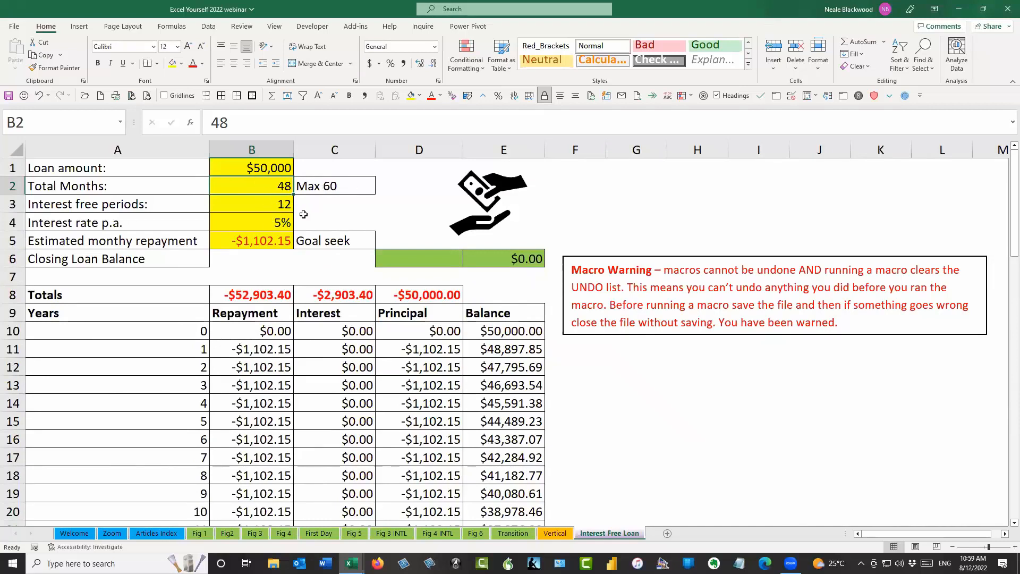
Set the interest free periods in B3 to 6 and check the interest column from C10 to C16
left_click(273, 206)
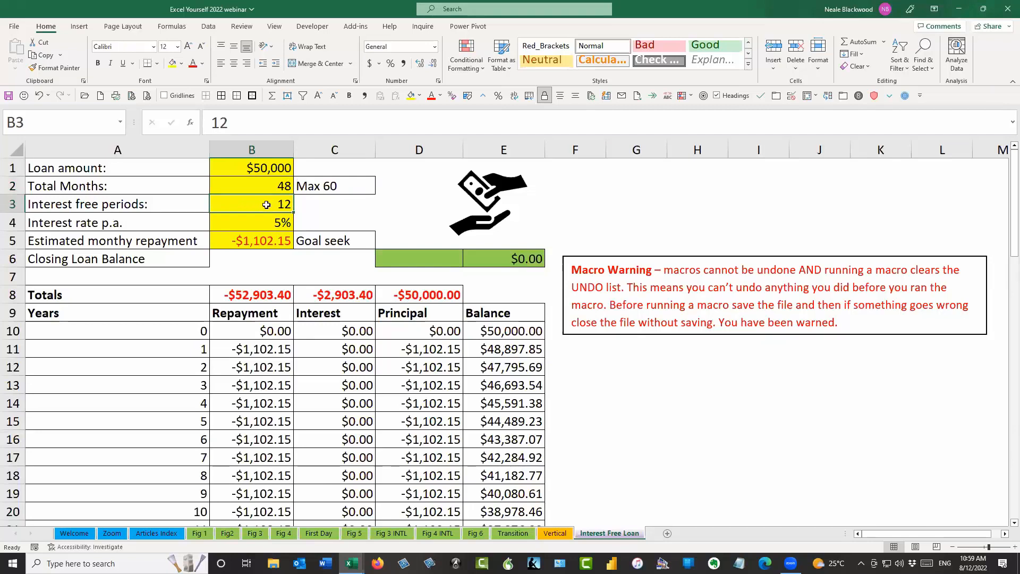
type("6")
key("Return")
left_click_drag(327, 334, 344, 439)
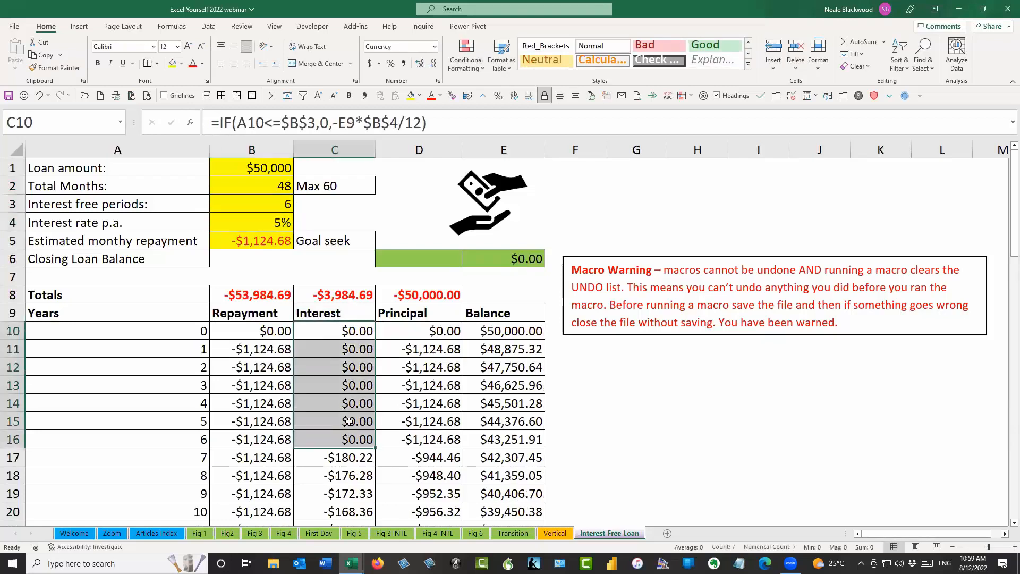
left_click(260, 180)
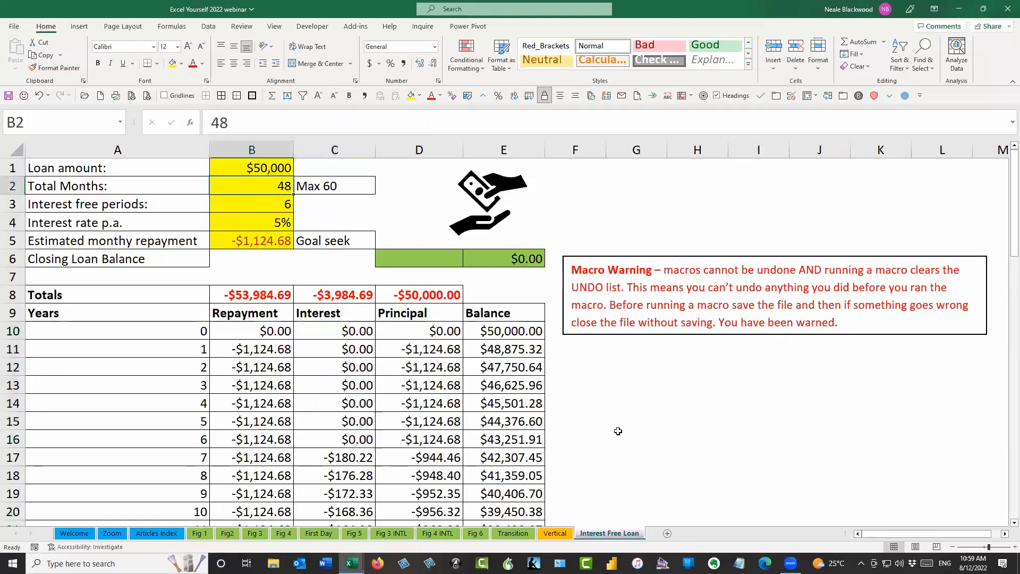